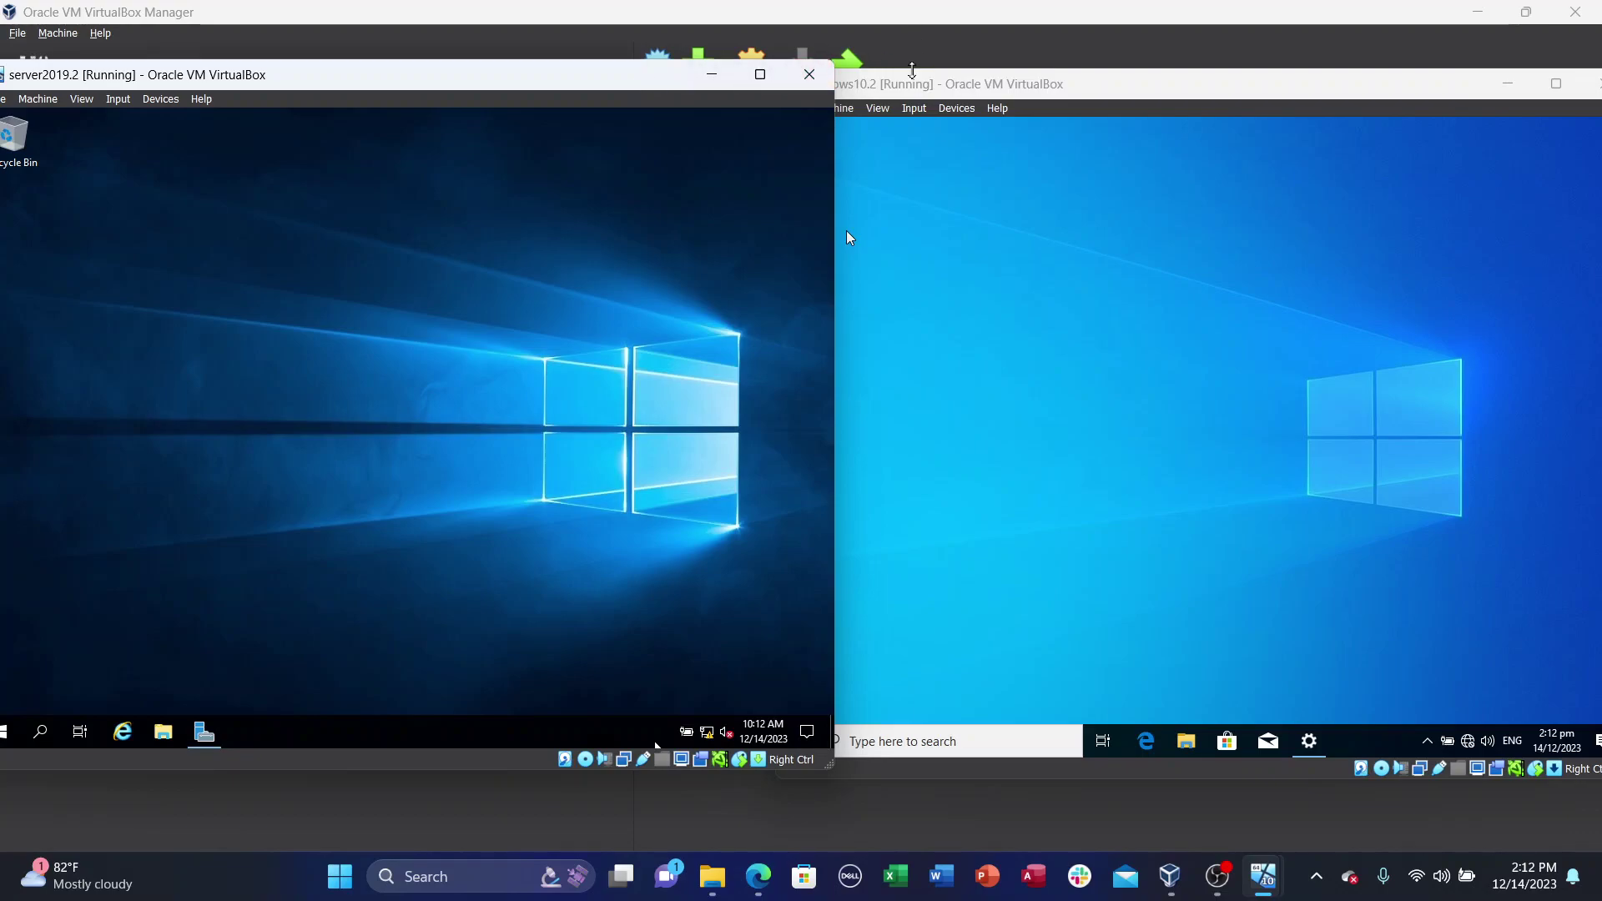
Step: Bring the windows10.2 virtual machine window fully into view and minimize it, then maximize the server2019.2 window
{"action": "left_click_drag", "start_coordinate": [915, 86], "coordinate": [959, 78]}
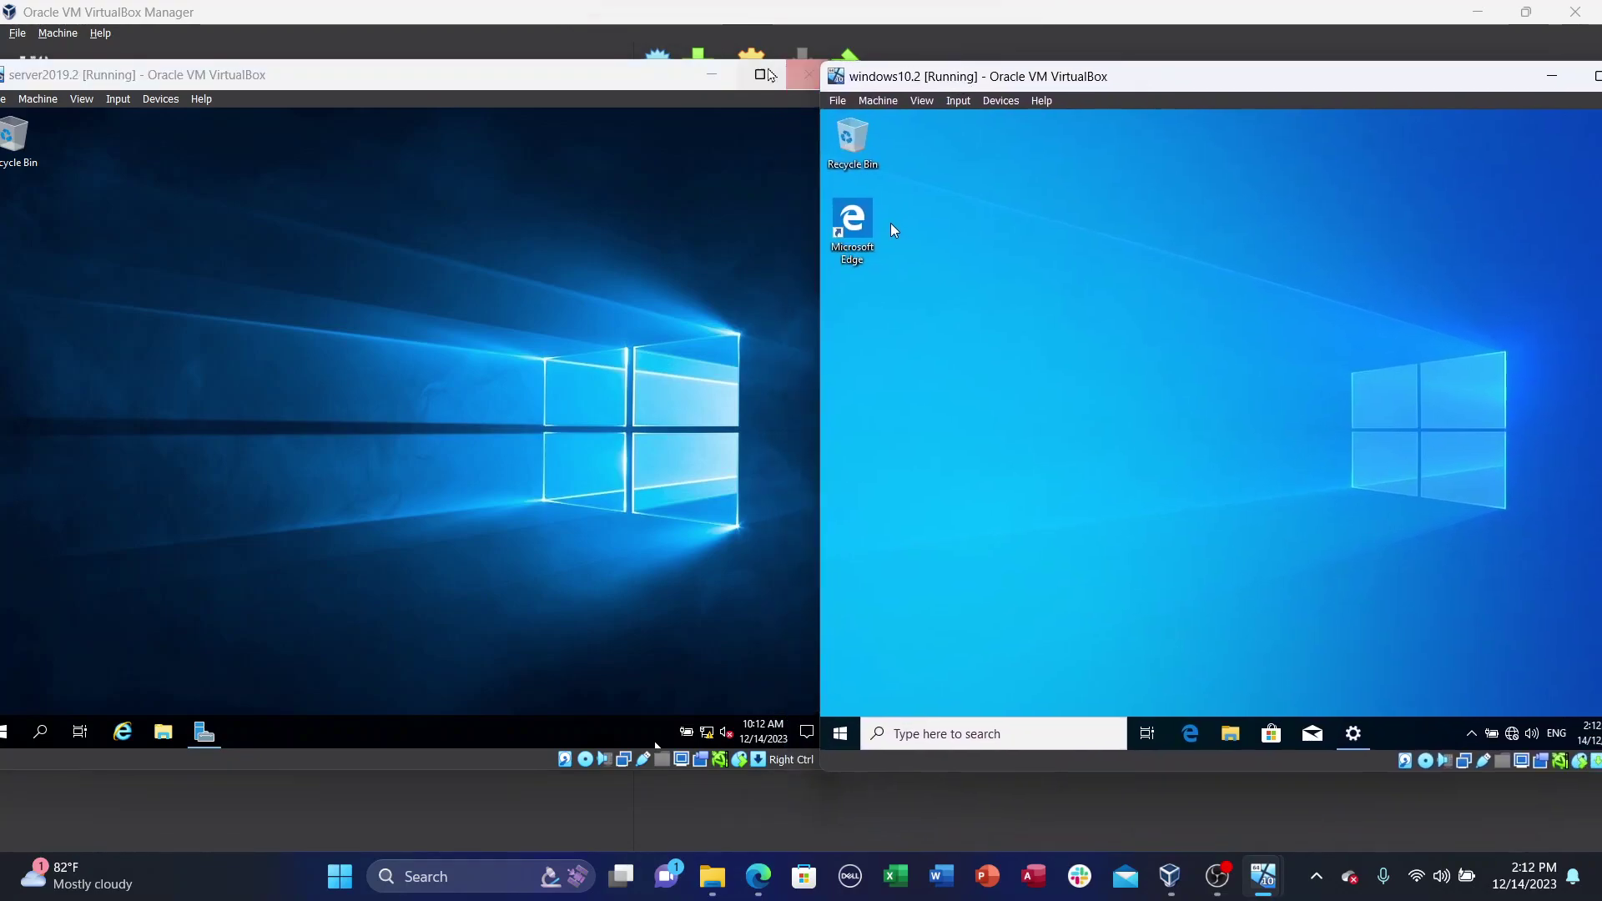
{"action": "left_click", "coordinate": [23, 87]}
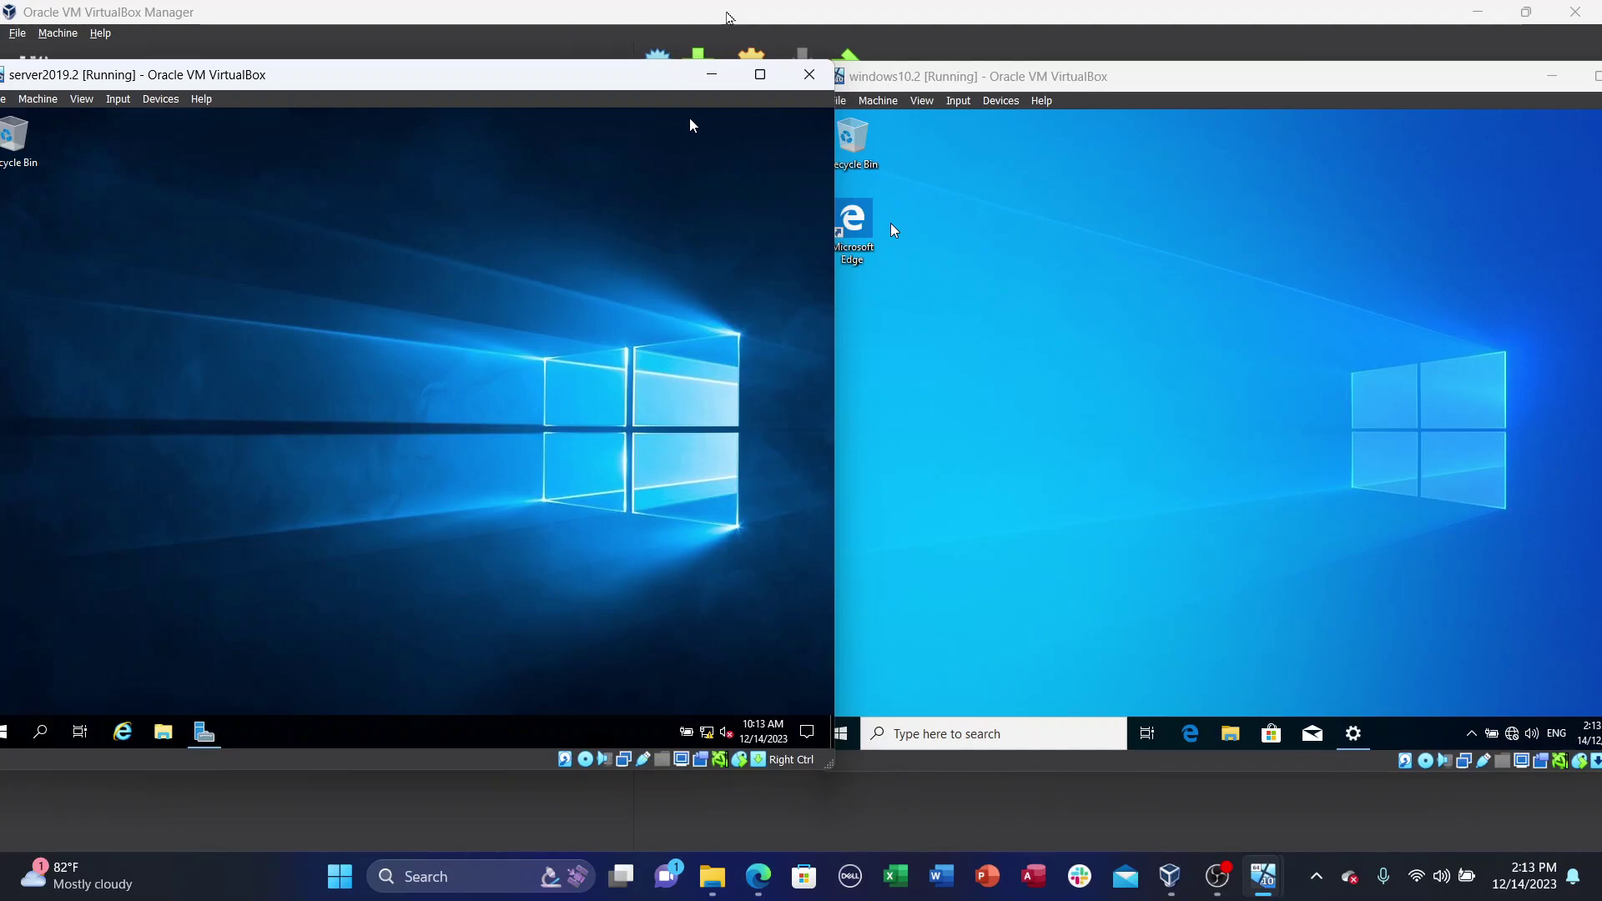
{"action": "left_click_drag", "start_coordinate": [1212, 87], "coordinate": [1104, 92]}
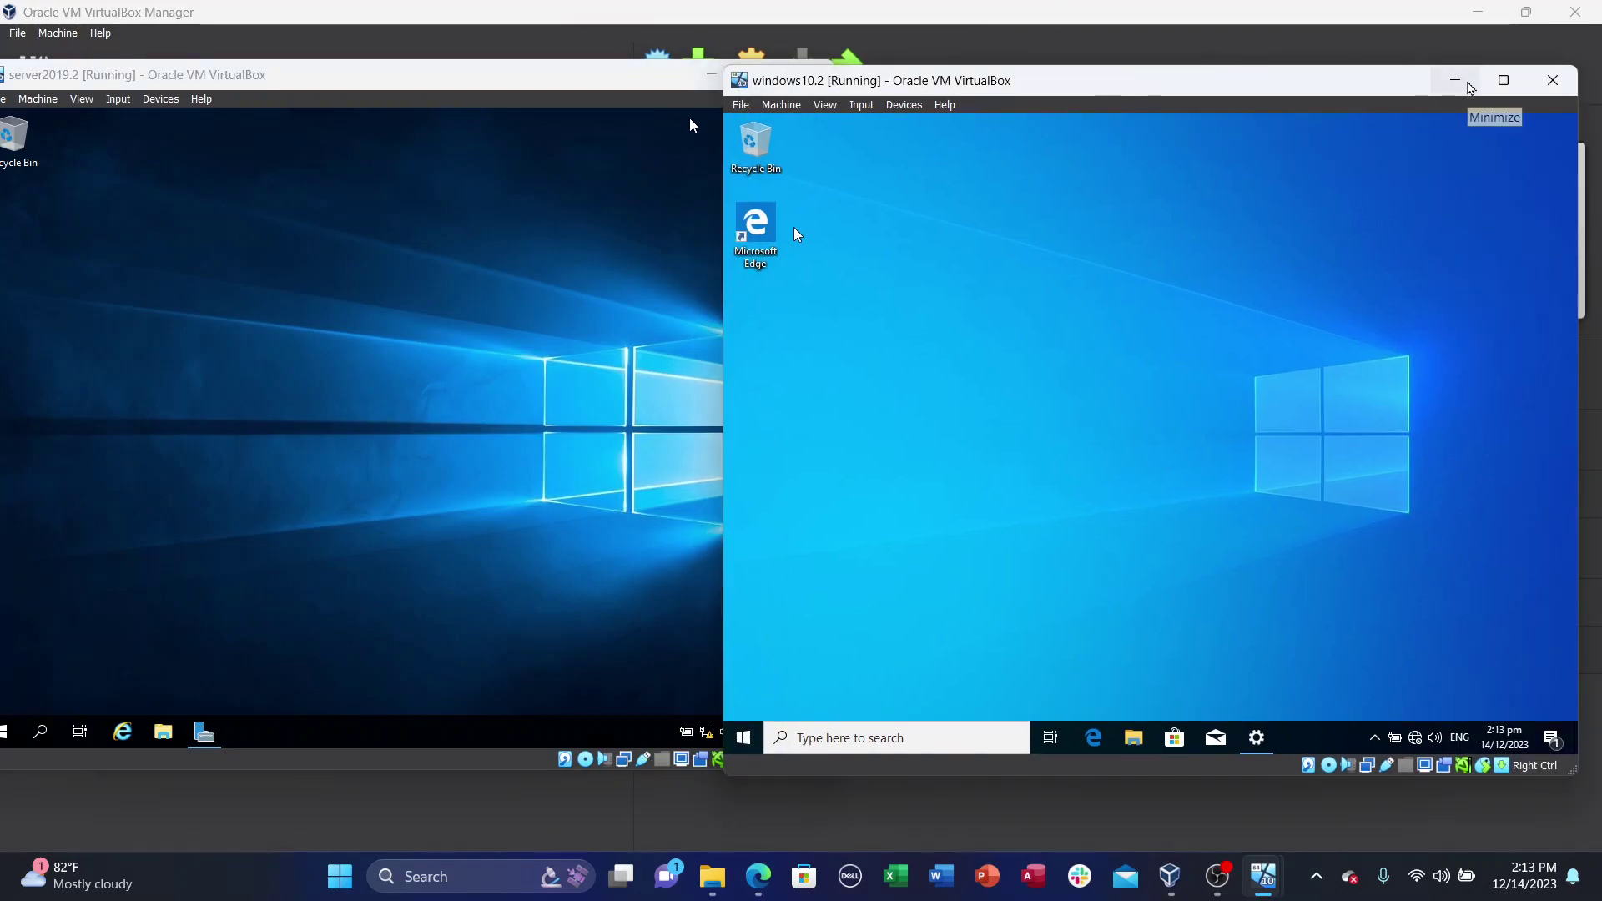
{"action": "left_click", "coordinate": [1451, 83]}
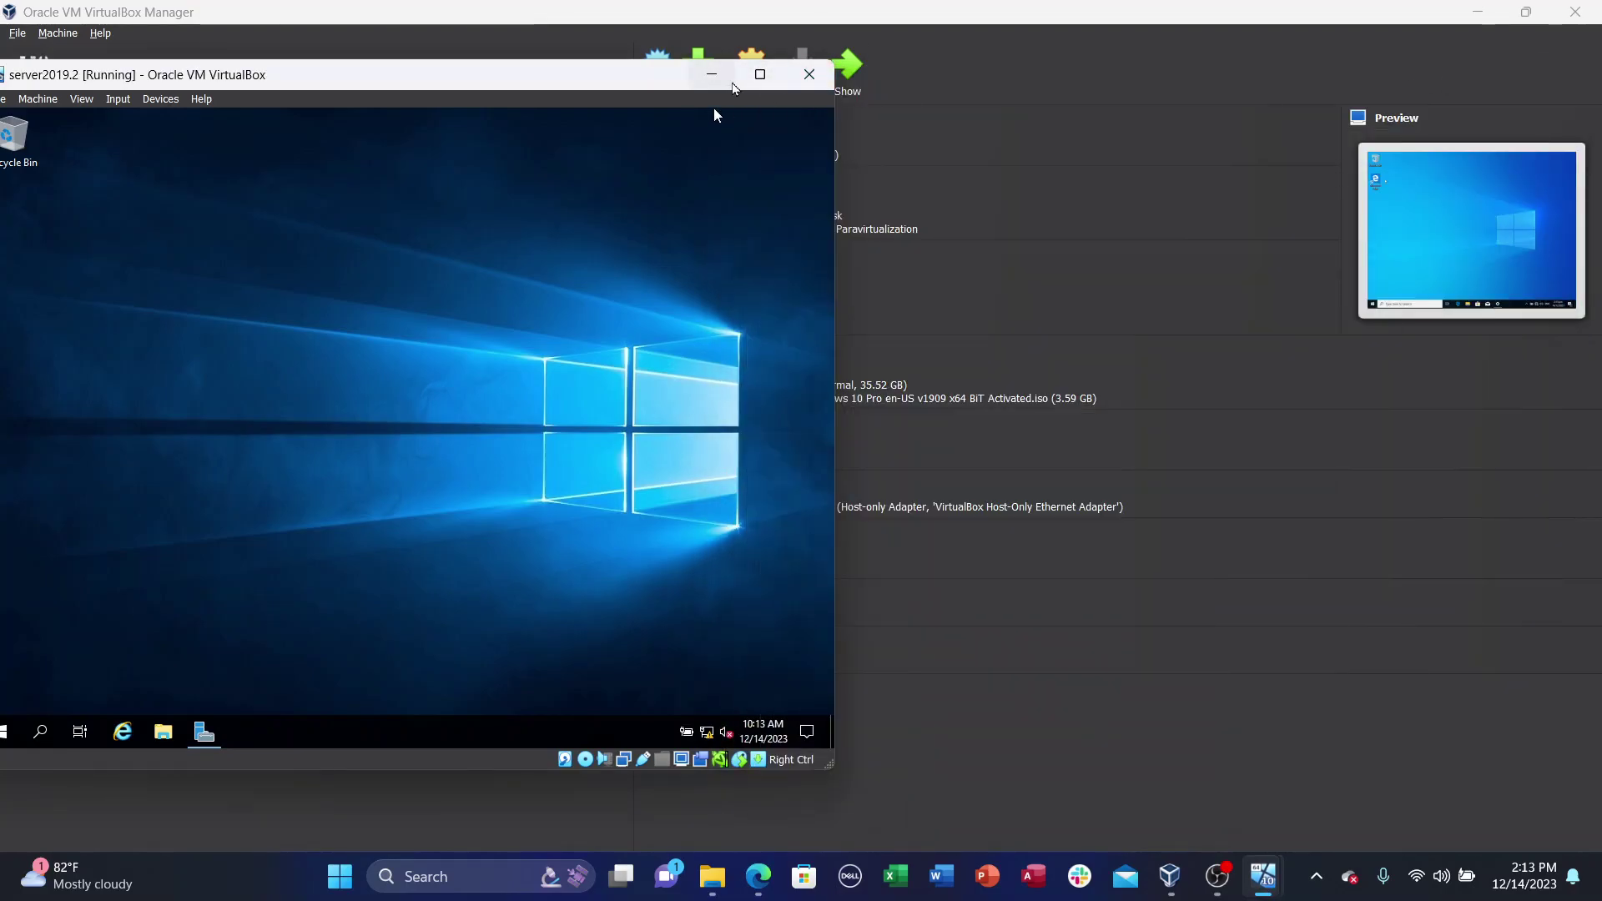
{"action": "double_click", "coordinate": [745, 83]}
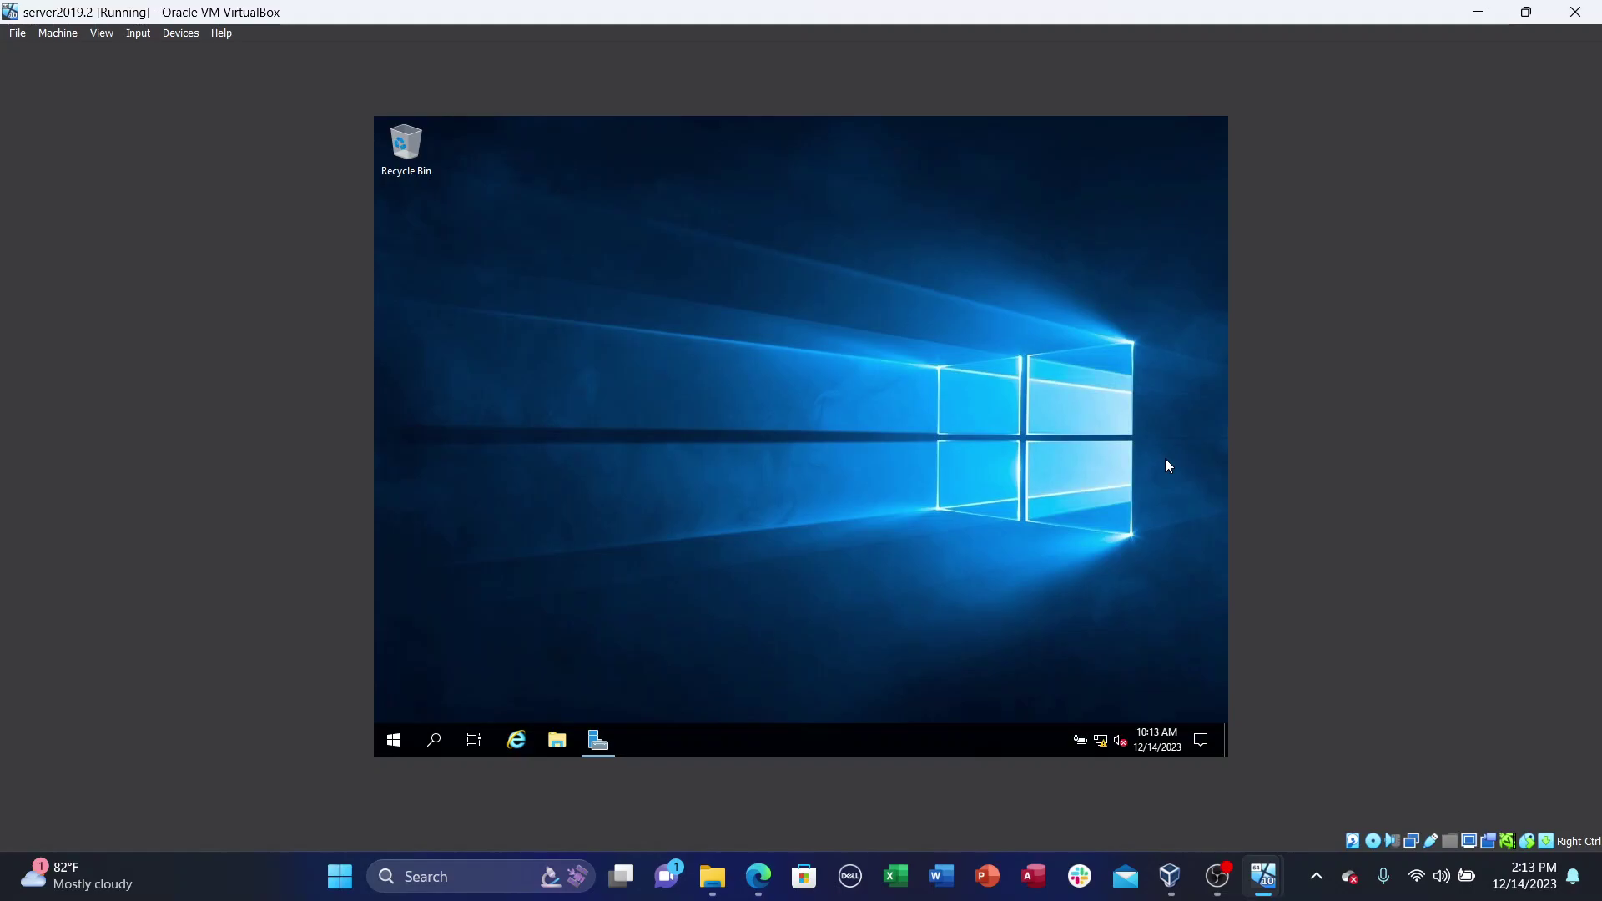
Step: Open the server's network settings and show its network adapters through the adapter options
{"action": "right_click", "coordinate": [1105, 741]}
{"action": "left_click", "coordinate": [1097, 718]}
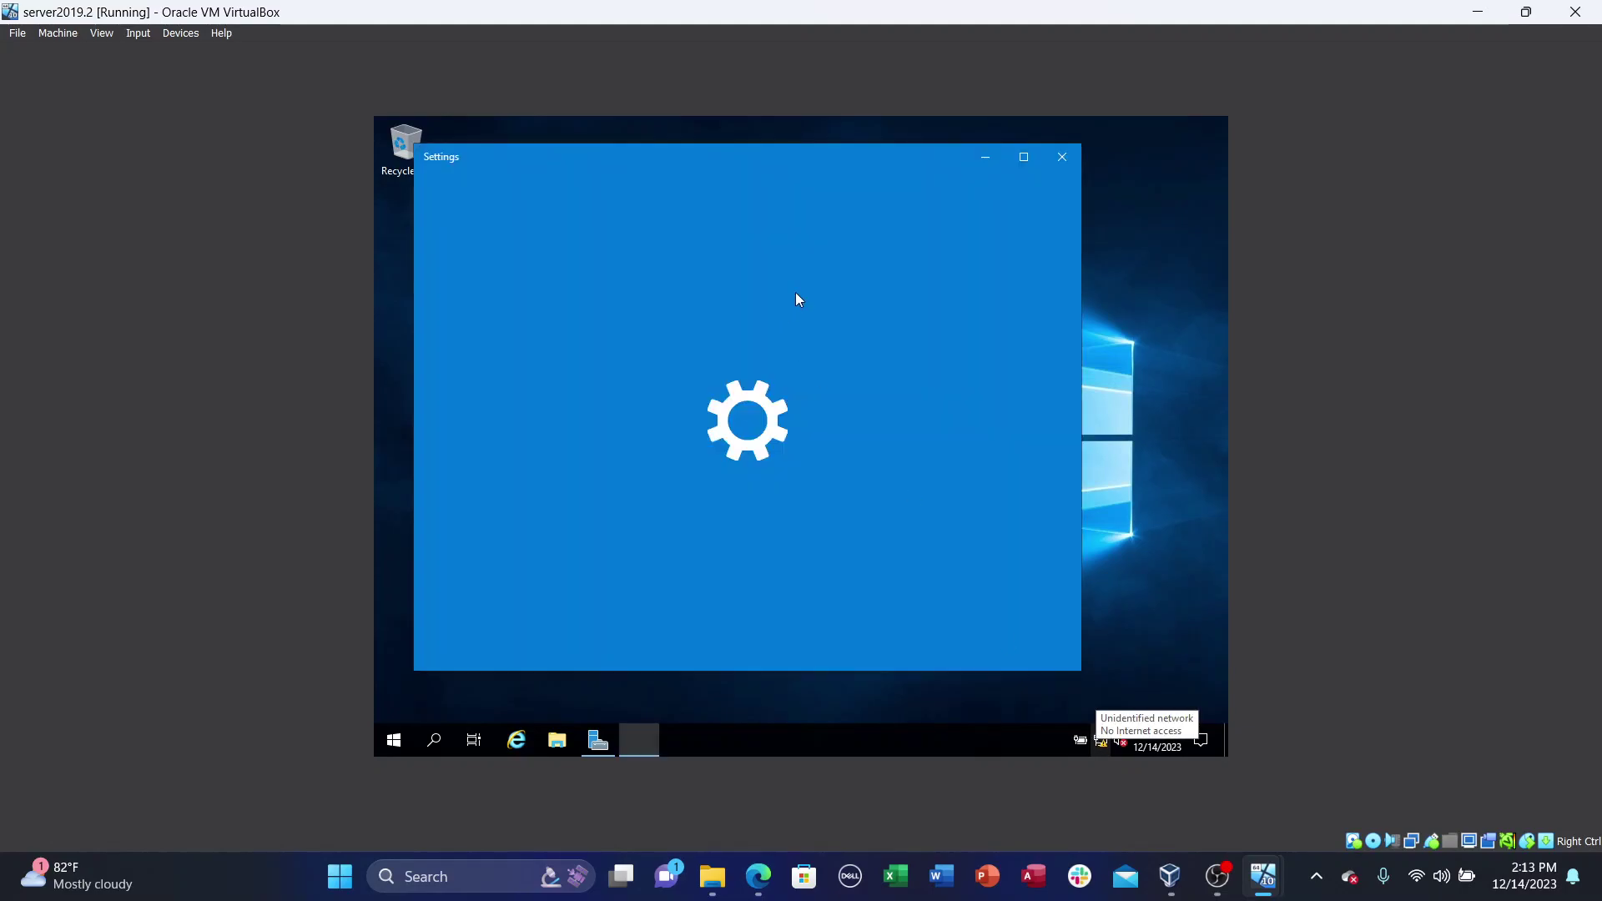
{"action": "left_click", "coordinate": [1024, 166]}
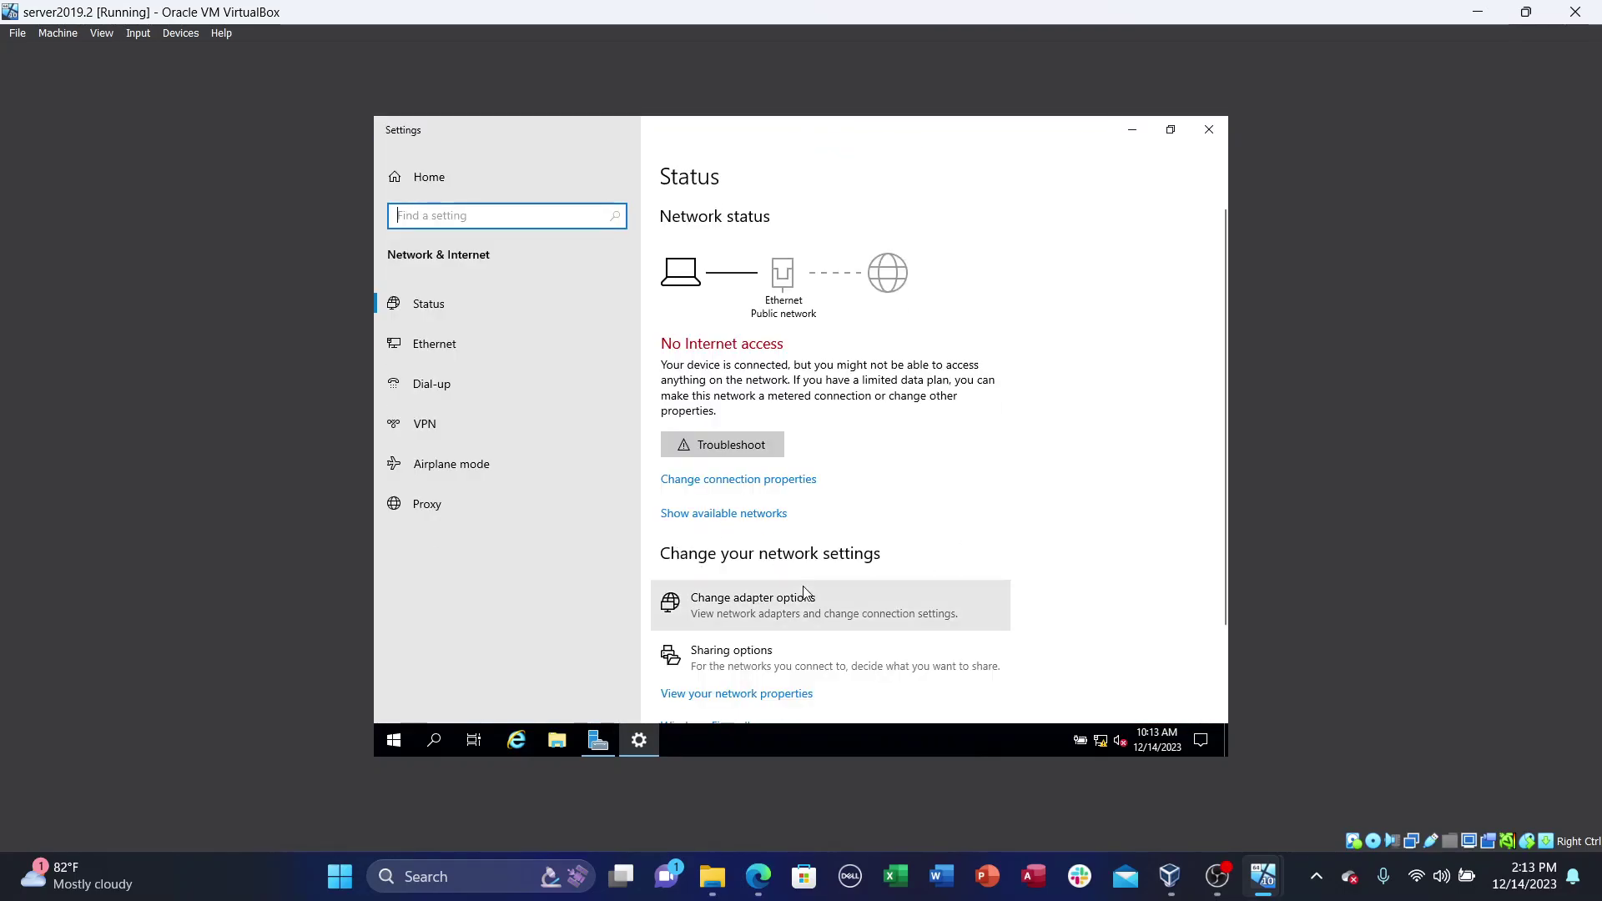
{"action": "scroll", "coordinate": [803, 593], "scroll_direction": "down", "scroll_amount": 2}
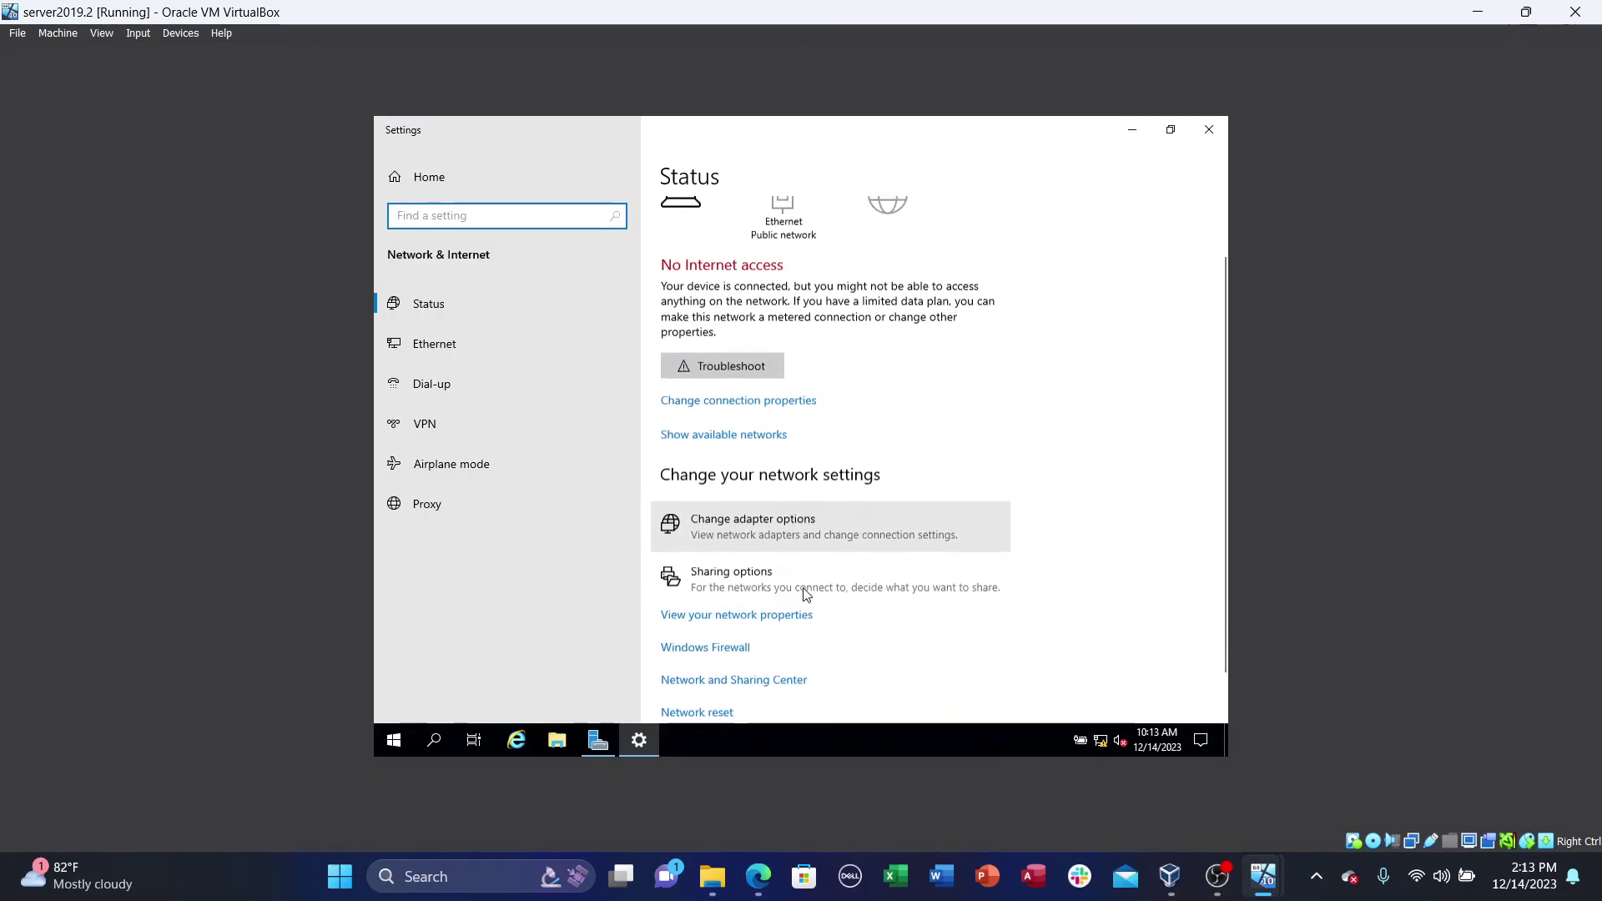
{"action": "left_click", "coordinate": [755, 529]}
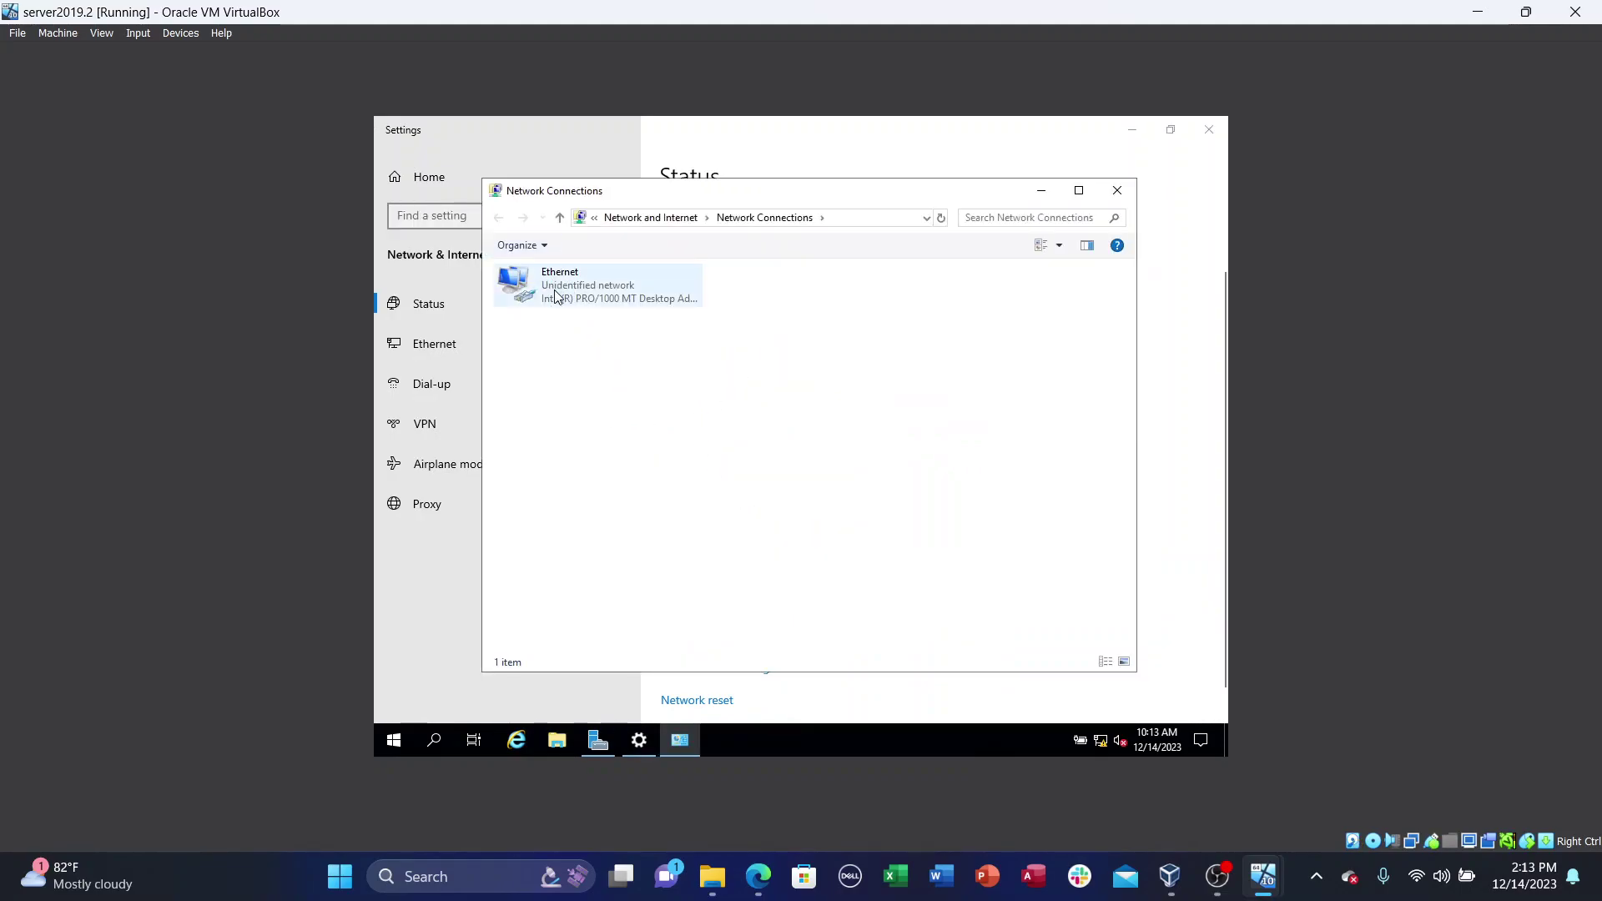
Step: Open the Internet Protocol Version 4 (TCP/IPv4) properties of the Ethernet adapter
{"action": "right_click", "coordinate": [554, 291]}
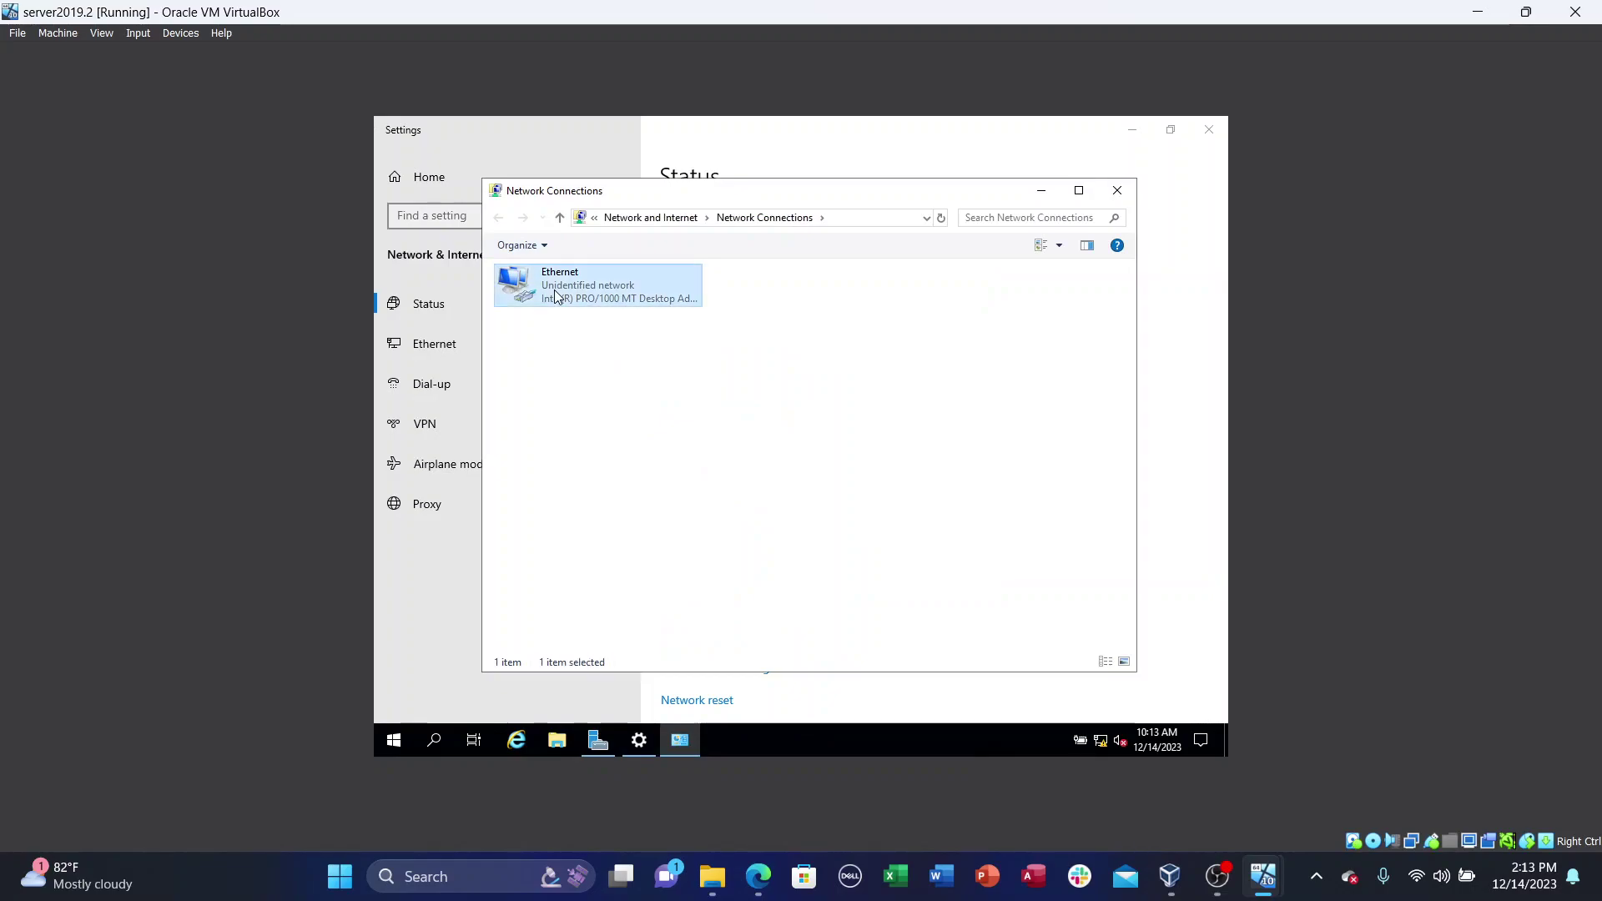
{"action": "left_click", "coordinate": [608, 449]}
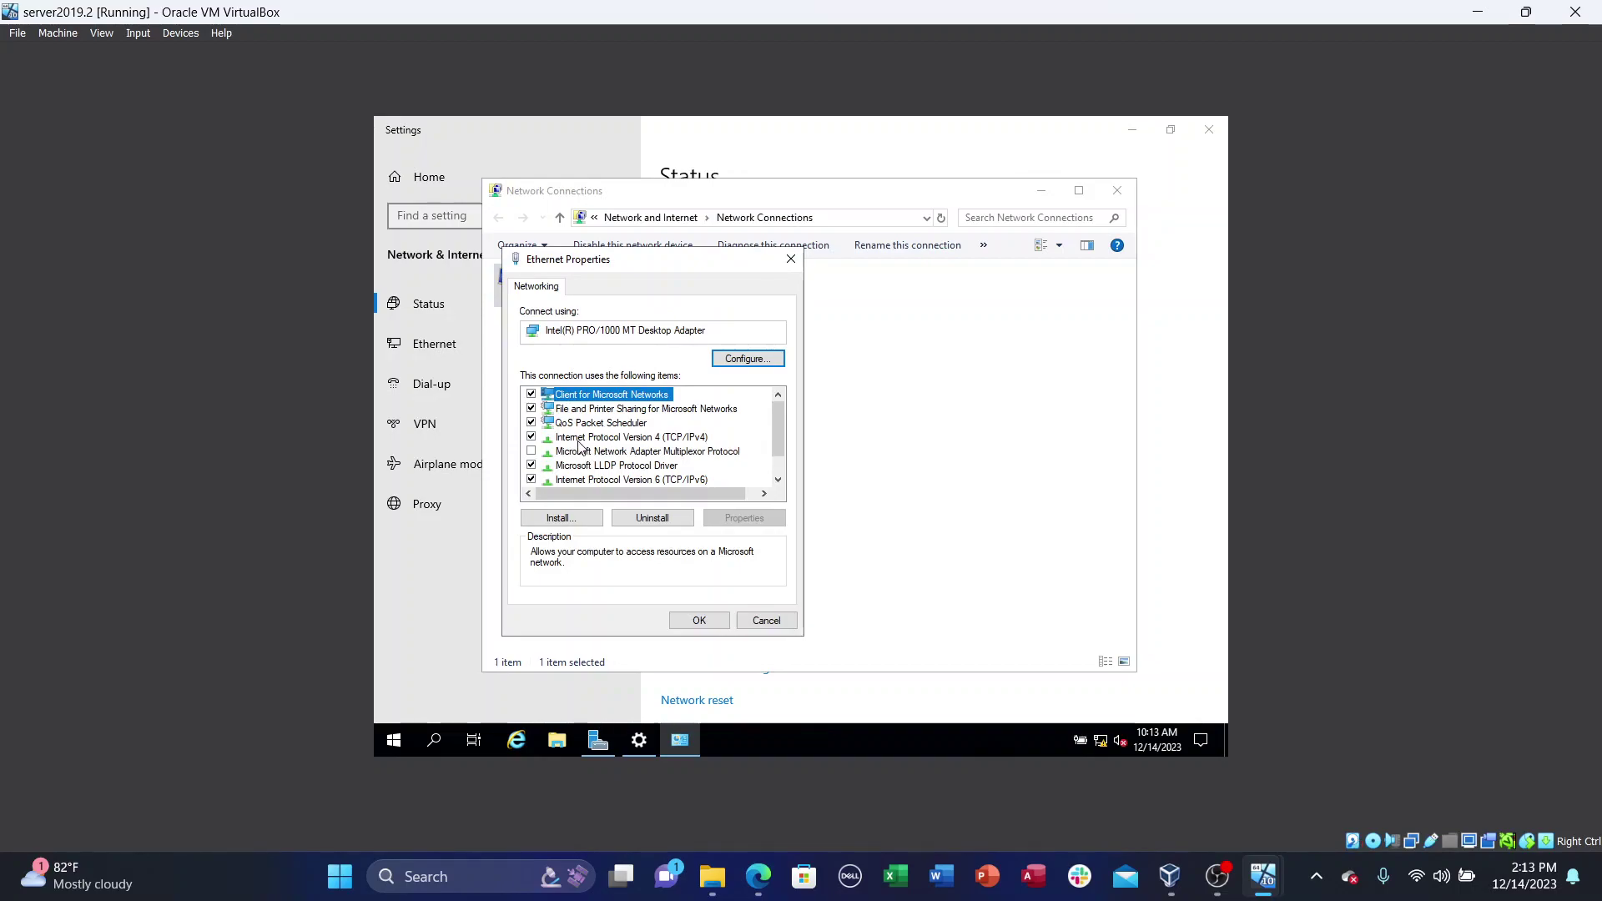
{"action": "double_click", "coordinate": [640, 440]}
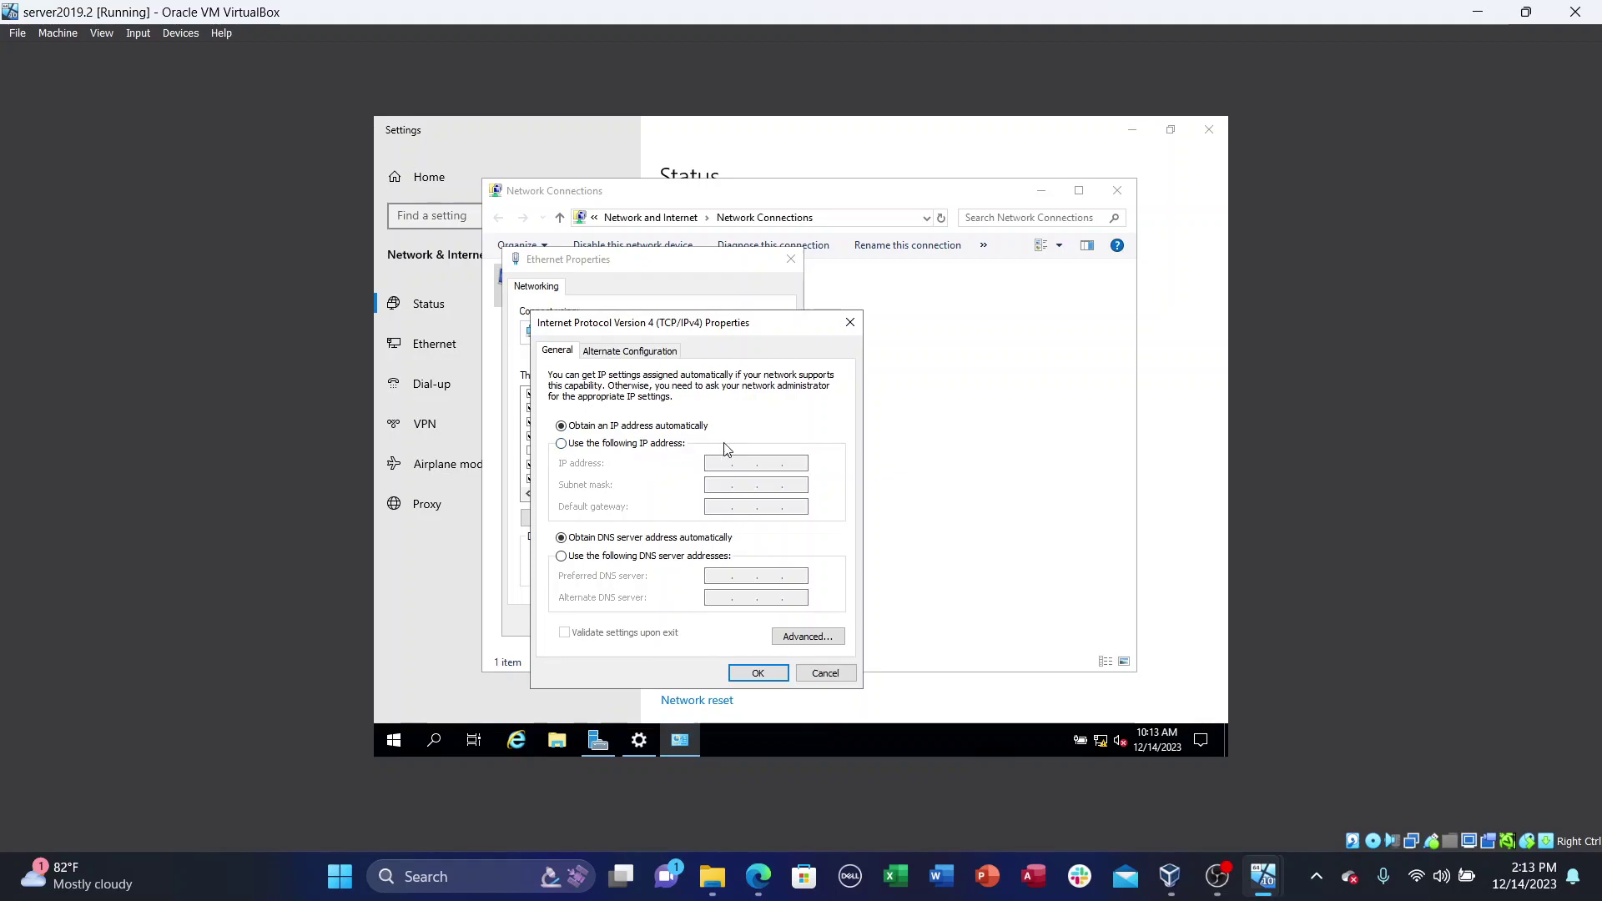
Step: Give the Ethernet adapter a manual IPv4 configuration with addresses beginning 192.168, confirm it, and minimize the network windows
{"action": "left_click", "coordinate": [561, 443]}
{"action": "left_click", "coordinate": [715, 465]}
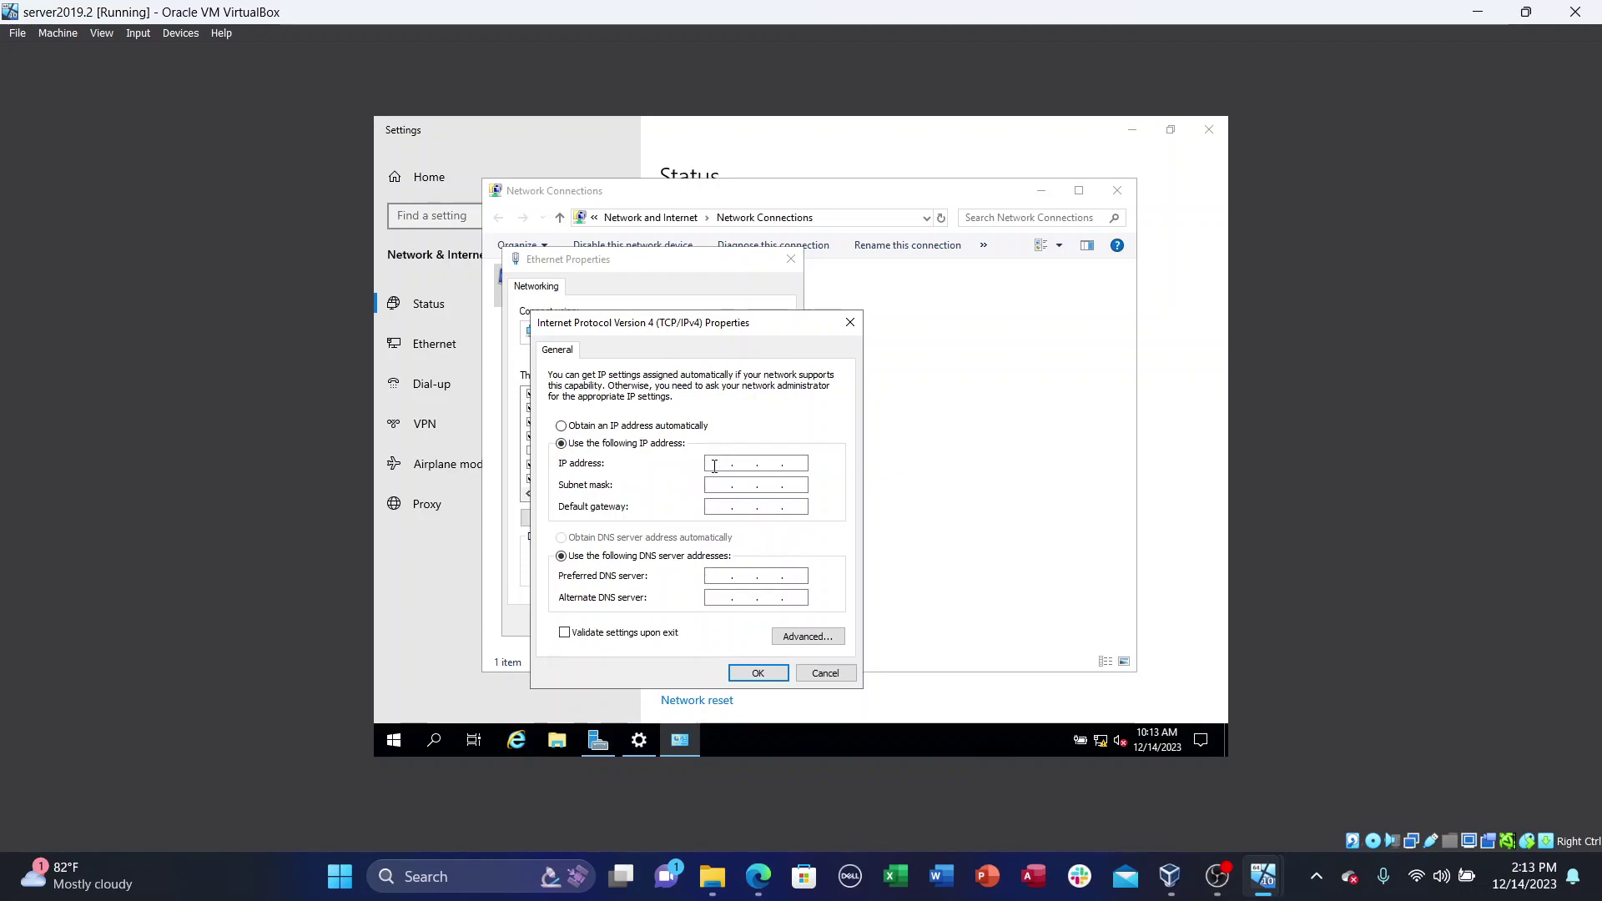
{"action": "type", "text": "192 . 168"}
{"action": "left_click", "coordinate": [719, 485]}
{"action": "type", "text": "192 . 168"}
{"action": "type", "text": "192 . 168"}
{"action": "left_click", "coordinate": [768, 677]}
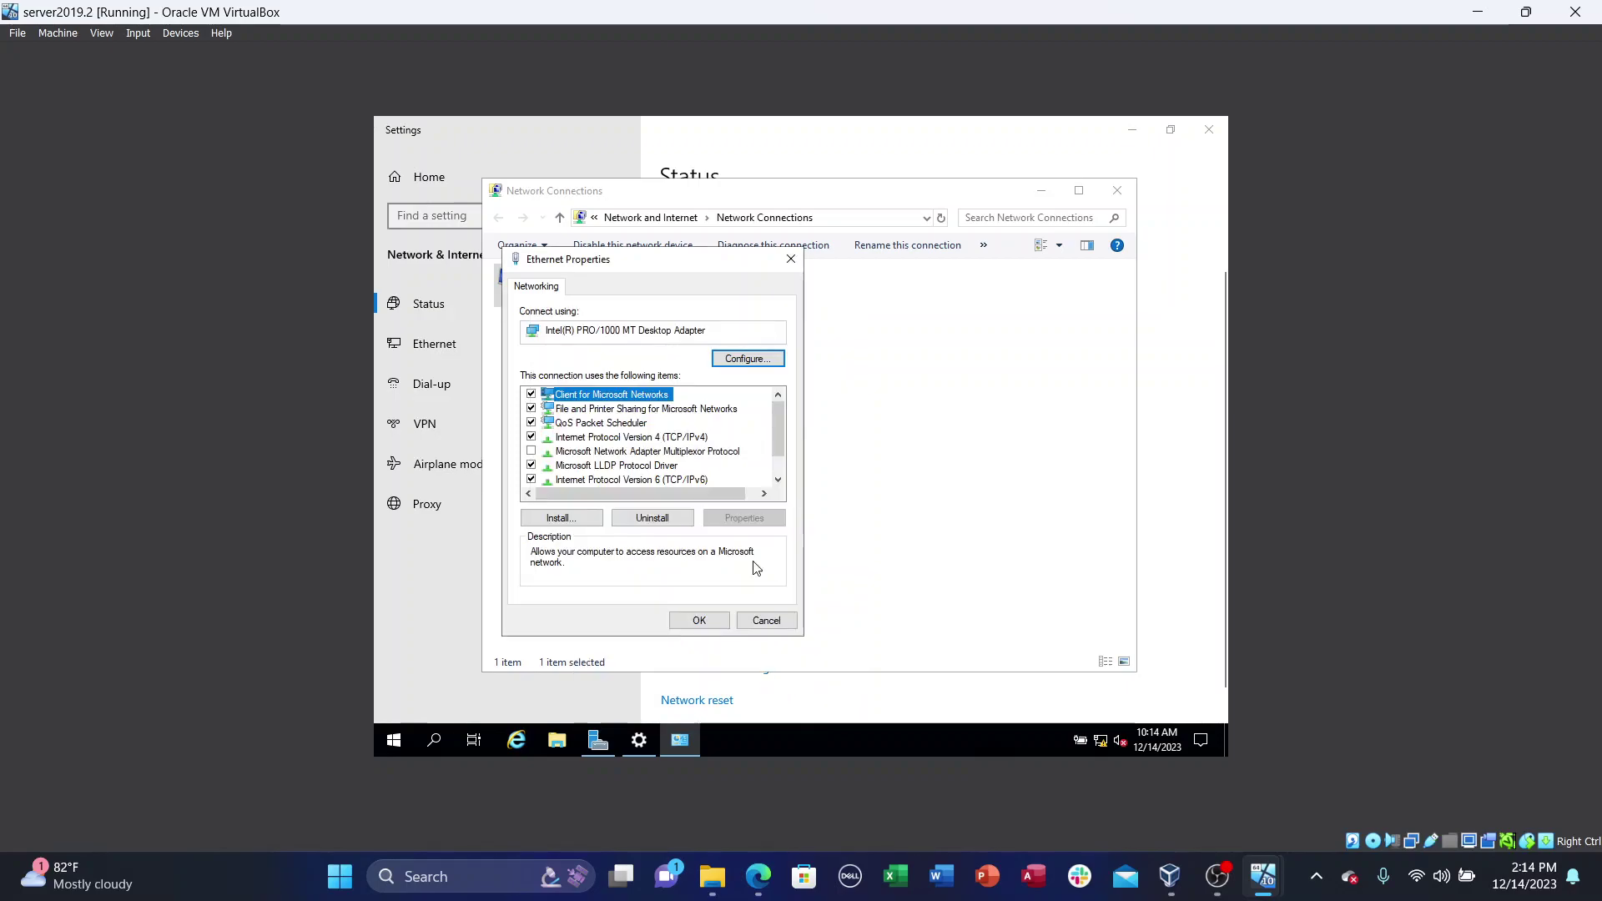
{"action": "left_click", "coordinate": [689, 621]}
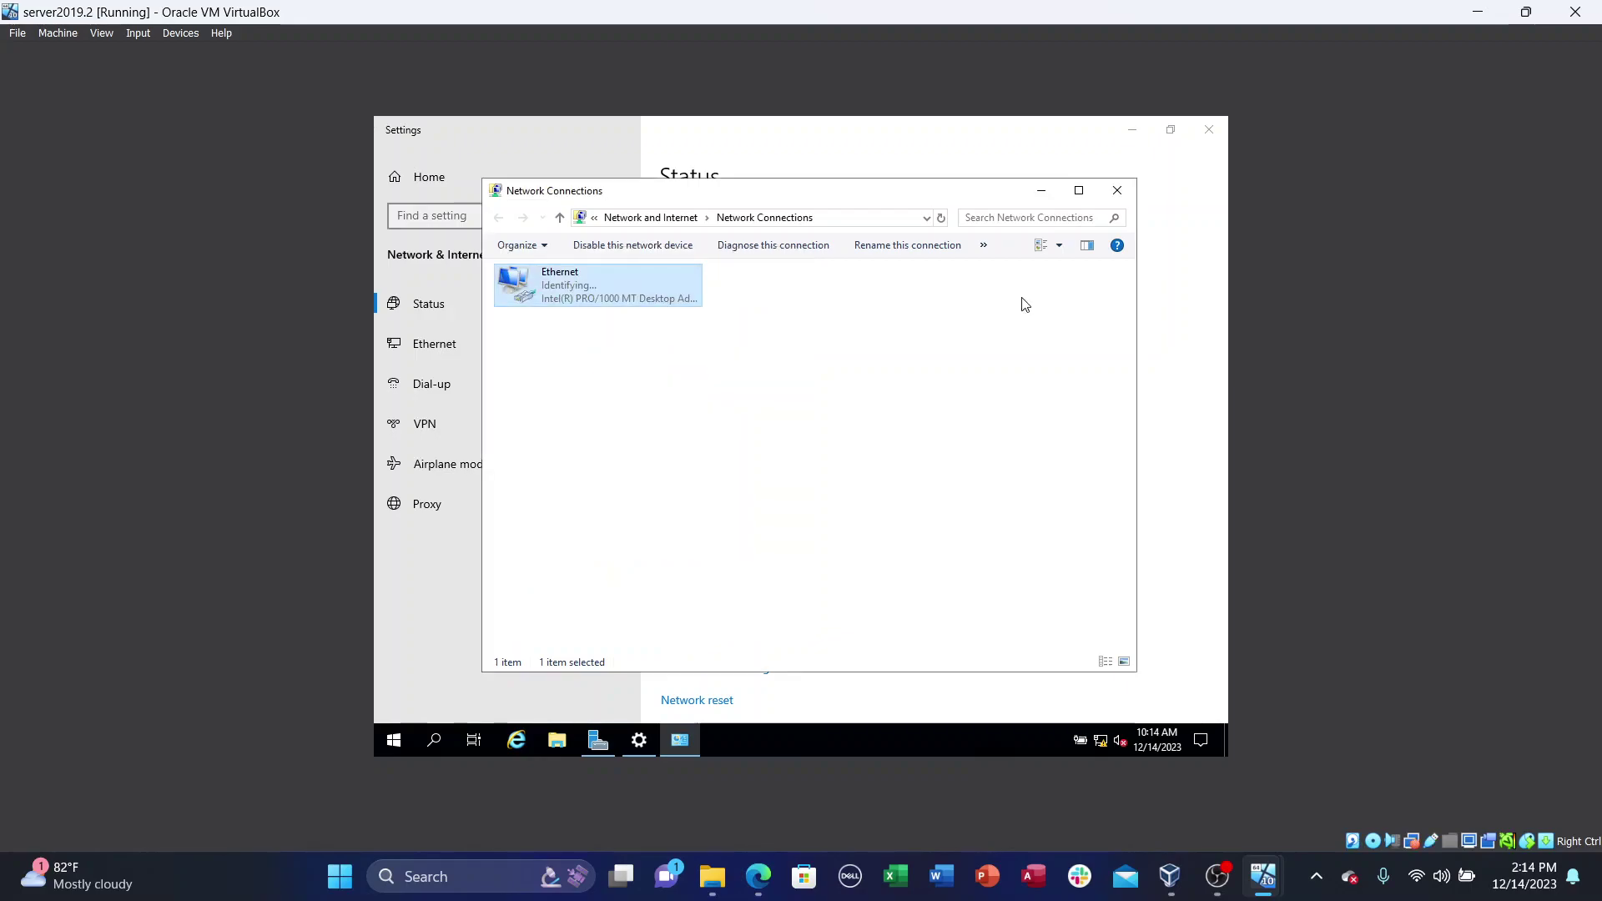
{"action": "left_click", "coordinate": [1041, 196]}
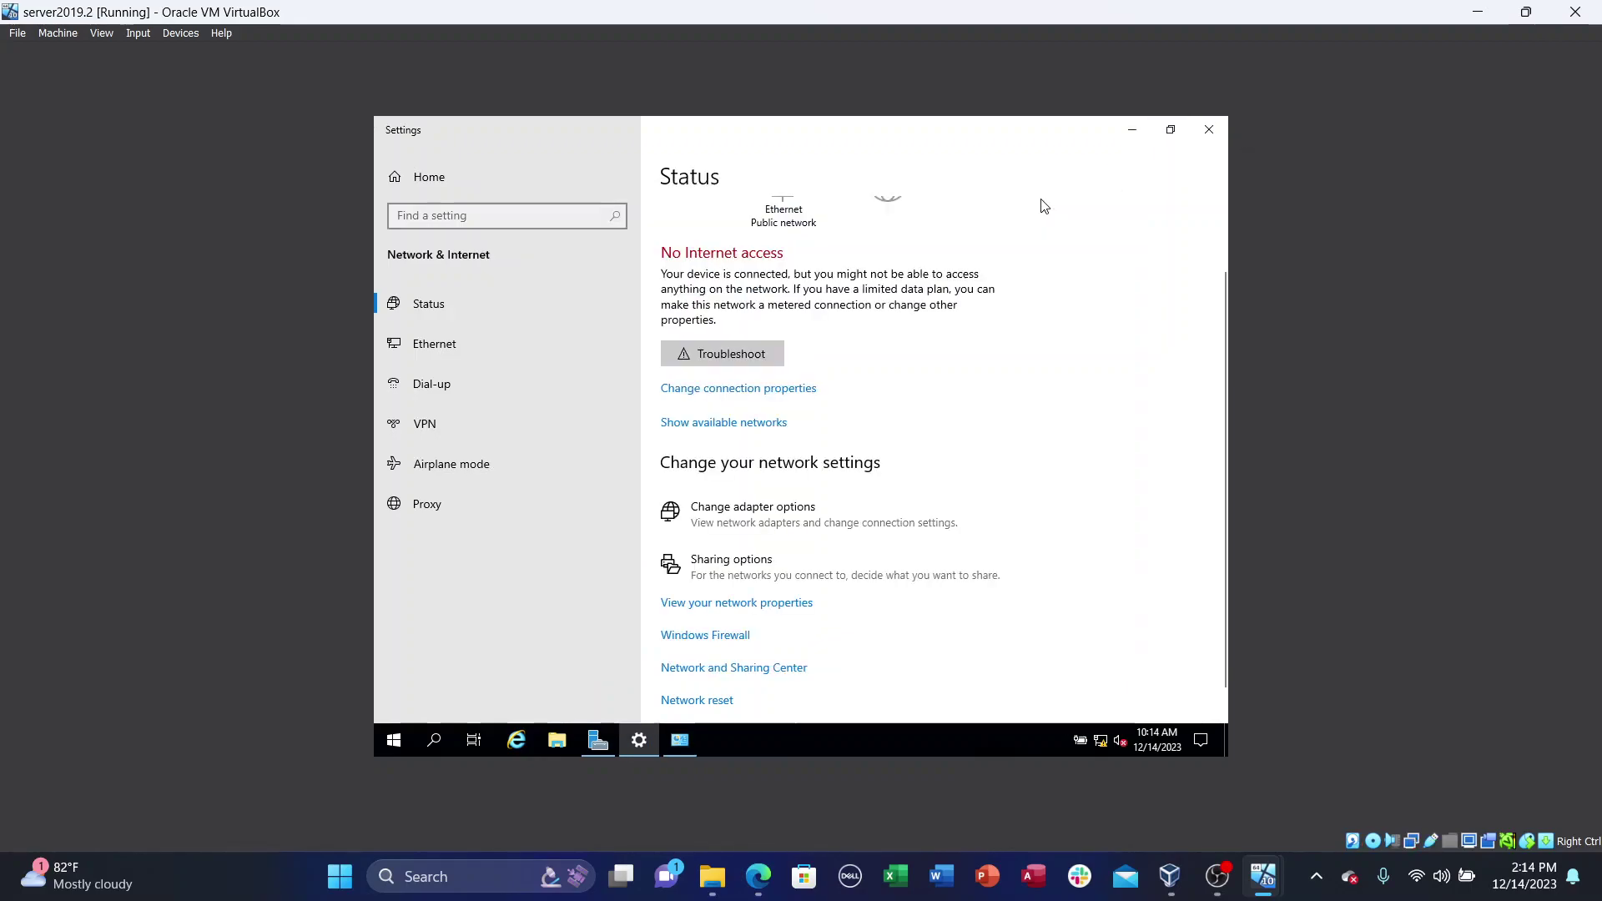
{"action": "left_click", "coordinate": [1133, 131]}
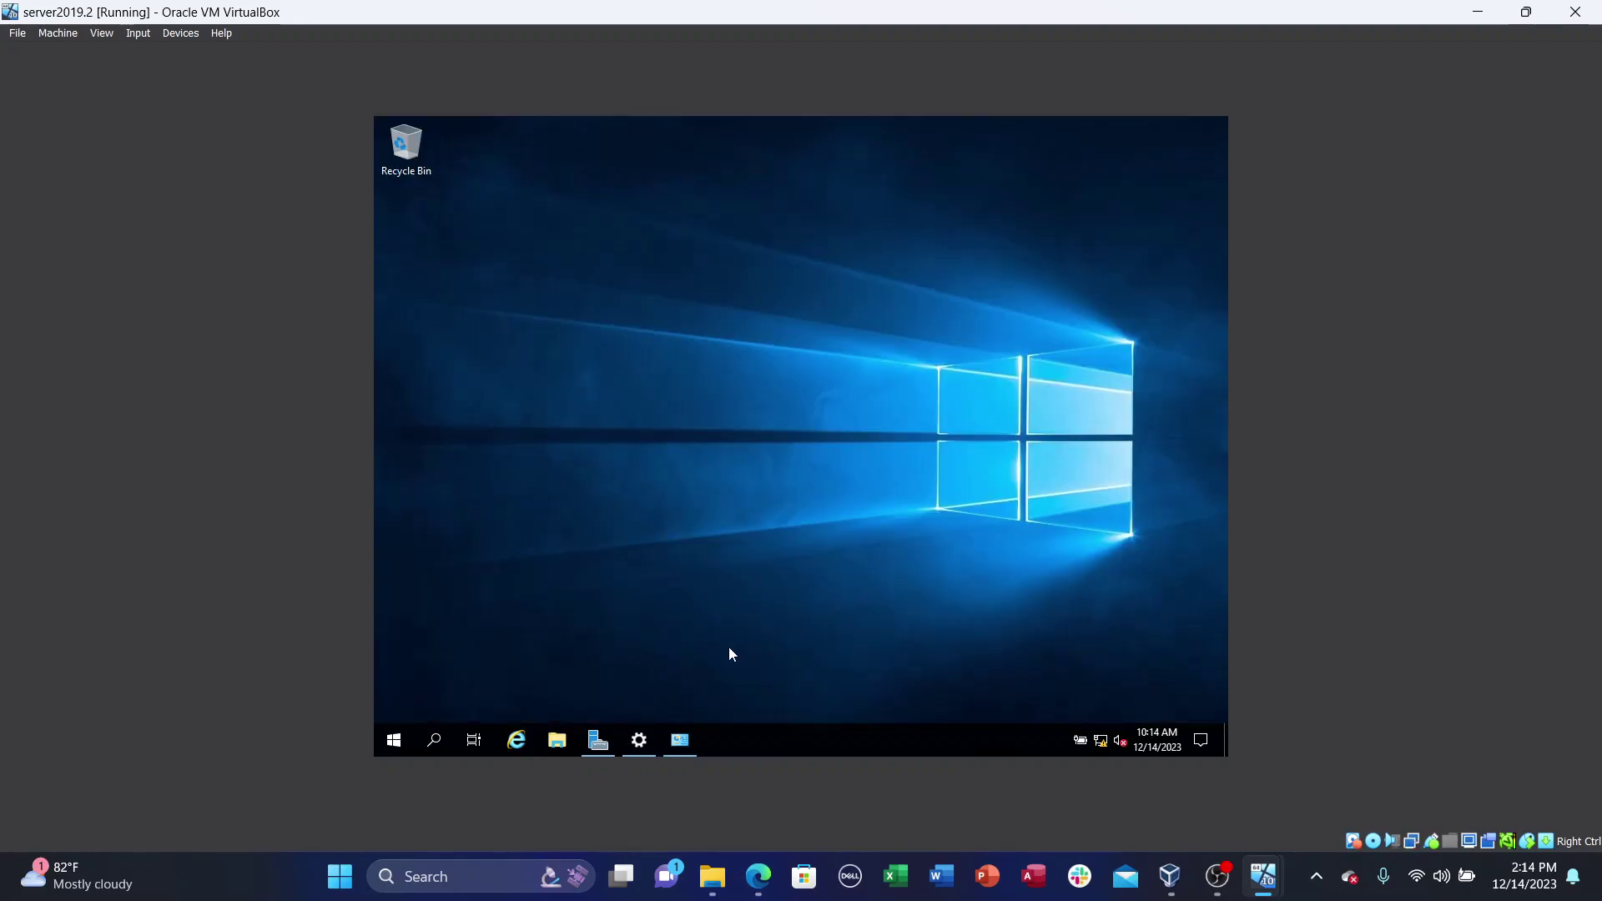
Step: Start Task Manager with full details, open the Services console from its services list, and maximize the console
{"action": "left_click", "coordinate": [393, 742]}
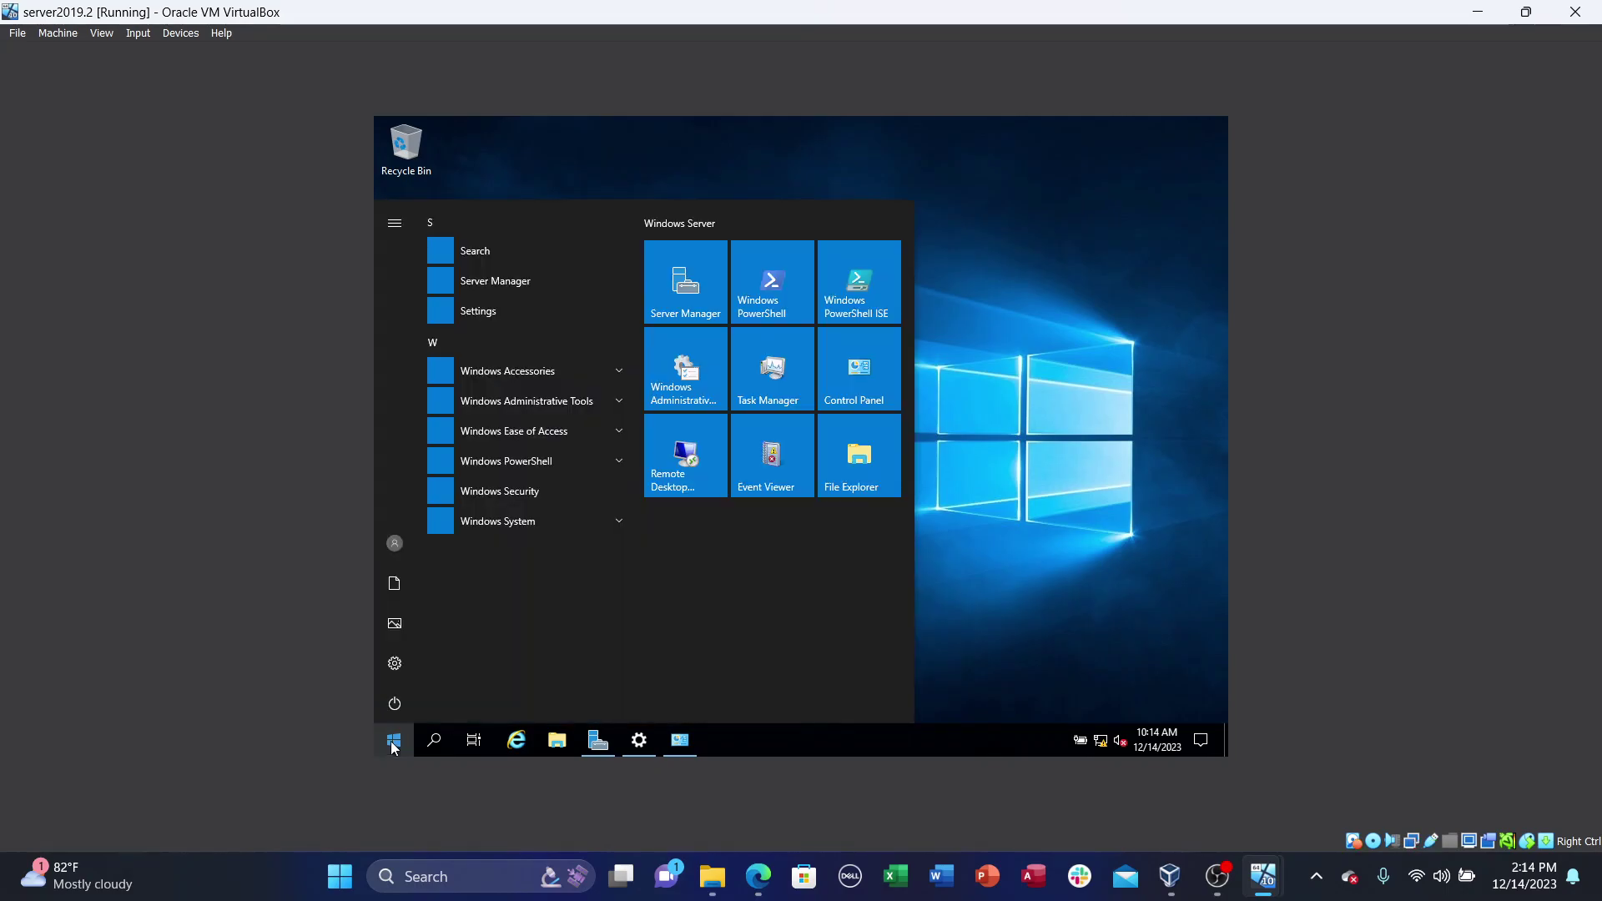
{"action": "left_click", "coordinate": [769, 403]}
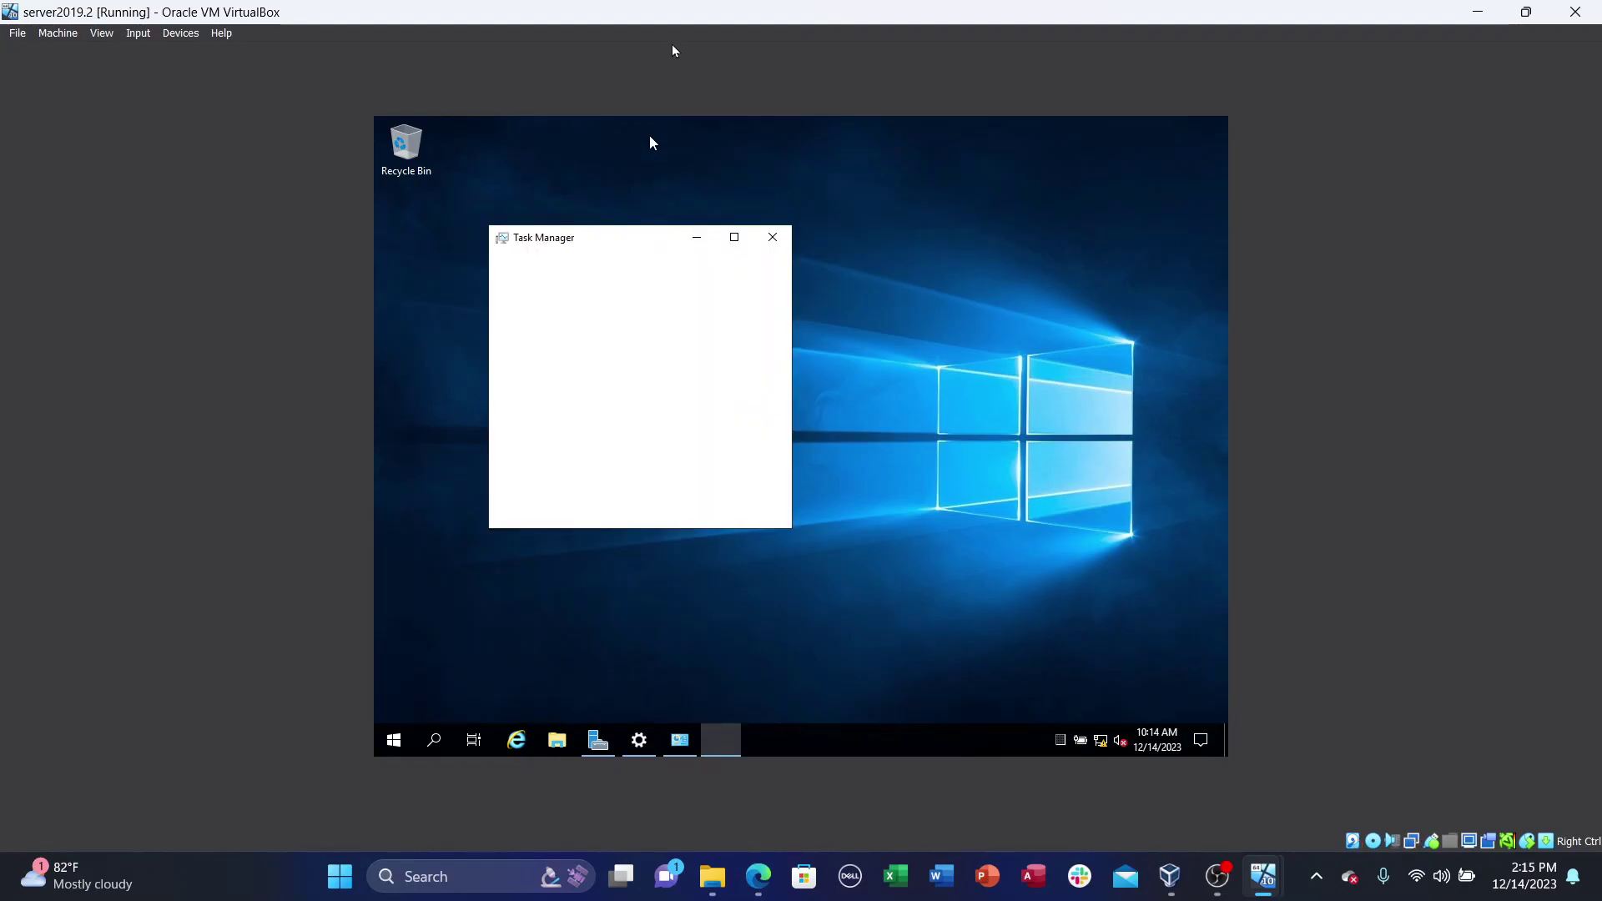
{"action": "left_click", "coordinate": [733, 240]}
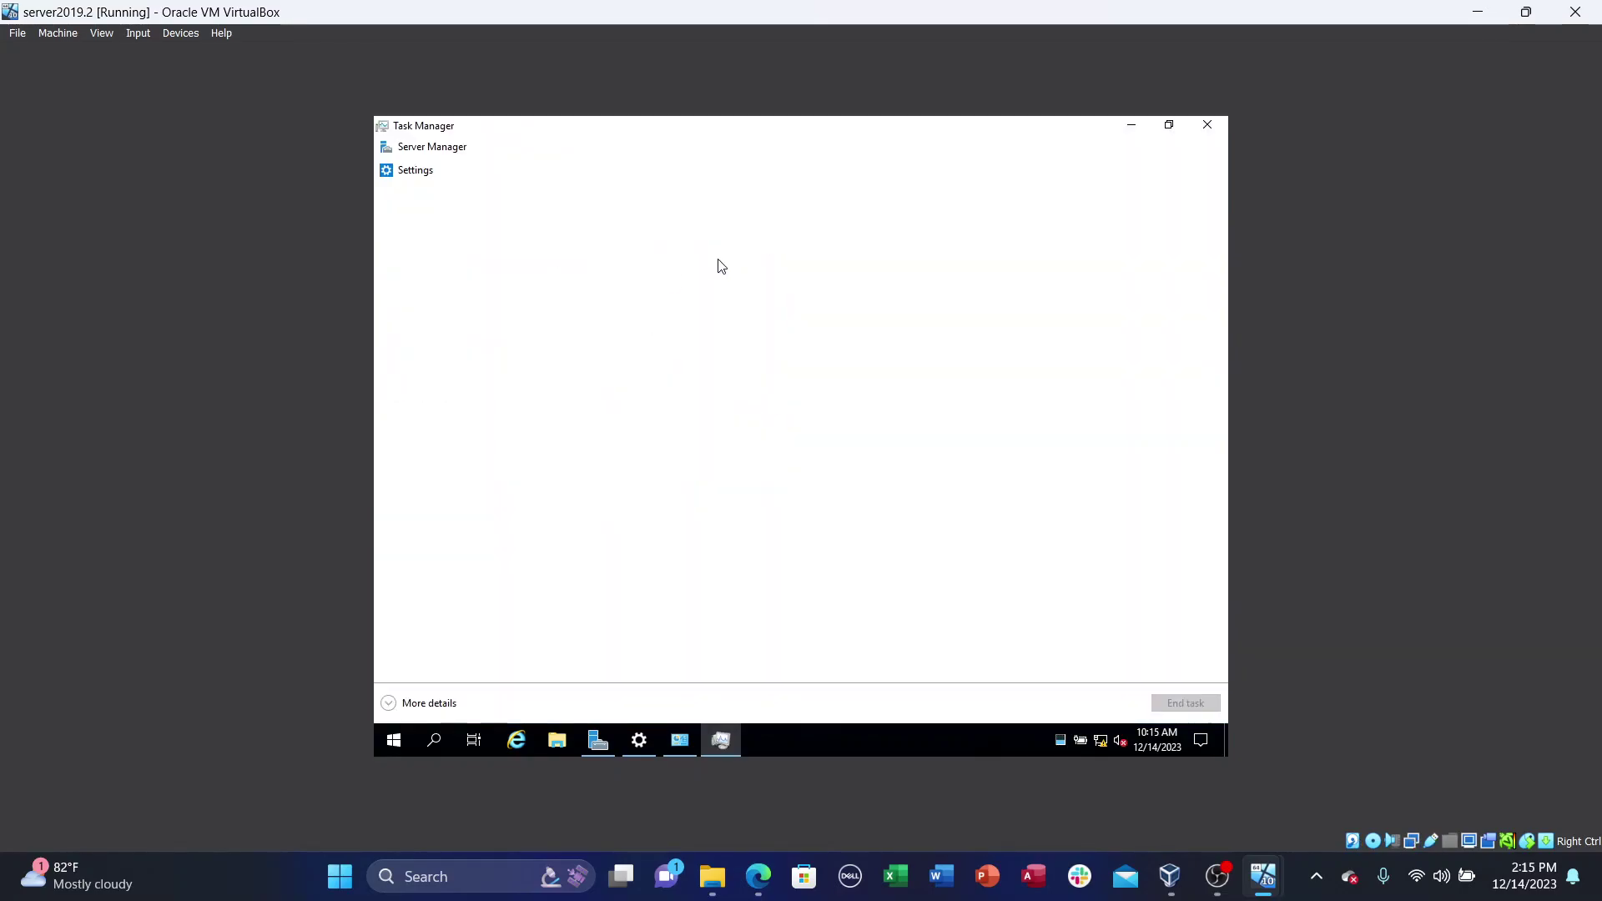
{"action": "left_click", "coordinate": [417, 706]}
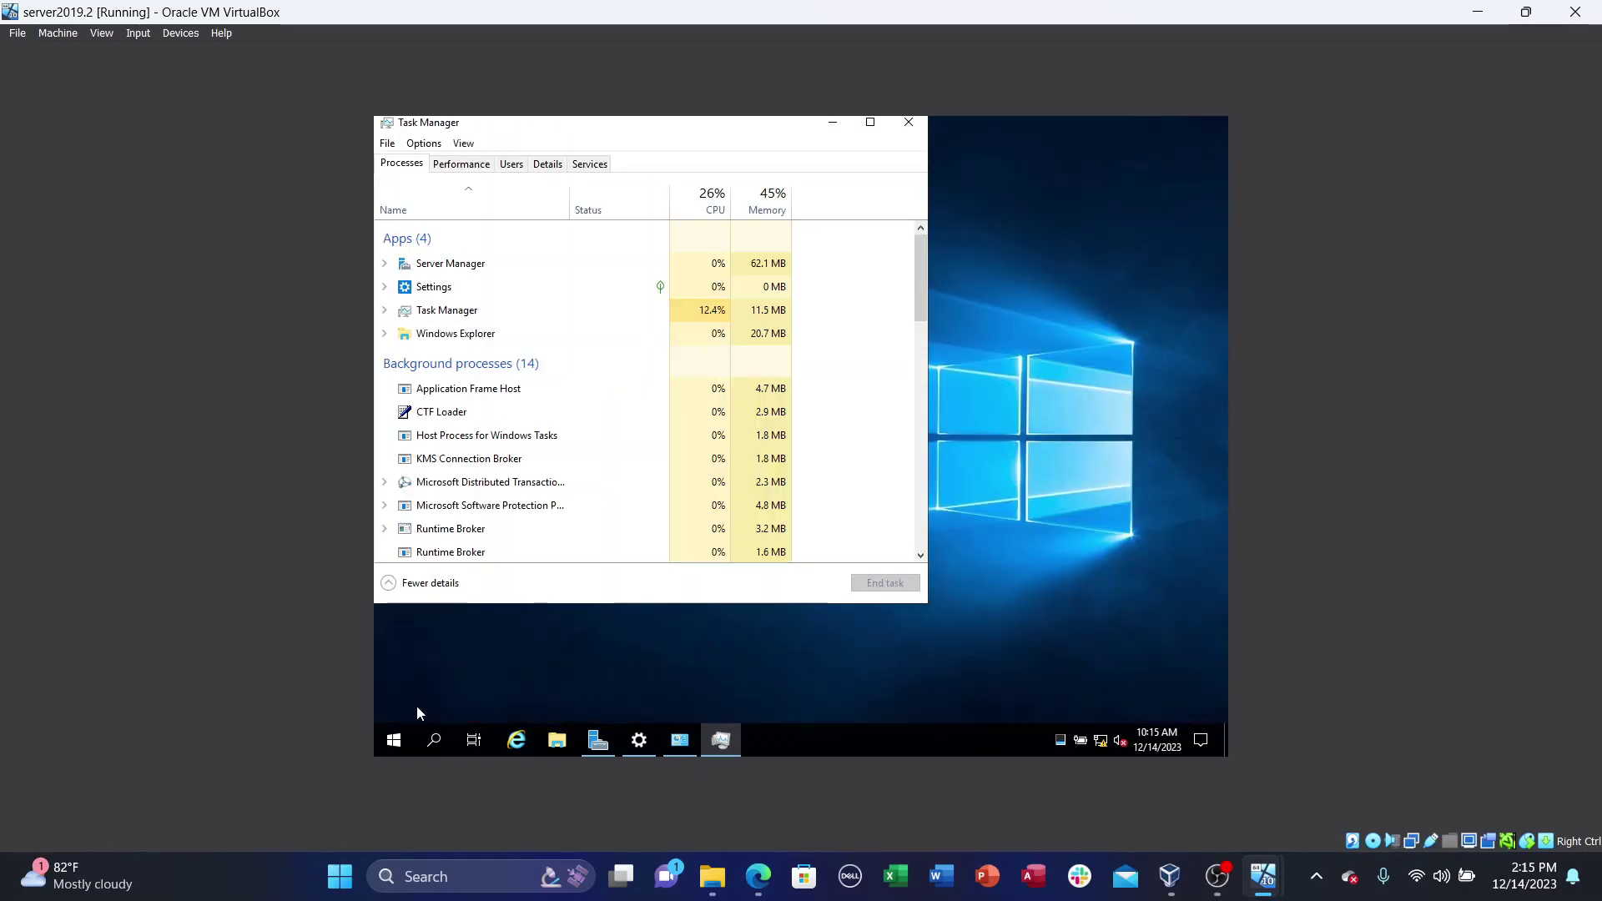
{"action": "left_click", "coordinate": [587, 164]}
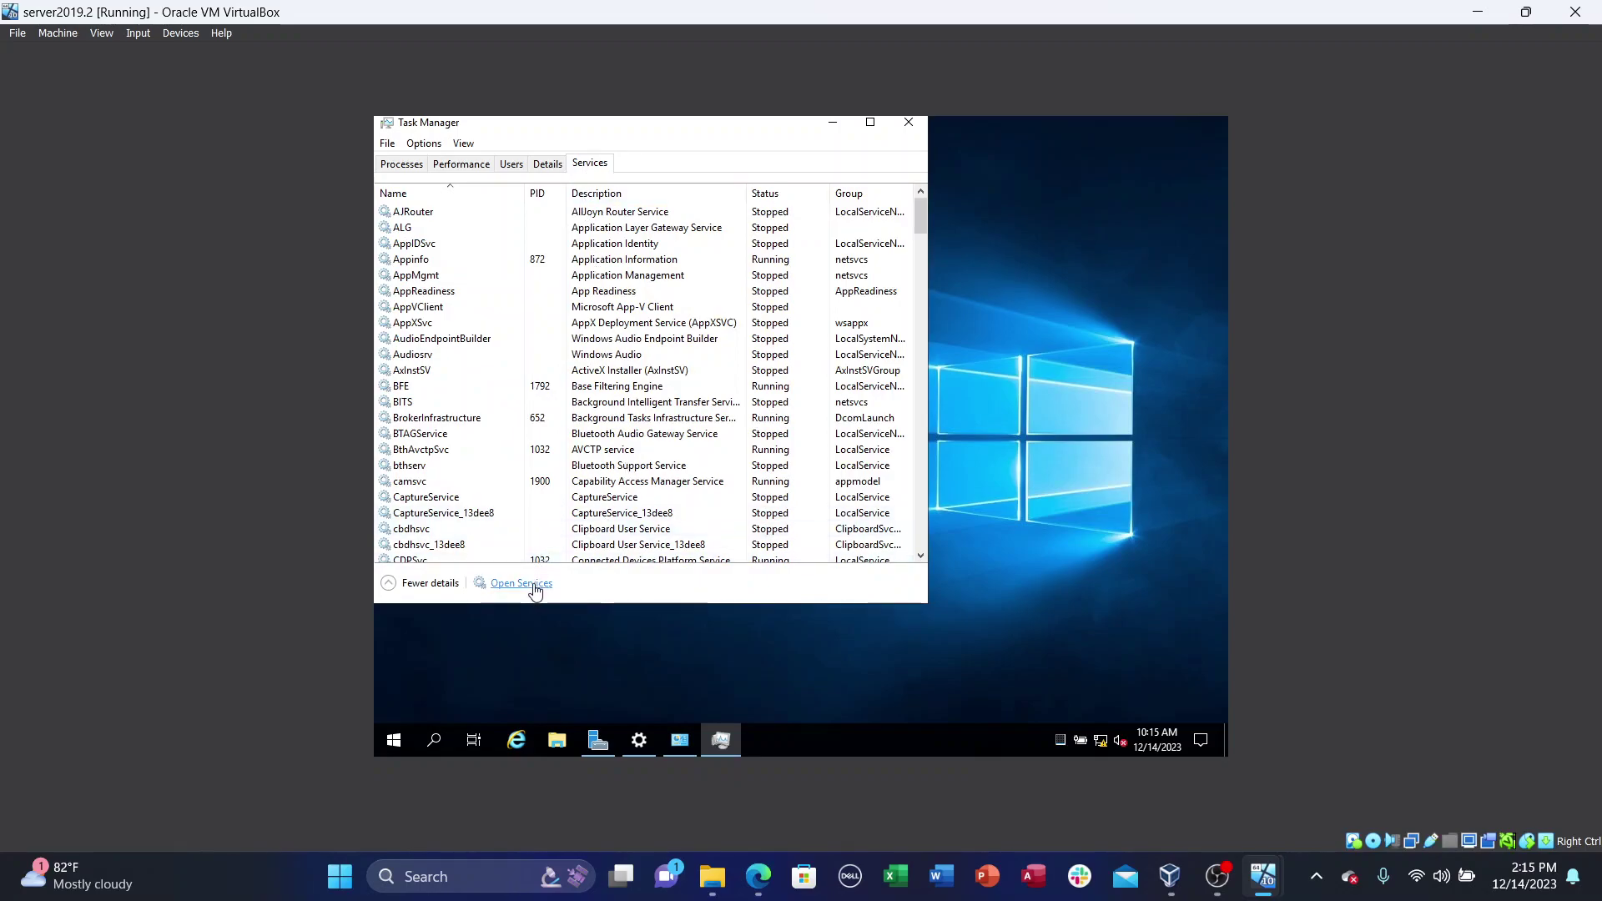
{"action": "left_click", "coordinate": [534, 585]}
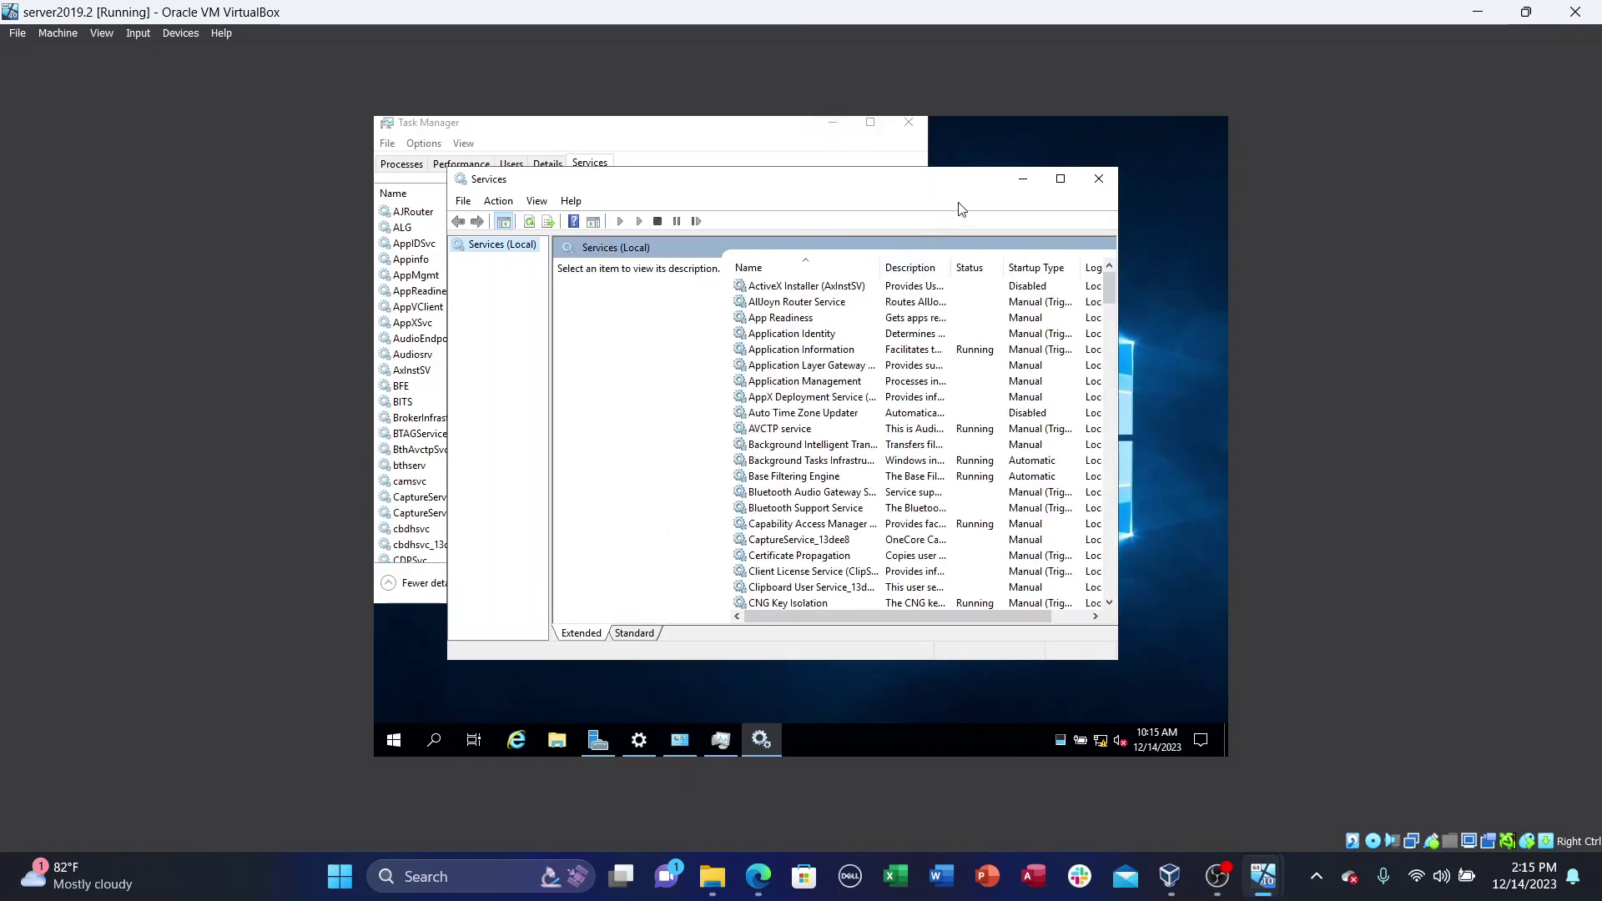
{"action": "left_click", "coordinate": [1059, 179]}
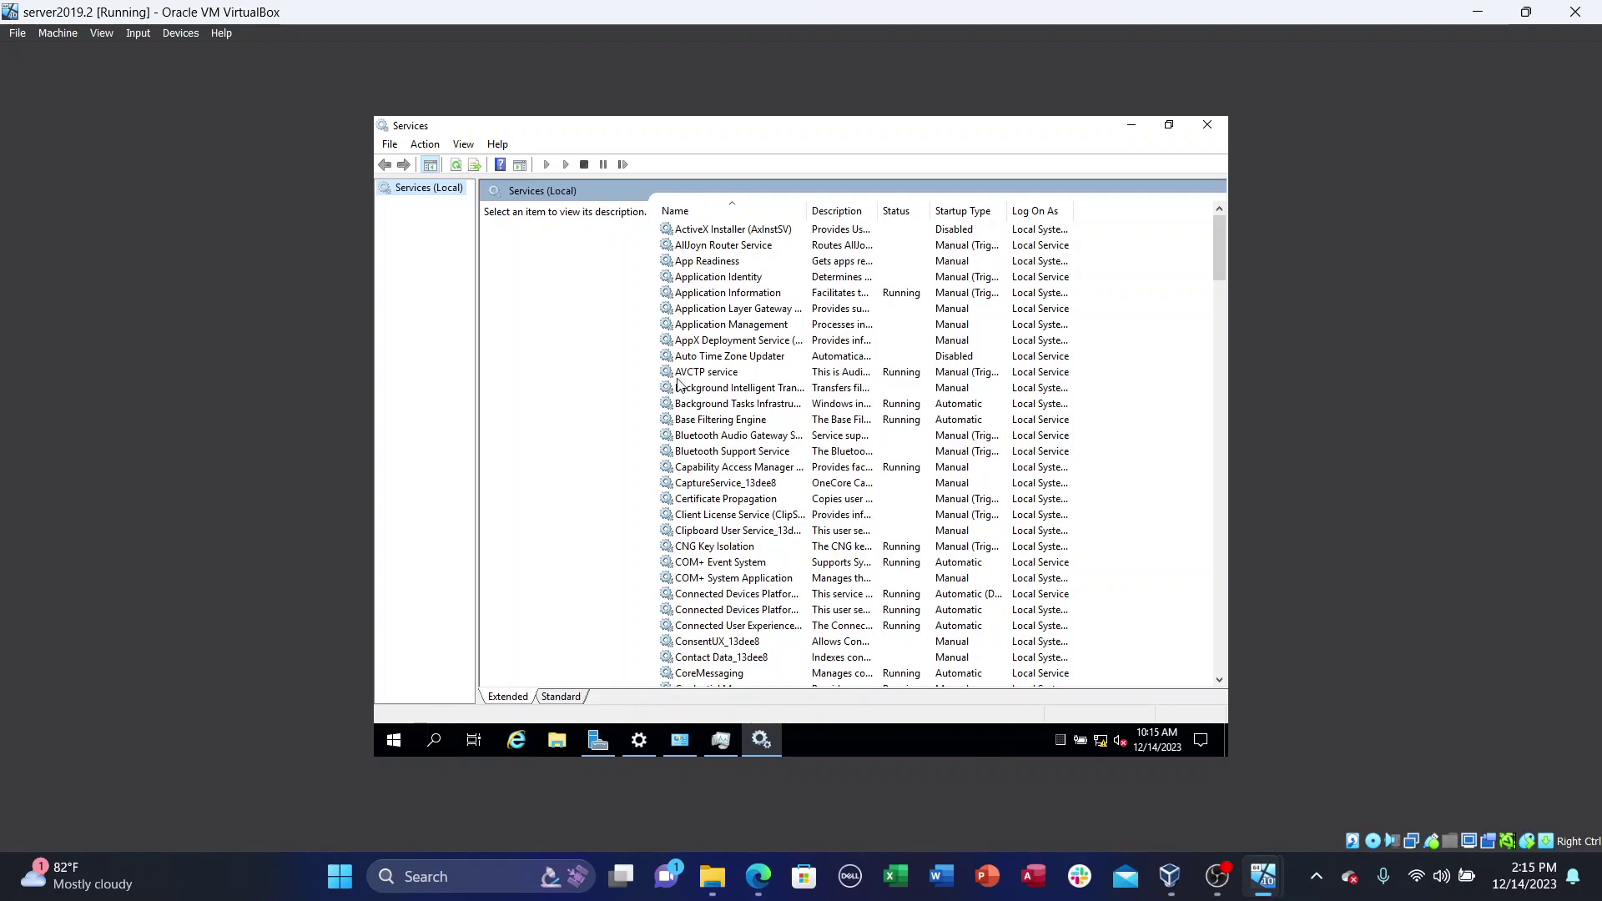
Step: Check the startup type and status of the DNS Client service in its properties
{"action": "scroll", "coordinate": [732, 377], "scroll_direction": "down", "scroll_amount": 2}
{"action": "scroll", "coordinate": [732, 378], "scroll_direction": "down", "scroll_amount": 1}
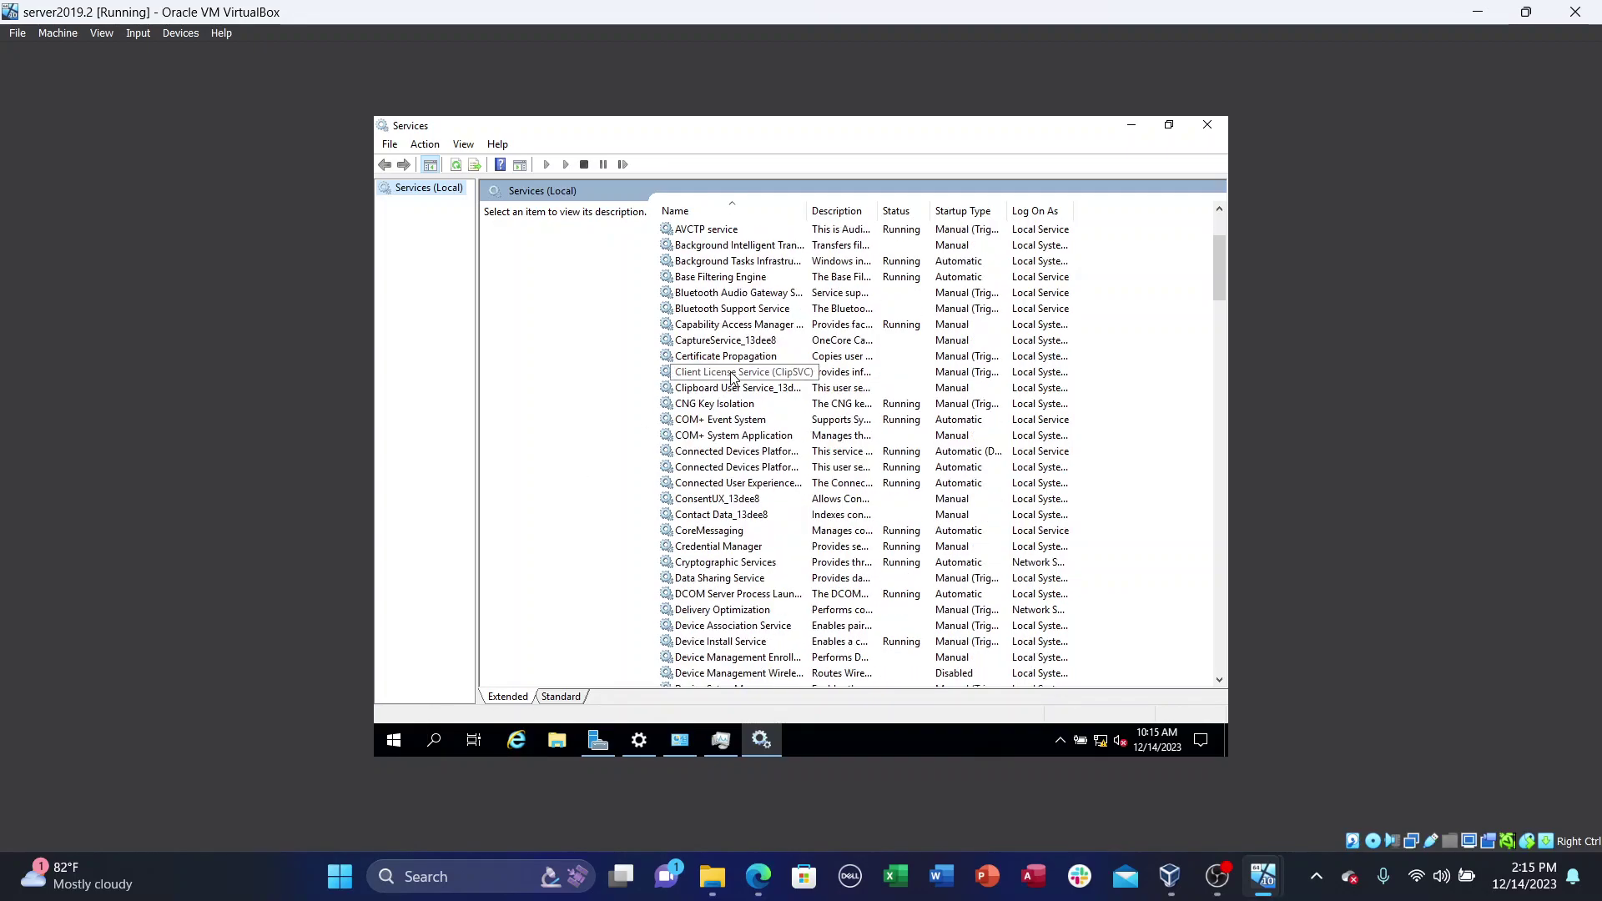
{"action": "scroll", "coordinate": [742, 363], "scroll_direction": "up", "scroll_amount": 1}
{"action": "scroll", "coordinate": [739, 400], "scroll_direction": "down", "scroll_amount": 3}
{"action": "scroll", "coordinate": [737, 576], "scroll_direction": "down", "scroll_amount": 2}
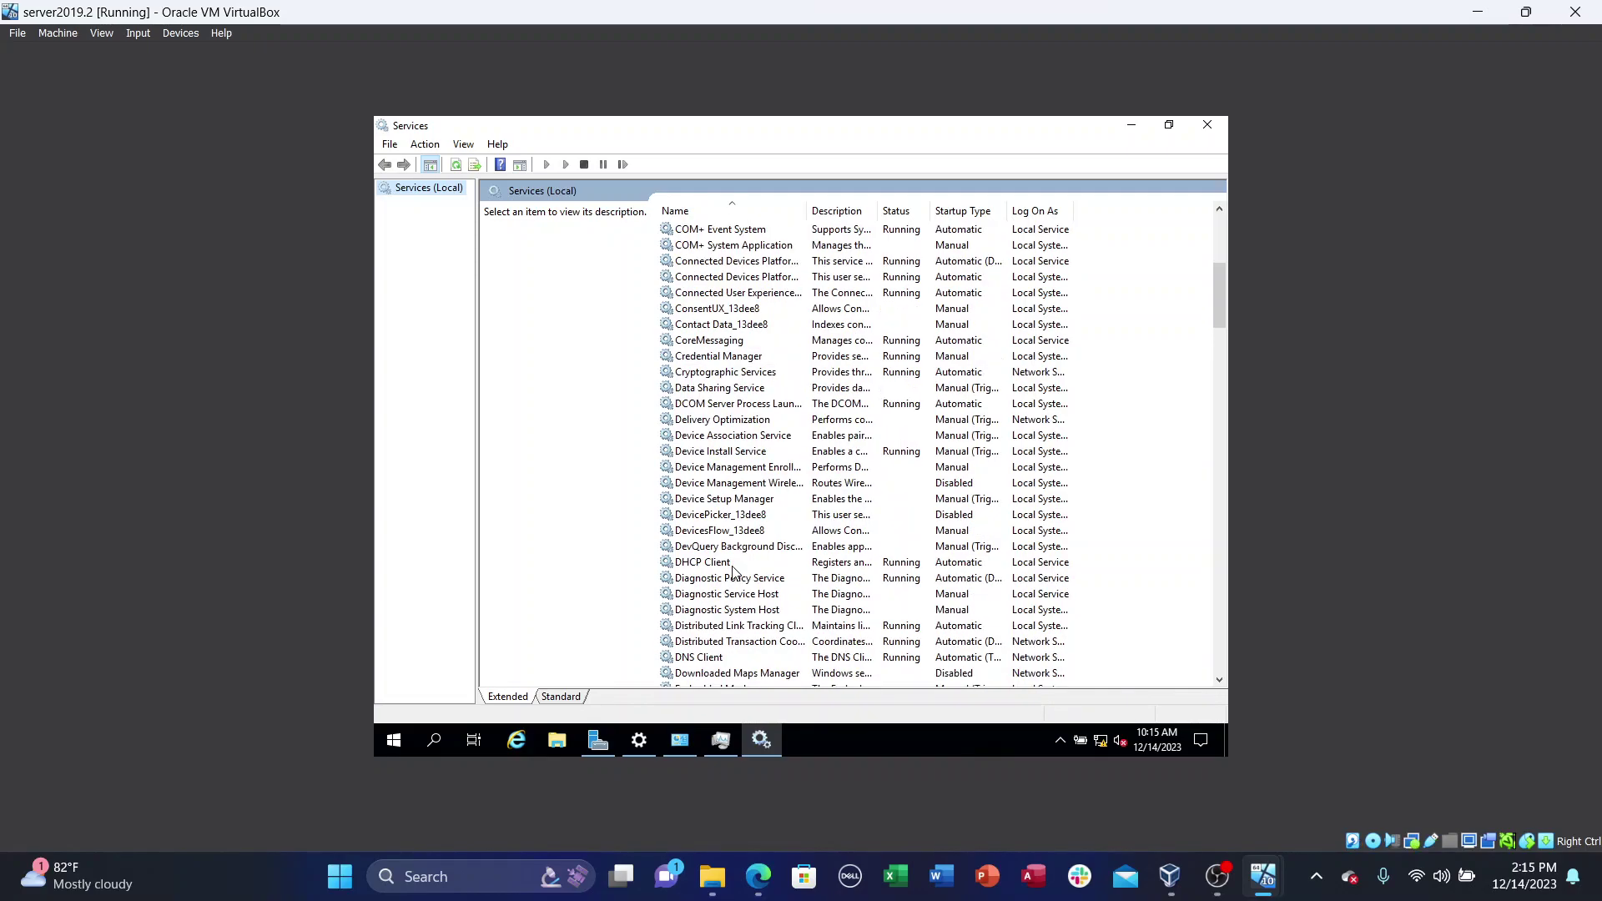
{"action": "double_click", "coordinate": [700, 658]}
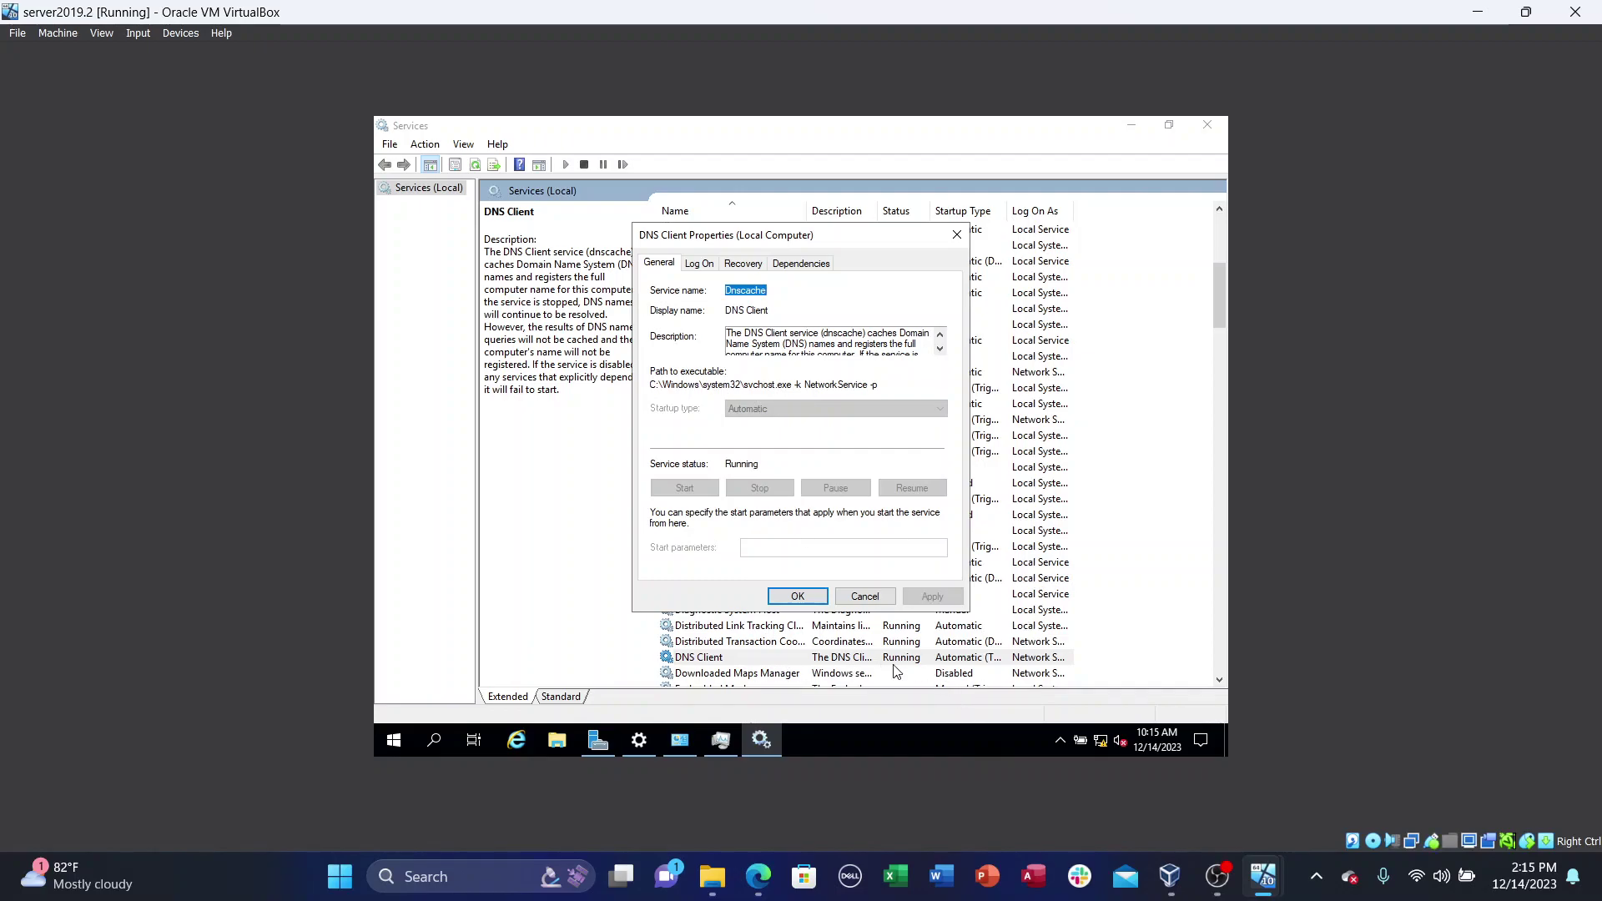
{"action": "left_click", "coordinate": [794, 597]}
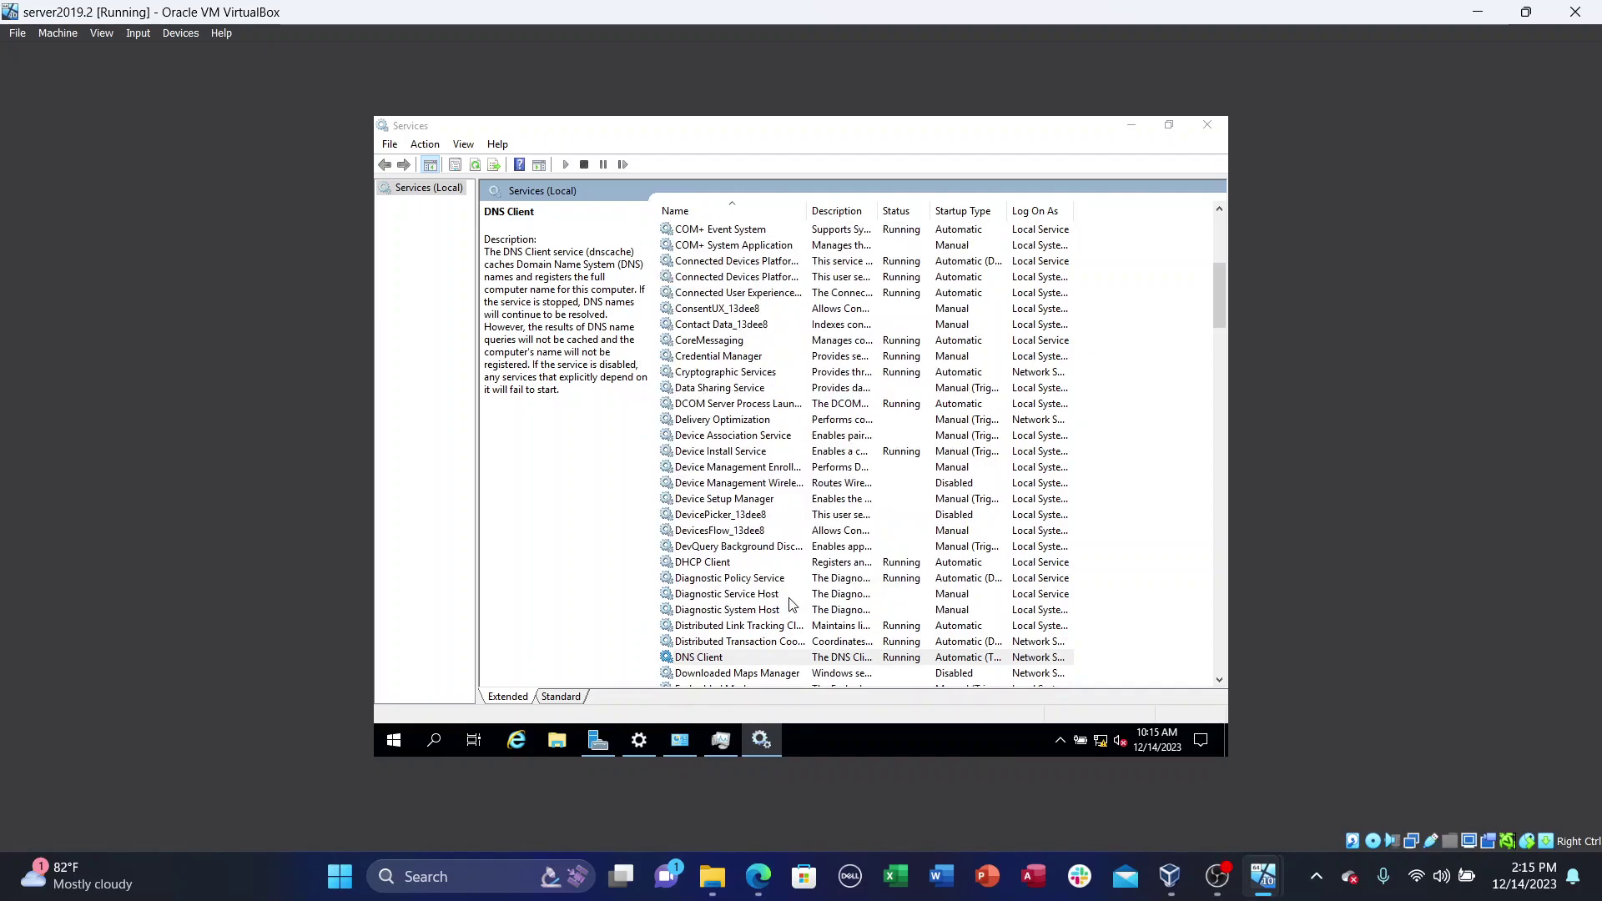
Step: Set the startup type of the Function Discovery Resource Publication service to Automatic and apply it
{"action": "scroll", "coordinate": [793, 601], "scroll_direction": "down", "scroll_amount": 7}
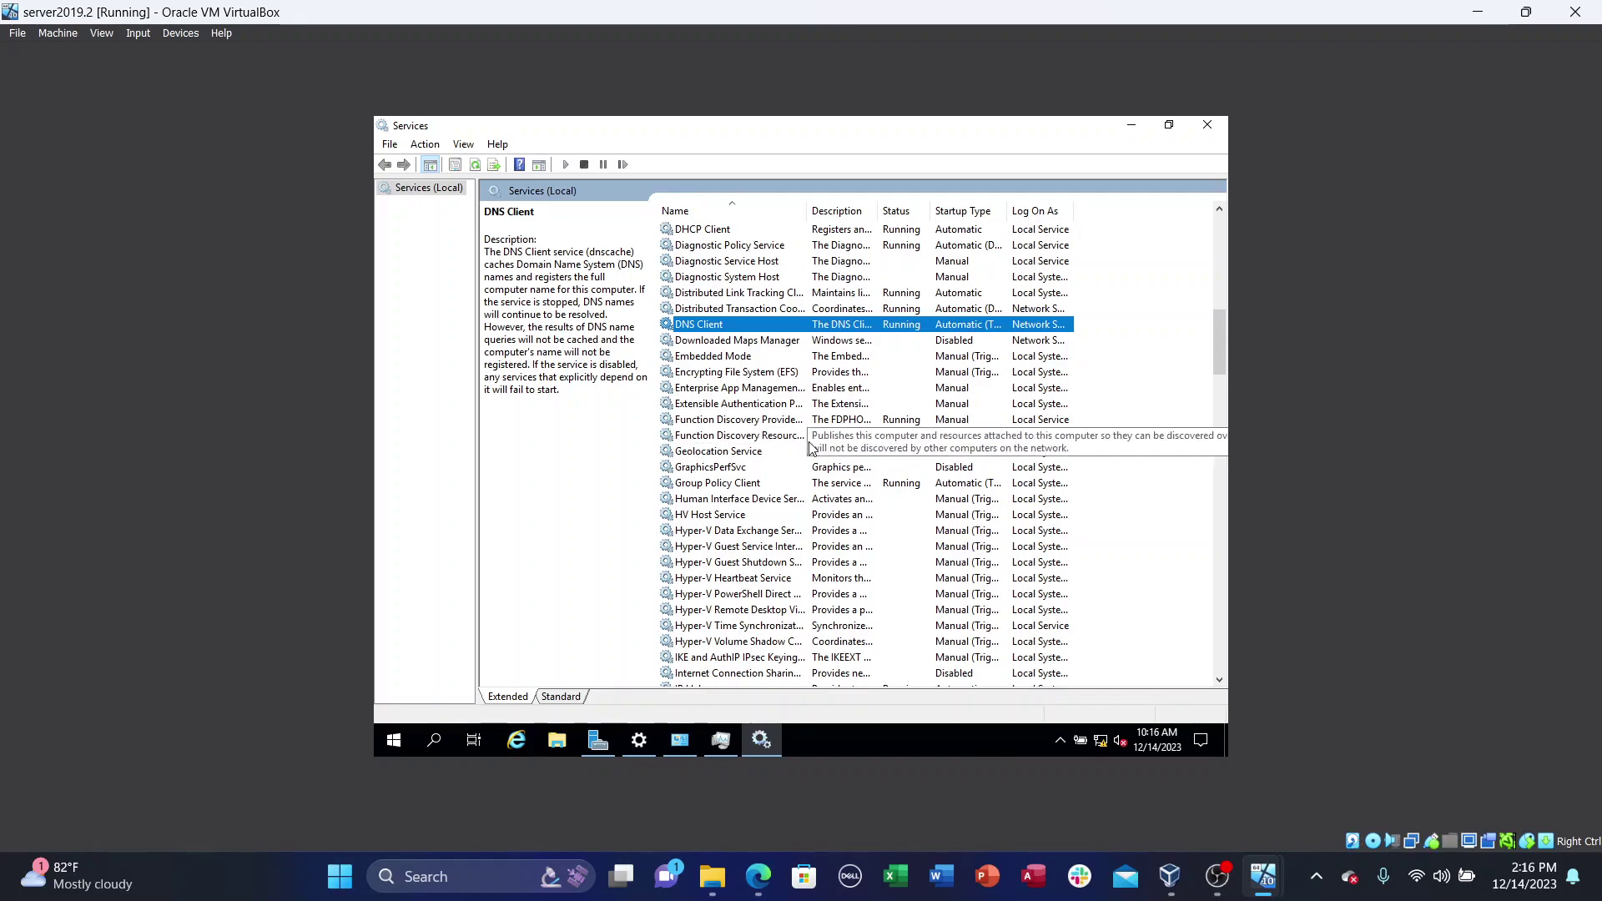
{"action": "double_click", "coordinate": [789, 435]}
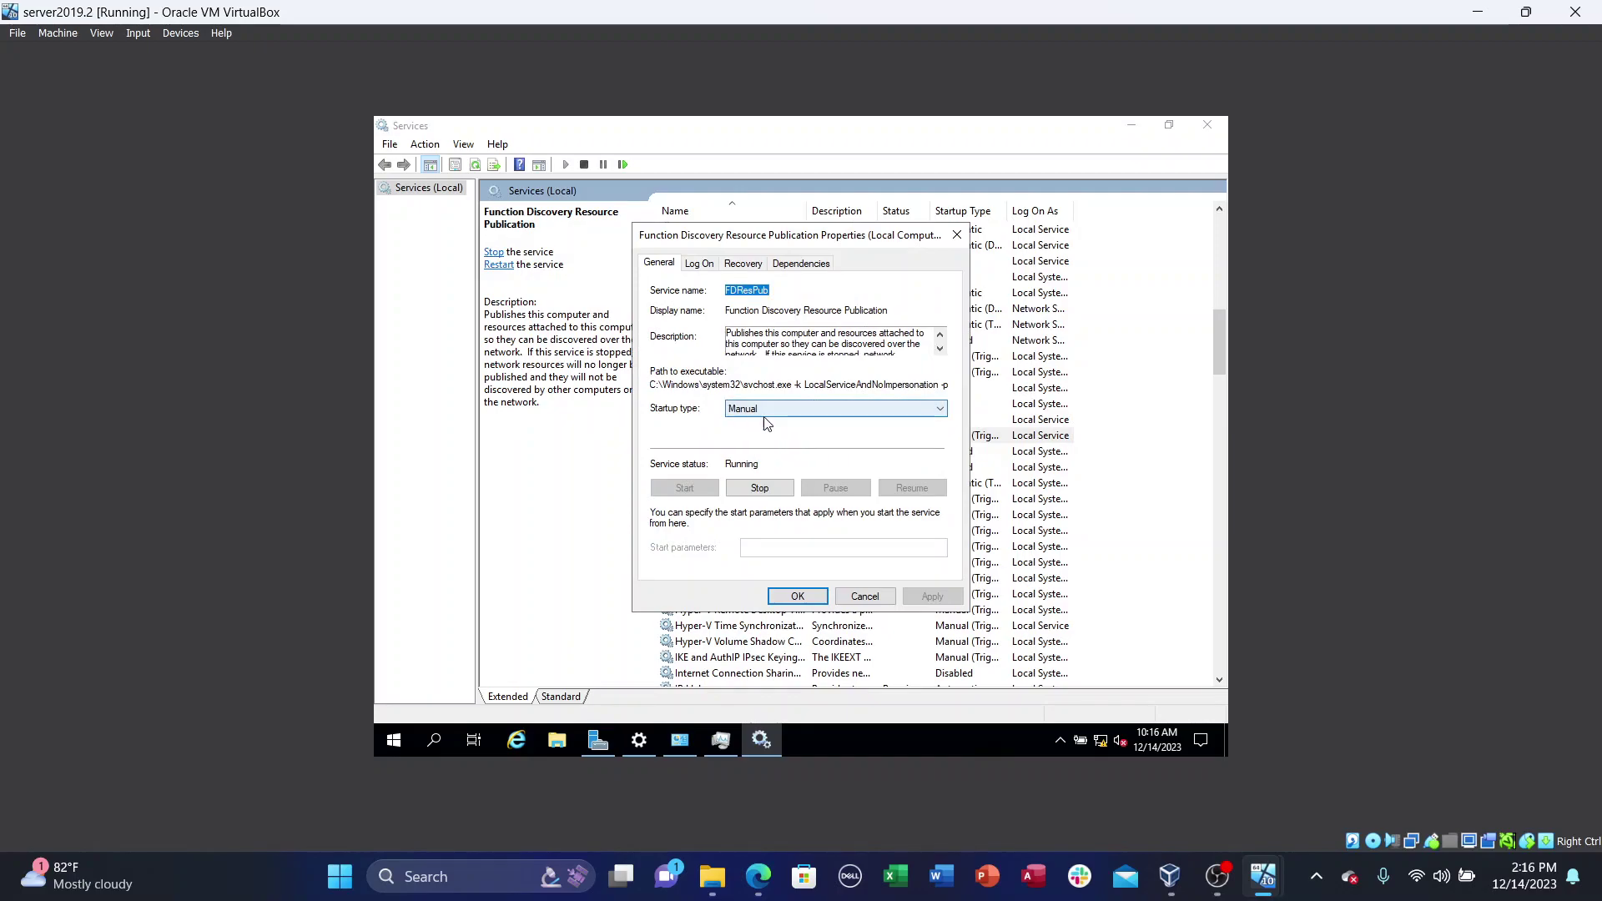
{"action": "left_click", "coordinate": [773, 415]}
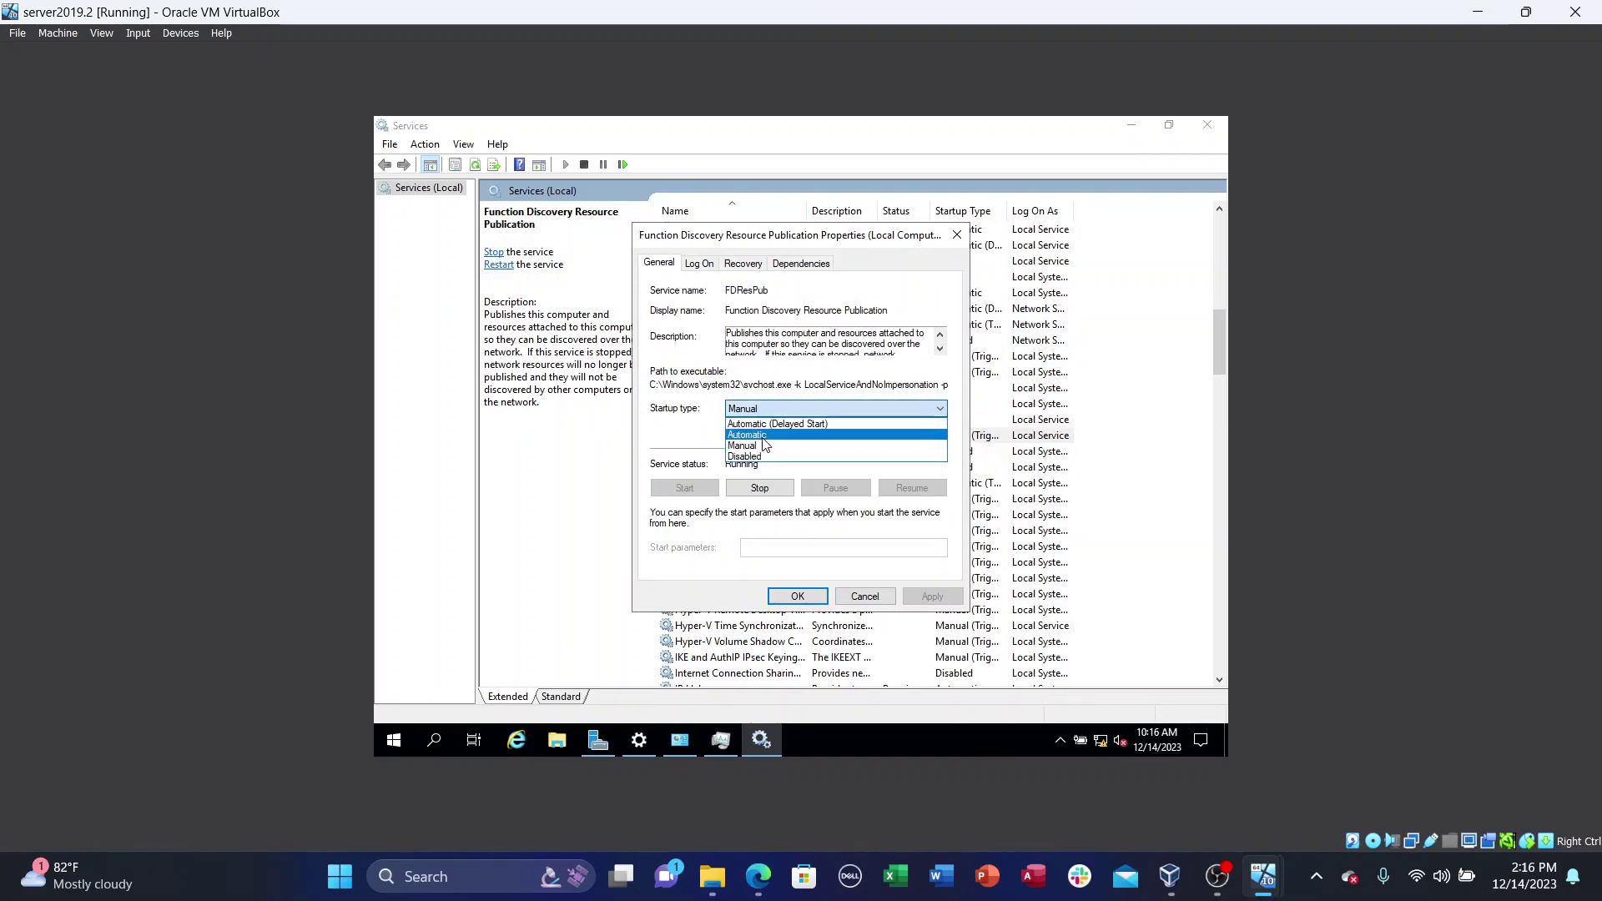
{"action": "left_click", "coordinate": [762, 438]}
{"action": "left_click", "coordinate": [926, 595]}
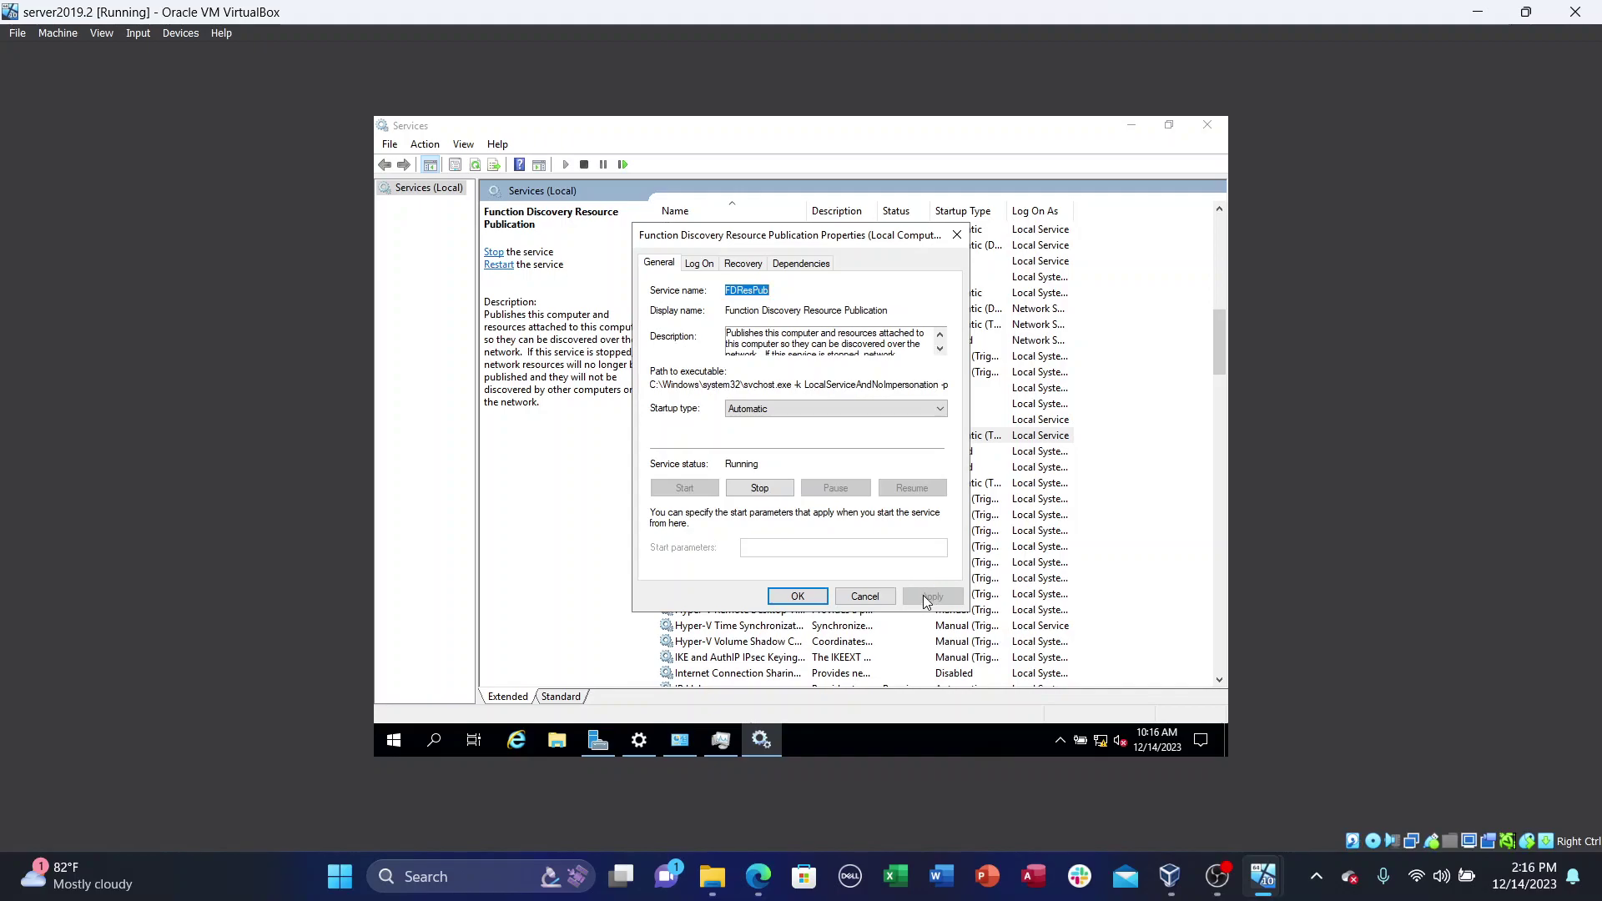
{"action": "left_click", "coordinate": [787, 596]}
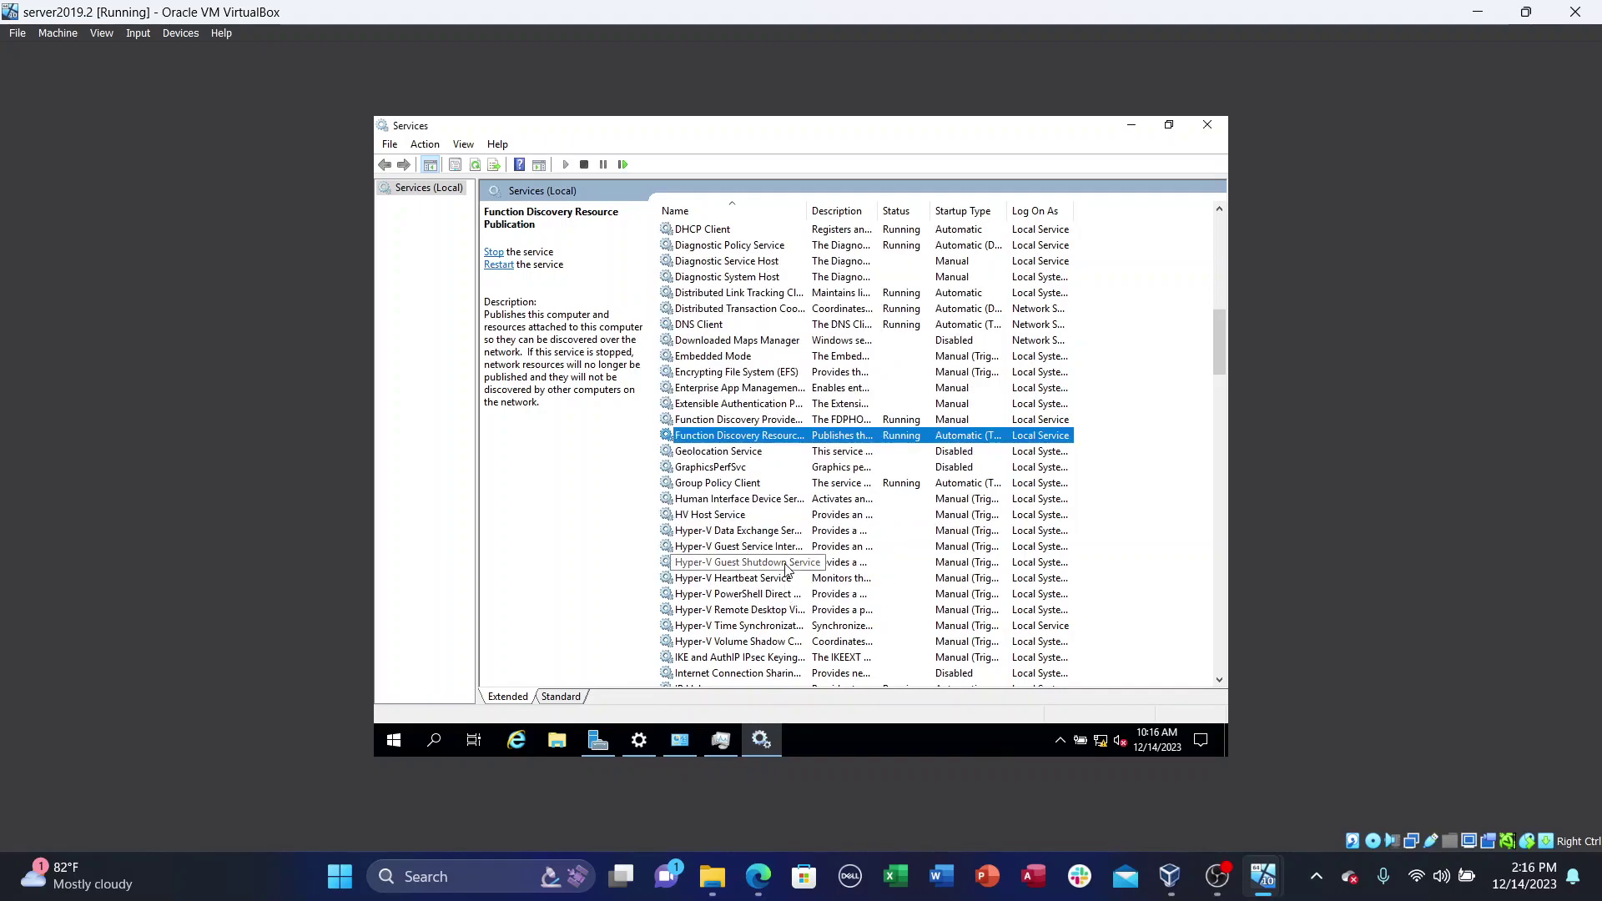
Step: Set the startup type of the SSDP Discovery service to Automatic, apply it, start the service and confirm its properties
{"action": "scroll", "coordinate": [785, 569], "scroll_direction": "down", "scroll_amount": 6}
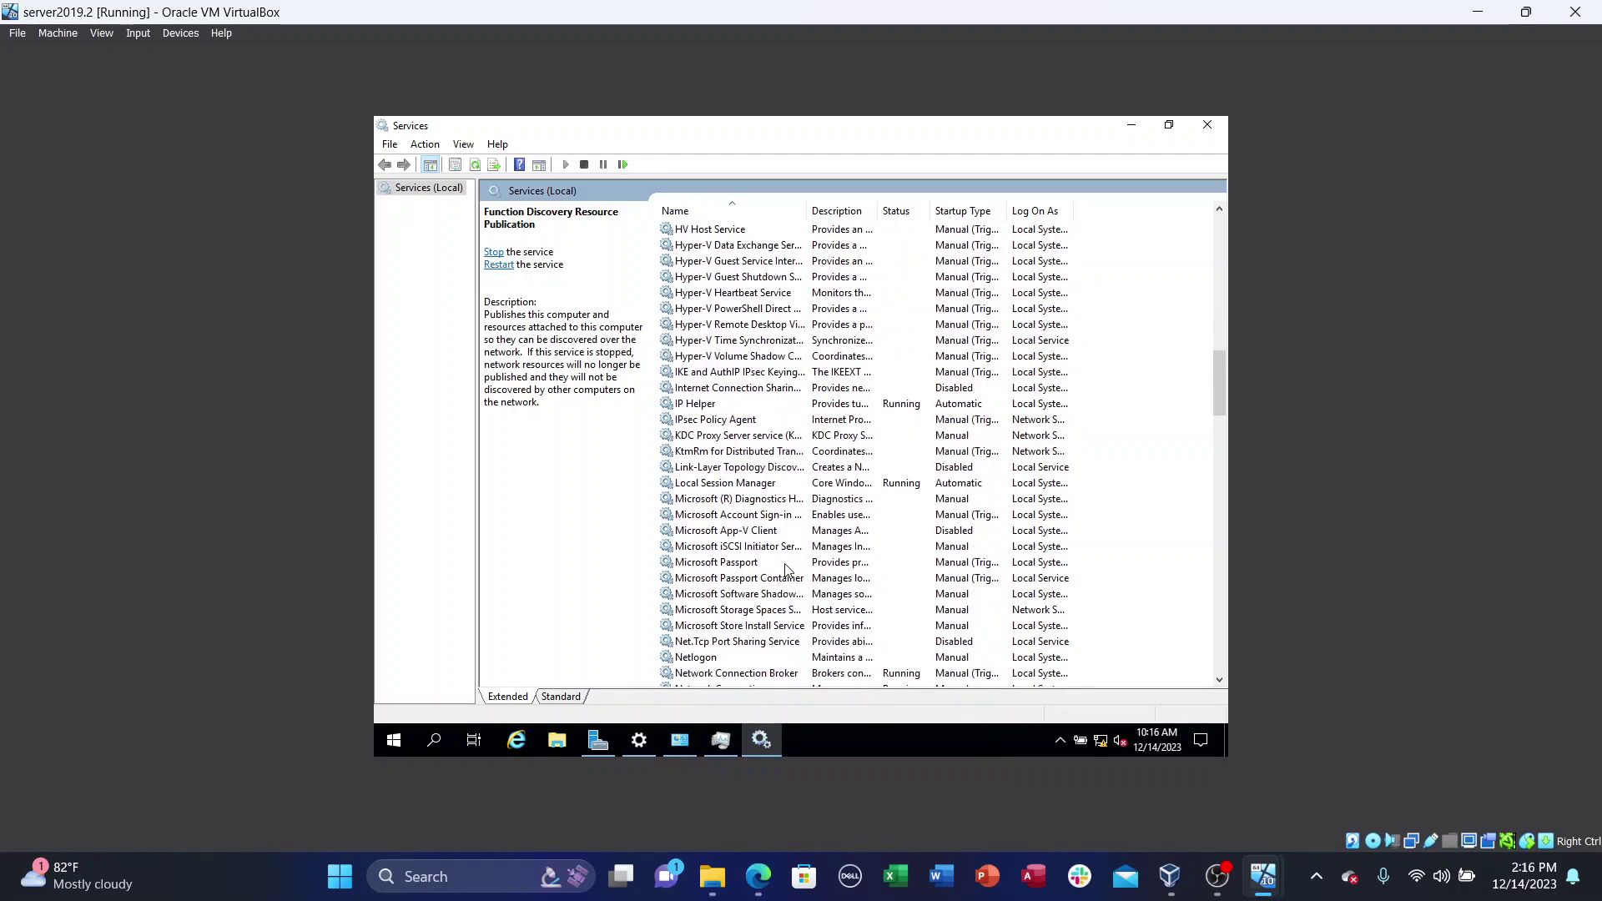
{"action": "scroll", "coordinate": [785, 570], "scroll_direction": "down", "scroll_amount": 11}
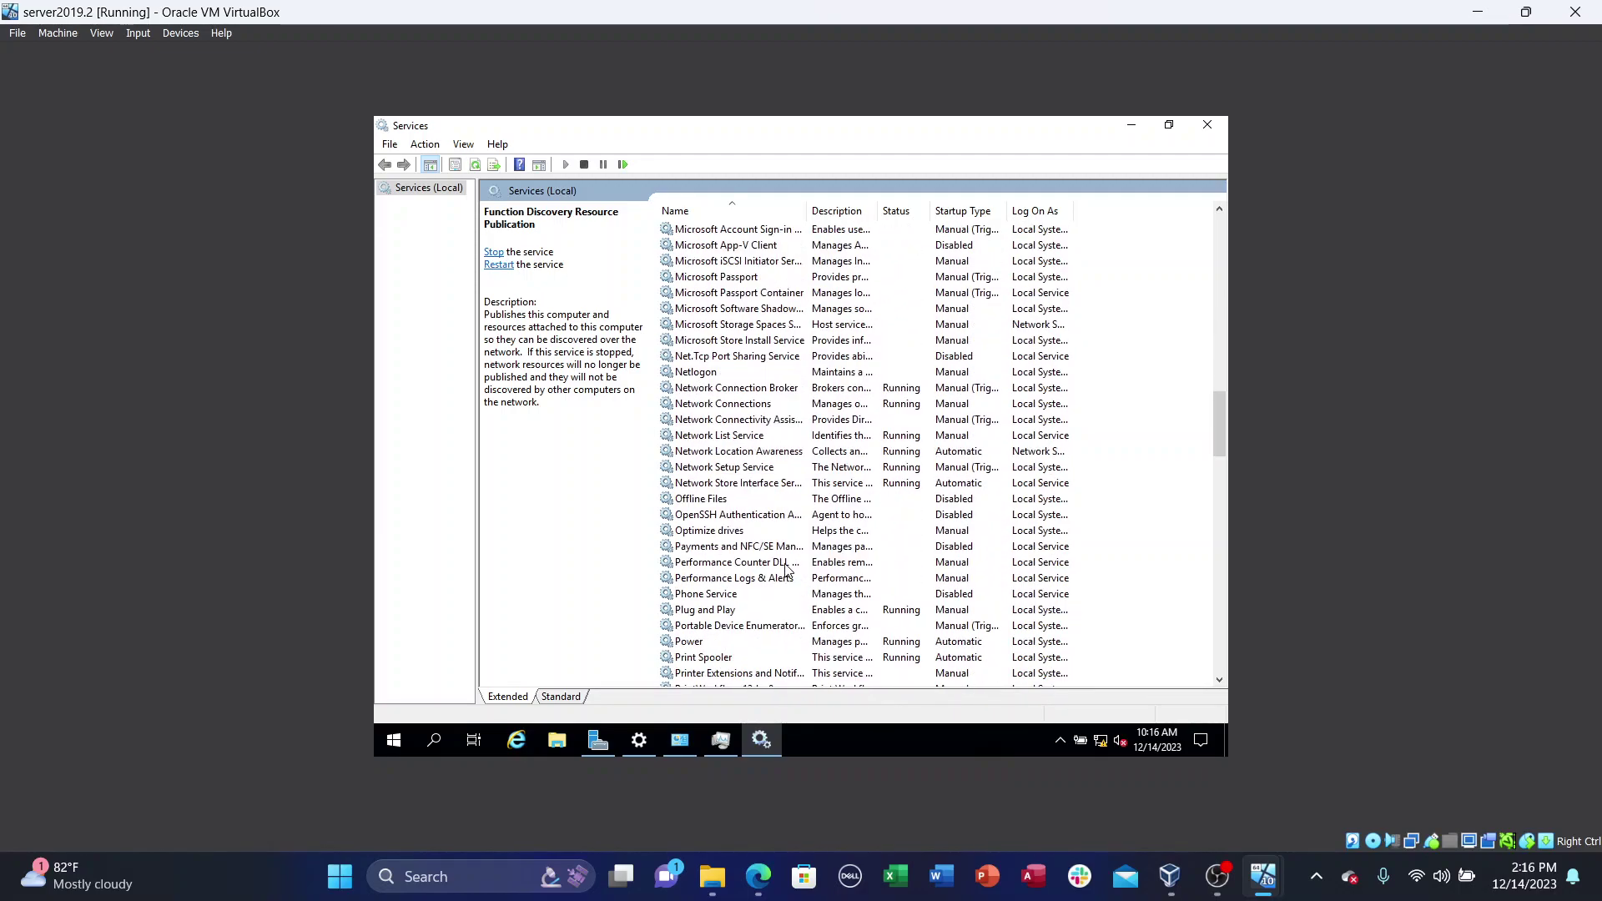
{"action": "scroll", "coordinate": [785, 569], "scroll_direction": "down", "scroll_amount": 5}
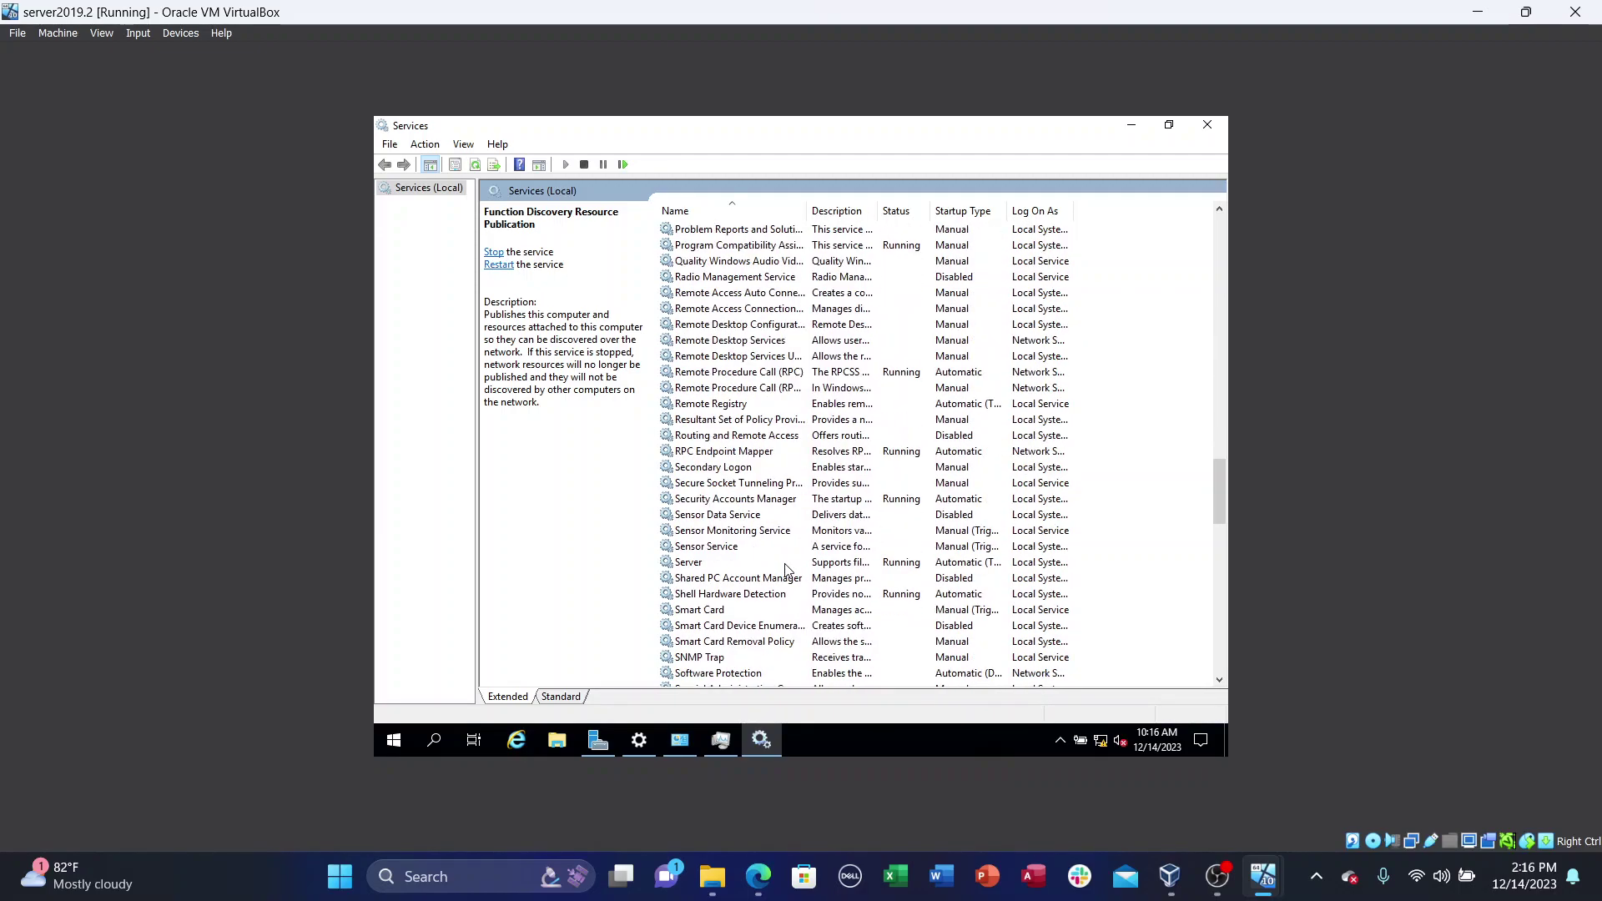
{"action": "scroll", "coordinate": [724, 517], "scroll_direction": "down", "scroll_amount": 3}
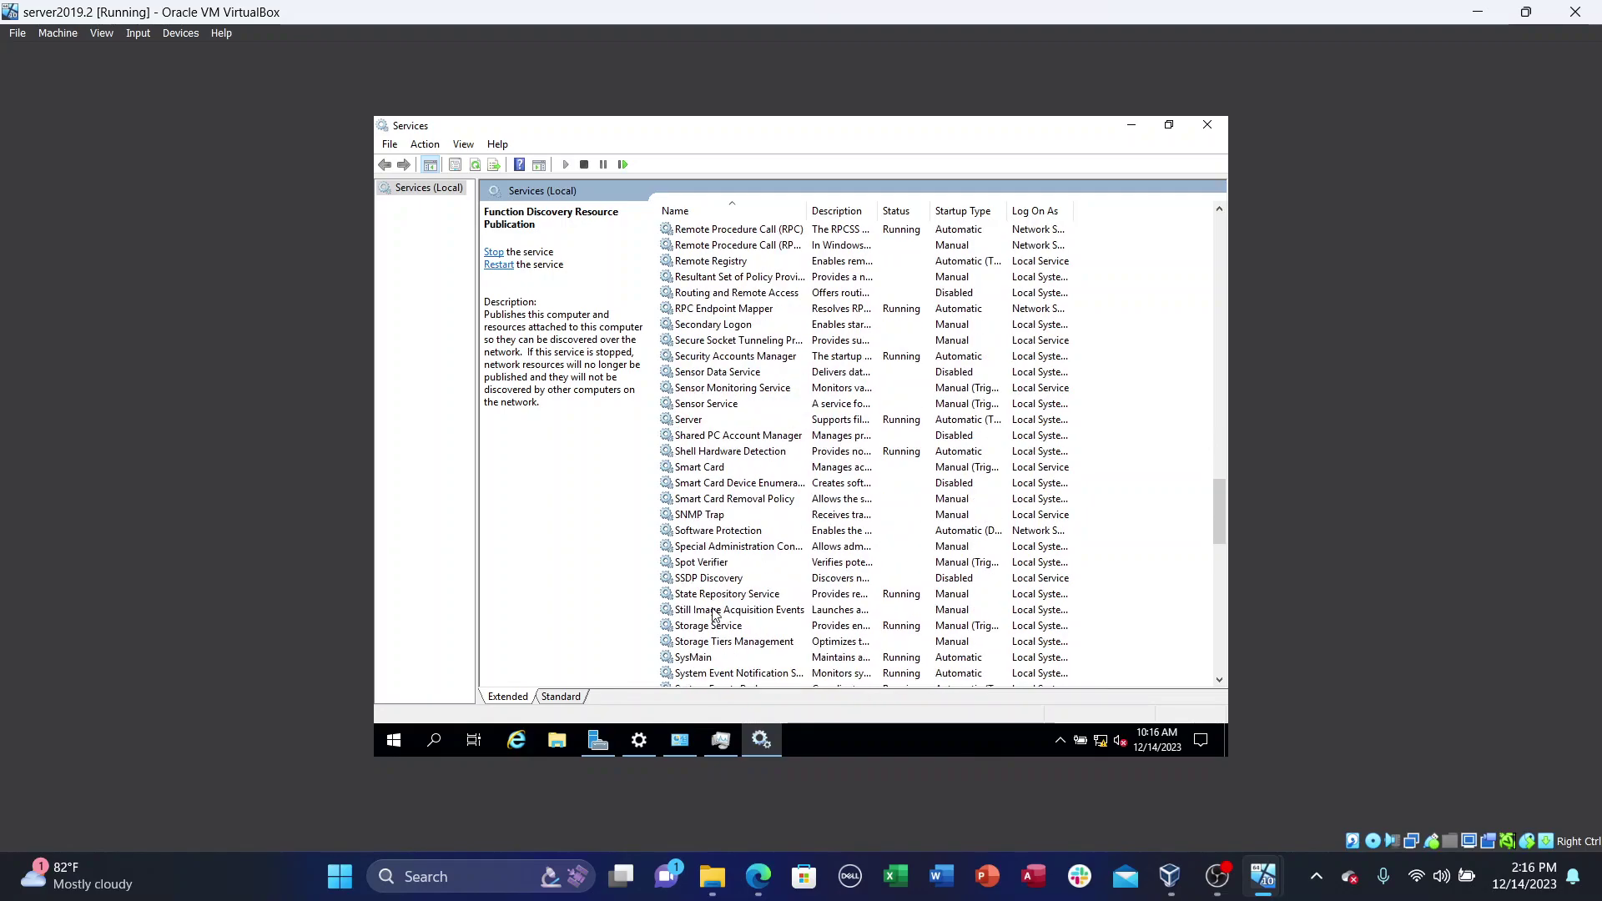
{"action": "double_click", "coordinate": [719, 579]}
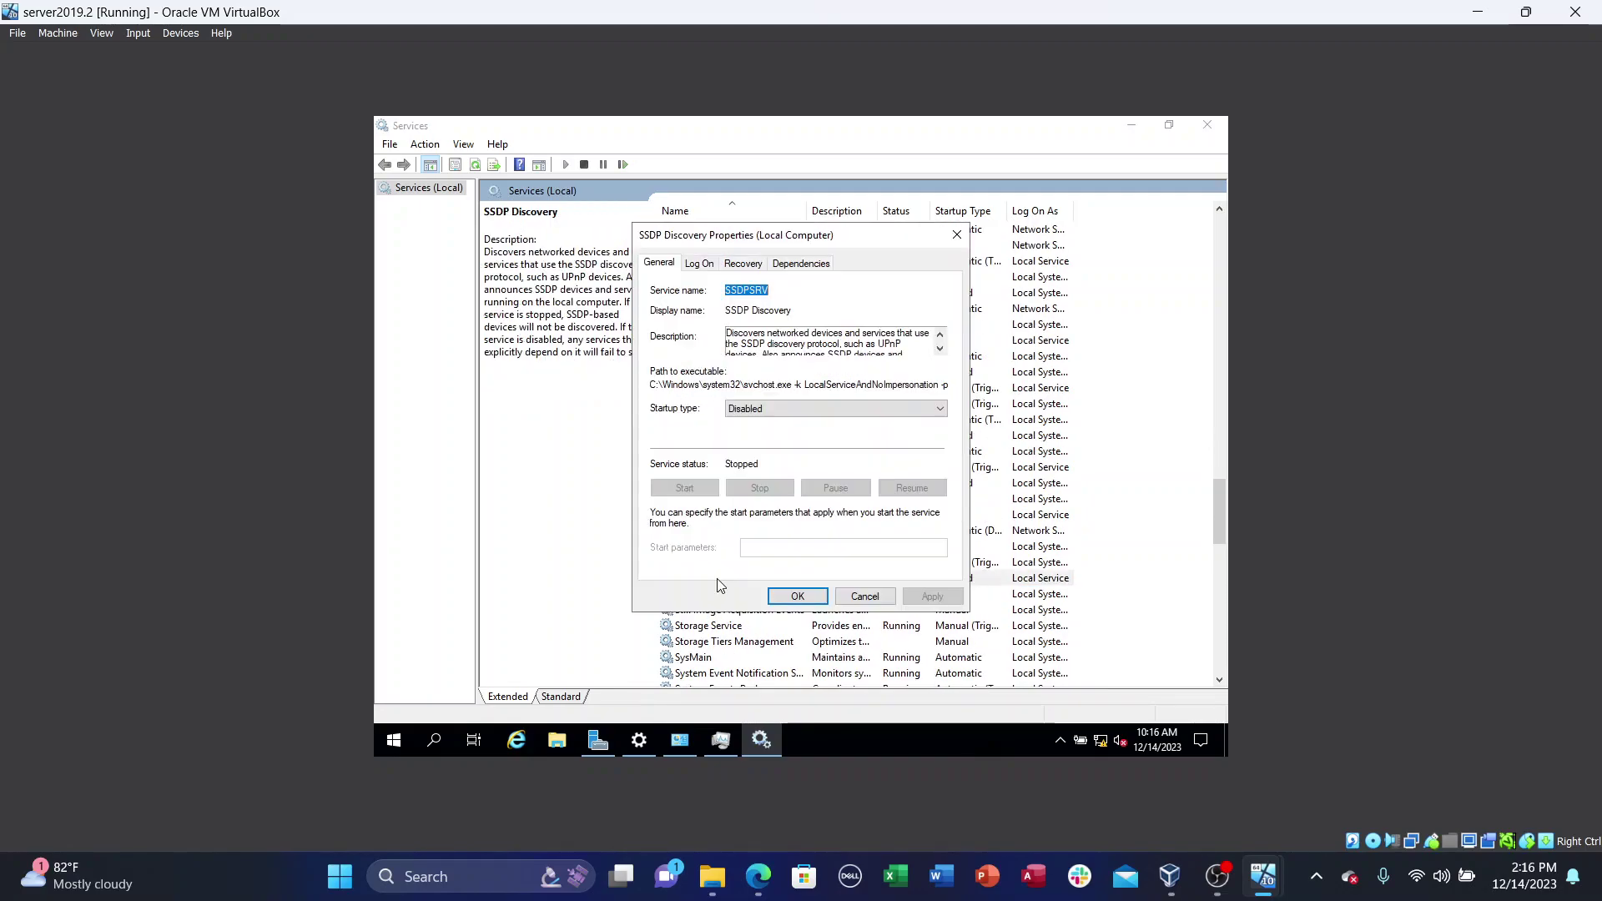
{"action": "left_click_drag", "start_coordinate": [884, 237], "coordinate": [757, 251]}
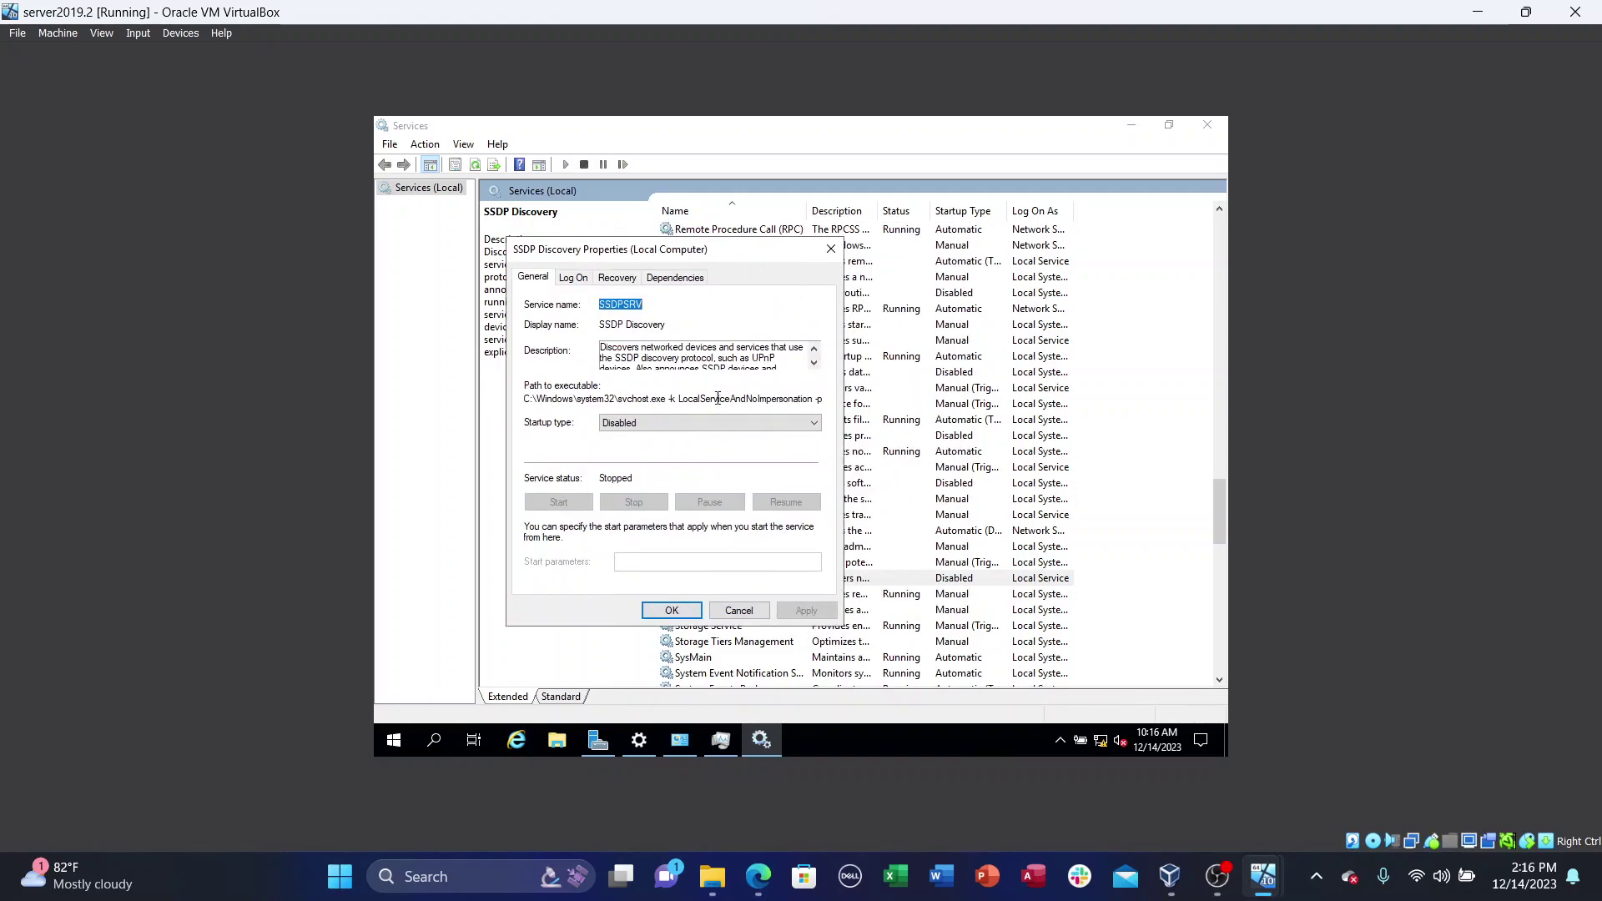
{"action": "left_click", "coordinate": [724, 431]}
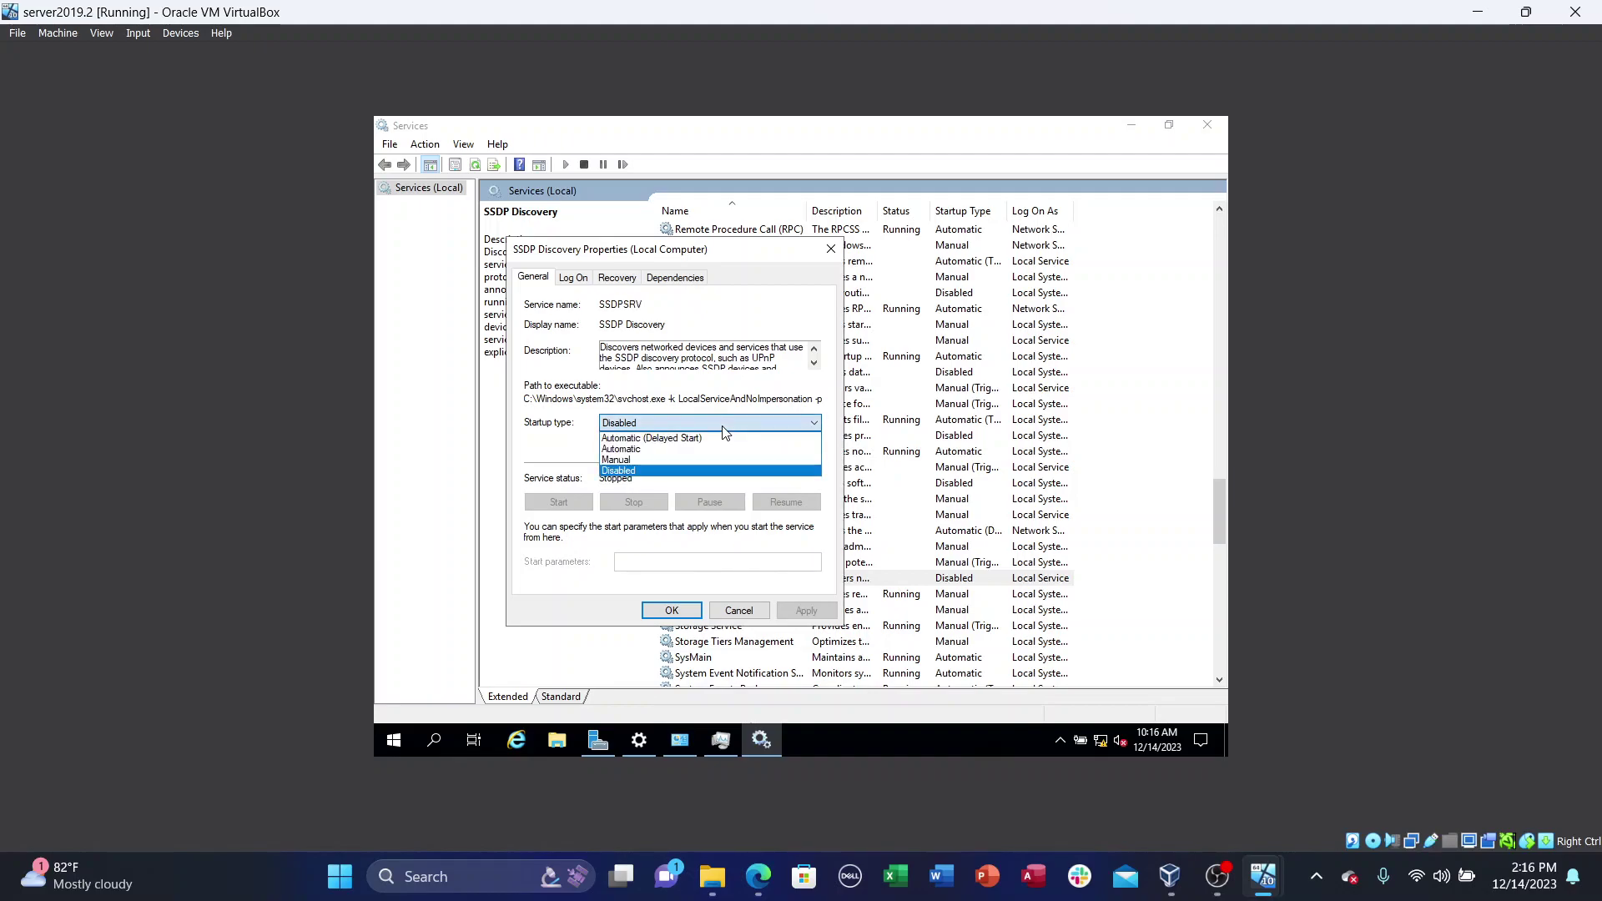
{"action": "left_click", "coordinate": [631, 452]}
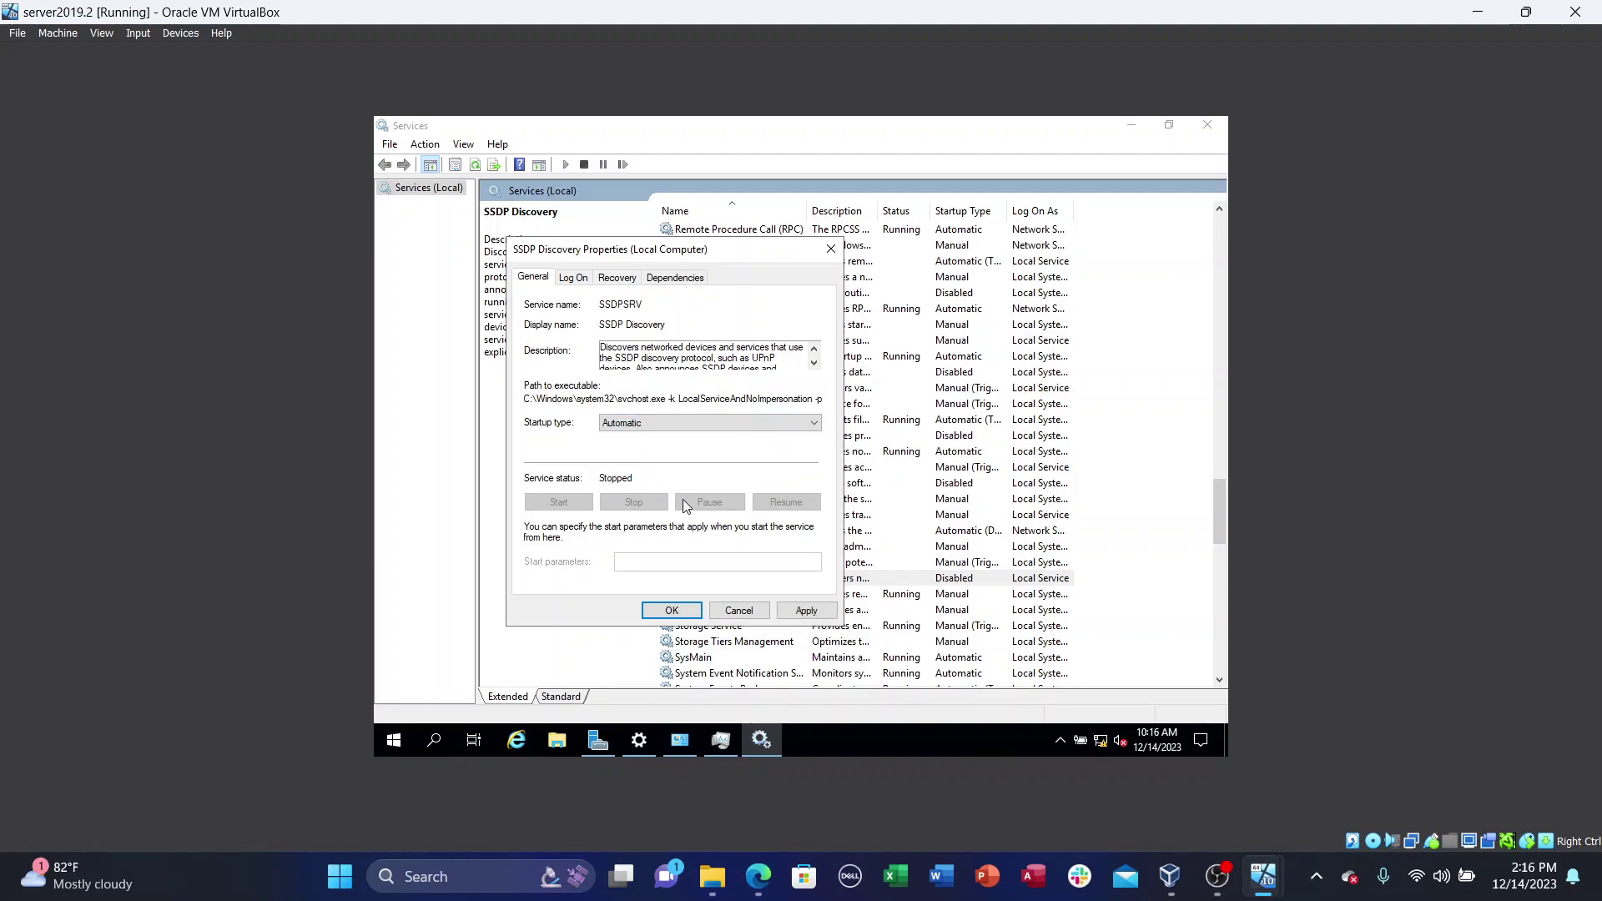
{"action": "left_click", "coordinate": [808, 613]}
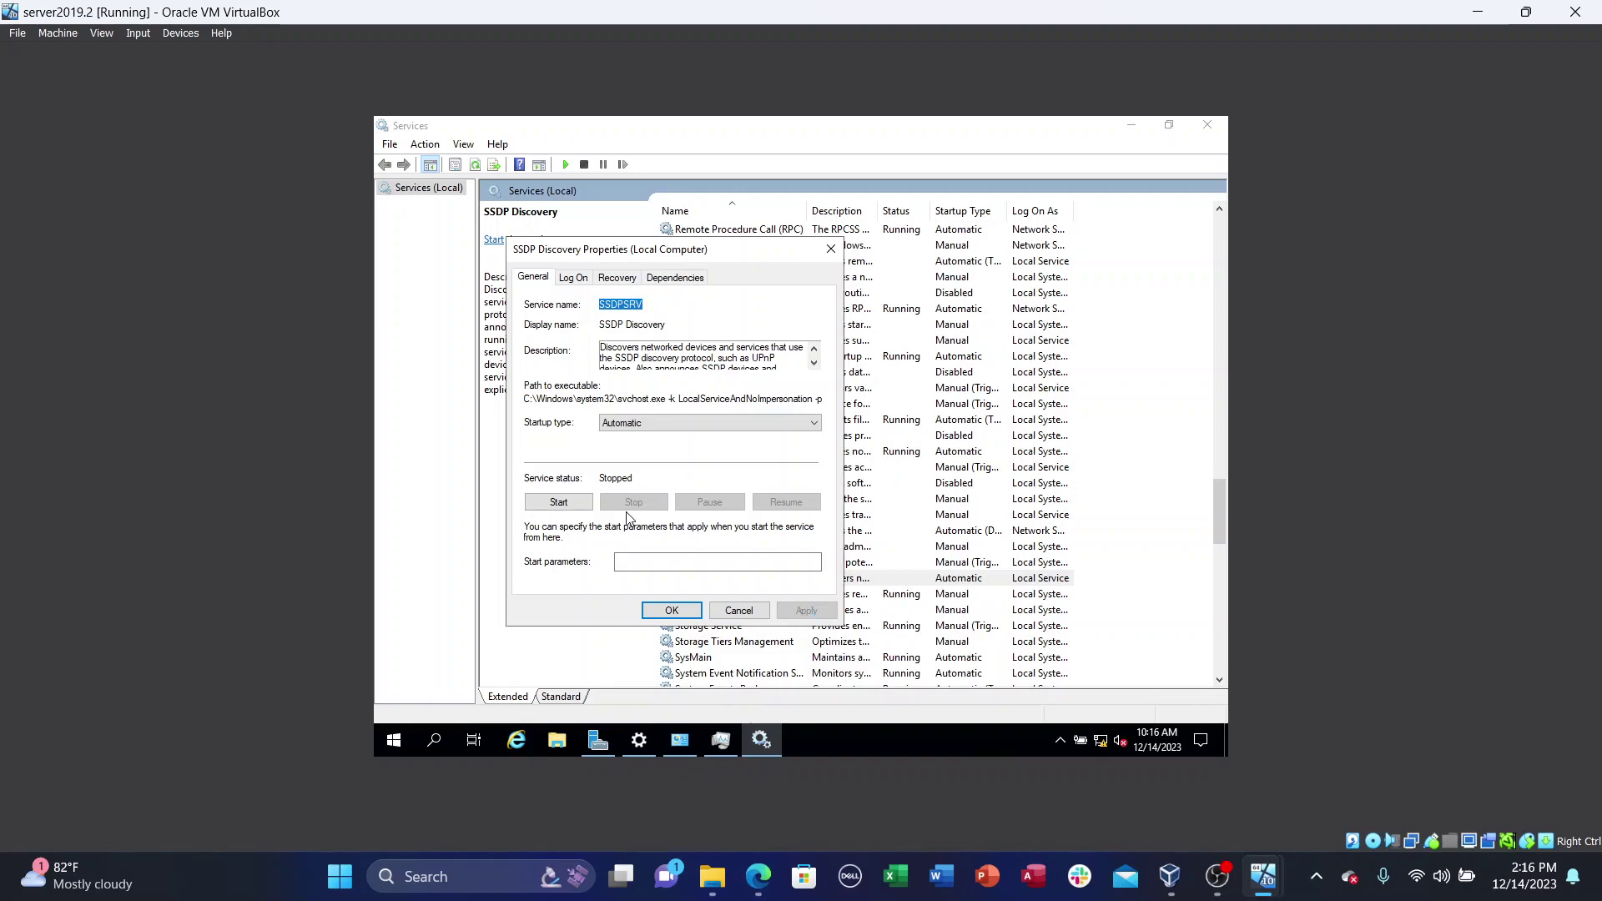
{"action": "left_click", "coordinate": [559, 504]}
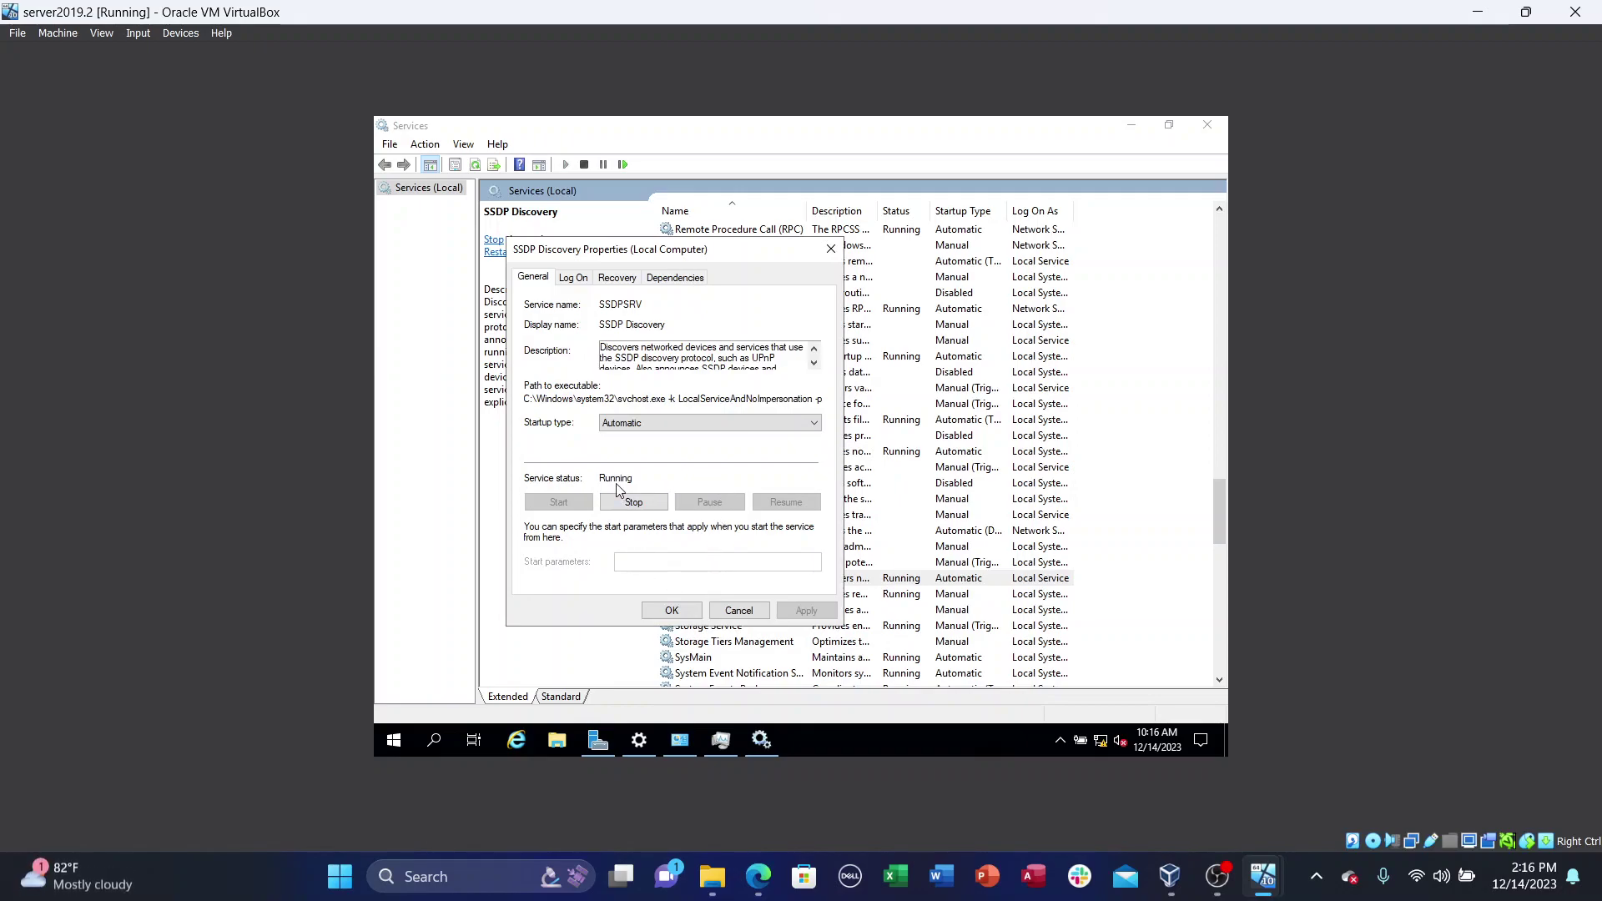
{"action": "left_click", "coordinate": [671, 612]}
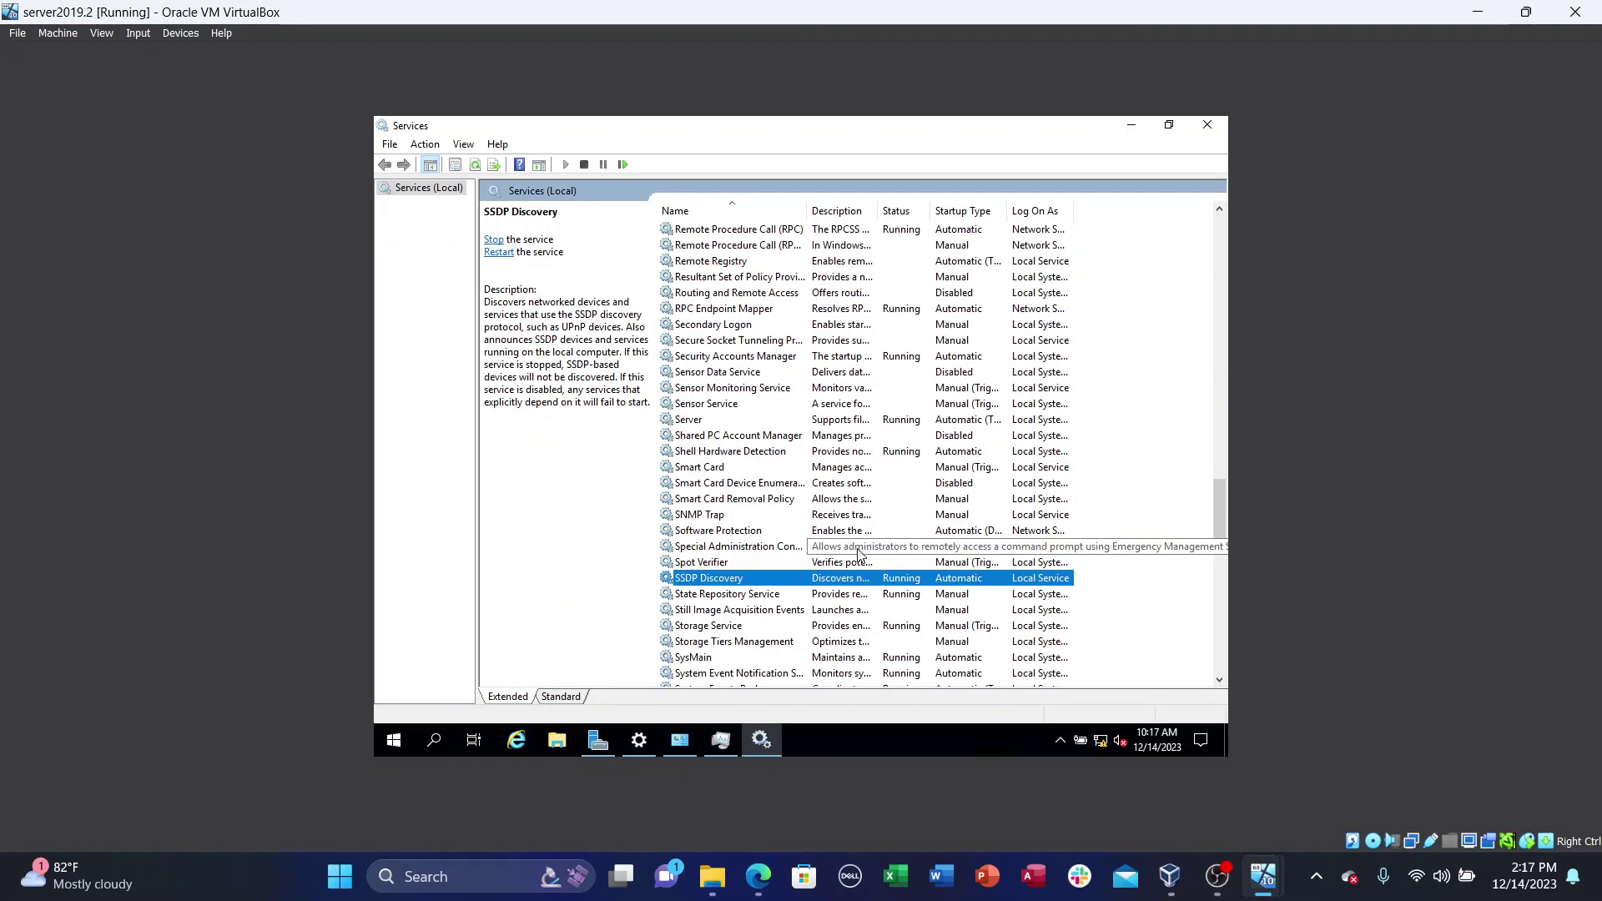
Step: Set the UPnP Device Host service to start automatically, apply it, start the service and confirm its properties
{"action": "scroll", "coordinate": [857, 553], "scroll_direction": "down", "scroll_amount": 10}
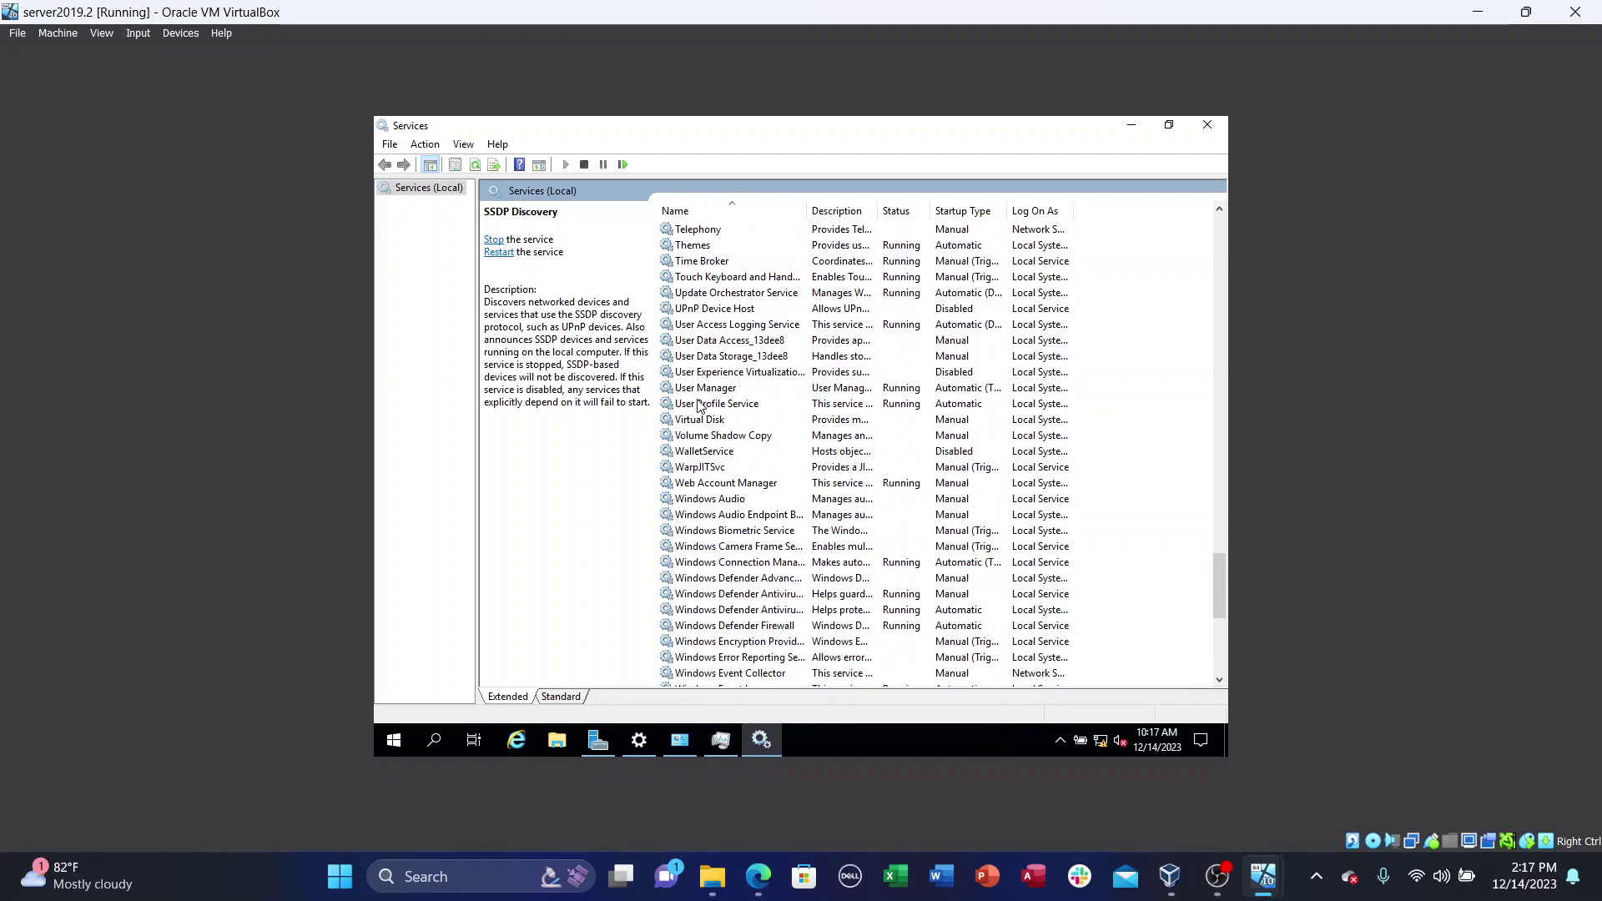
{"action": "double_click", "coordinate": [730, 315]}
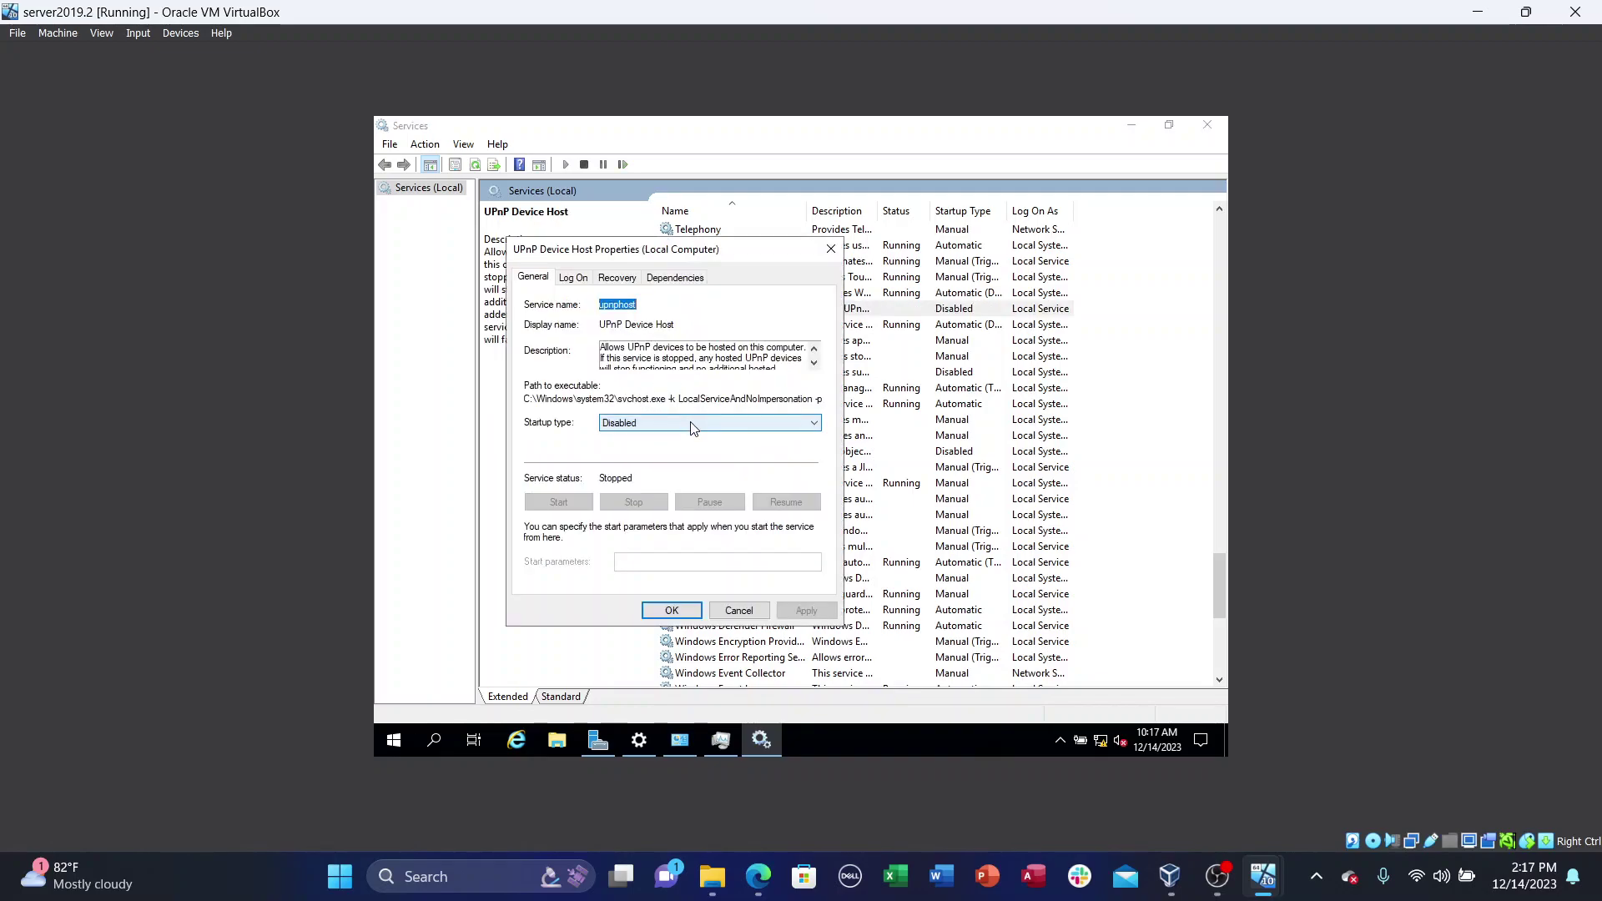
{"action": "left_click", "coordinate": [690, 428]}
{"action": "left_click", "coordinate": [672, 449]}
{"action": "left_click", "coordinate": [786, 611]}
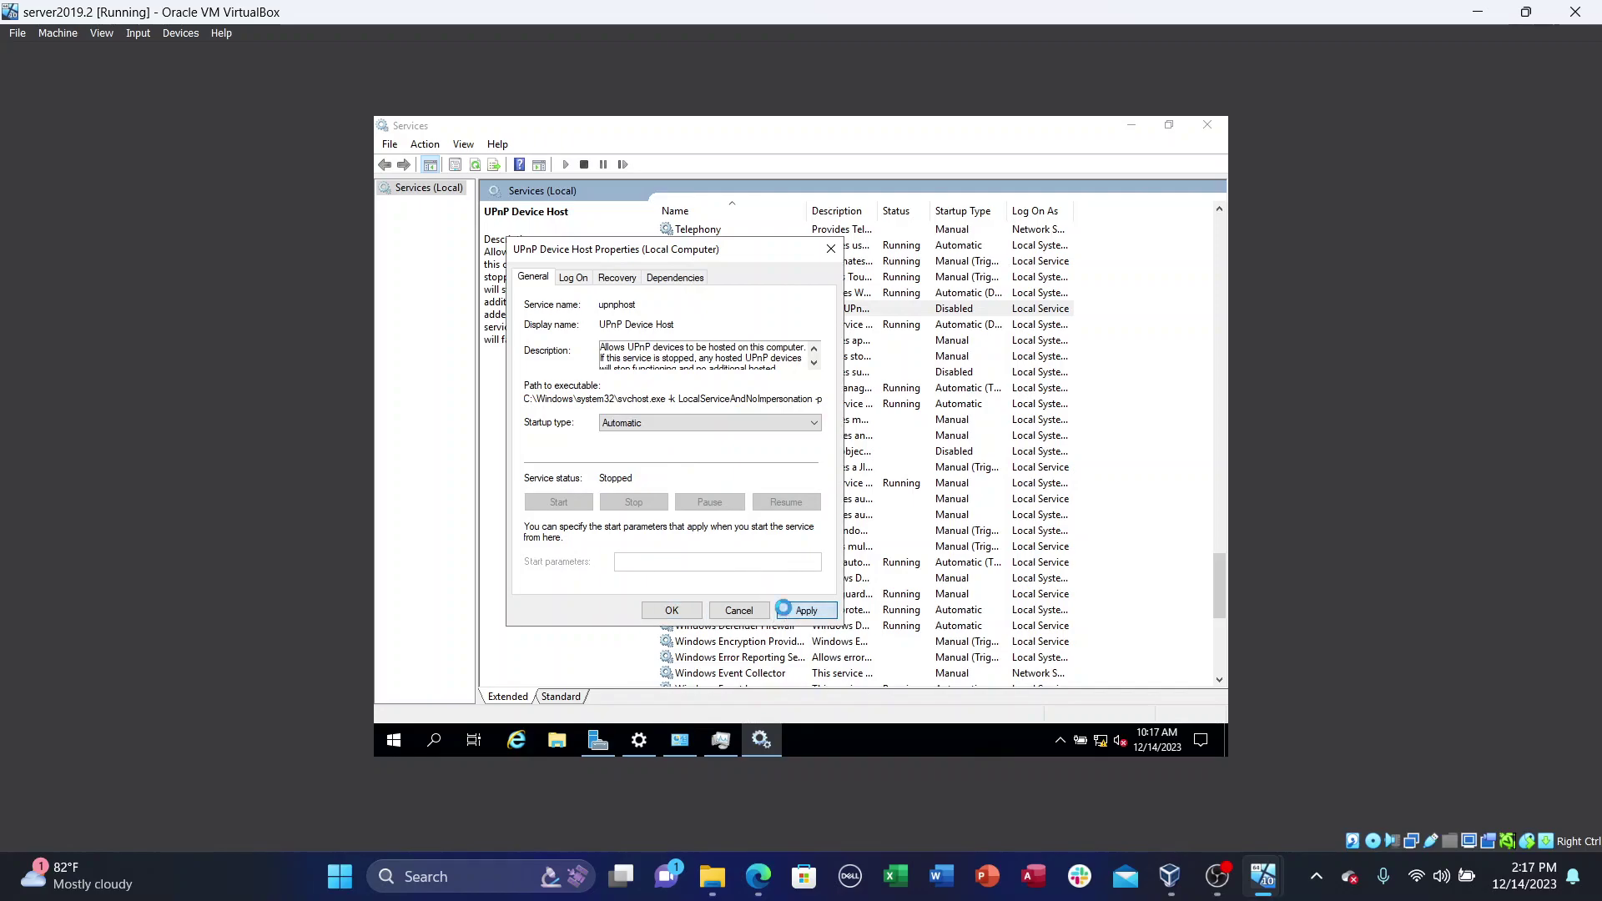
{"action": "left_click", "coordinate": [553, 506]}
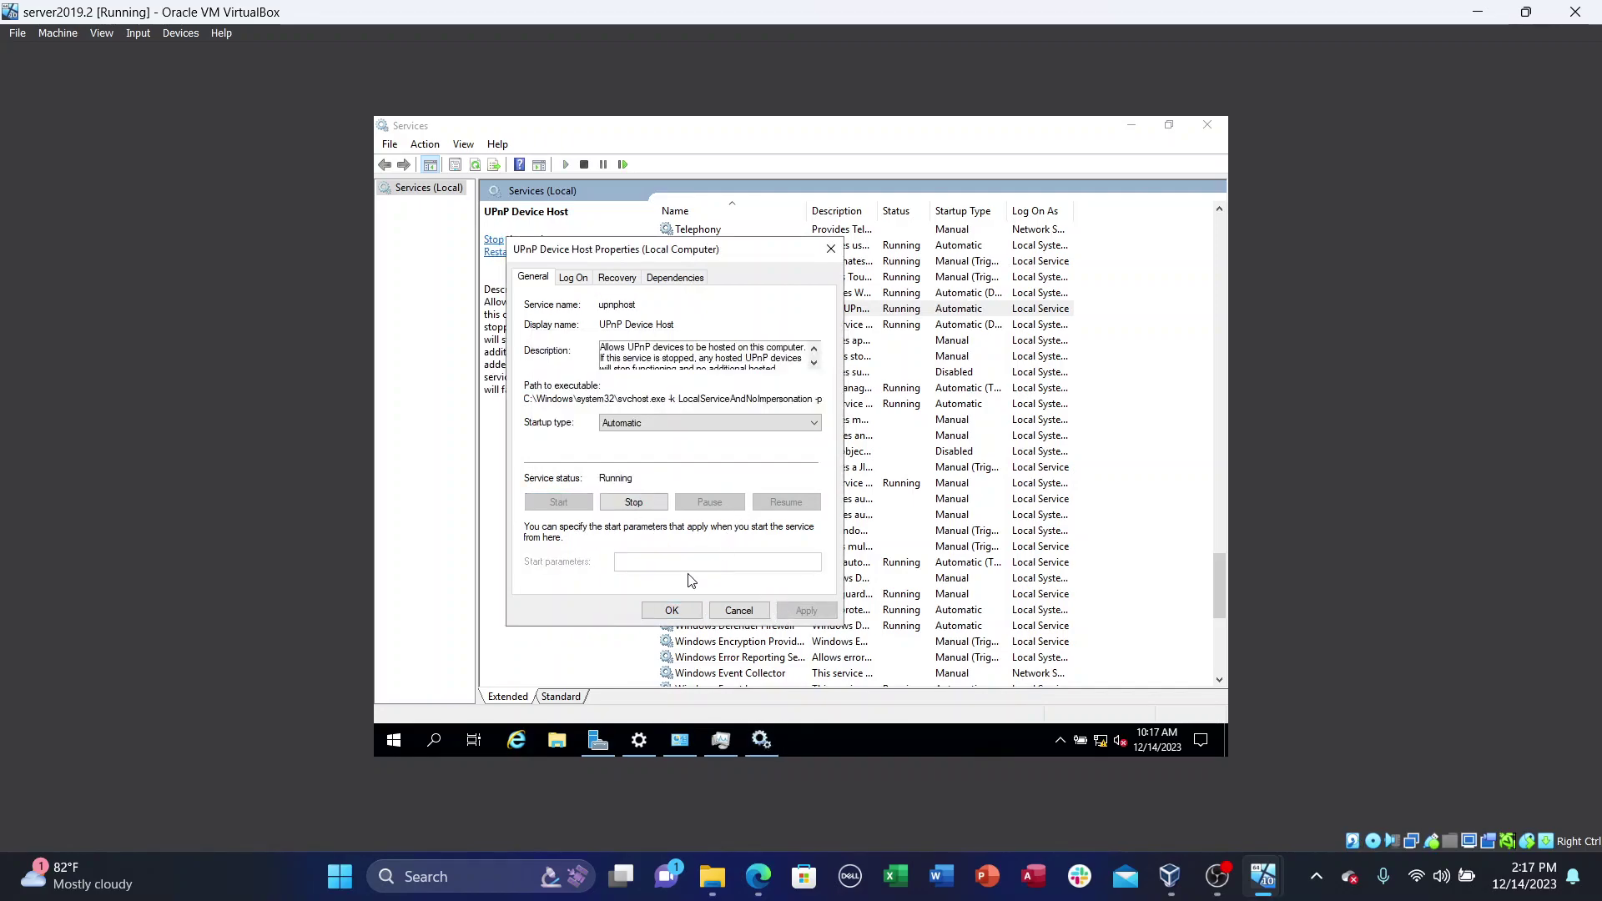
{"action": "left_click", "coordinate": [649, 615]}
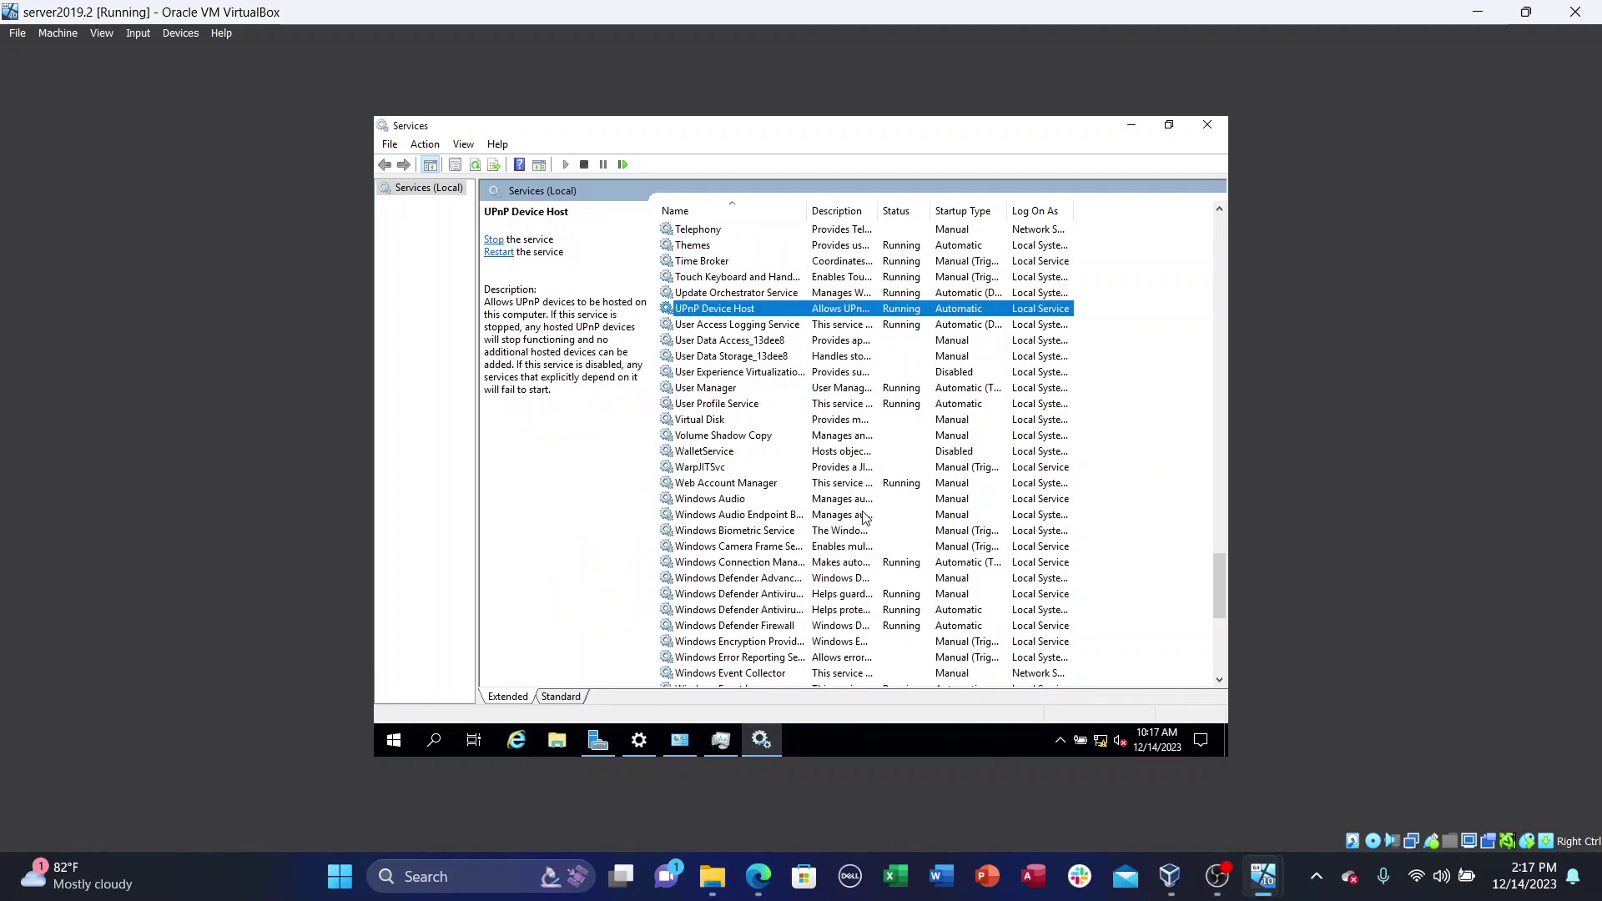
Step: Close the Services console and Task Manager
{"action": "scroll", "coordinate": [846, 498], "scroll_direction": "down", "scroll_amount": 4}
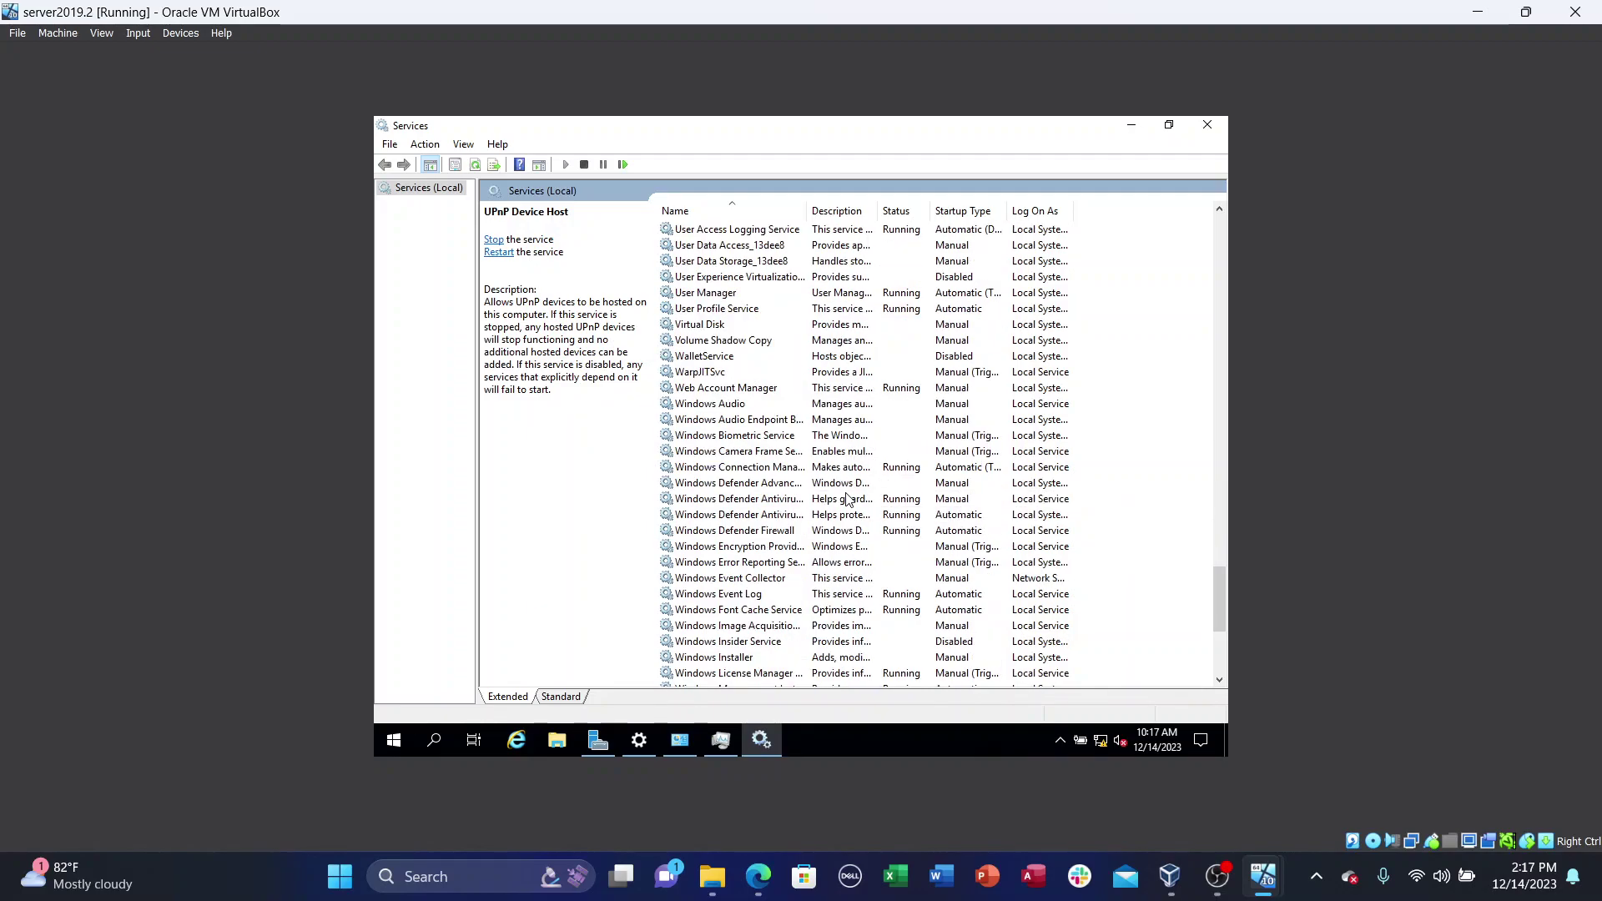
{"action": "left_click", "coordinate": [1207, 125]}
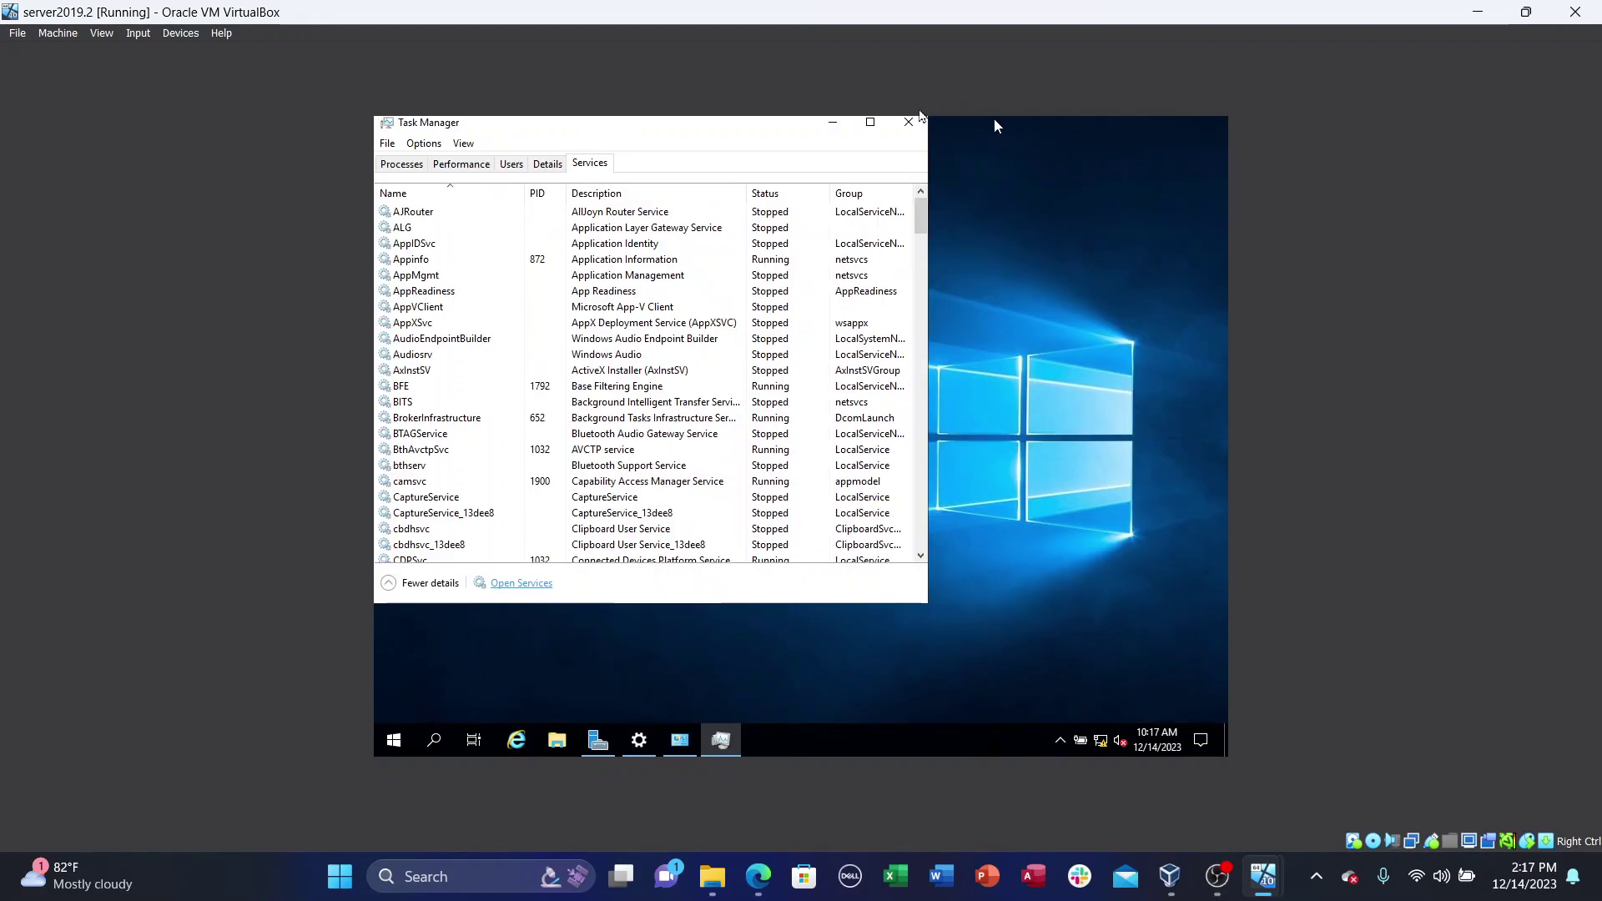
{"action": "left_click", "coordinate": [916, 133]}
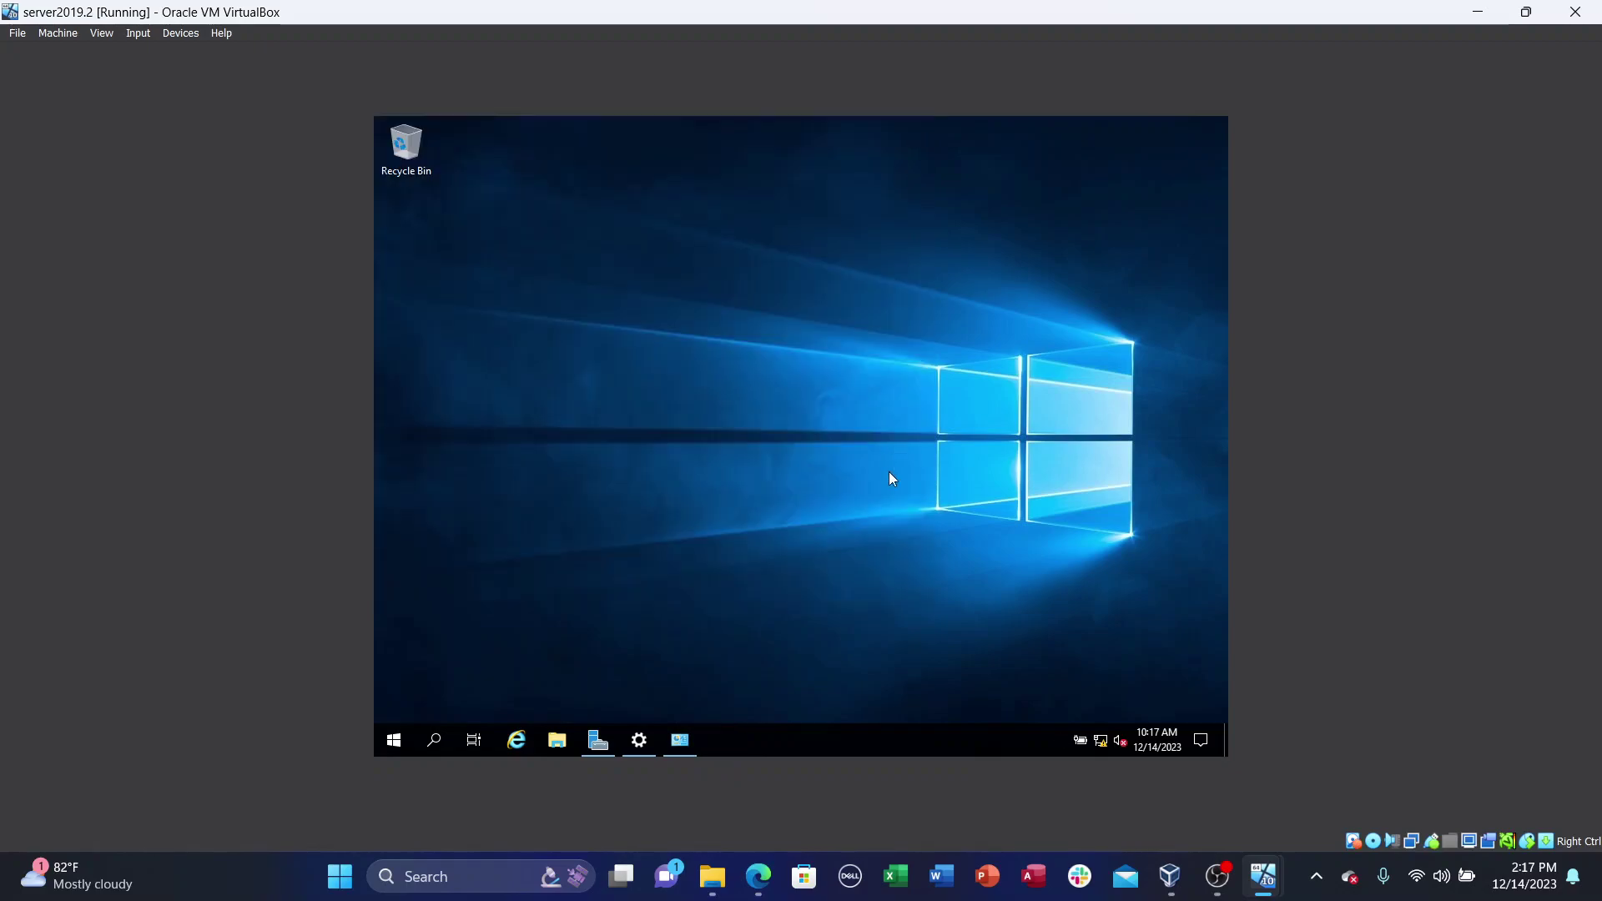
{"action": "mouse_move", "coordinate": [682, 751]}
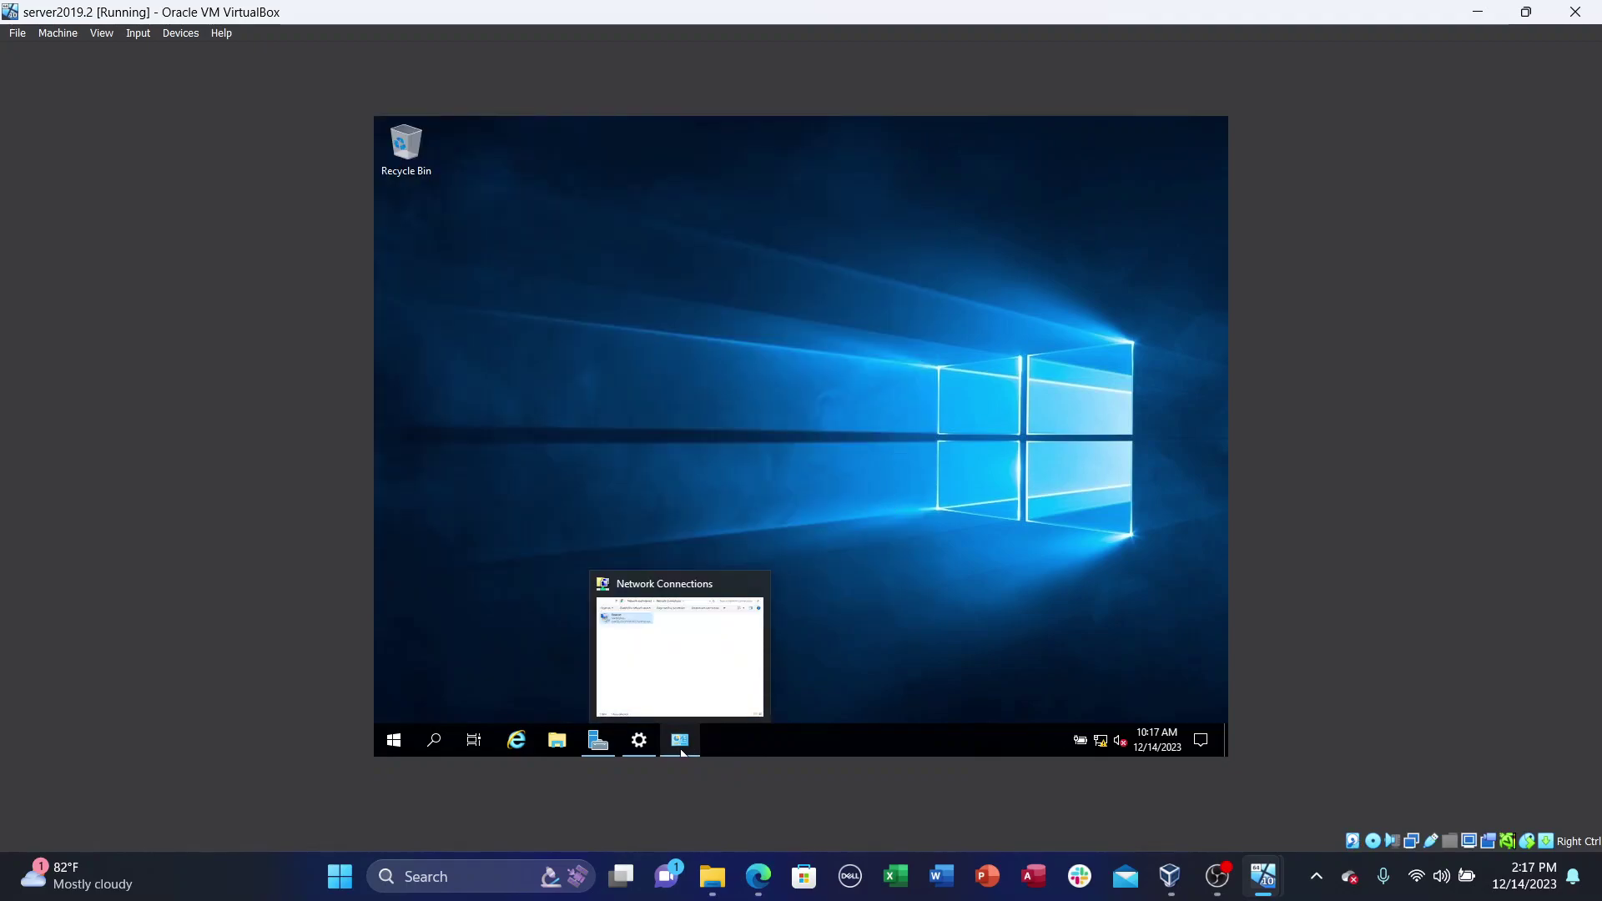
{"action": "left_click", "coordinate": [679, 695]}
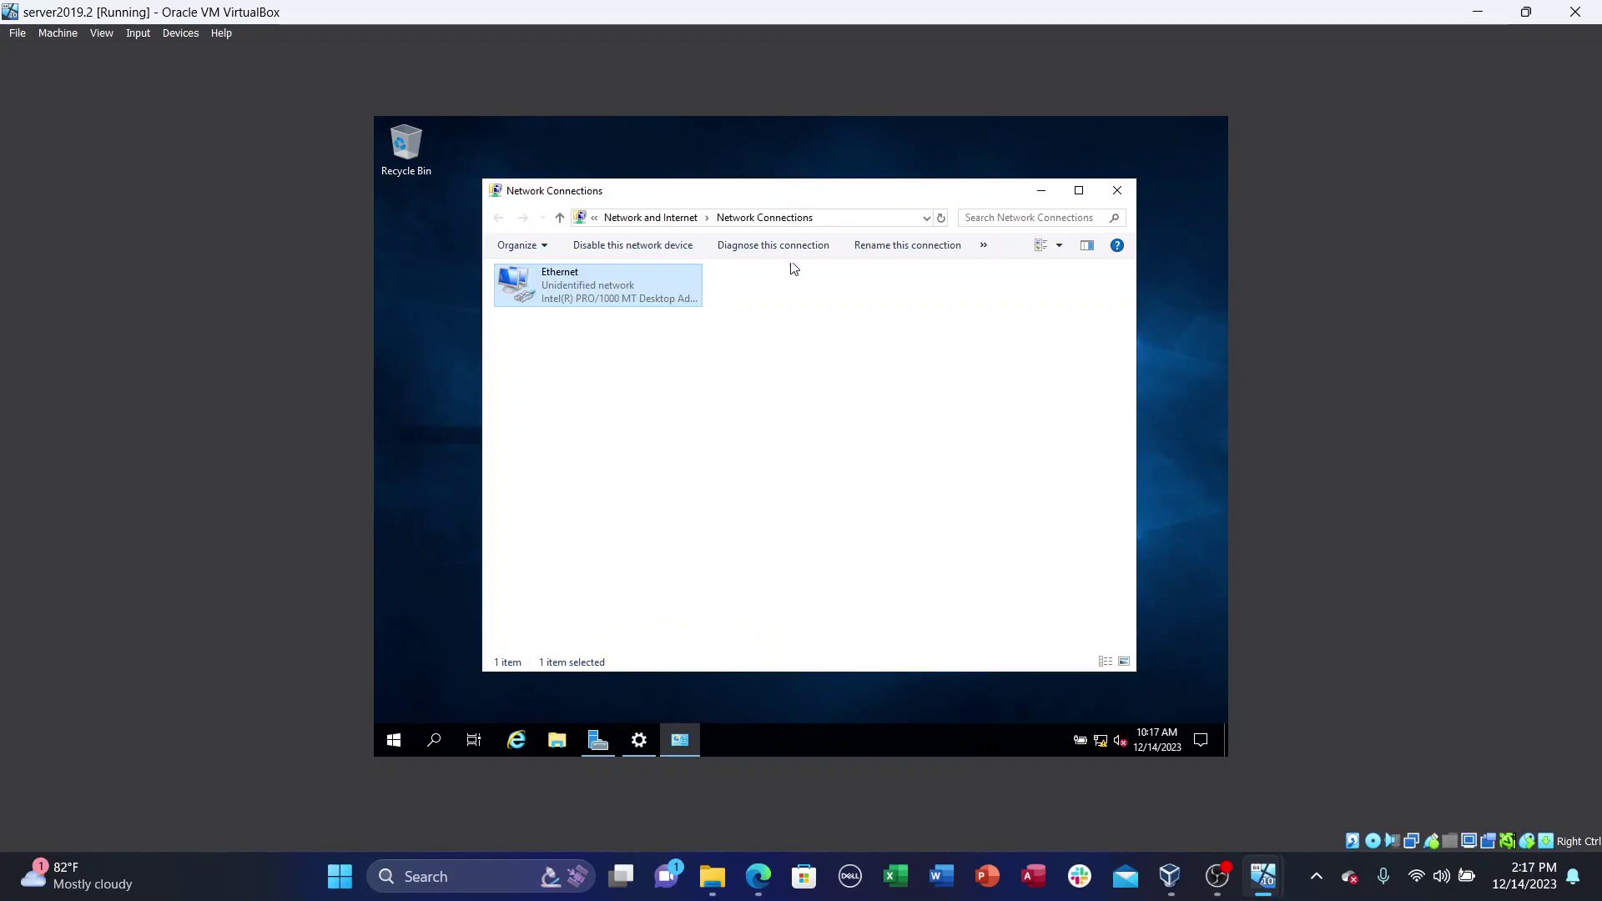
{"action": "left_click", "coordinate": [1043, 192]}
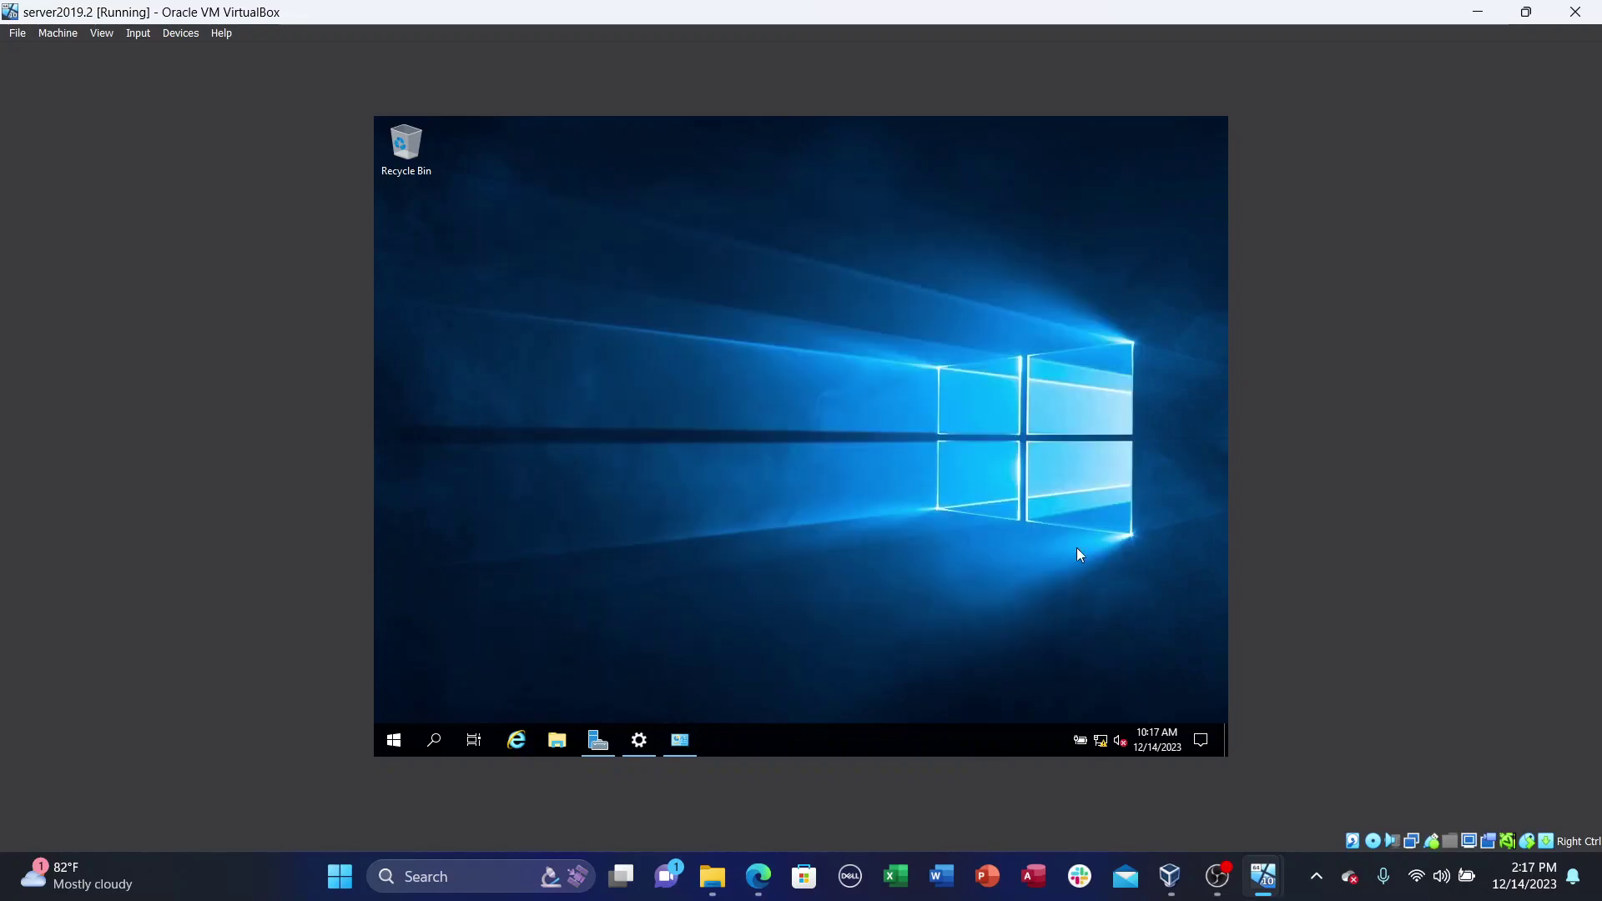
Step: Open the advanced sharing settings from the server's Network & Internet settings and maximize their window
{"action": "right_click", "coordinate": [1102, 742]}
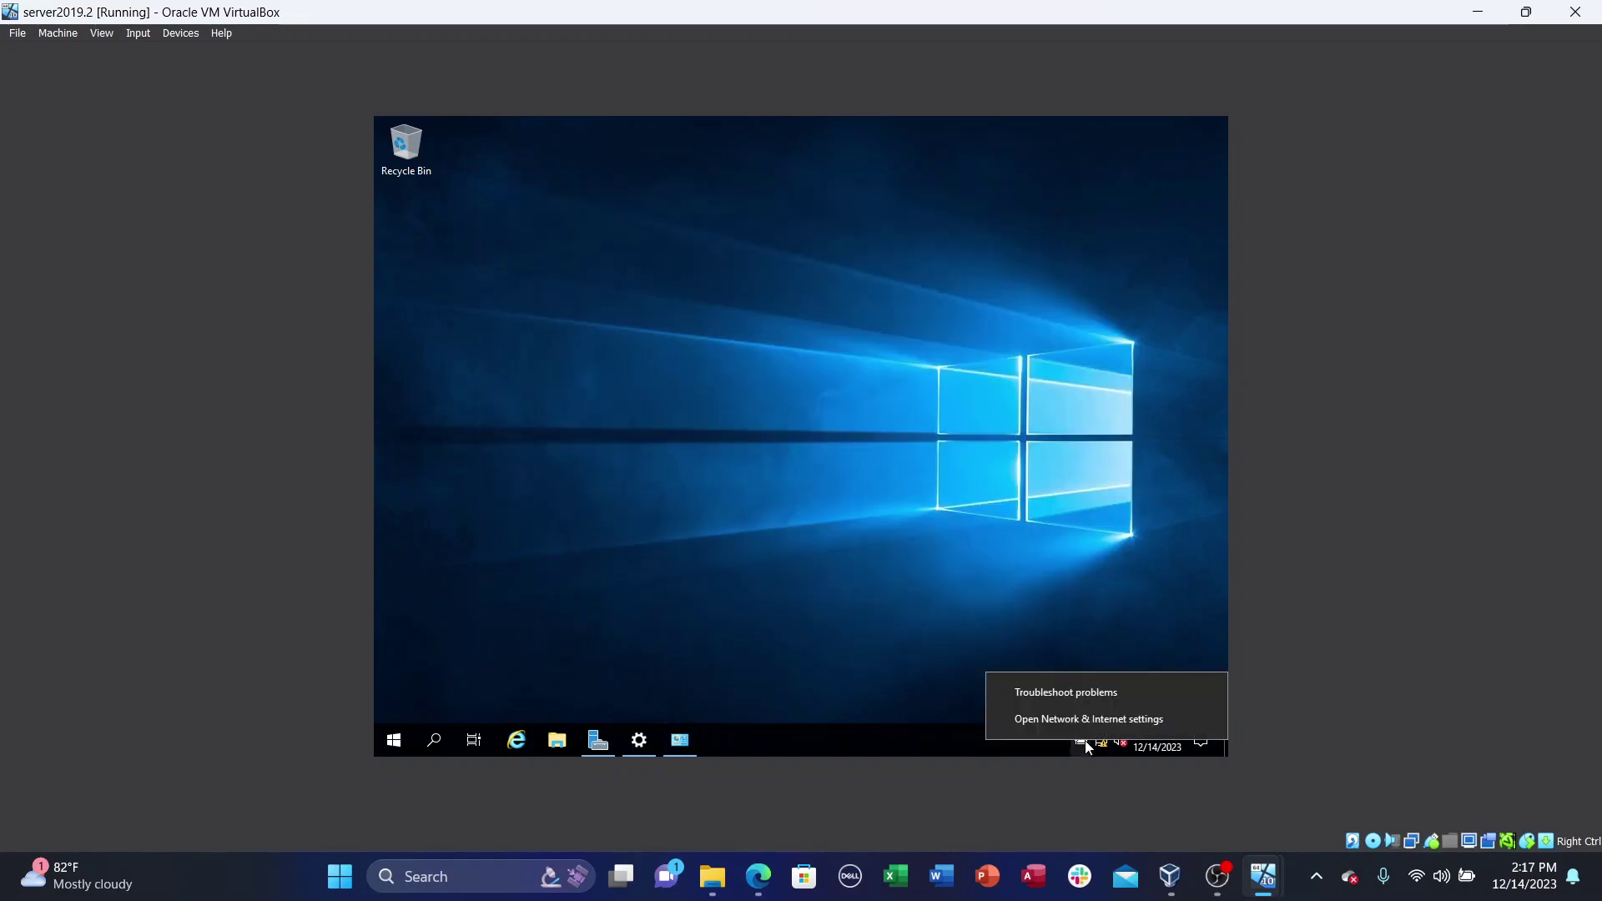
{"action": "left_click", "coordinate": [1076, 721]}
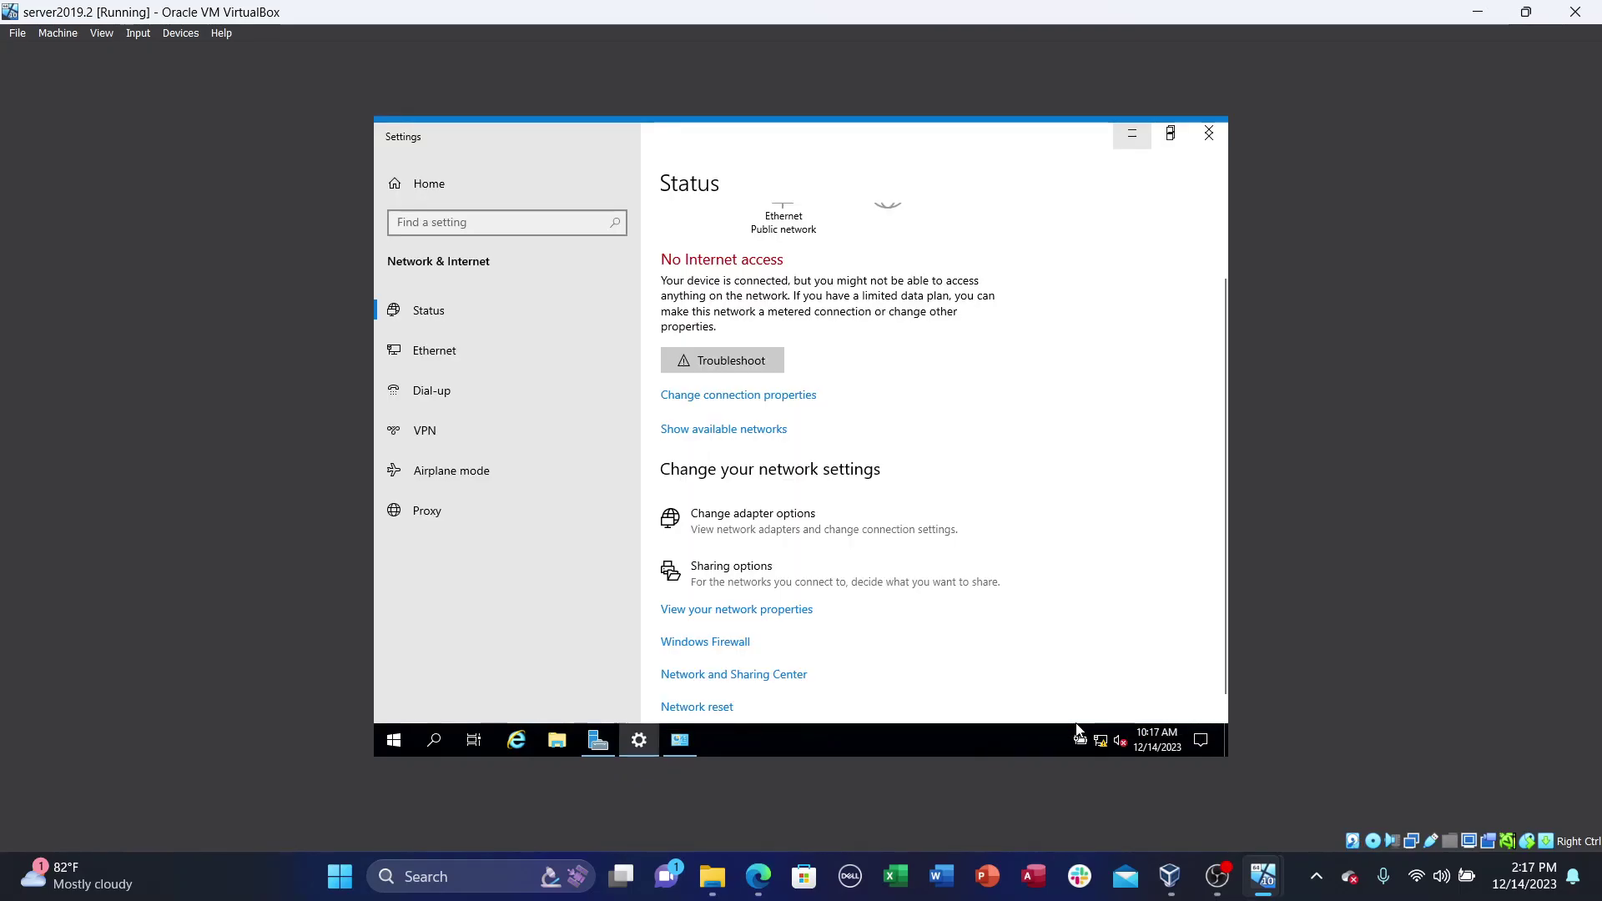
{"action": "scroll", "coordinate": [707, 534], "scroll_direction": "down", "scroll_amount": 2}
{"action": "left_click", "coordinate": [747, 538]}
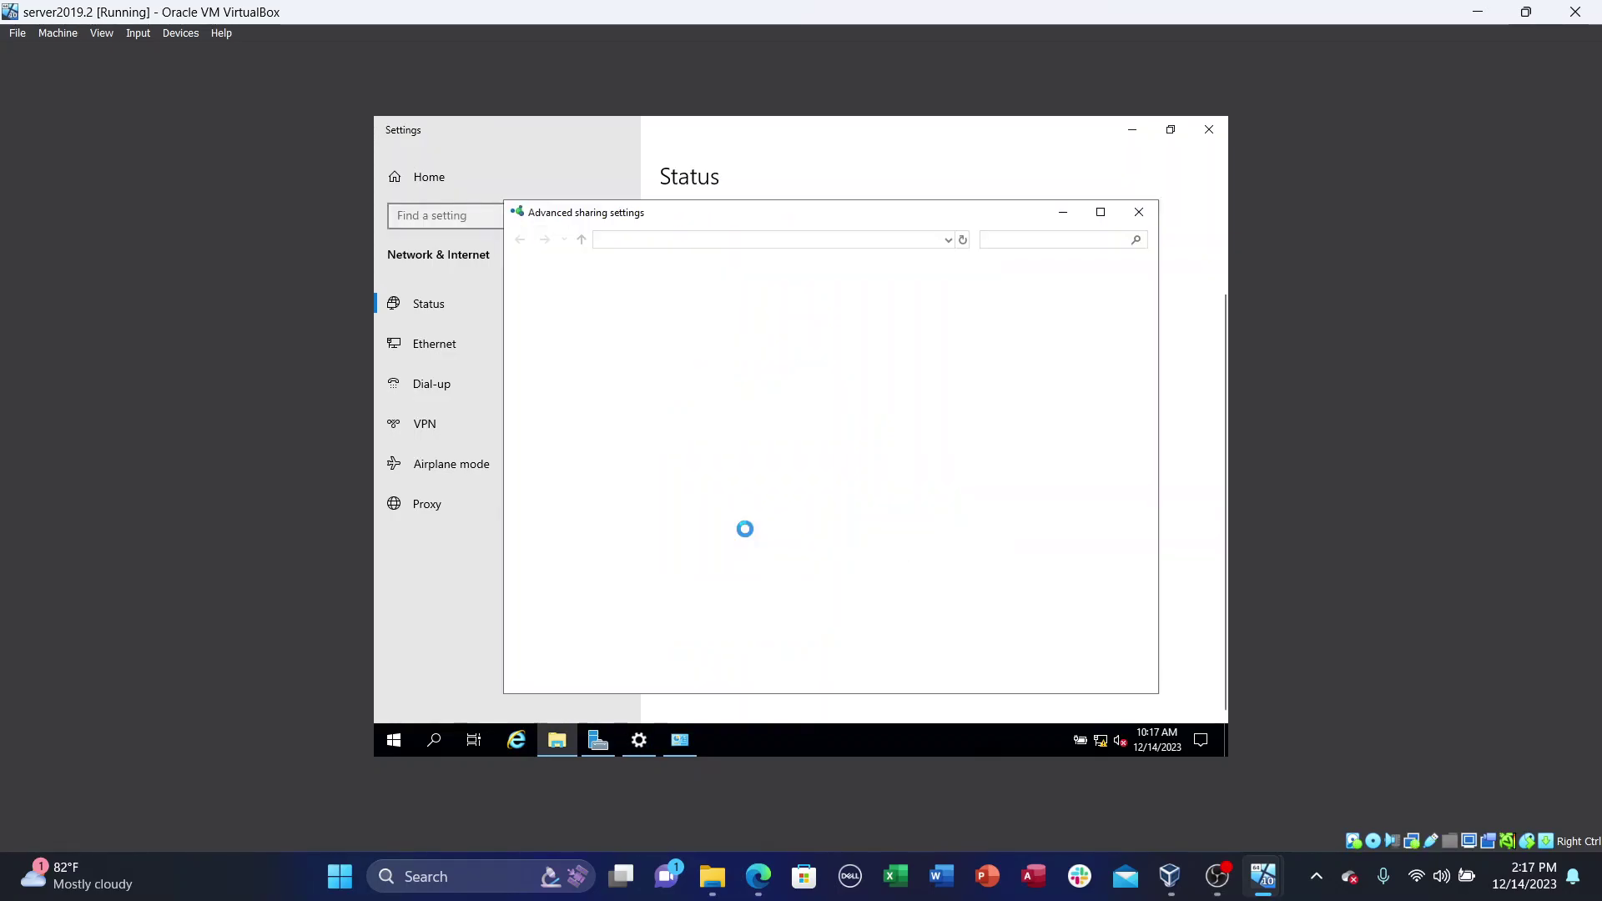
{"action": "double_click", "coordinate": [816, 211]}
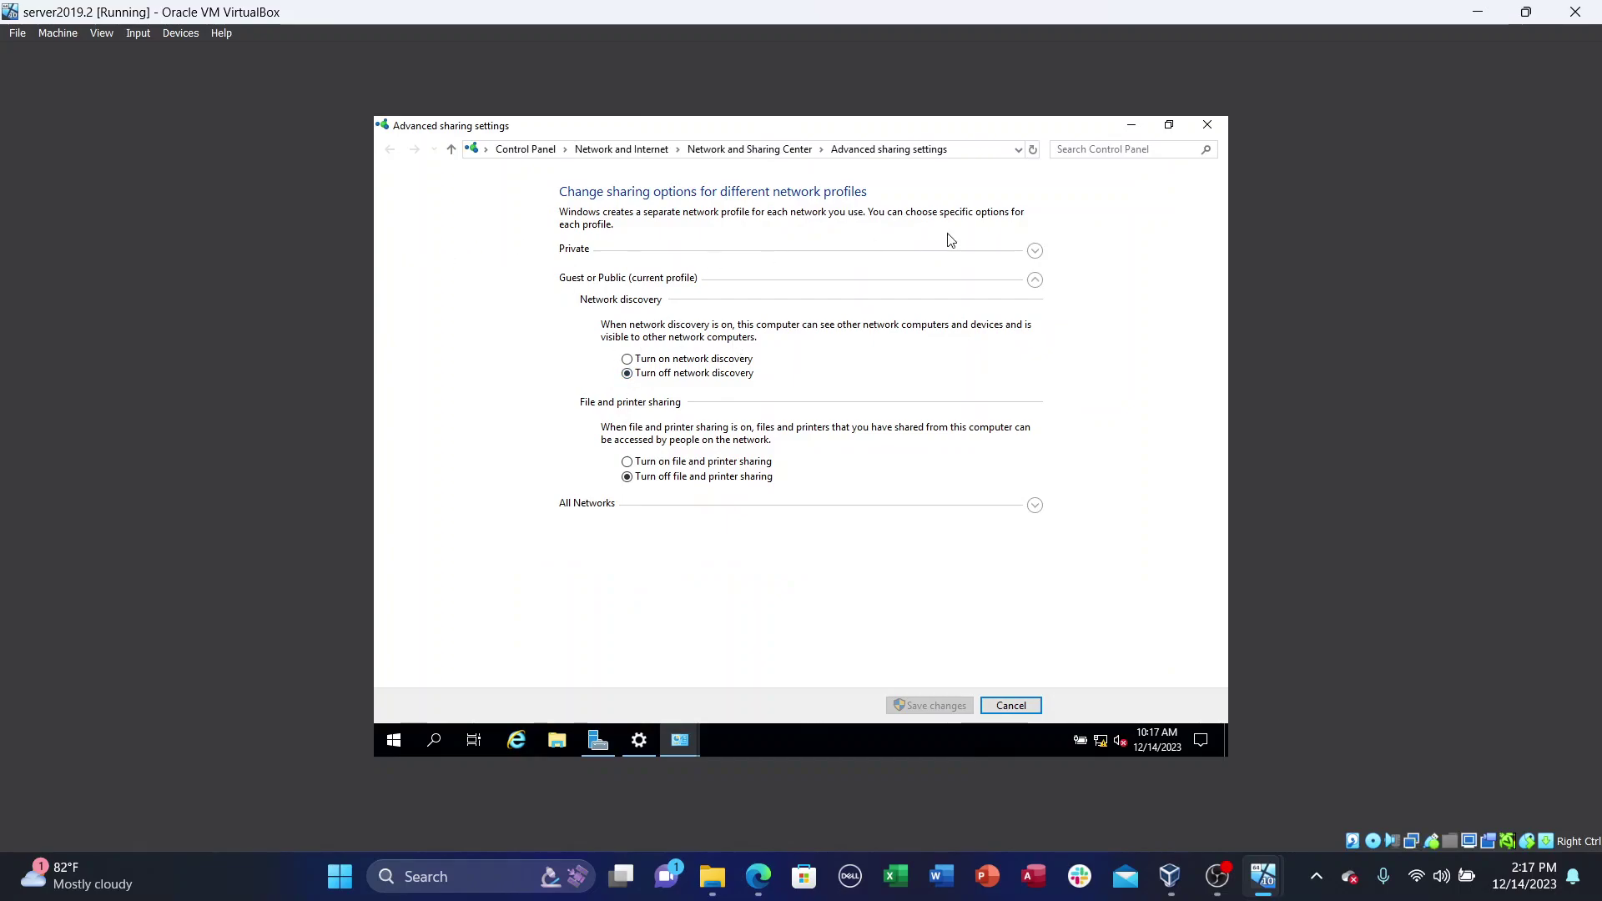
Step: Turn on file and printer sharing for the Private profile, and both network discovery and file and printer sharing for Guest or Public
{"action": "left_click", "coordinate": [1034, 251]}
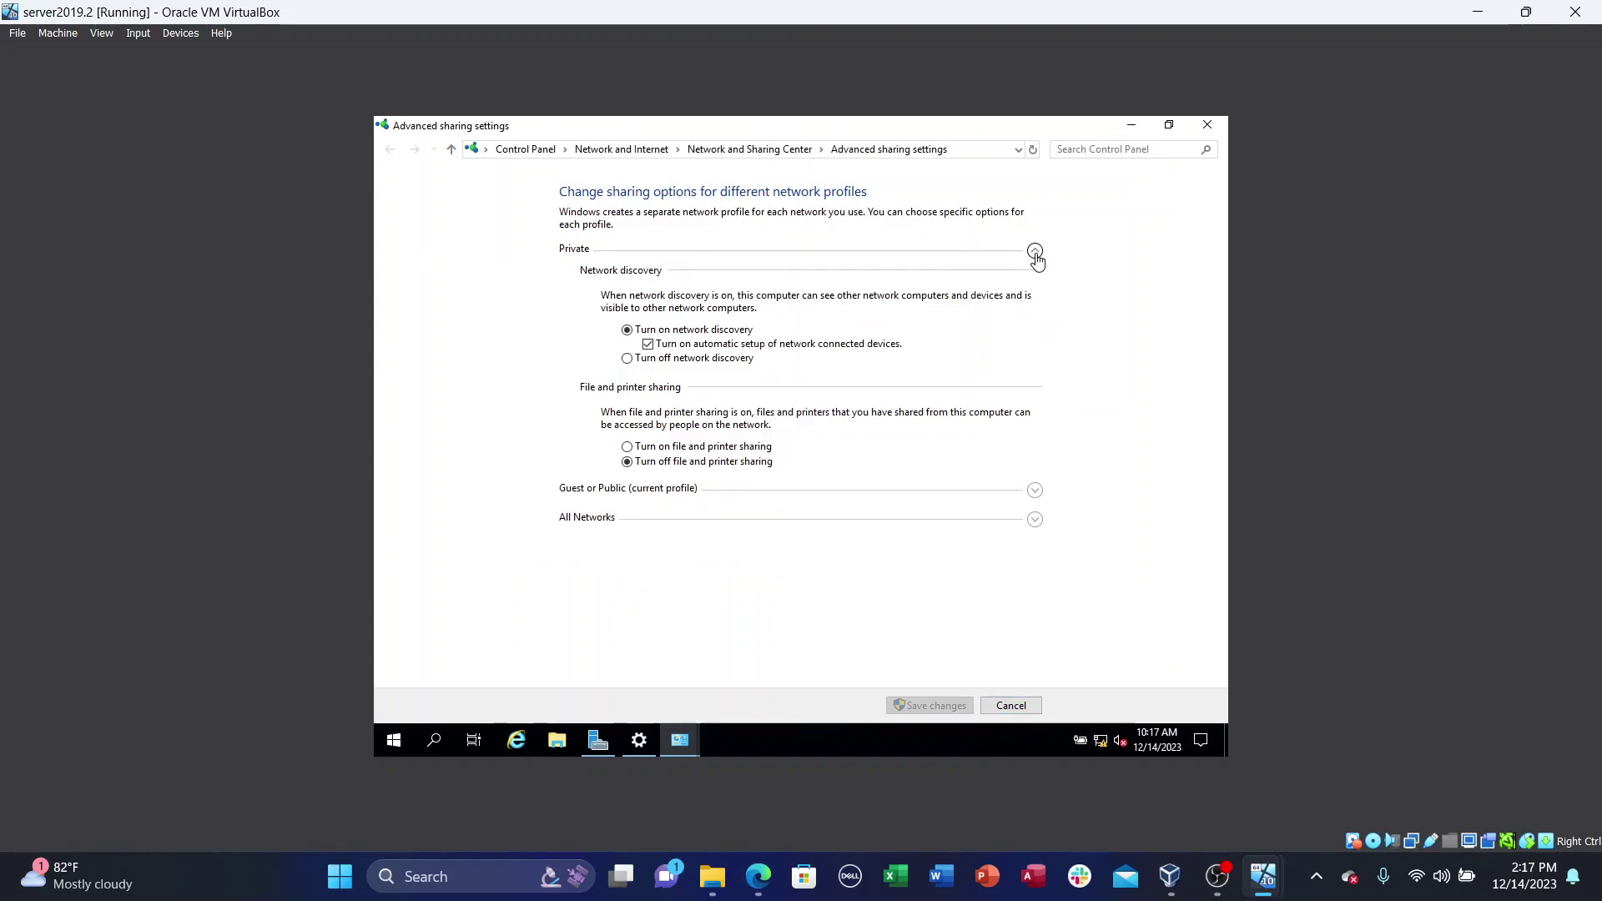
{"action": "left_click", "coordinate": [627, 448]}
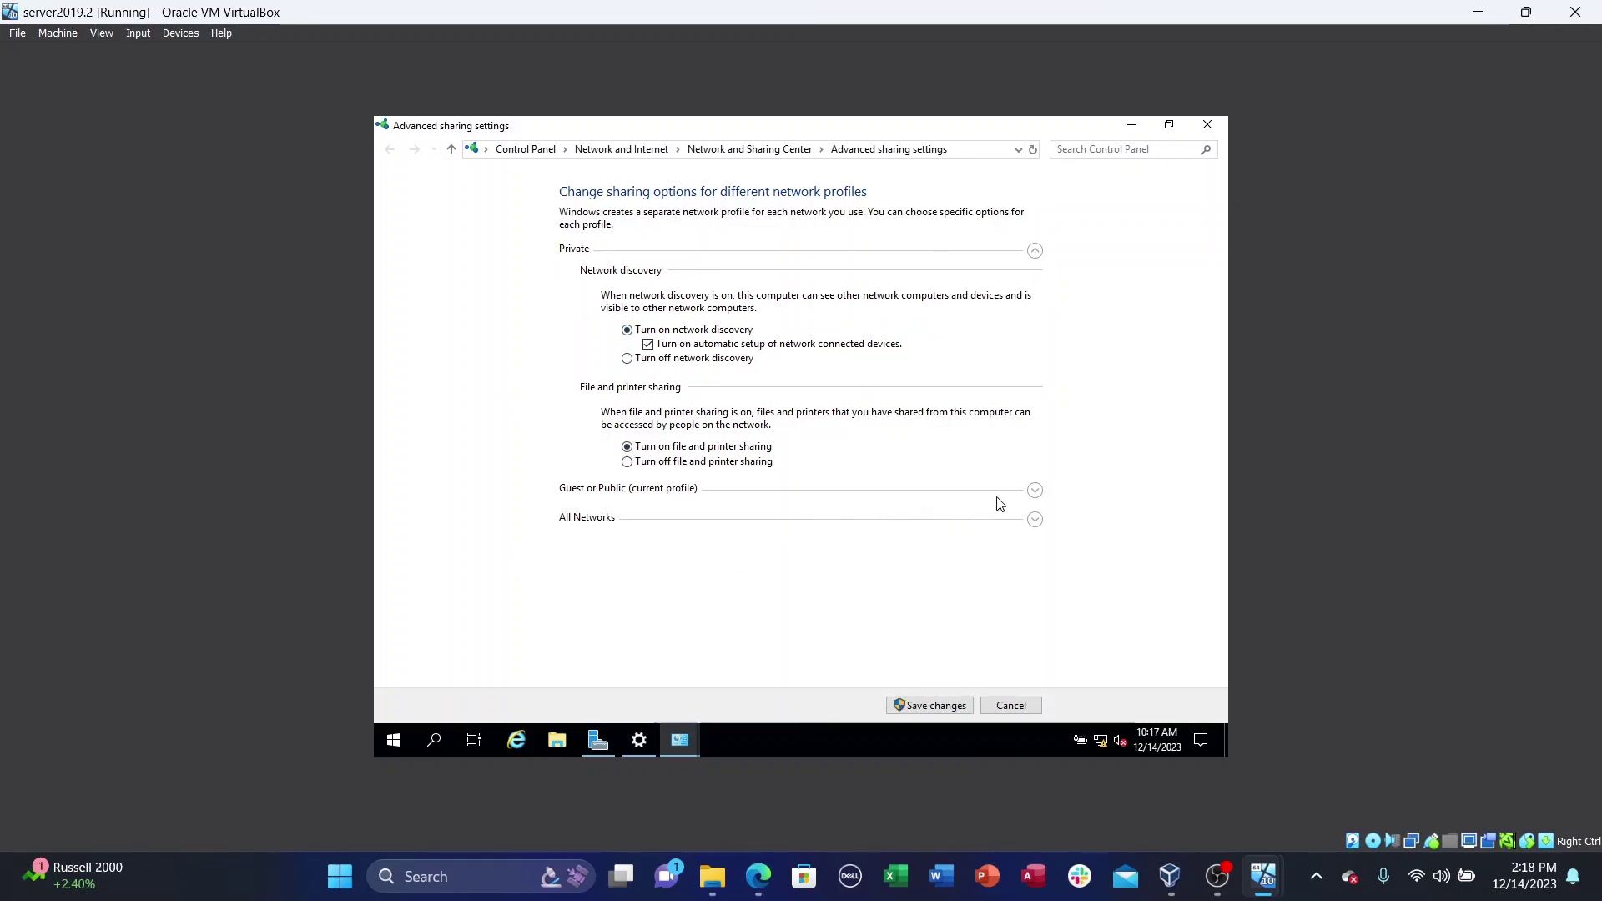
{"action": "left_click", "coordinate": [1027, 492]}
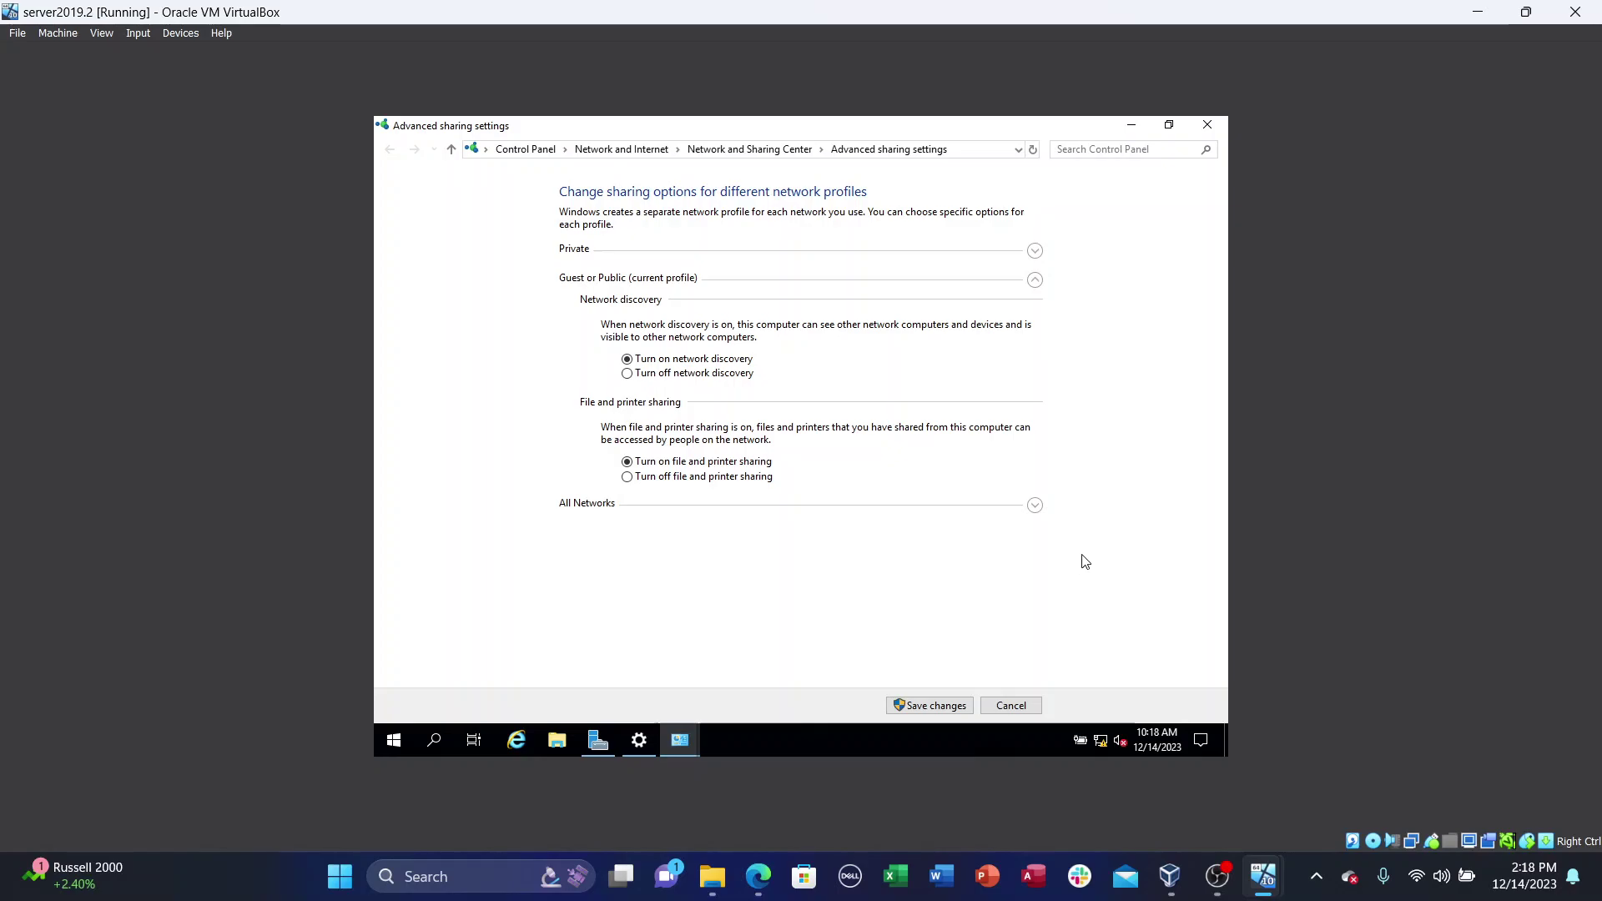
Step: Turn off password protected sharing for All Networks, save the sharing changes, and minimize the Settings window
{"action": "left_click", "coordinate": [1035, 505]}
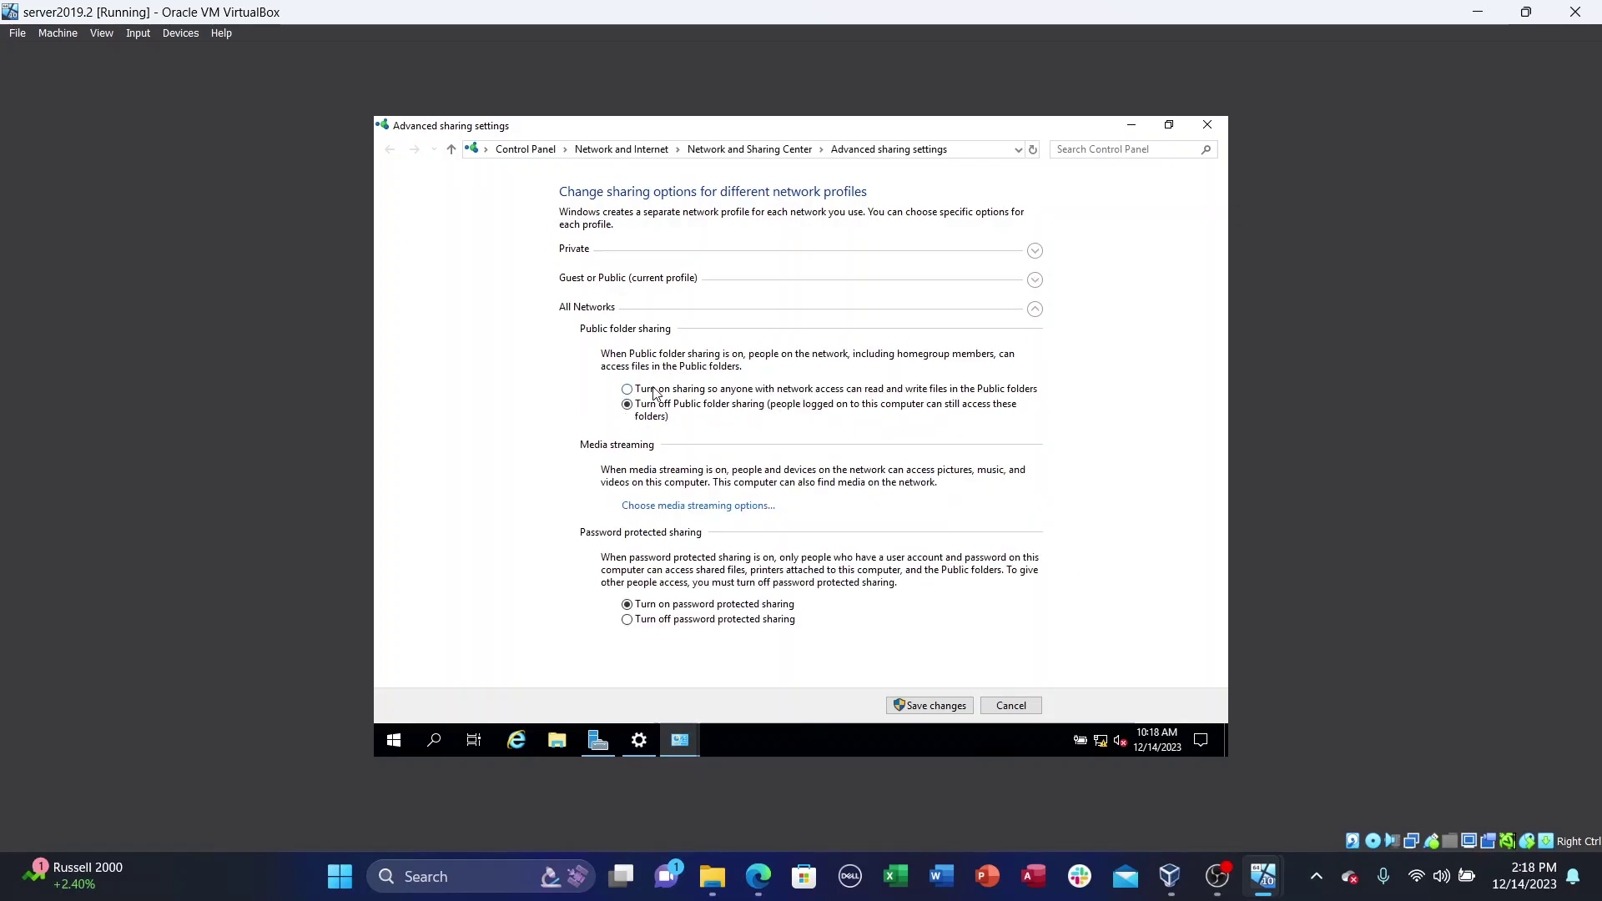
{"action": "left_click", "coordinate": [626, 620]}
{"action": "left_click", "coordinate": [923, 707]}
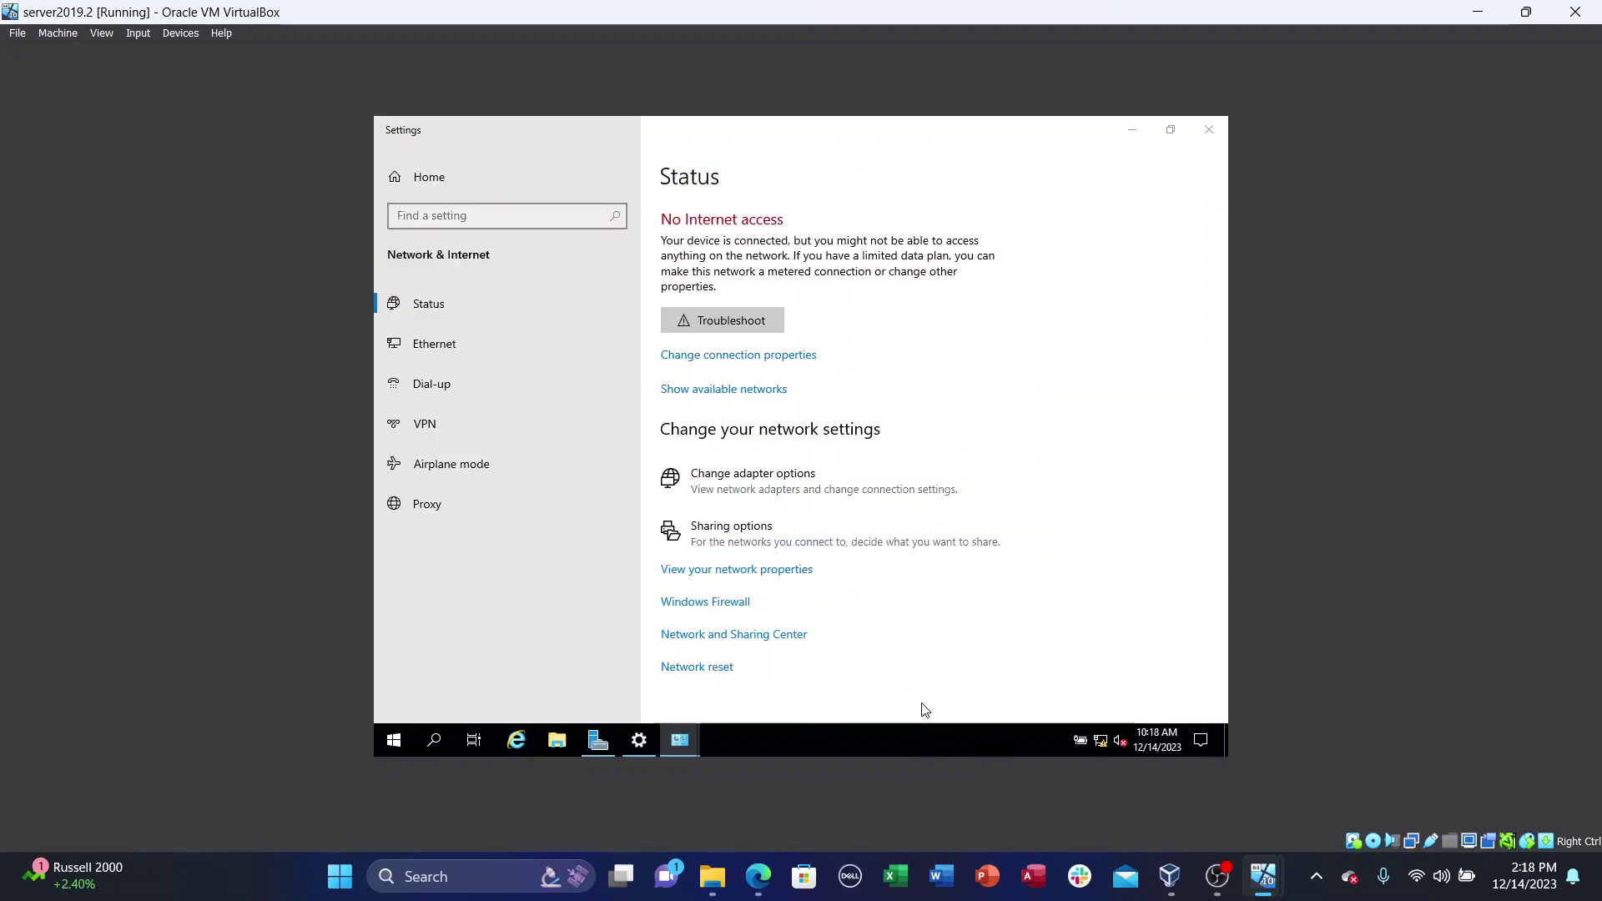
{"action": "left_click", "coordinate": [1131, 130]}
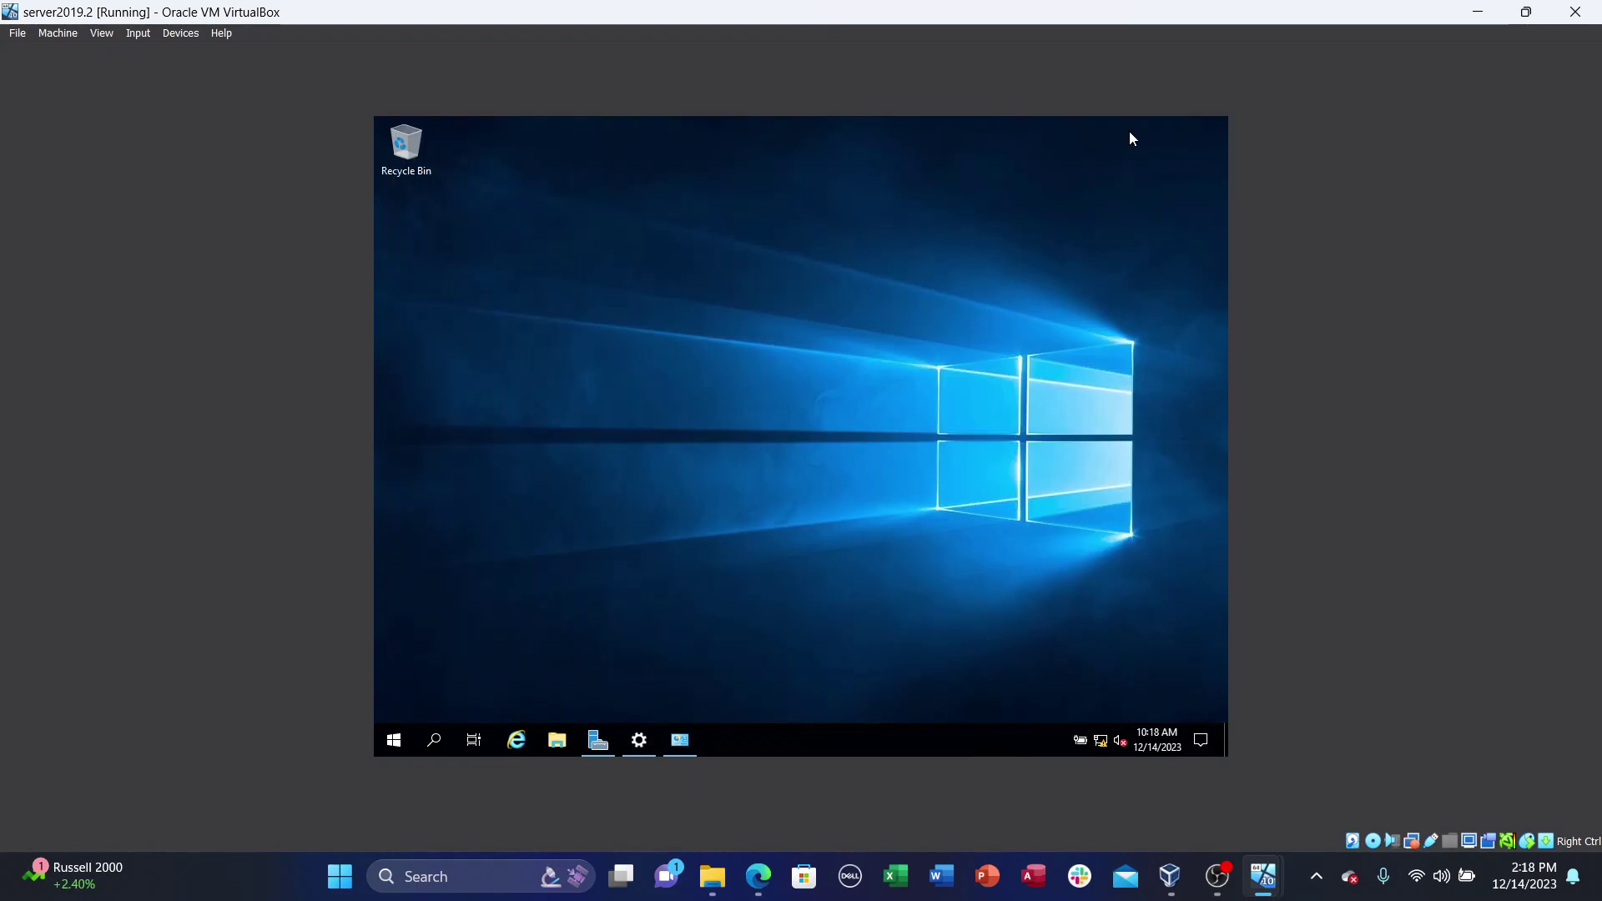
Step: Minimize the server2019.2 virtual machine, switch to the running windows10.2 virtual machine, and maximize its window
{"action": "left_click", "coordinate": [1477, 12]}
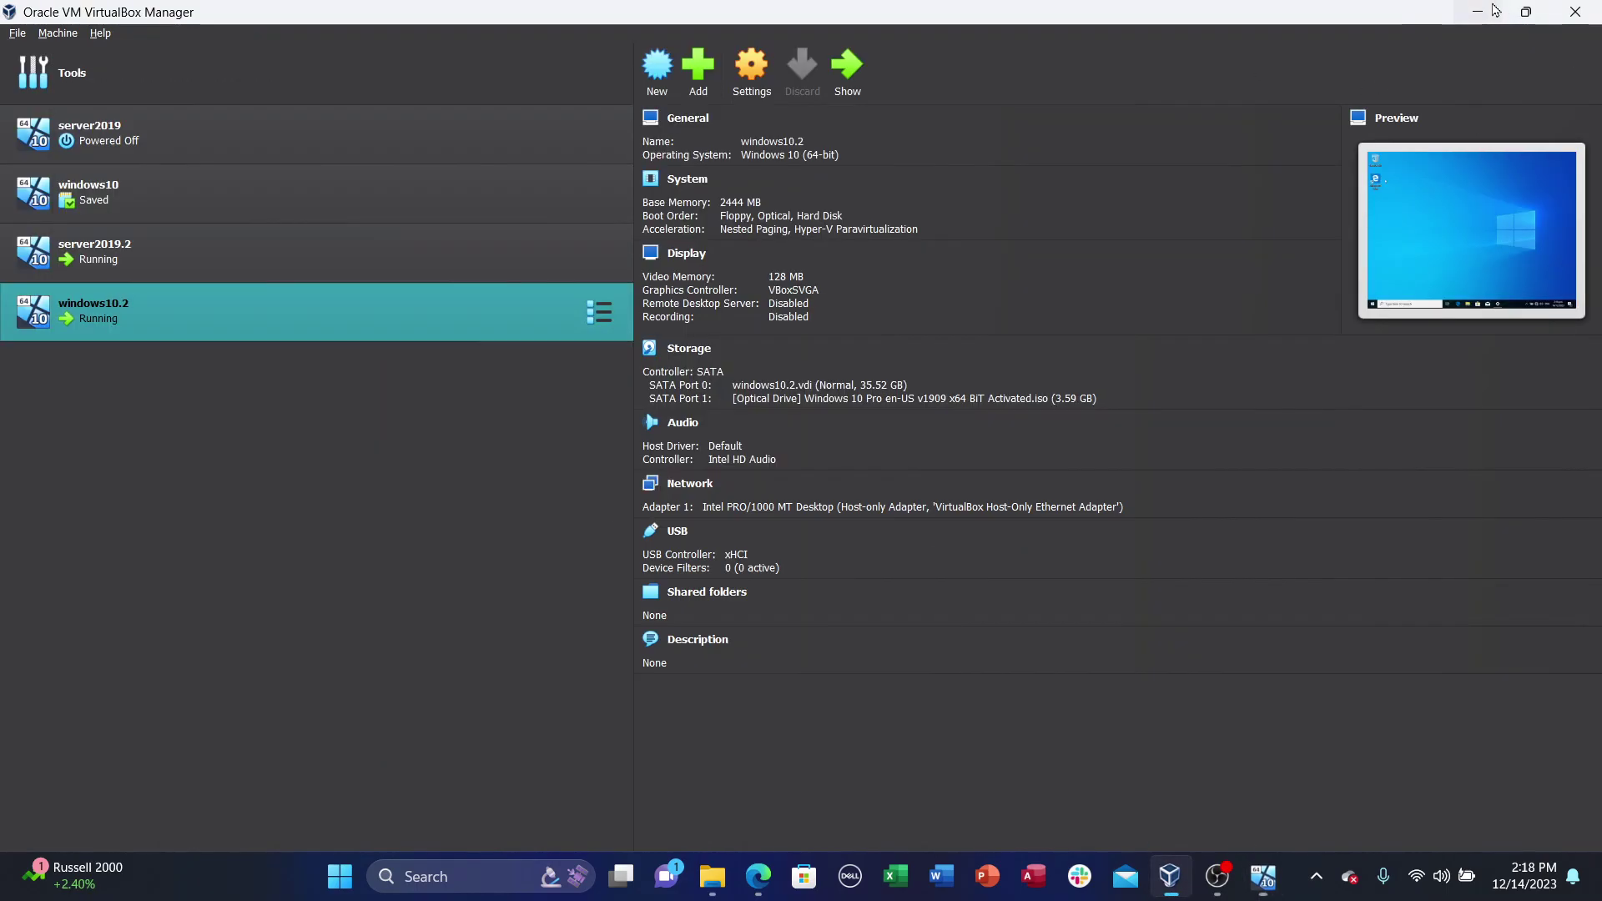
{"action": "mouse_move", "coordinate": [1248, 878]}
{"action": "left_click", "coordinate": [1373, 771]}
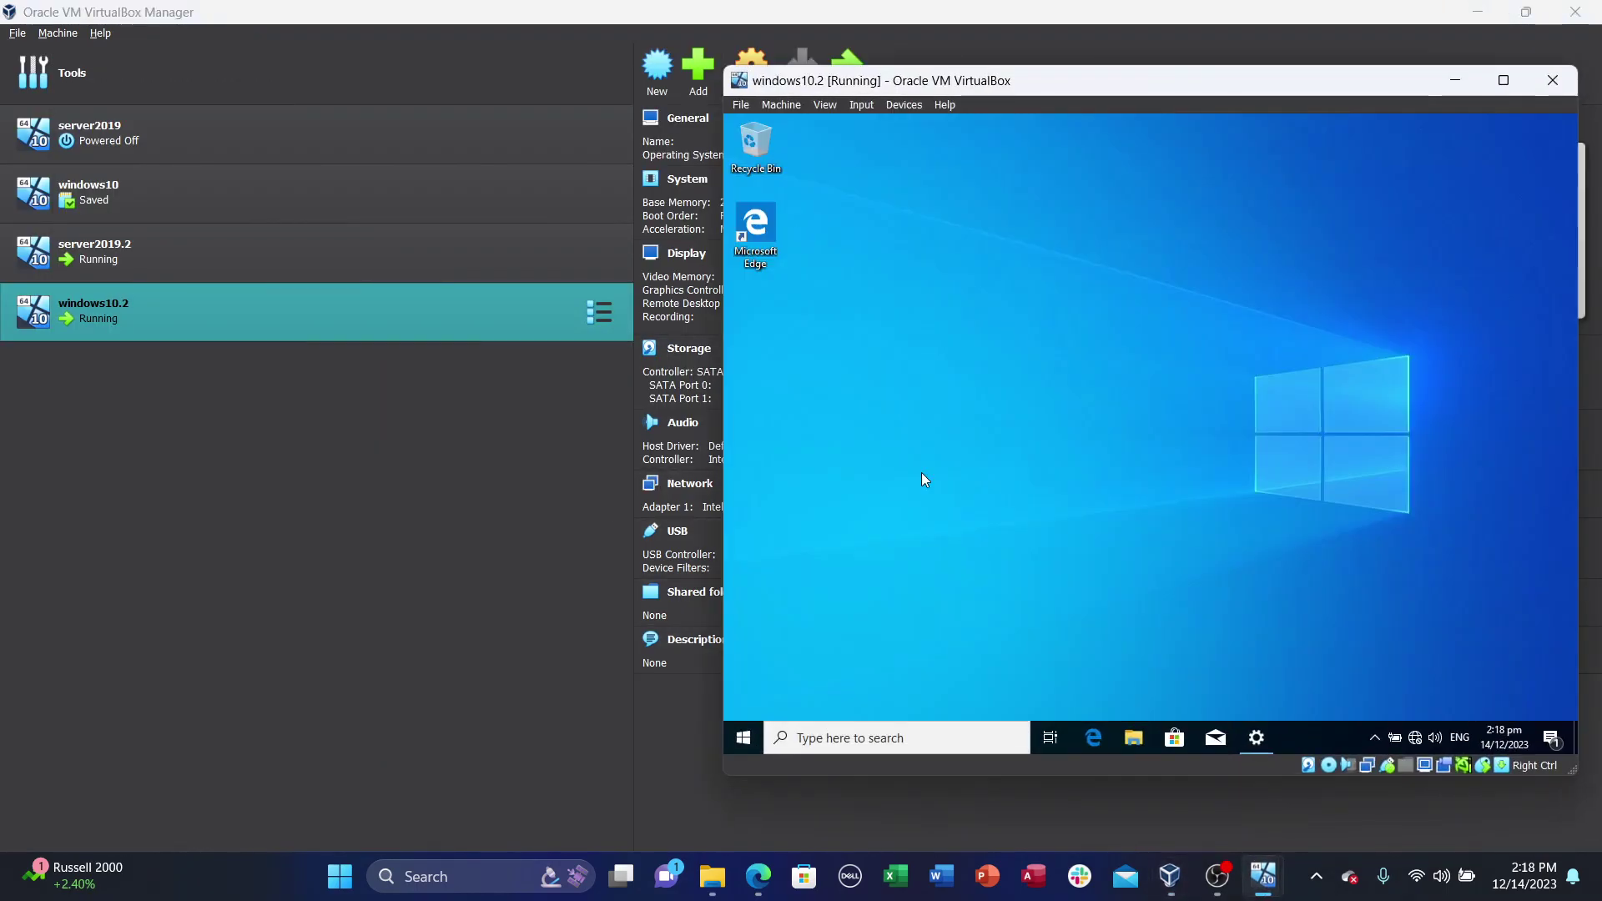
{"action": "left_click", "coordinate": [1491, 80]}
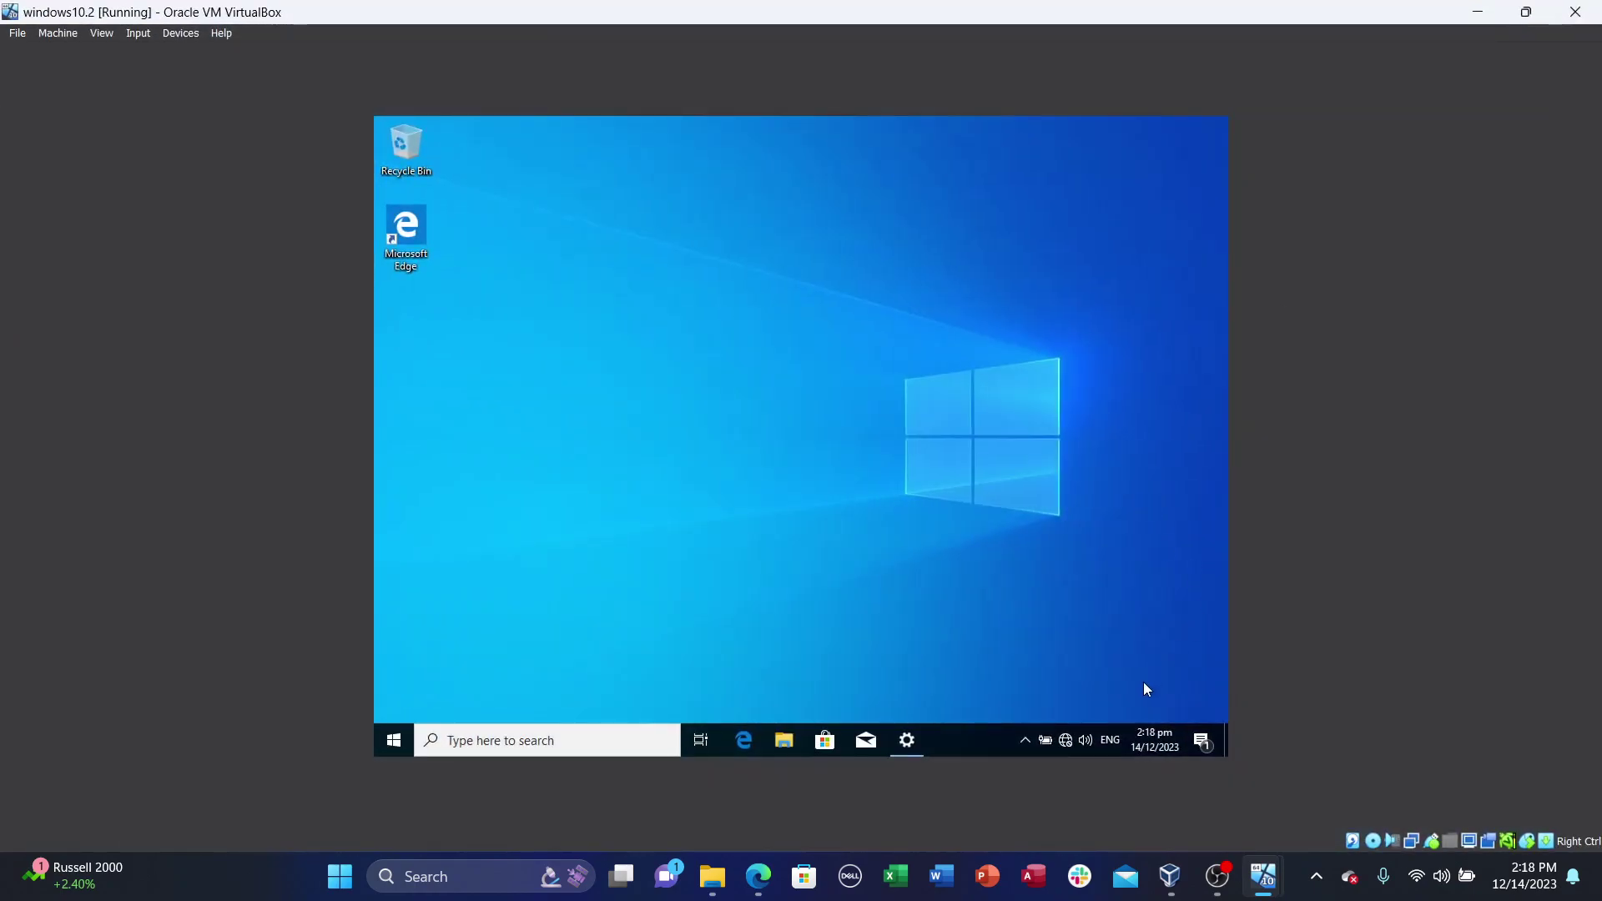
Step: Open the network adapter options from the Windows 10 machine's Network & Internet settings
{"action": "right_click", "coordinate": [1066, 751]}
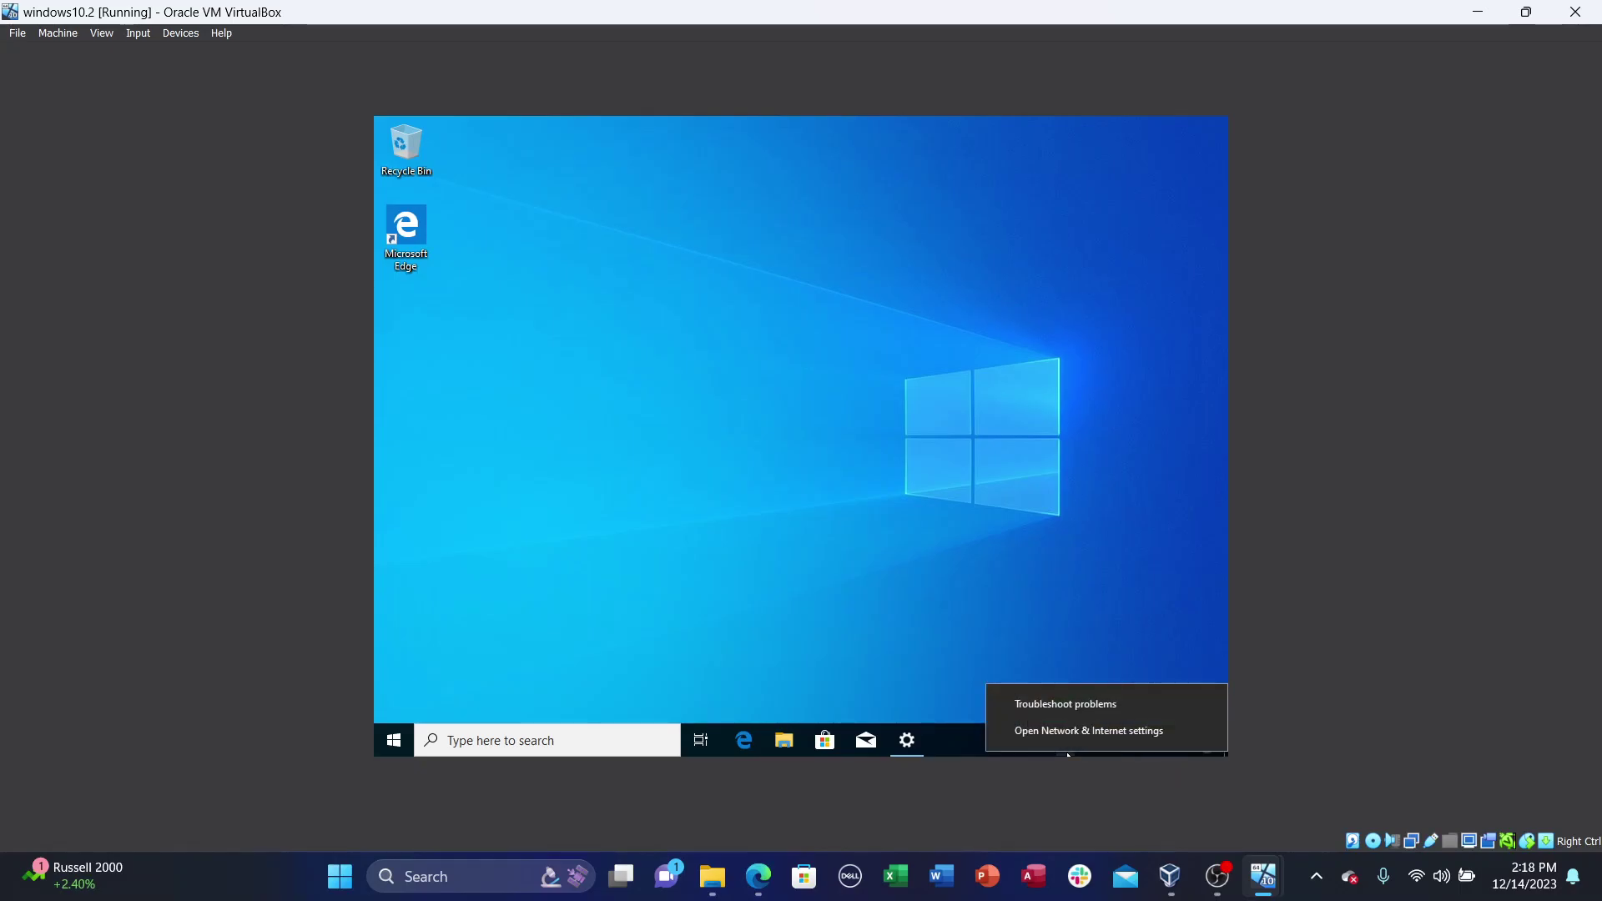
{"action": "left_click", "coordinate": [1066, 739]}
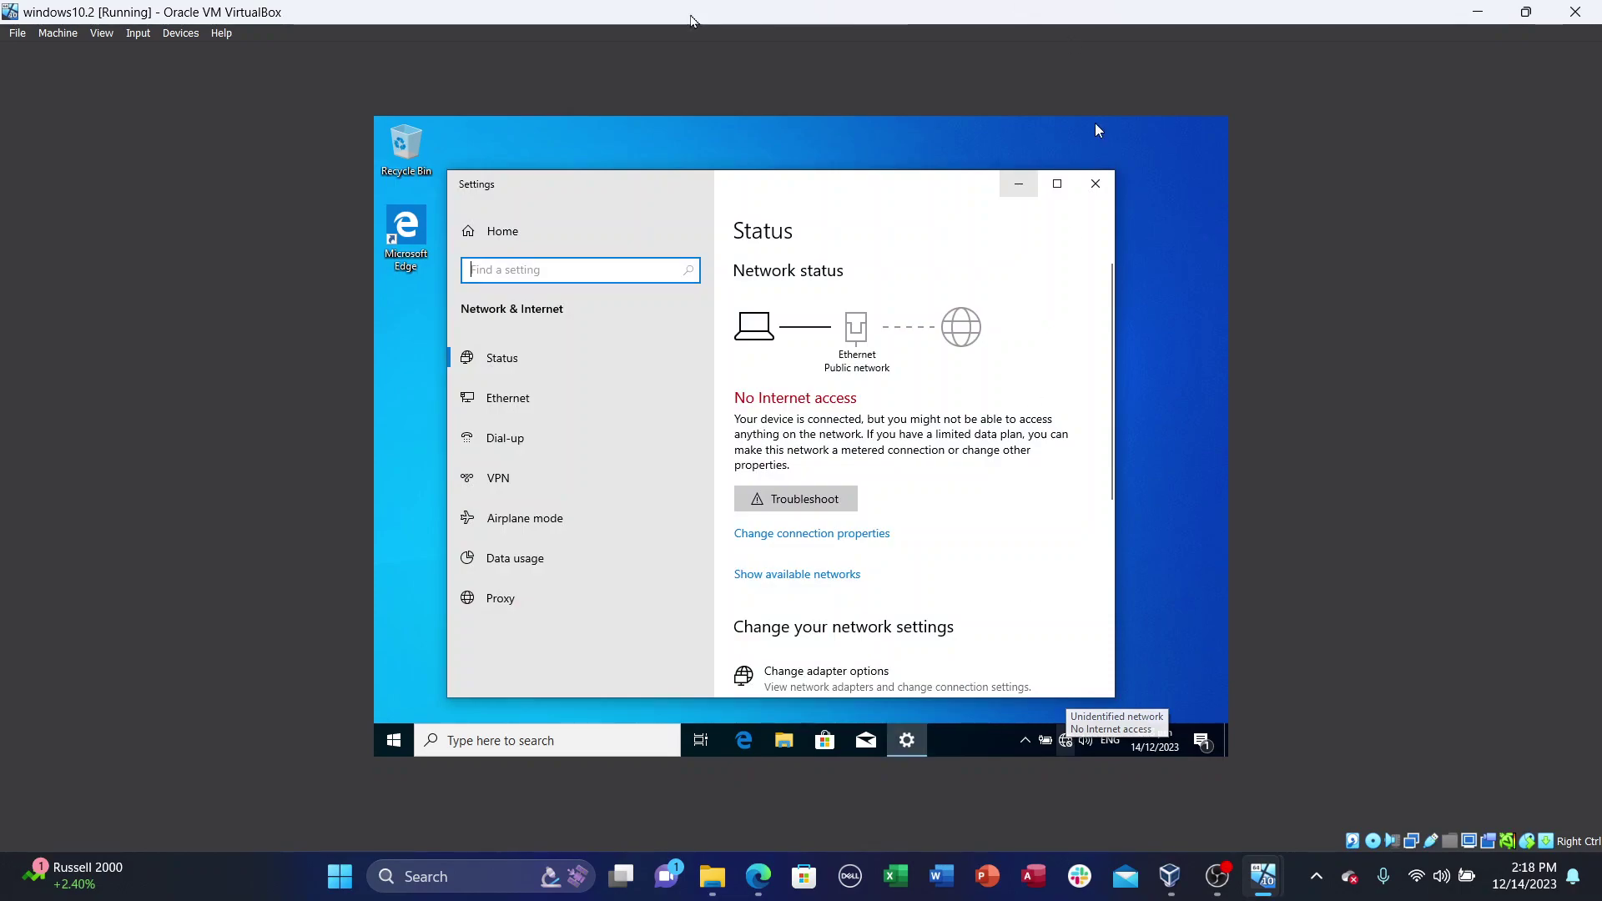
{"action": "scroll", "coordinate": [859, 413], "scroll_direction": "down", "scroll_amount": 3}
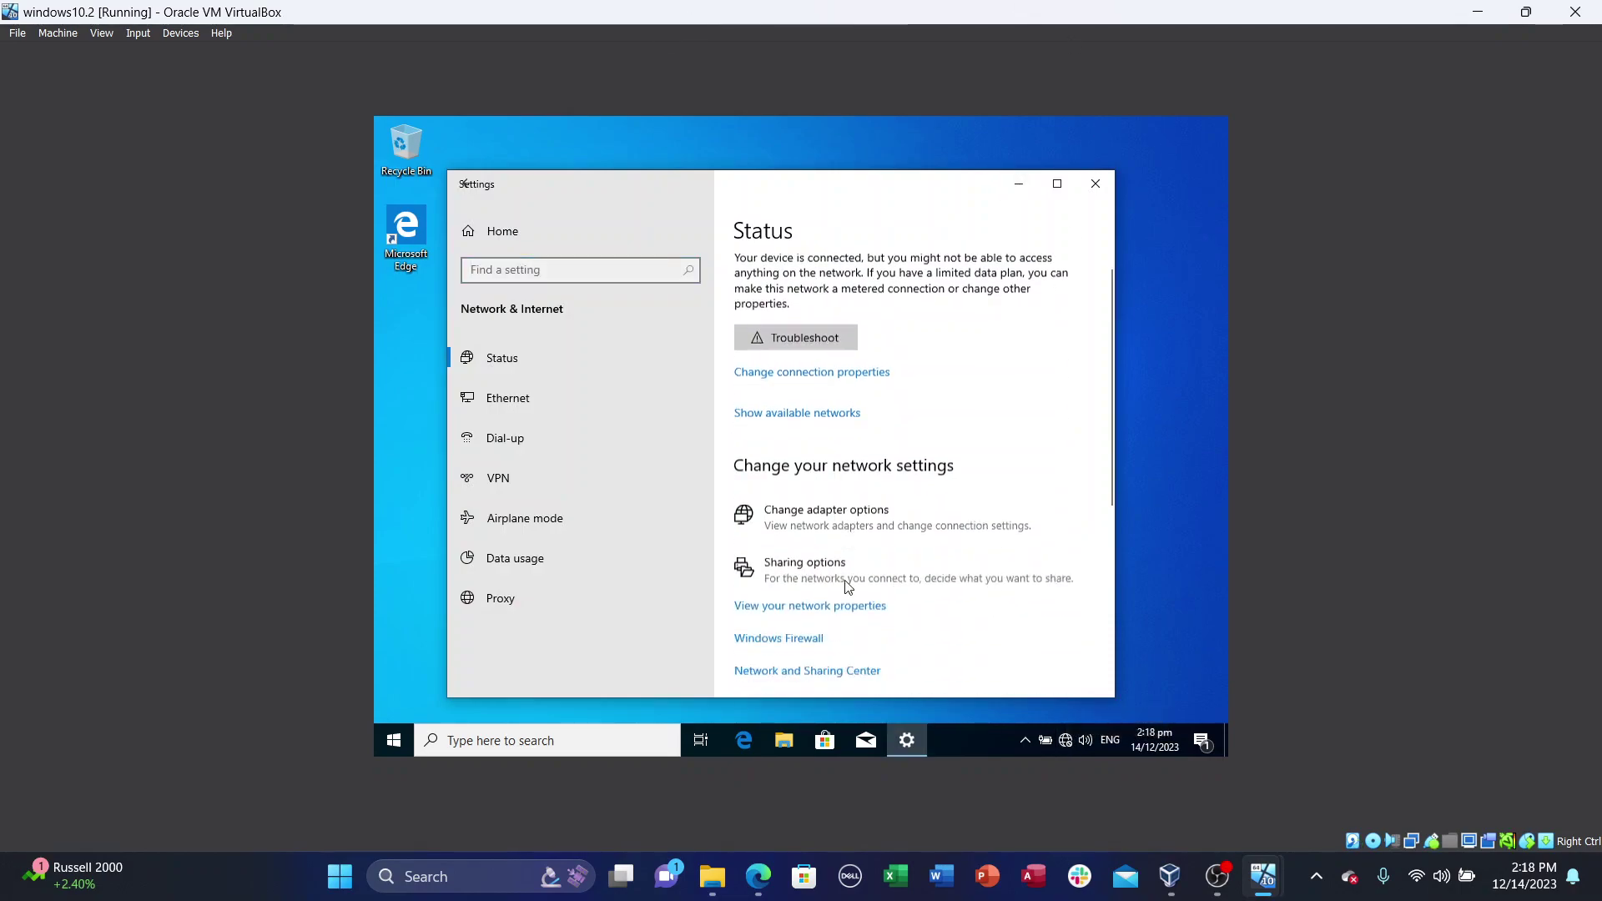
{"action": "left_click", "coordinate": [845, 443]}
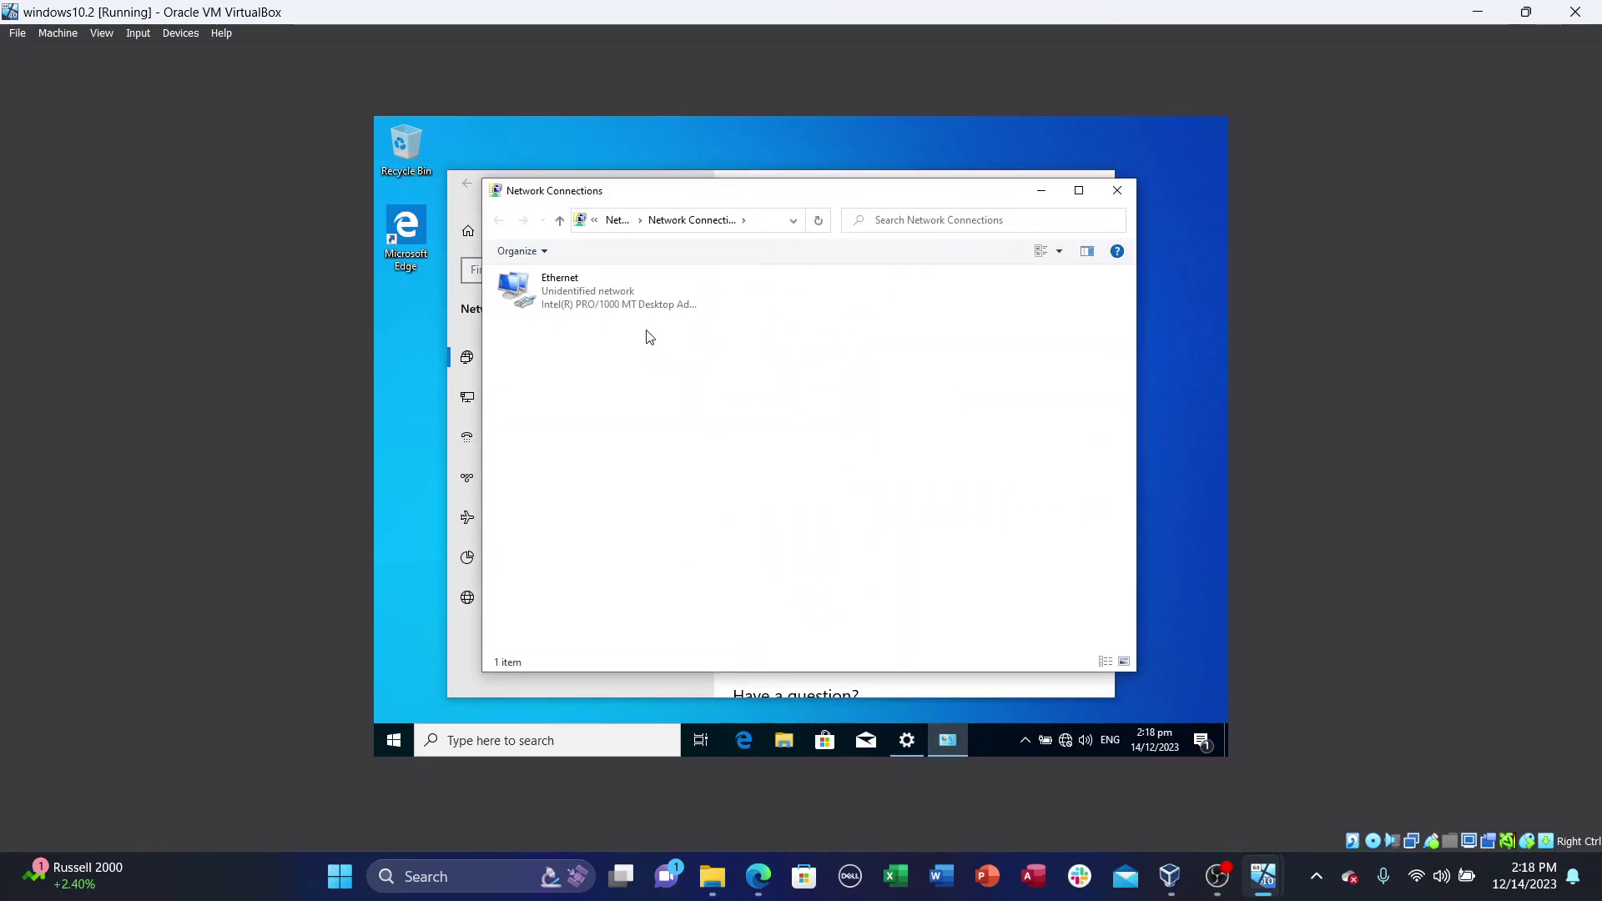
Step: Open the Internet Protocol Version 4 (TCP/IPv4) properties of the Ethernet connection
{"action": "left_click", "coordinate": [565, 305]}
{"action": "right_click", "coordinate": [564, 302]}
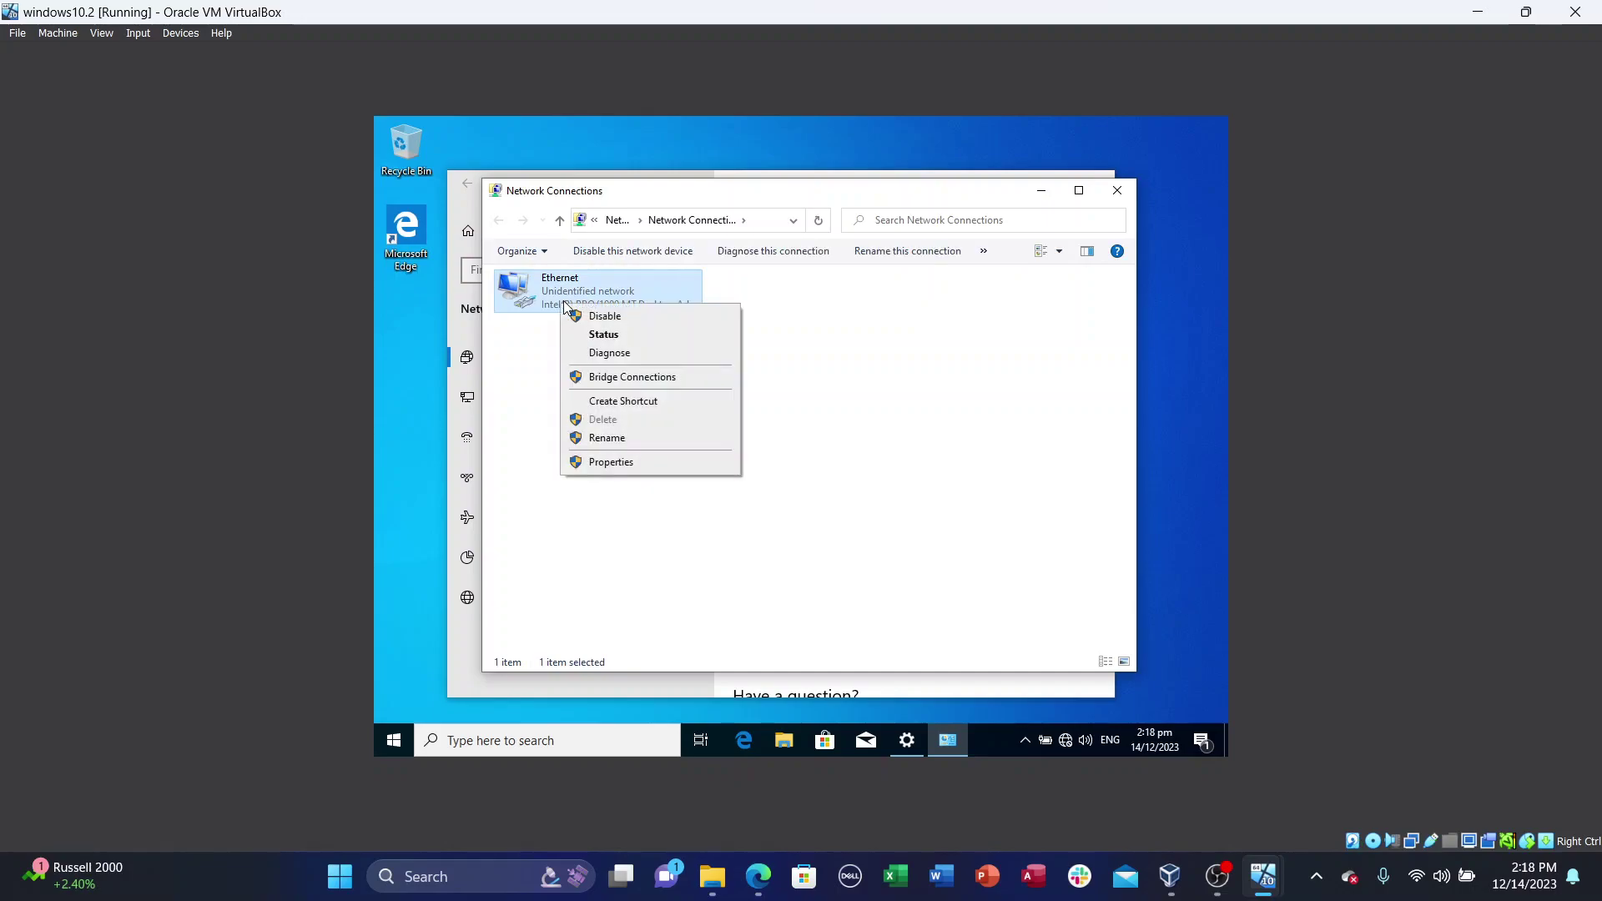
{"action": "left_click", "coordinate": [614, 470]}
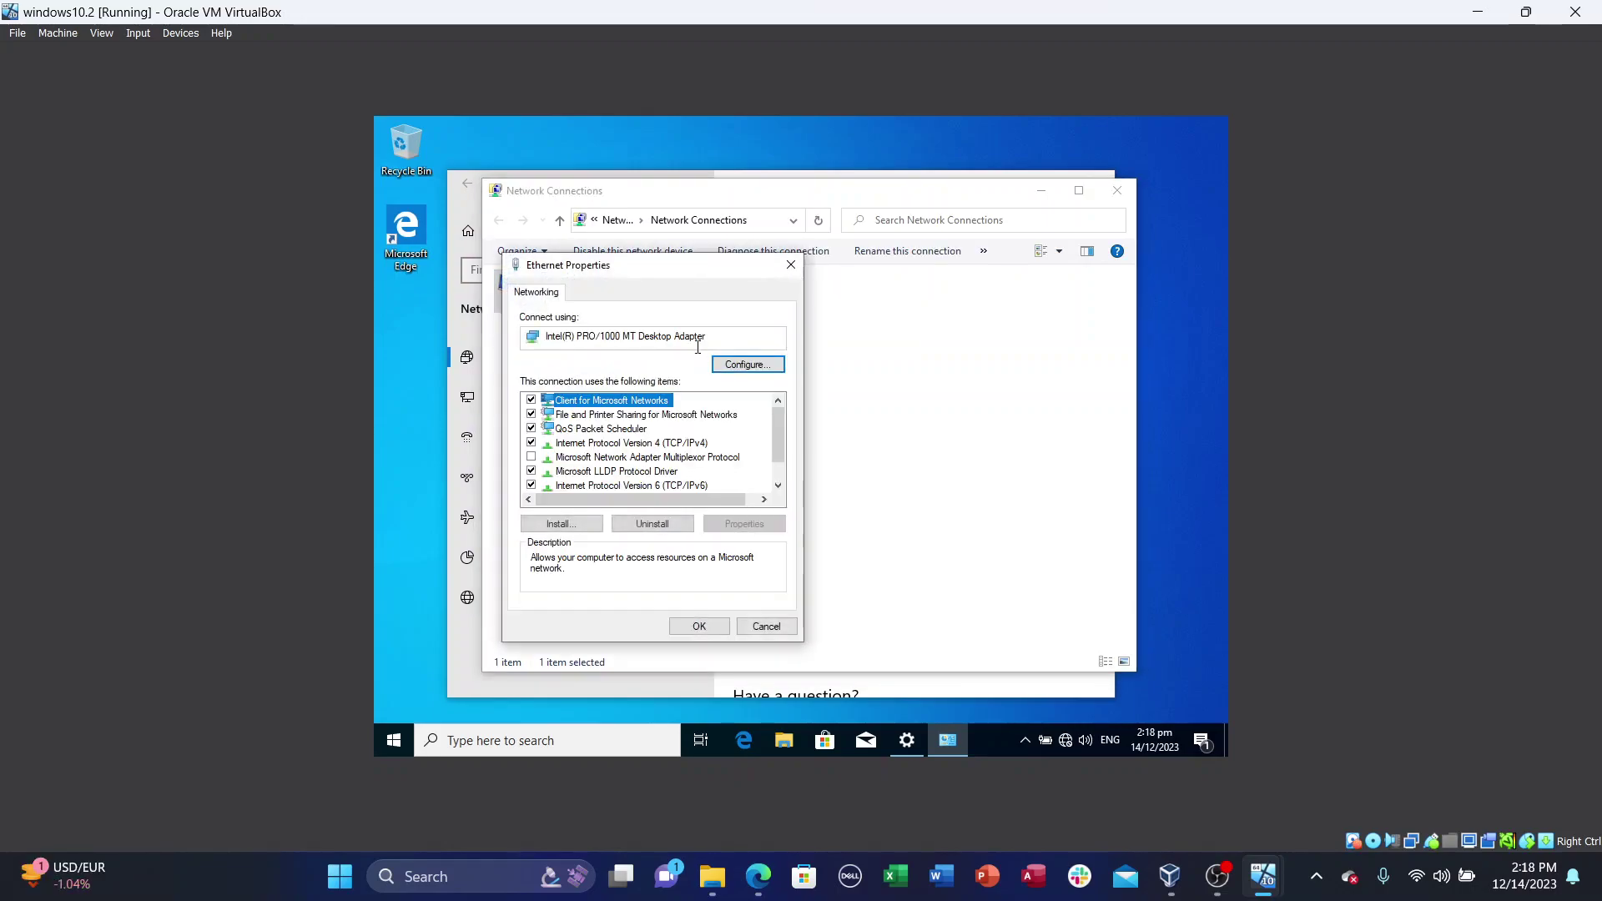
{"action": "left_click", "coordinate": [595, 446]}
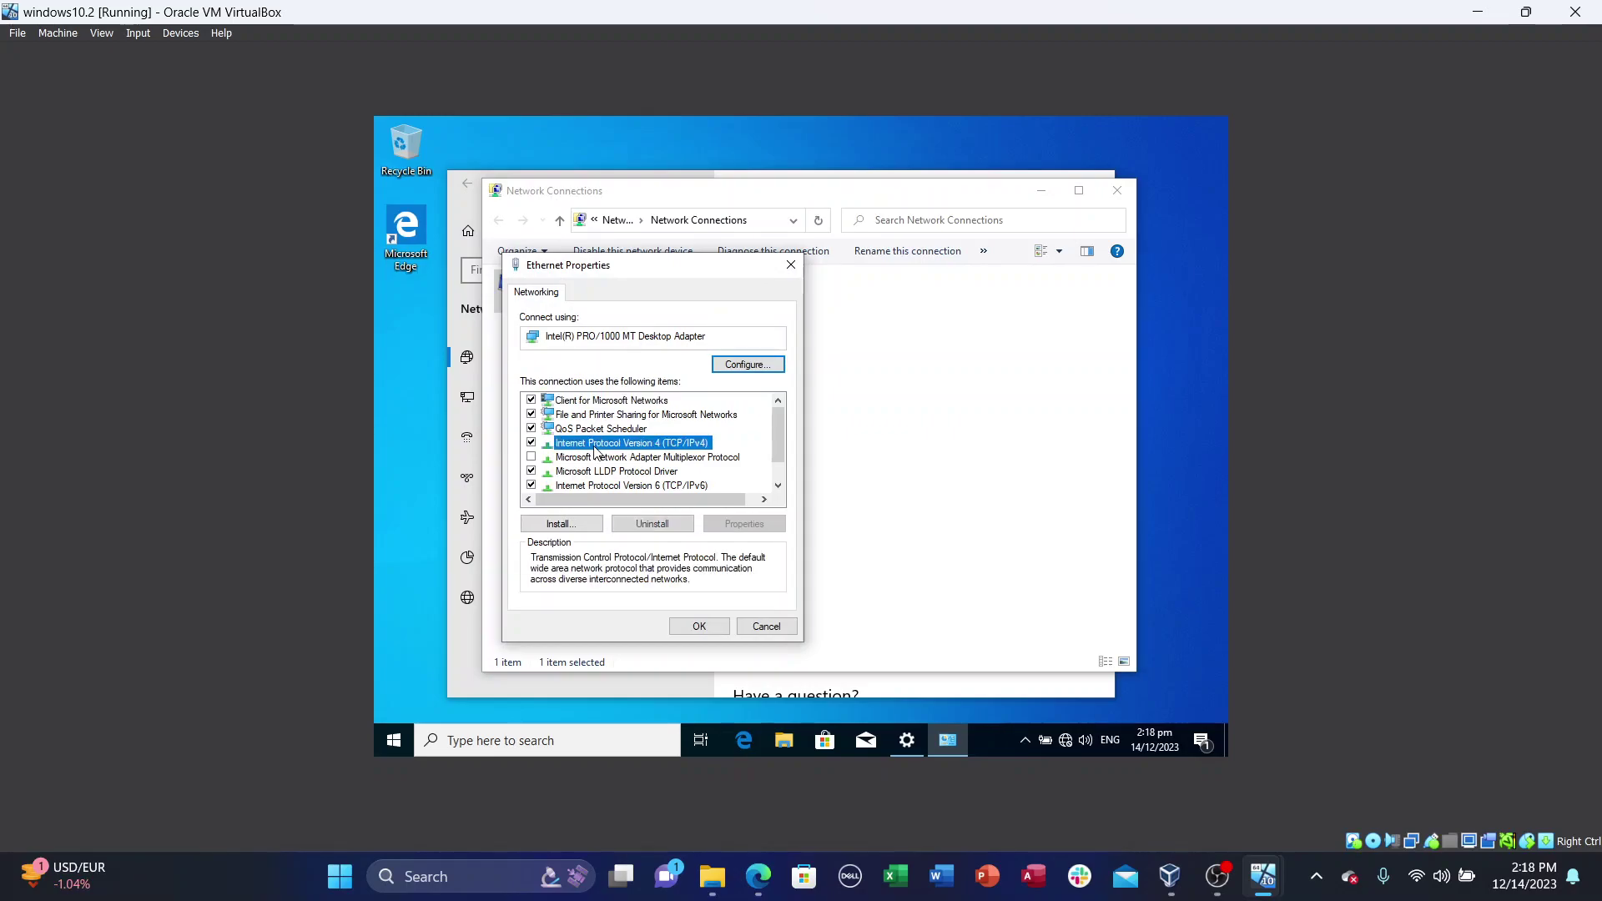
{"action": "double_click", "coordinate": [595, 445]}
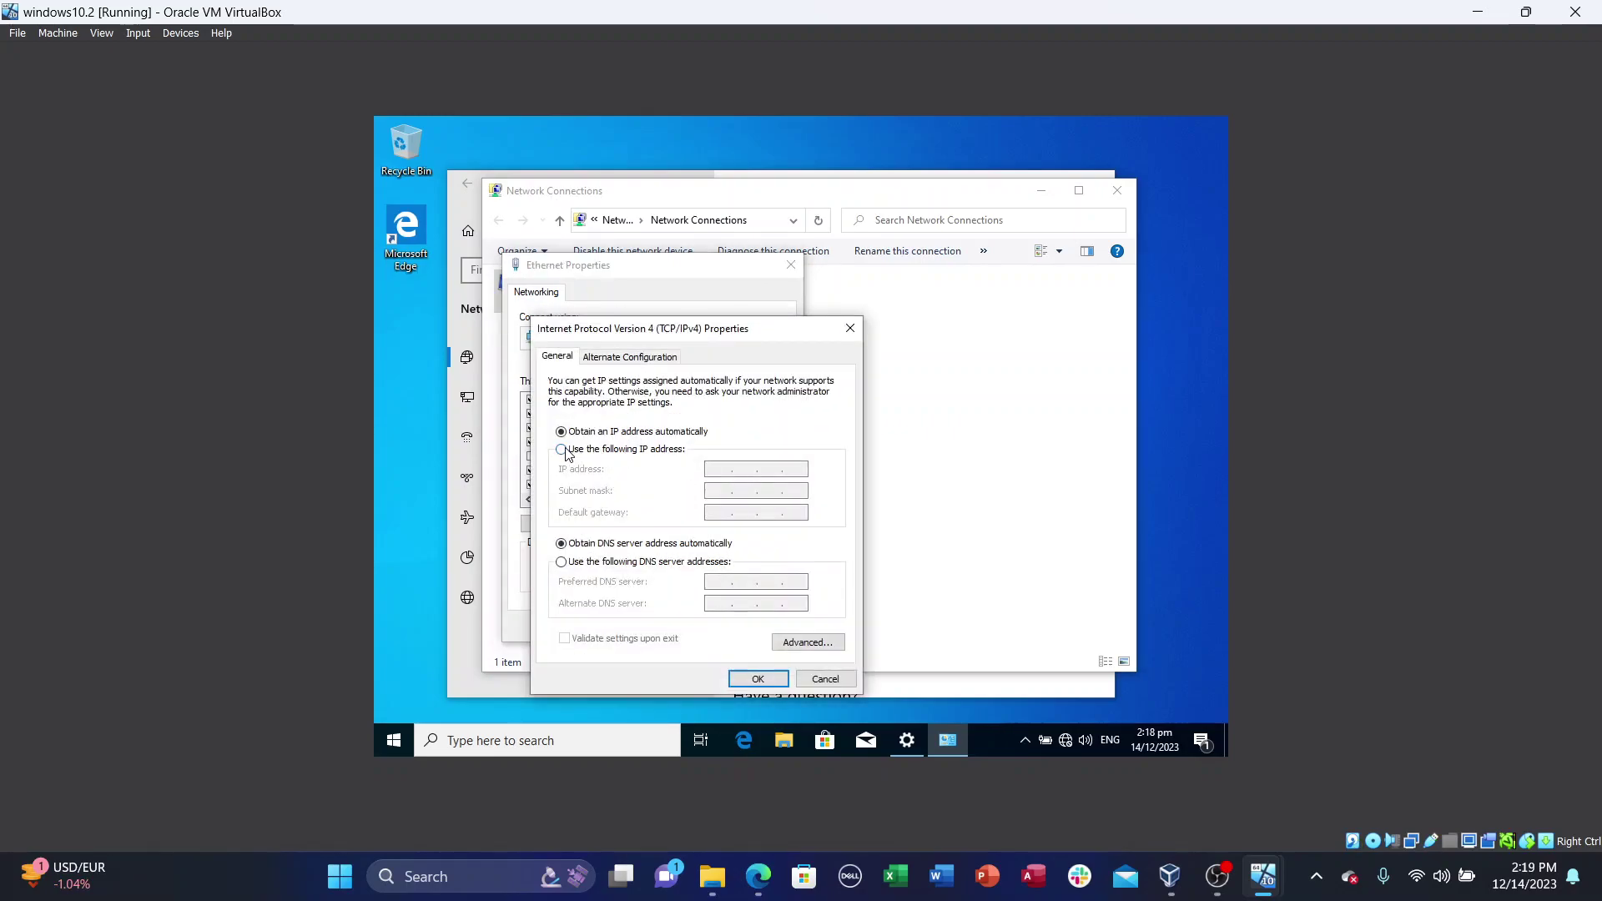
Step: Give the Ethernet connection a manual IPv4 address starting with 192.168 and a subnet mask, apply the settings, and minimize Network Connections
{"action": "left_click", "coordinate": [562, 449]}
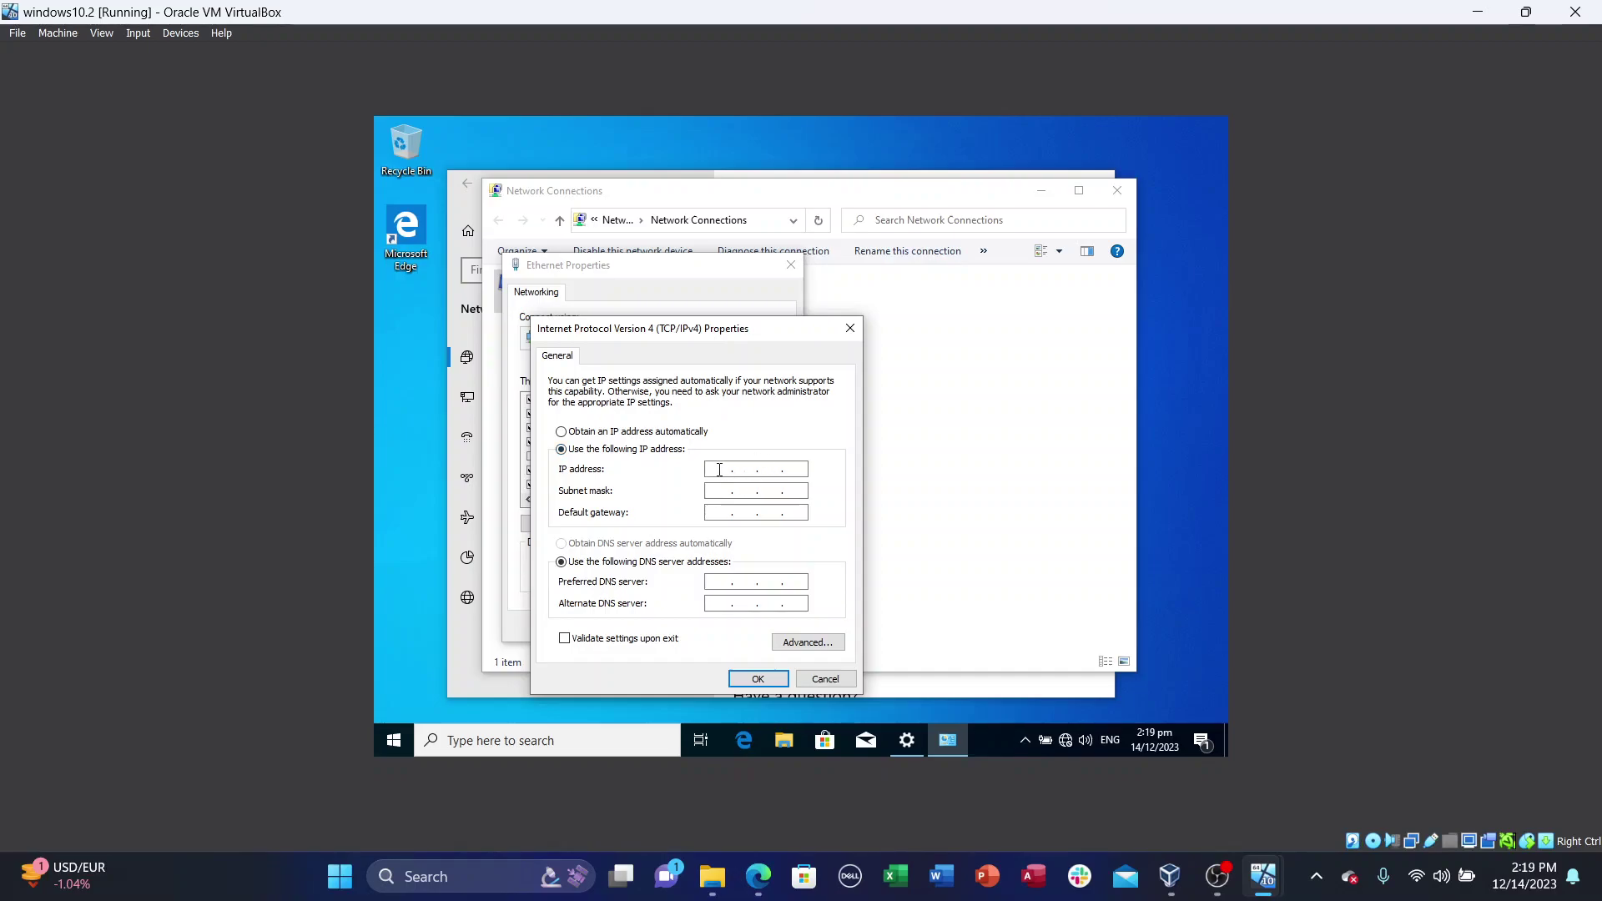
{"action": "type", "text": "192"}
{"action": "left_click", "coordinate": [719, 491]}
{"action": "type", "text": "92 . 168"}
{"action": "type", "text": "192"}
{"action": "left_click", "coordinate": [759, 679]}
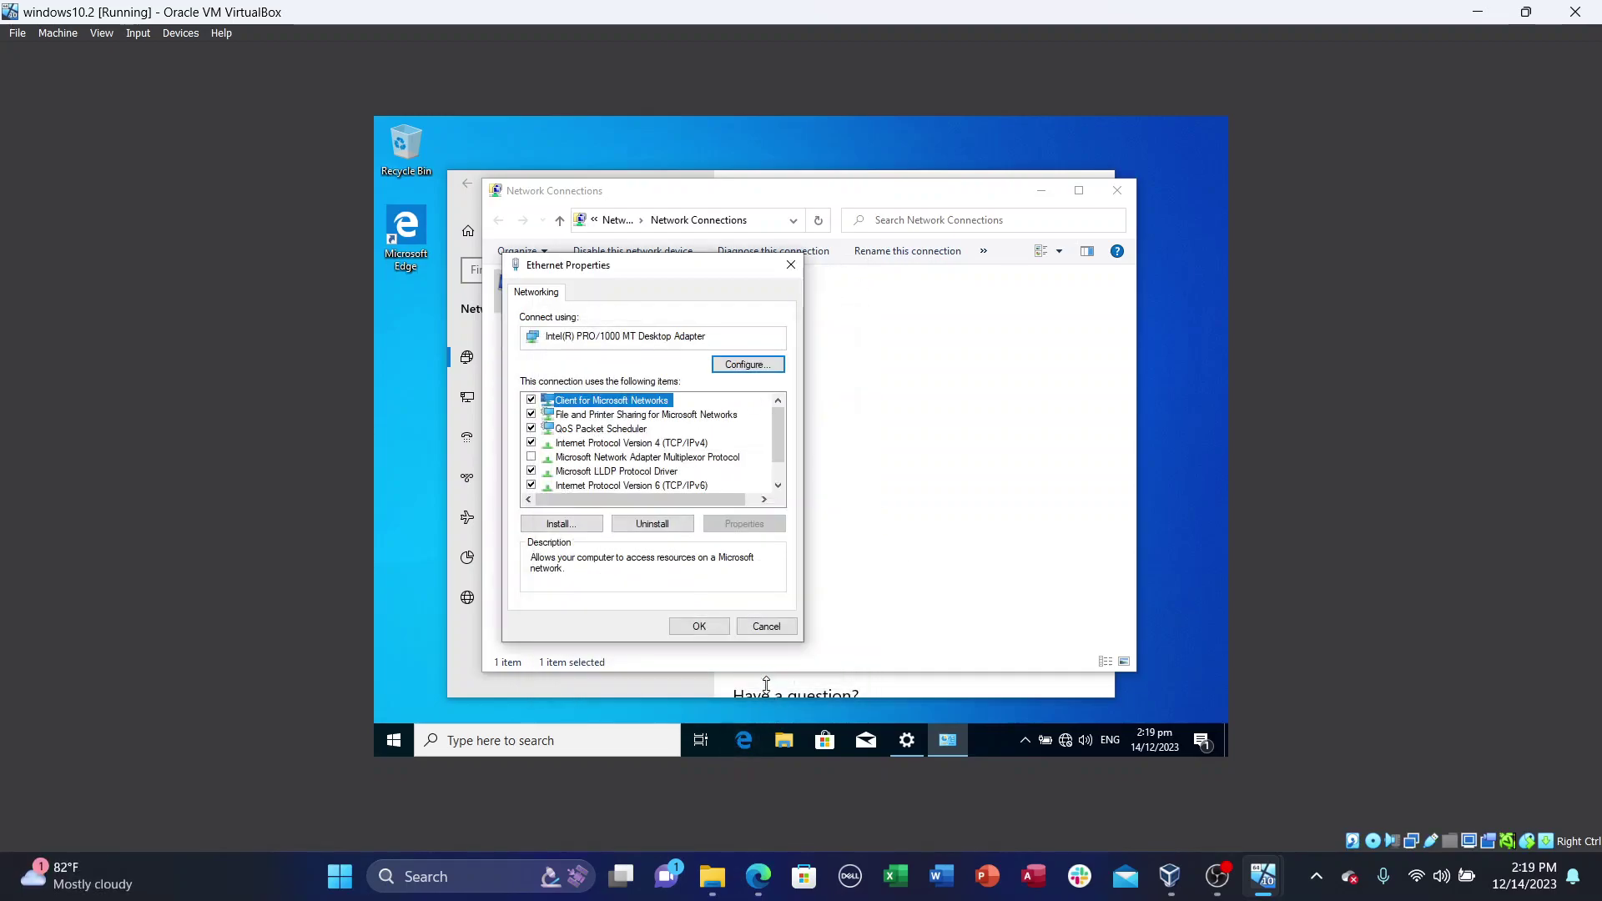
{"action": "left_click", "coordinate": [697, 631]}
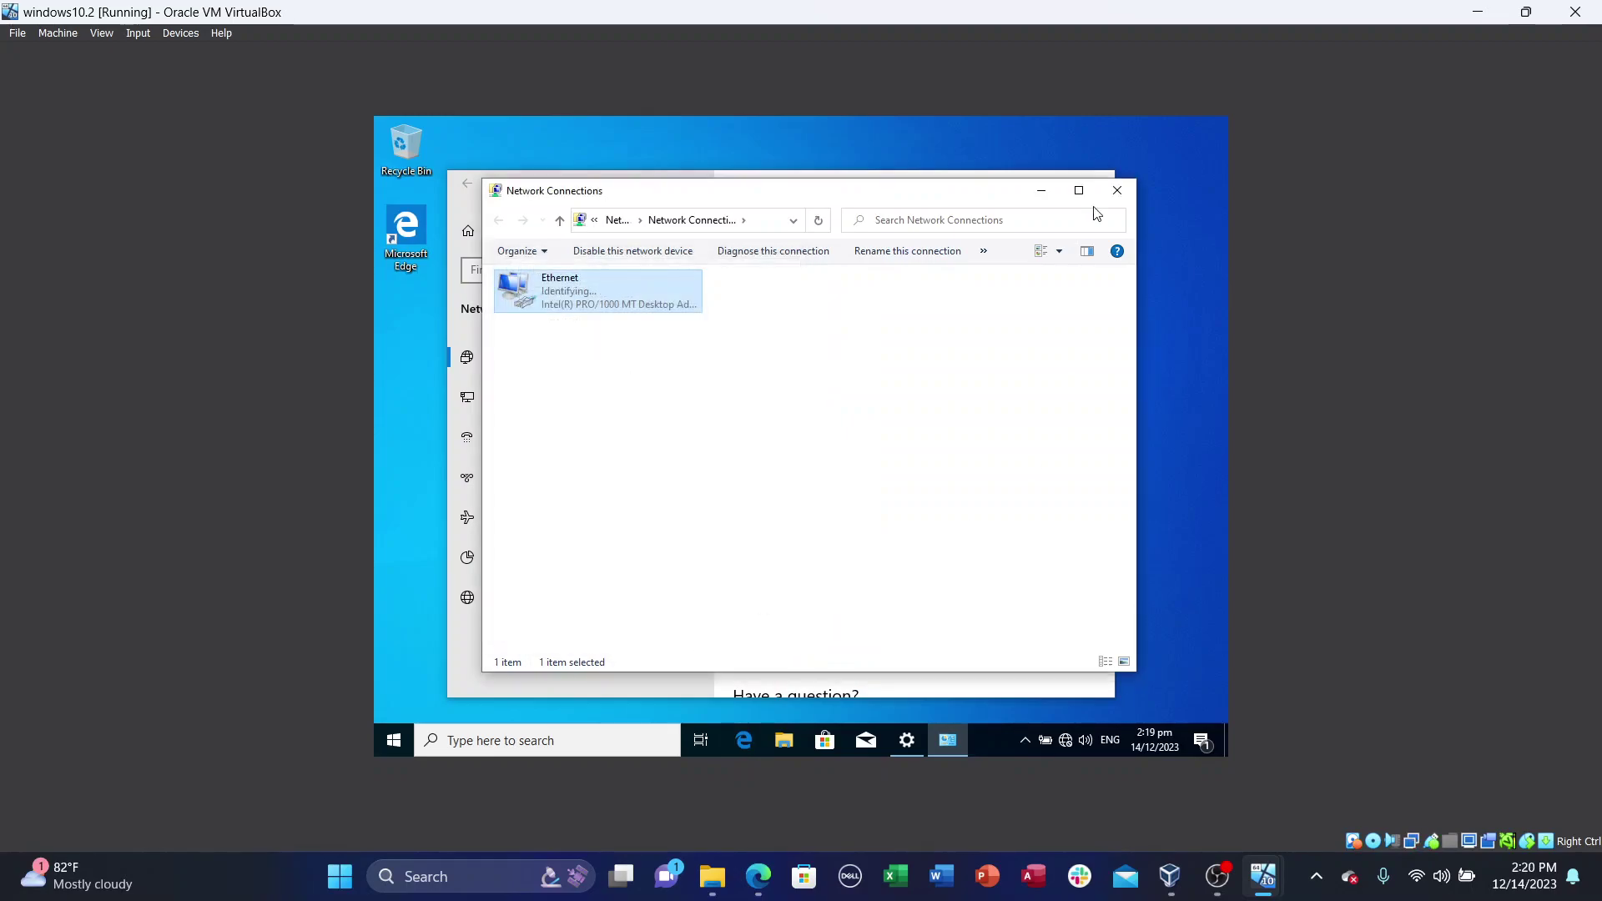
{"action": "left_click", "coordinate": [1037, 191]}
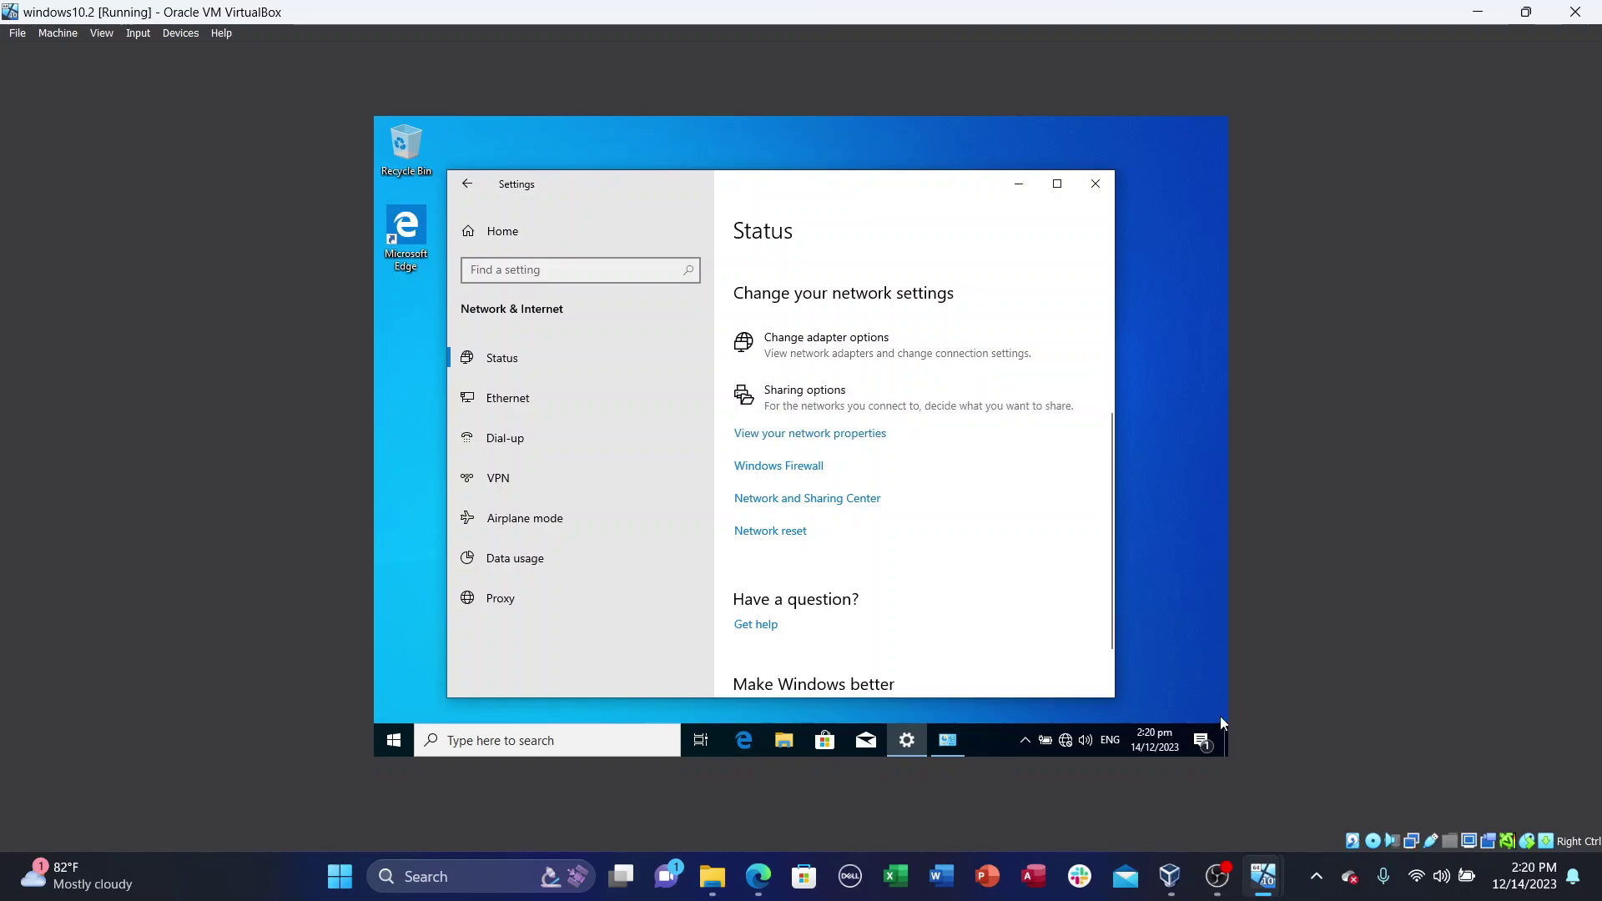
Step: Open the advanced sharing settings from the Windows 10 network status page and maximize their window
{"action": "left_click", "coordinate": [1210, 742]}
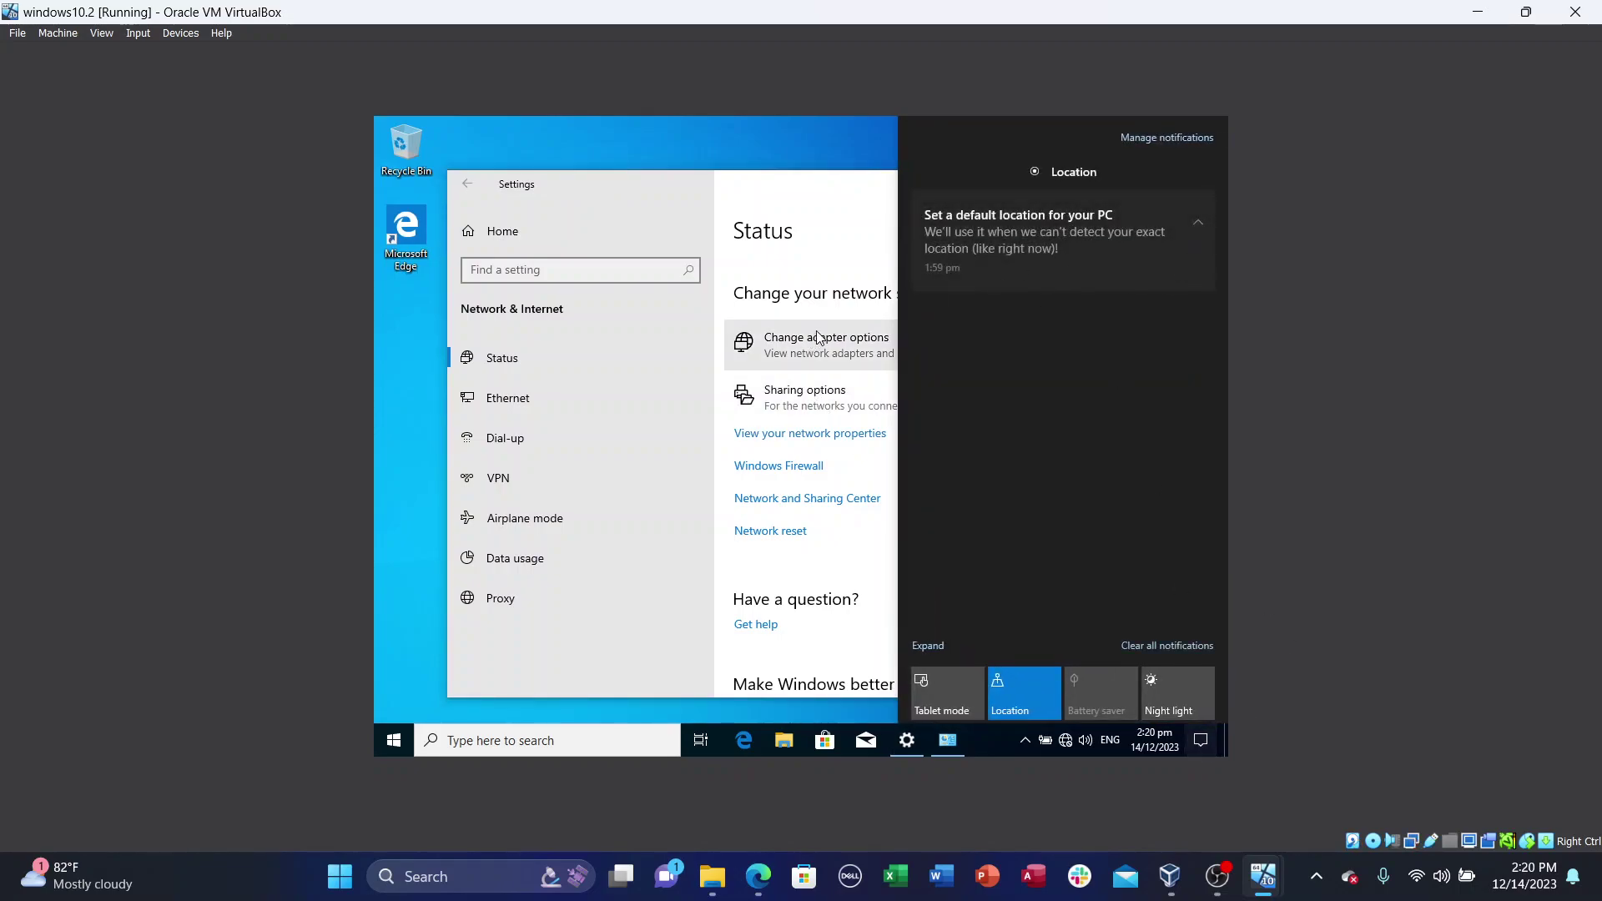
{"action": "left_click", "coordinate": [822, 388]}
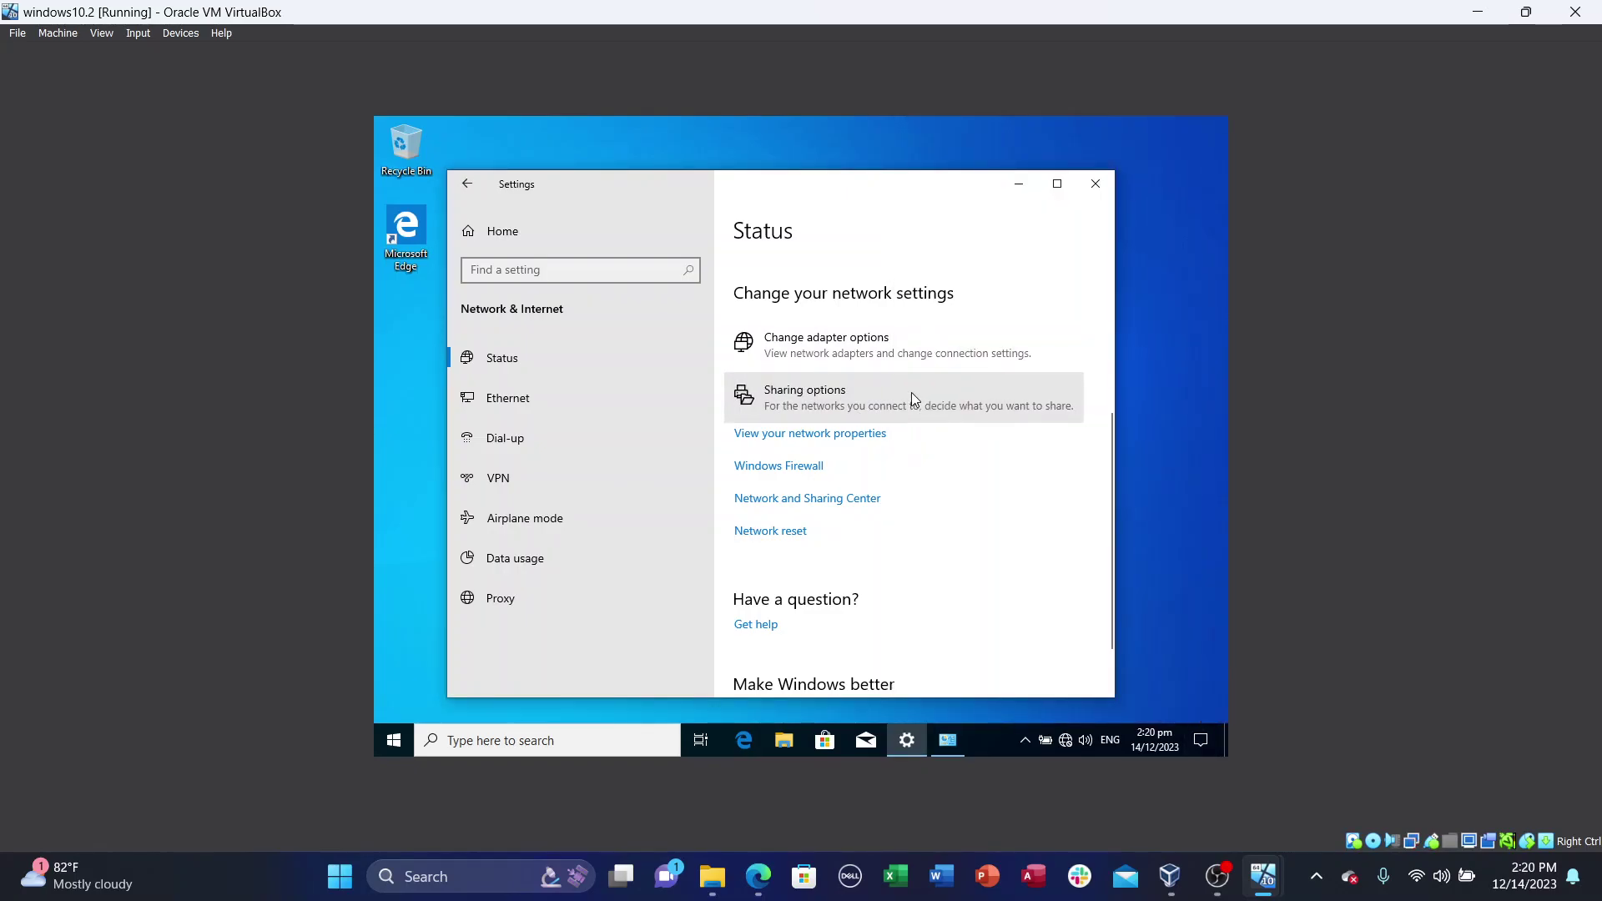
{"action": "scroll", "coordinate": [911, 392], "scroll_direction": "down", "scroll_amount": 1}
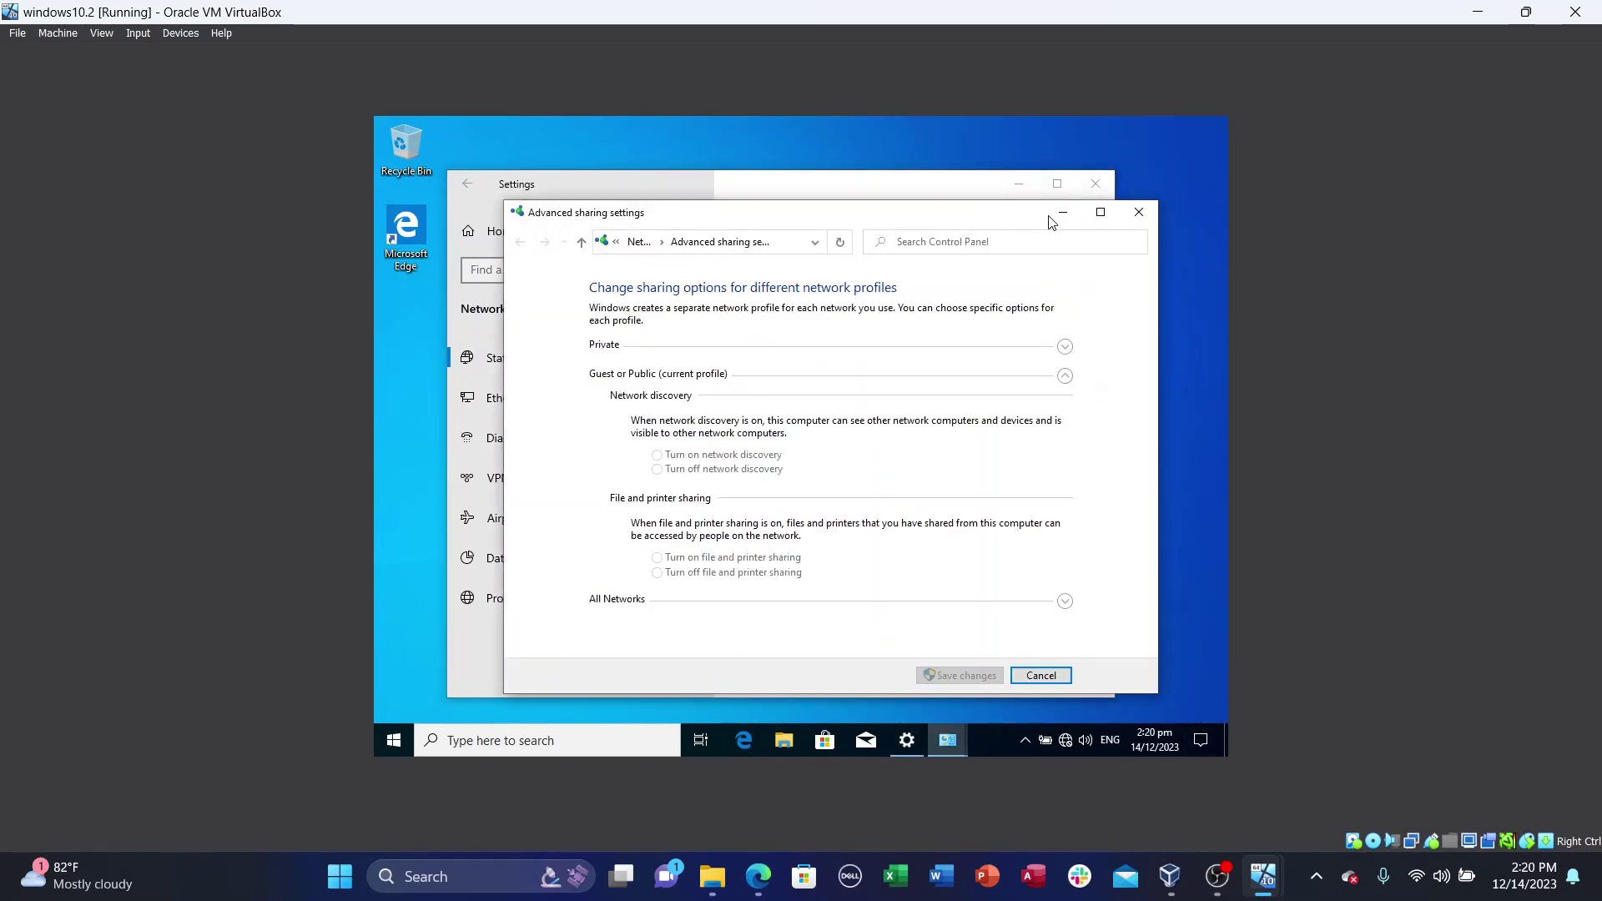
{"action": "left_click", "coordinate": [1100, 212]}
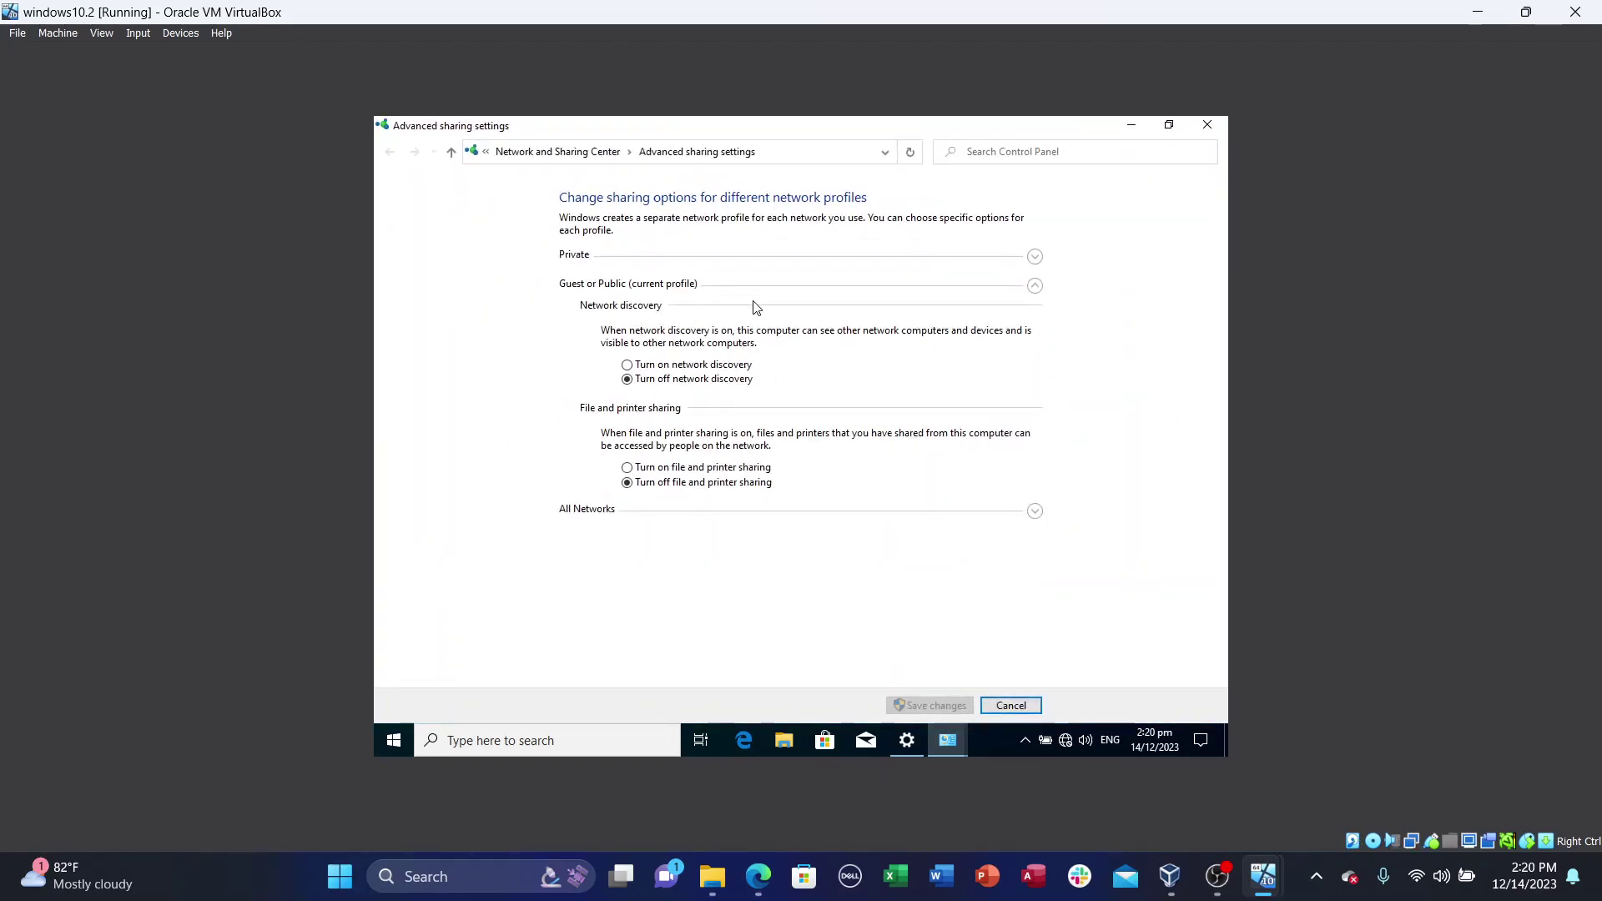
Step: Turn on file and printer sharing for the Private profile, and network discovery plus file and printer sharing for Guest or Public
{"action": "left_click", "coordinate": [1034, 257]}
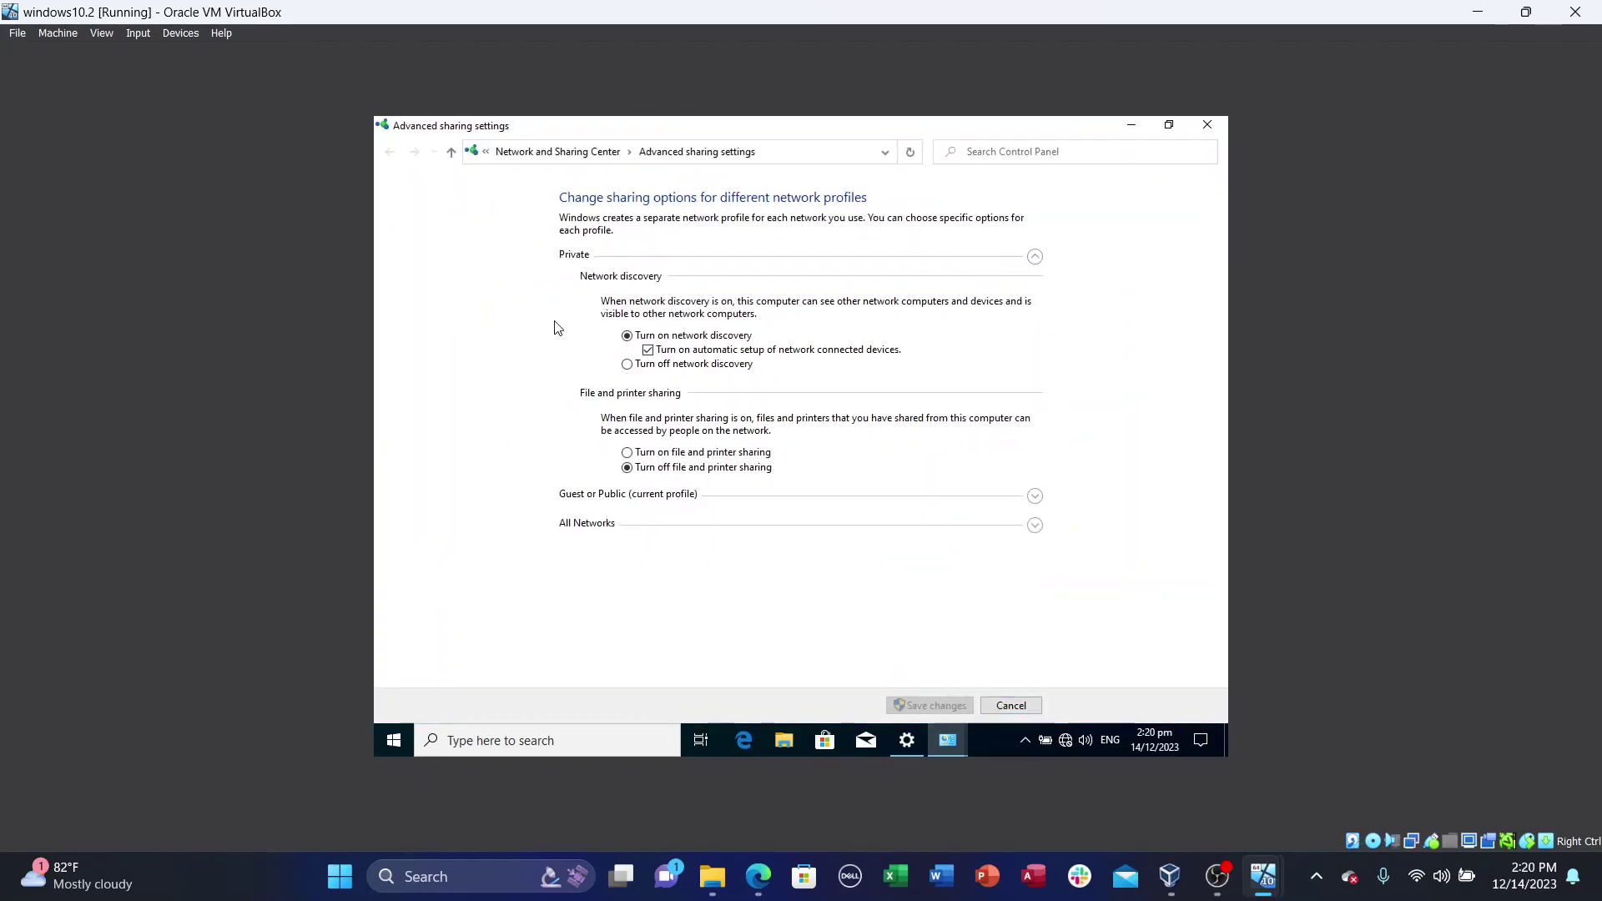
{"action": "left_click", "coordinate": [627, 453]}
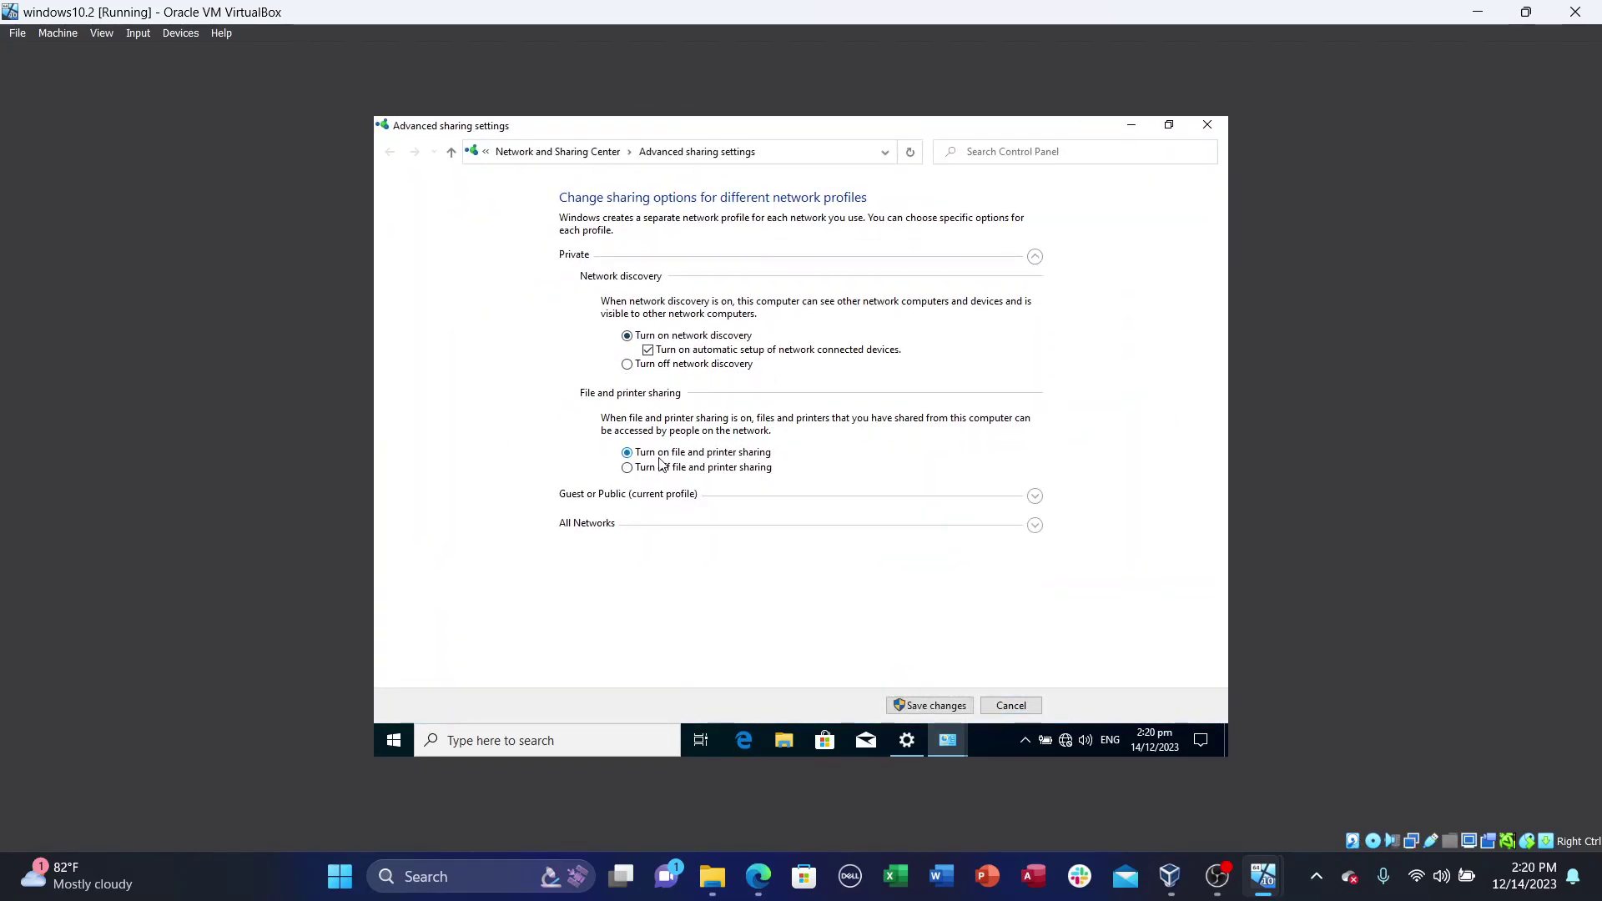
{"action": "left_click", "coordinate": [1034, 495]}
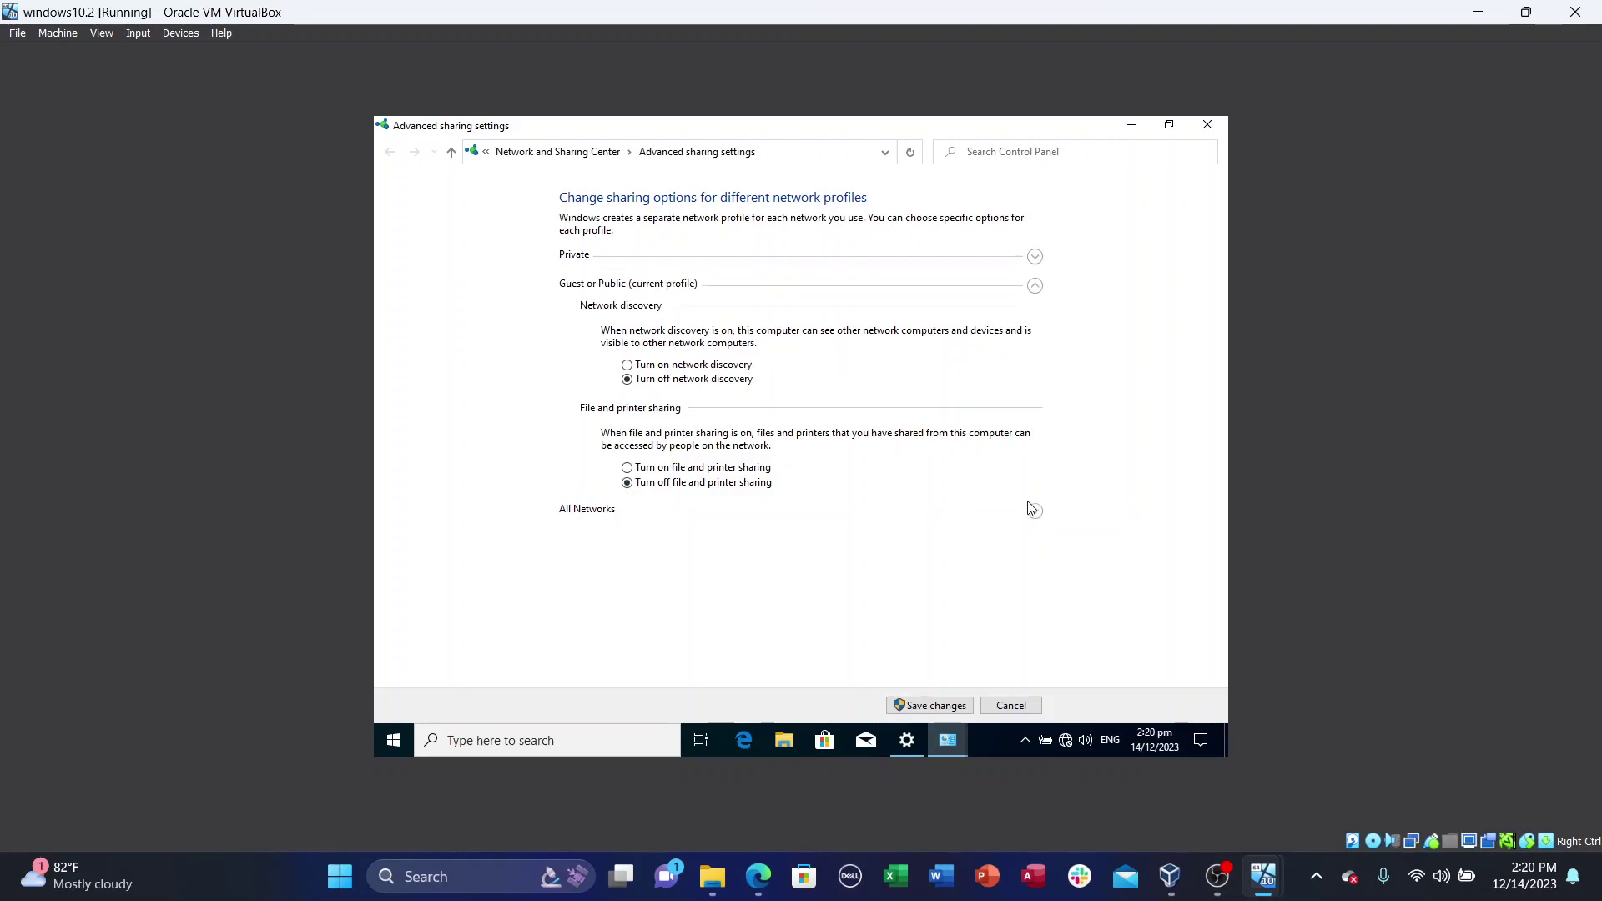
{"action": "left_click", "coordinate": [627, 366]}
{"action": "left_click", "coordinate": [636, 468]}
Step: Turn on Public folder sharing and turn off password protected sharing for All Networks, save the changes, and close Settings
{"action": "left_click", "coordinate": [1031, 513]}
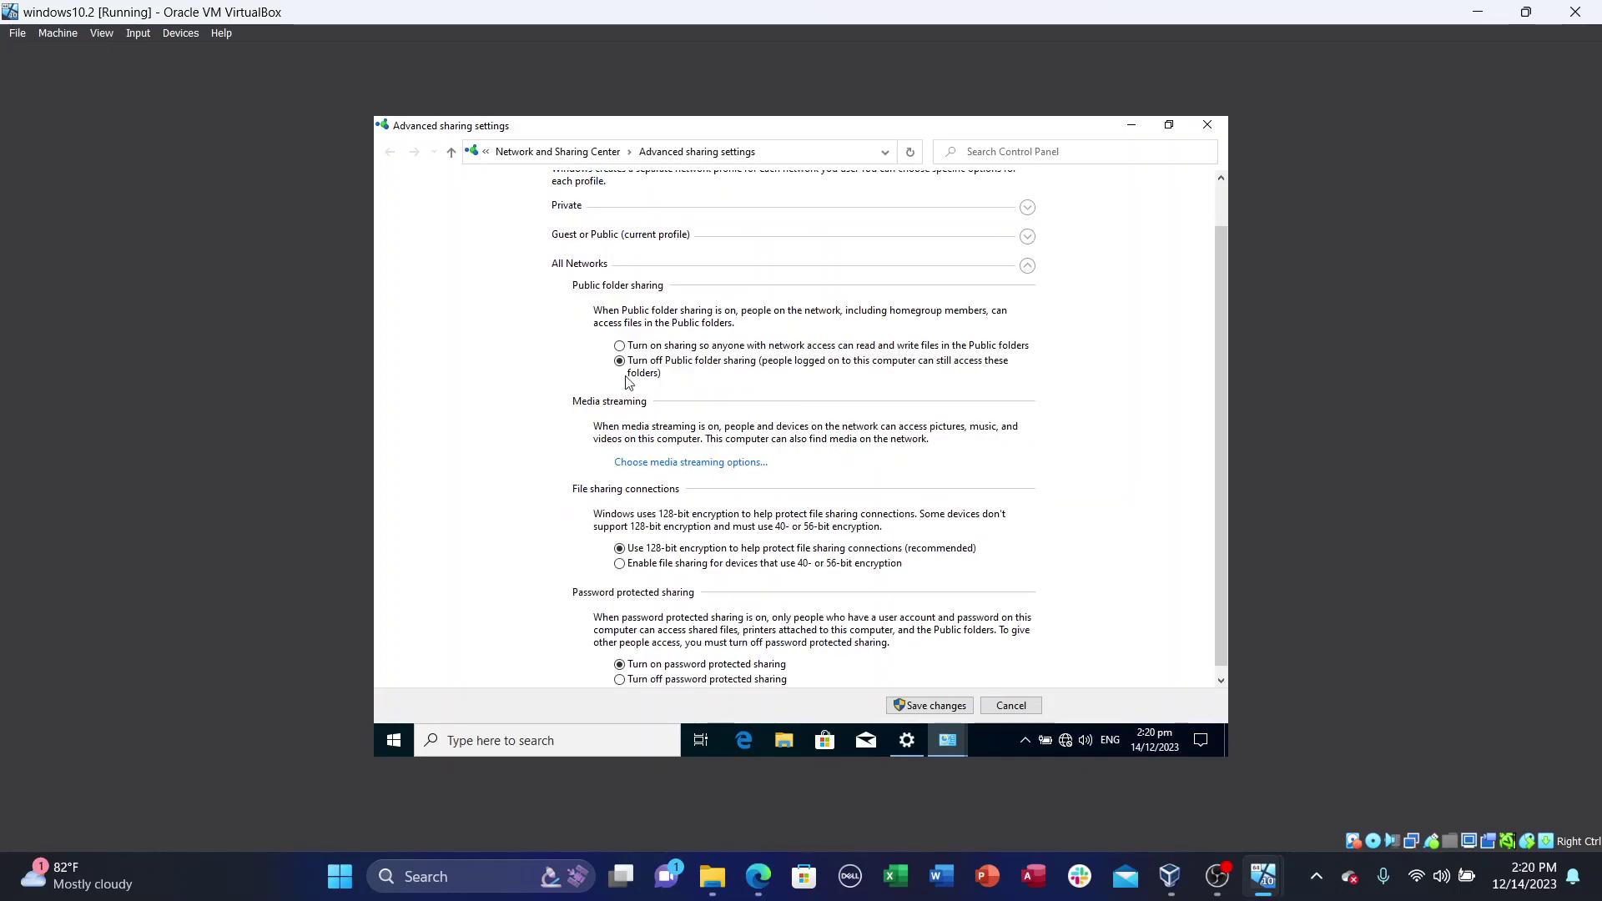
{"action": "left_click", "coordinate": [619, 345]}
{"action": "scroll", "coordinate": [628, 544], "scroll_direction": "down", "scroll_amount": 1}
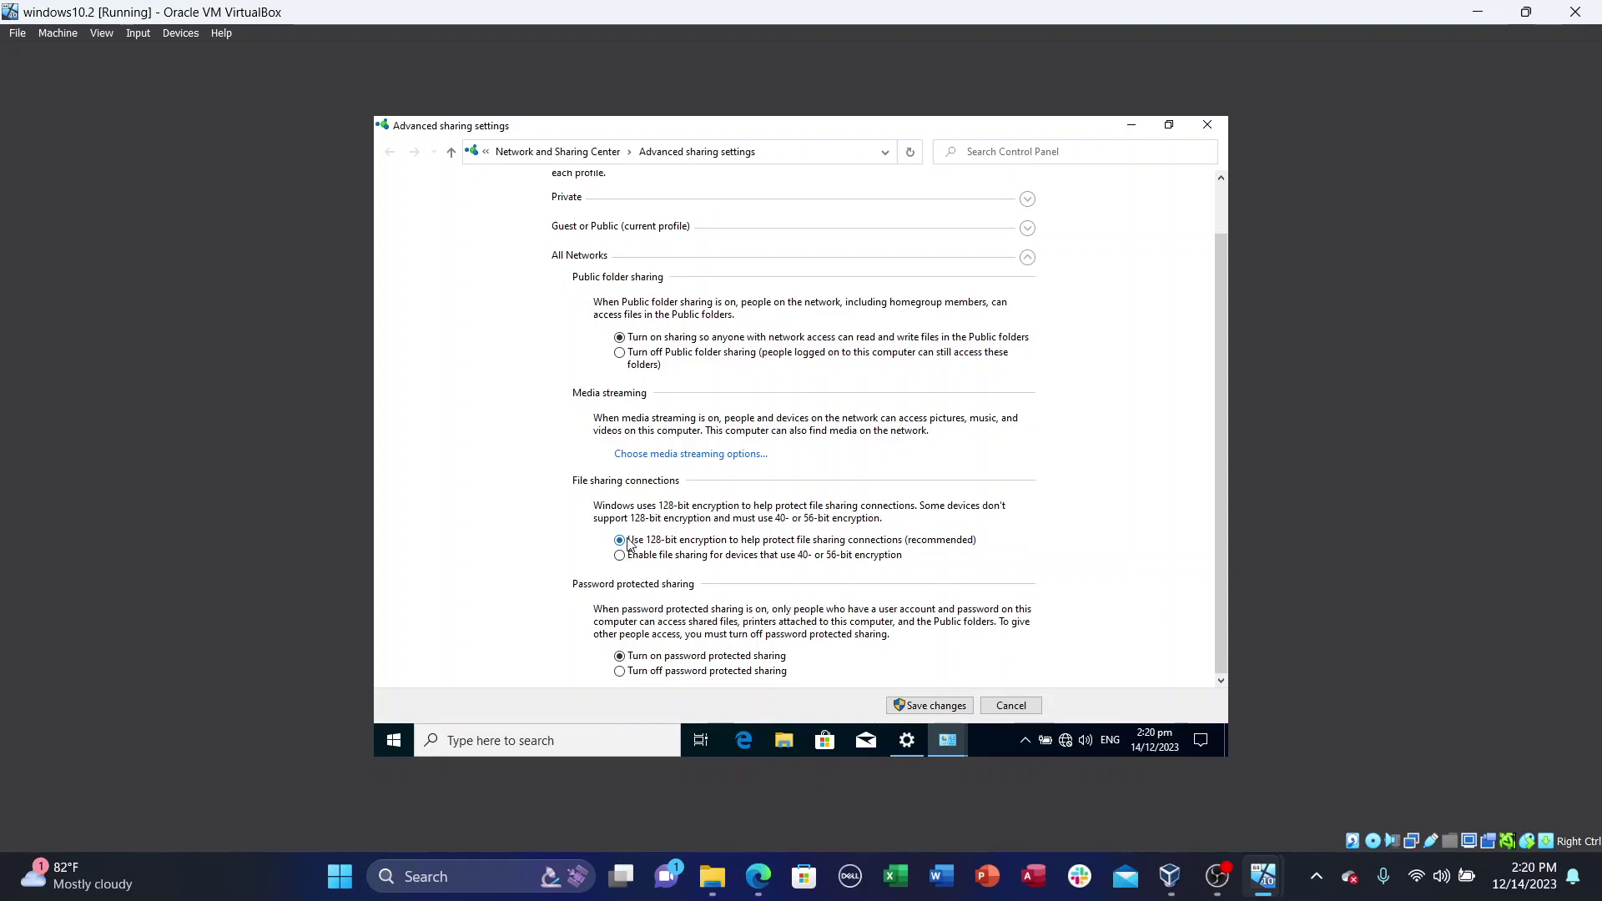
{"action": "left_click", "coordinate": [620, 672]}
{"action": "scroll", "coordinate": [627, 342], "scroll_direction": "up", "scroll_amount": 3}
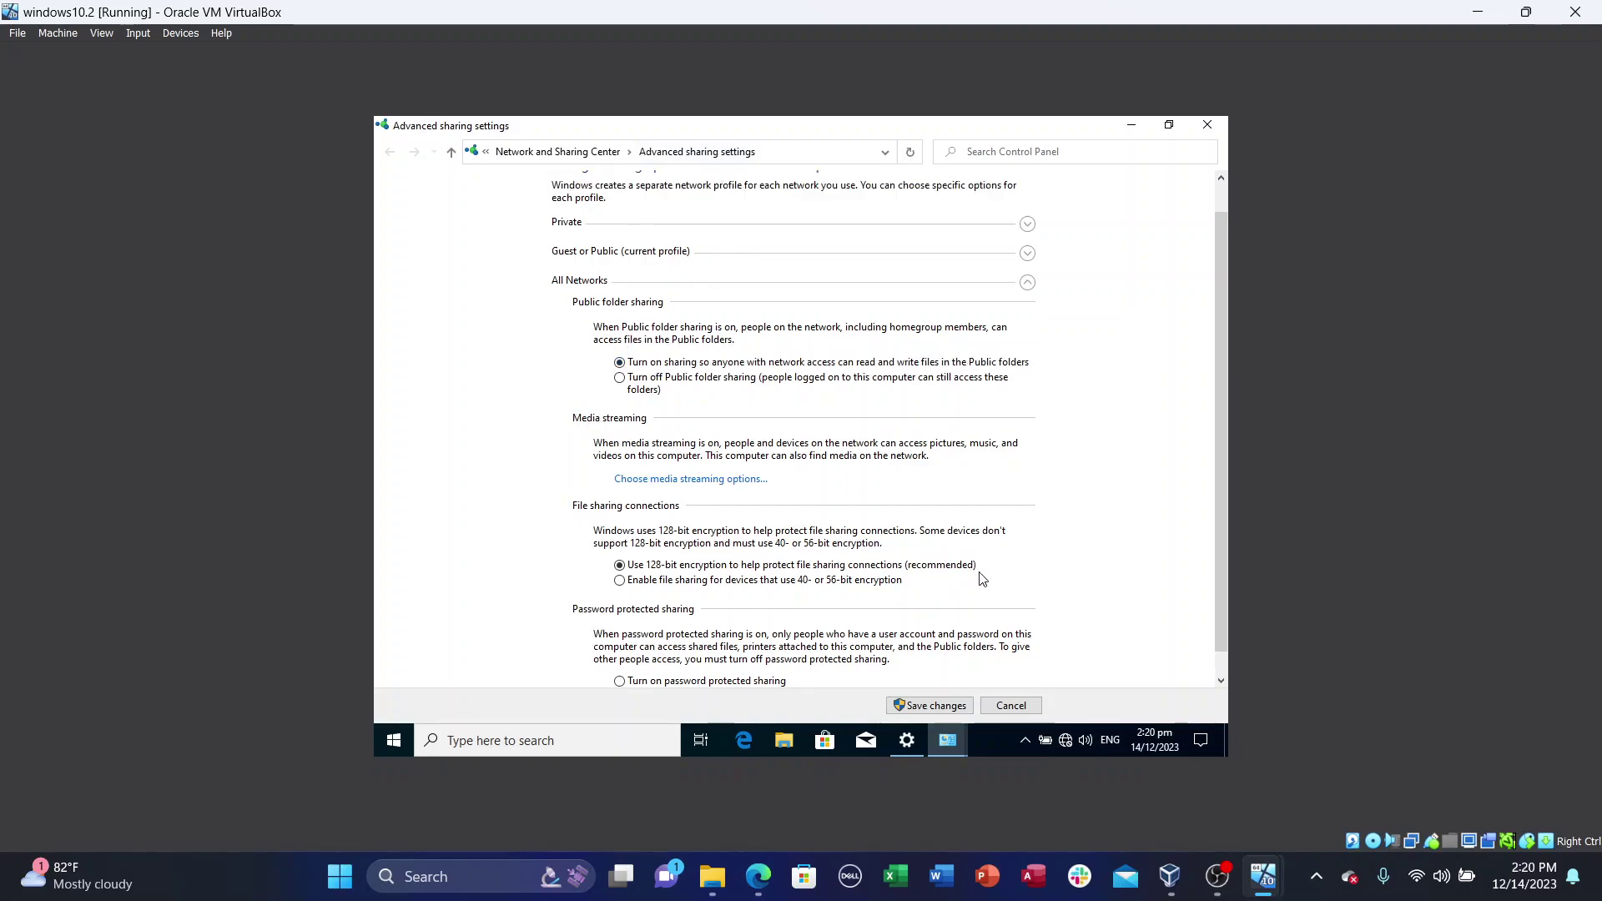
{"action": "left_click", "coordinate": [922, 707]}
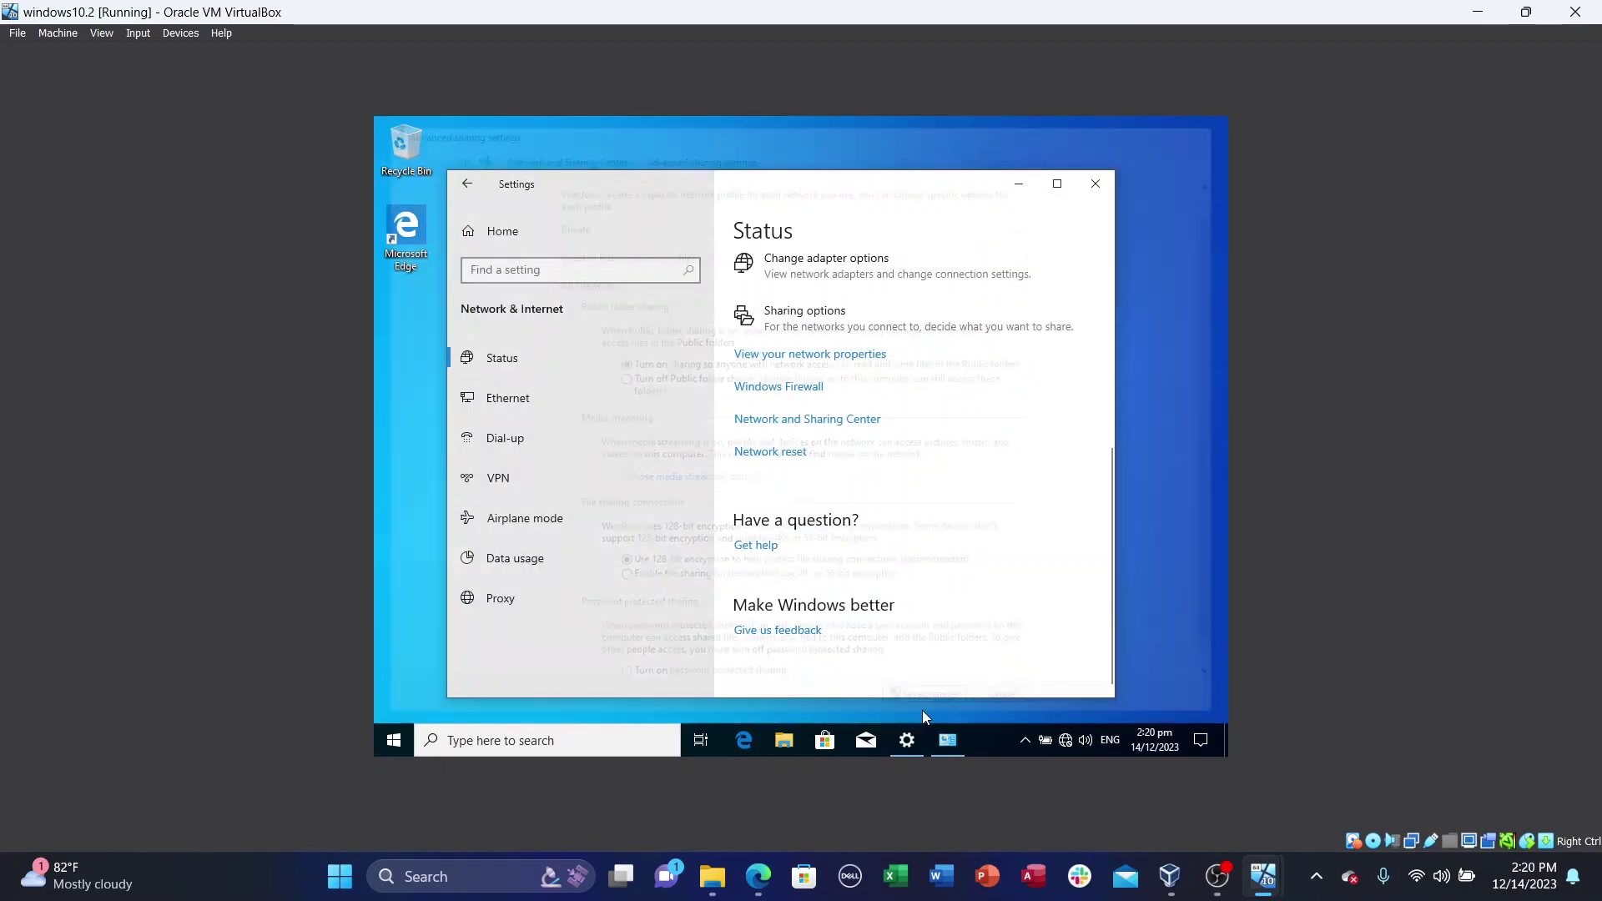
{"action": "left_click", "coordinate": [1091, 181]}
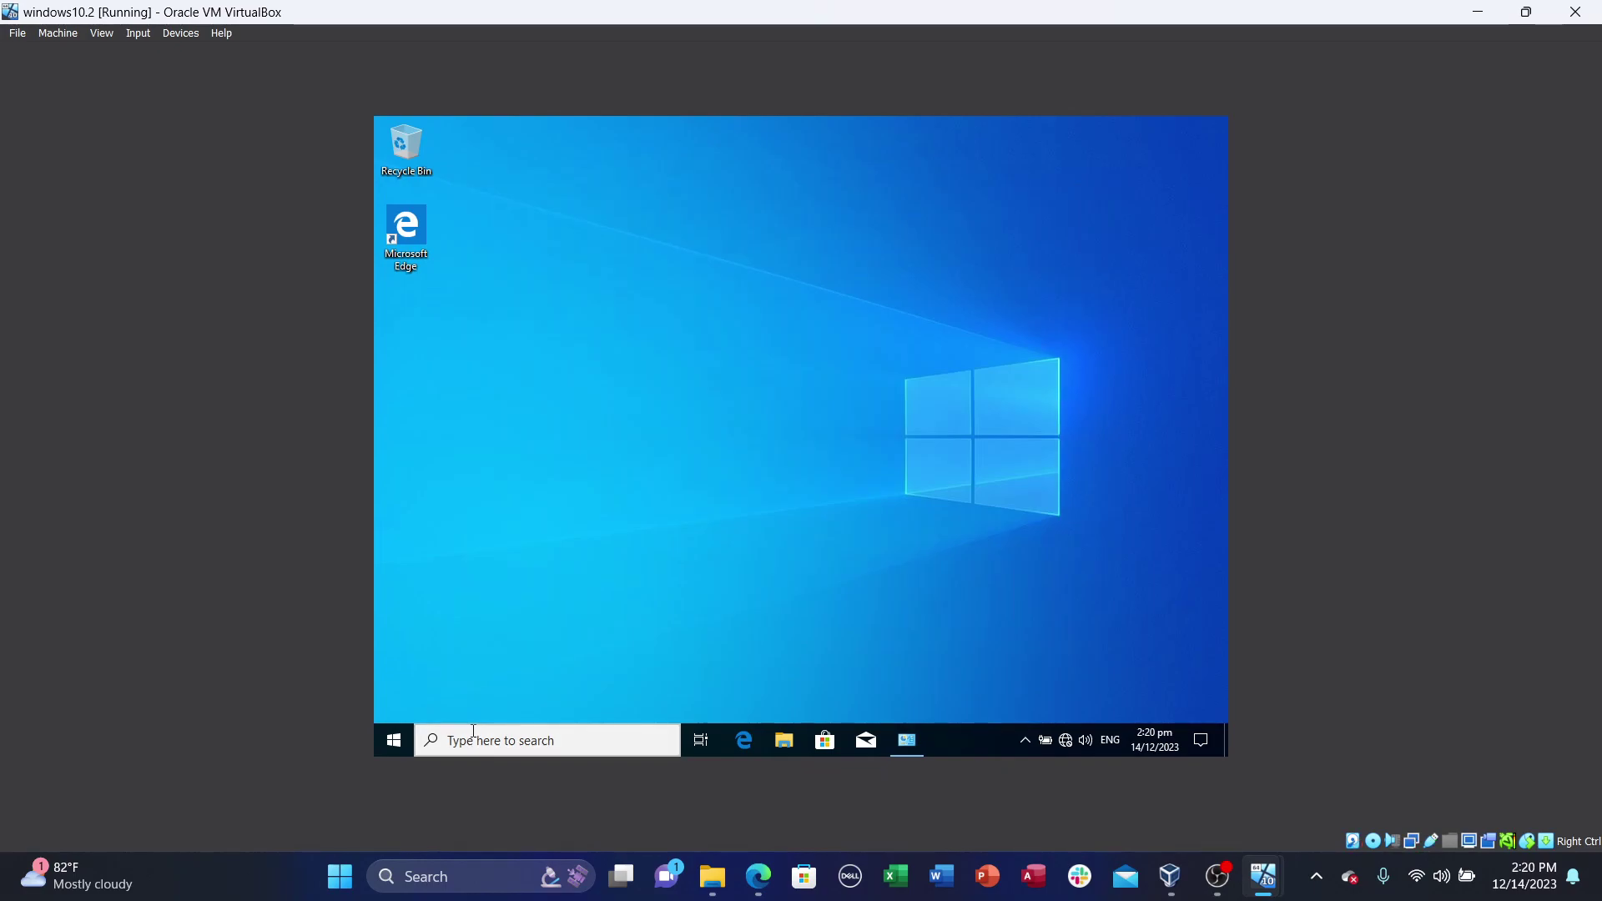
Step: Open Command Prompt on the Windows 10 machine and ping 192.168.0.1
{"action": "left_click", "coordinate": [474, 735]}
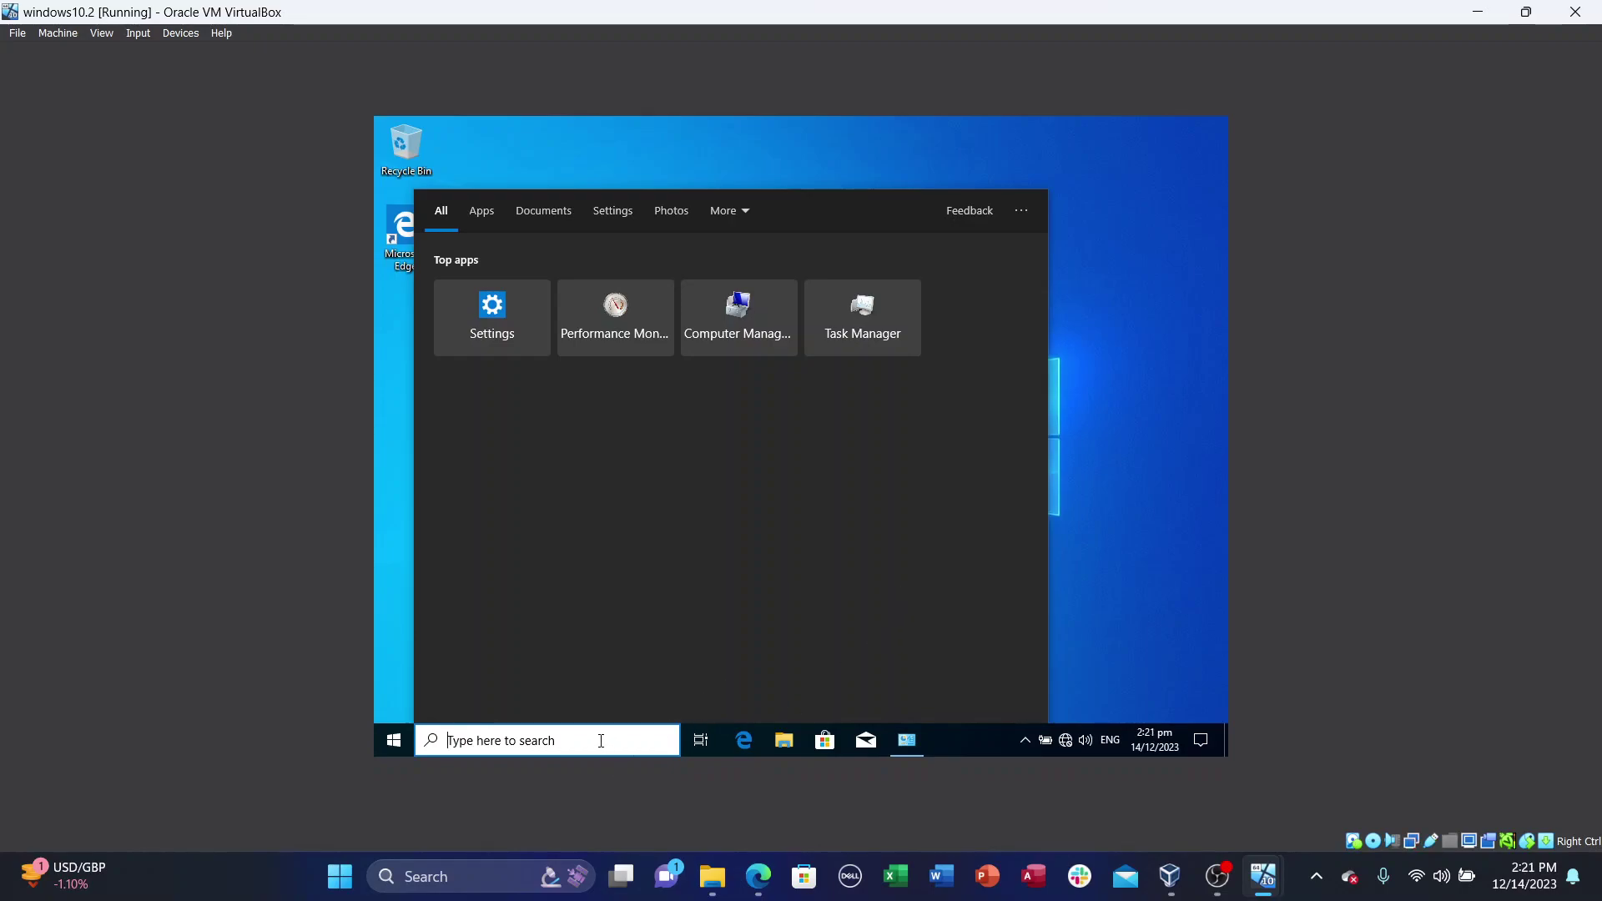
{"action": "type", "text": "cmd"}
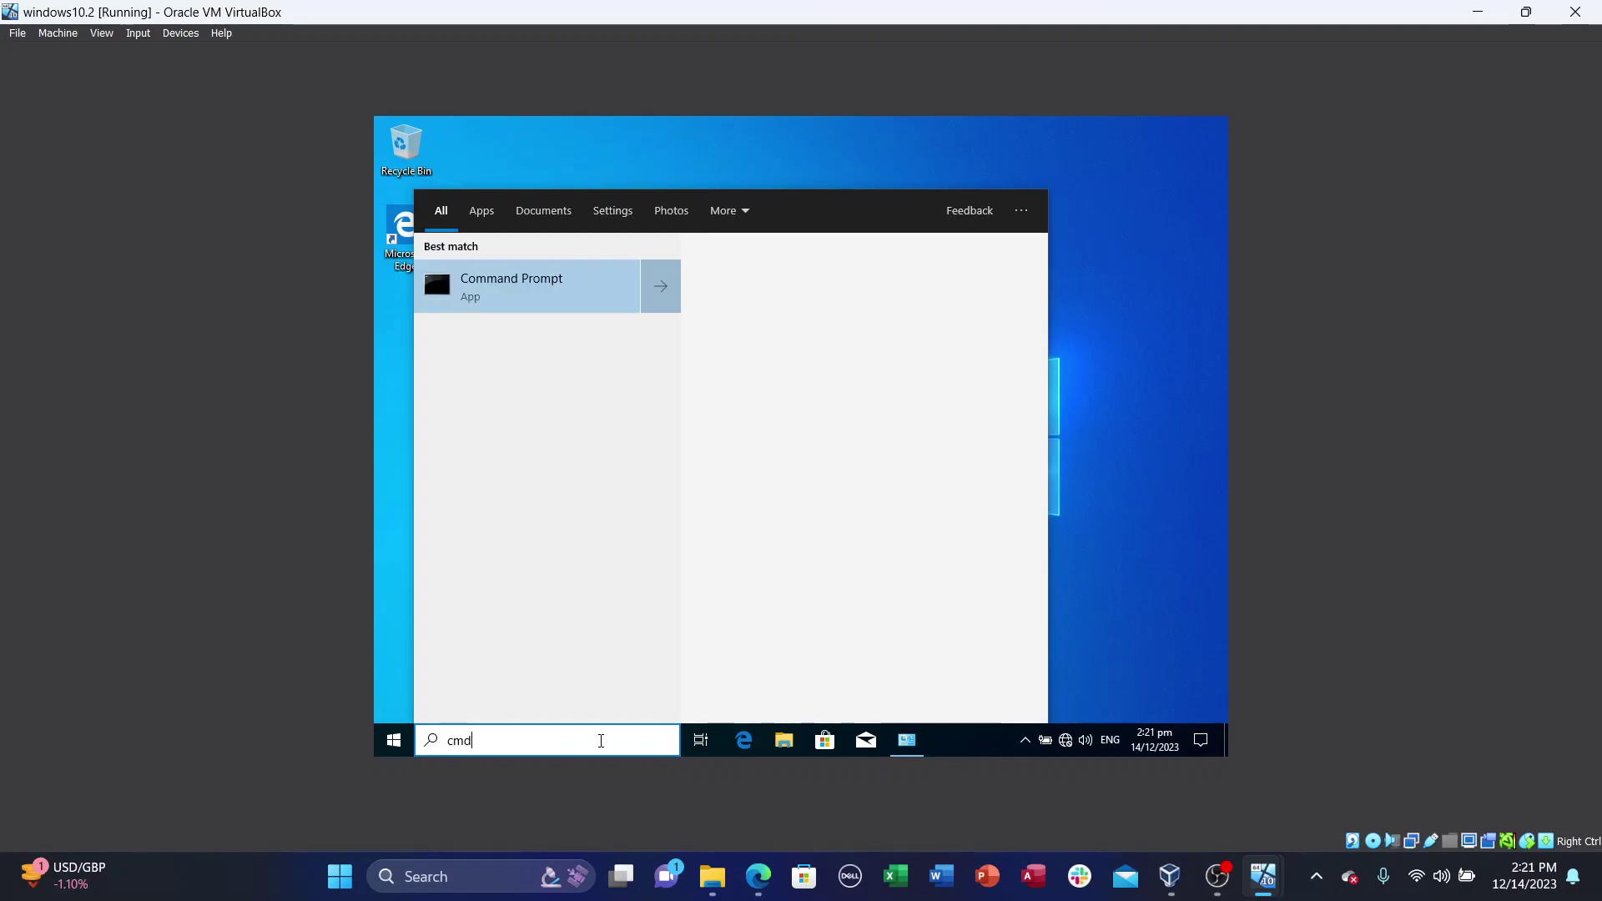
{"action": "left_click", "coordinate": [378, 349]}
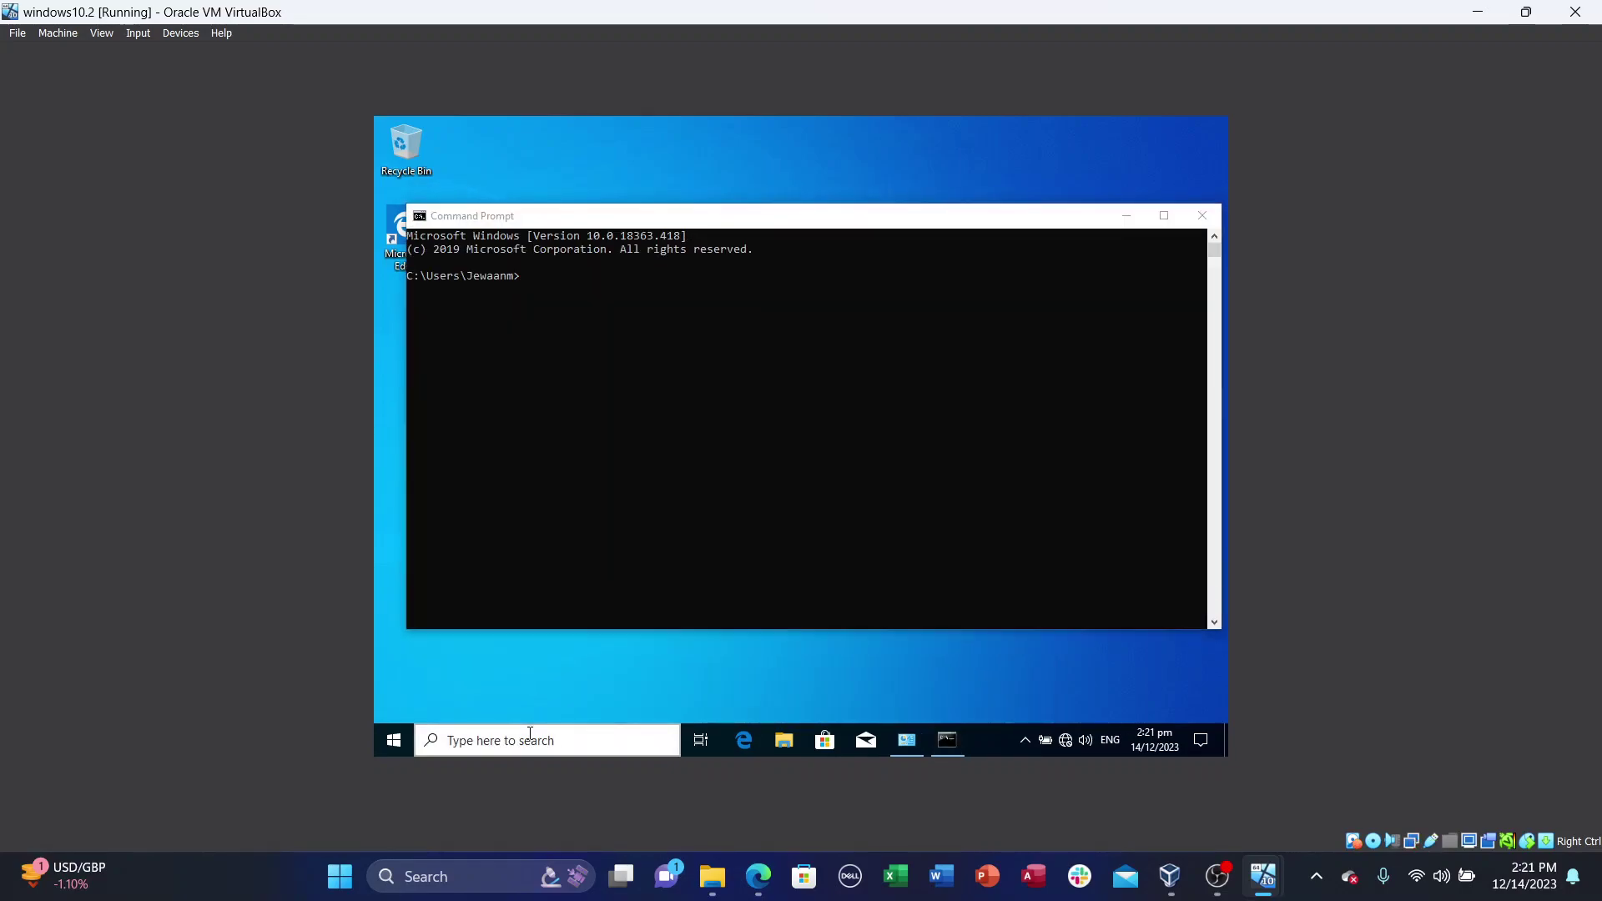
{"action": "key", "text": "super"}
{"action": "left_click", "coordinate": [1027, 159]}
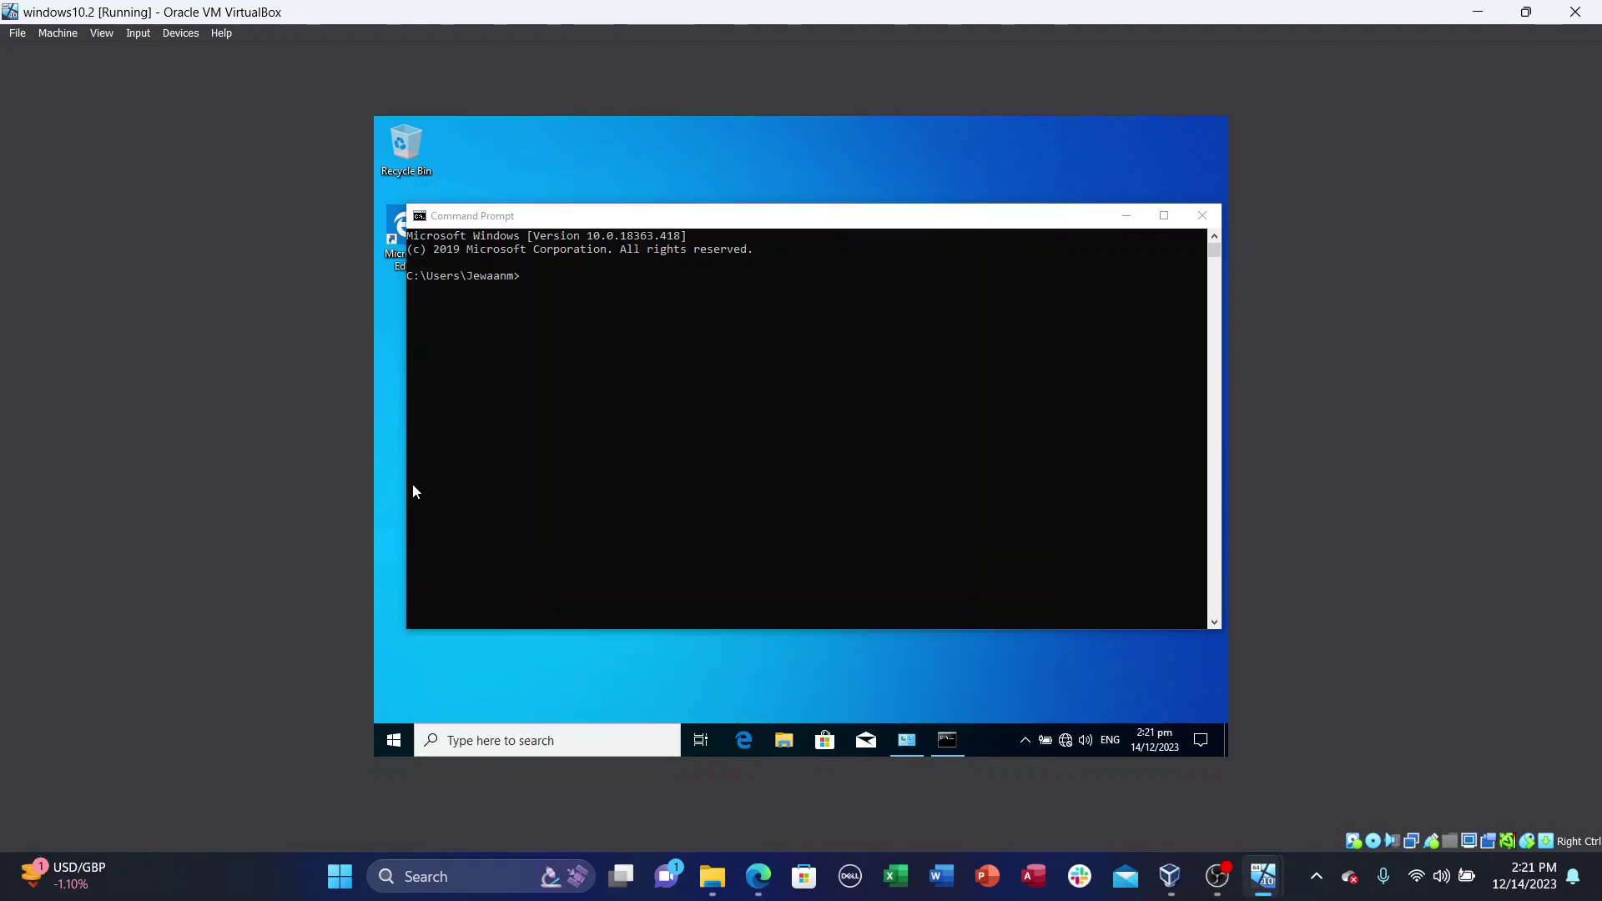
{"action": "left_click", "coordinate": [533, 286]}
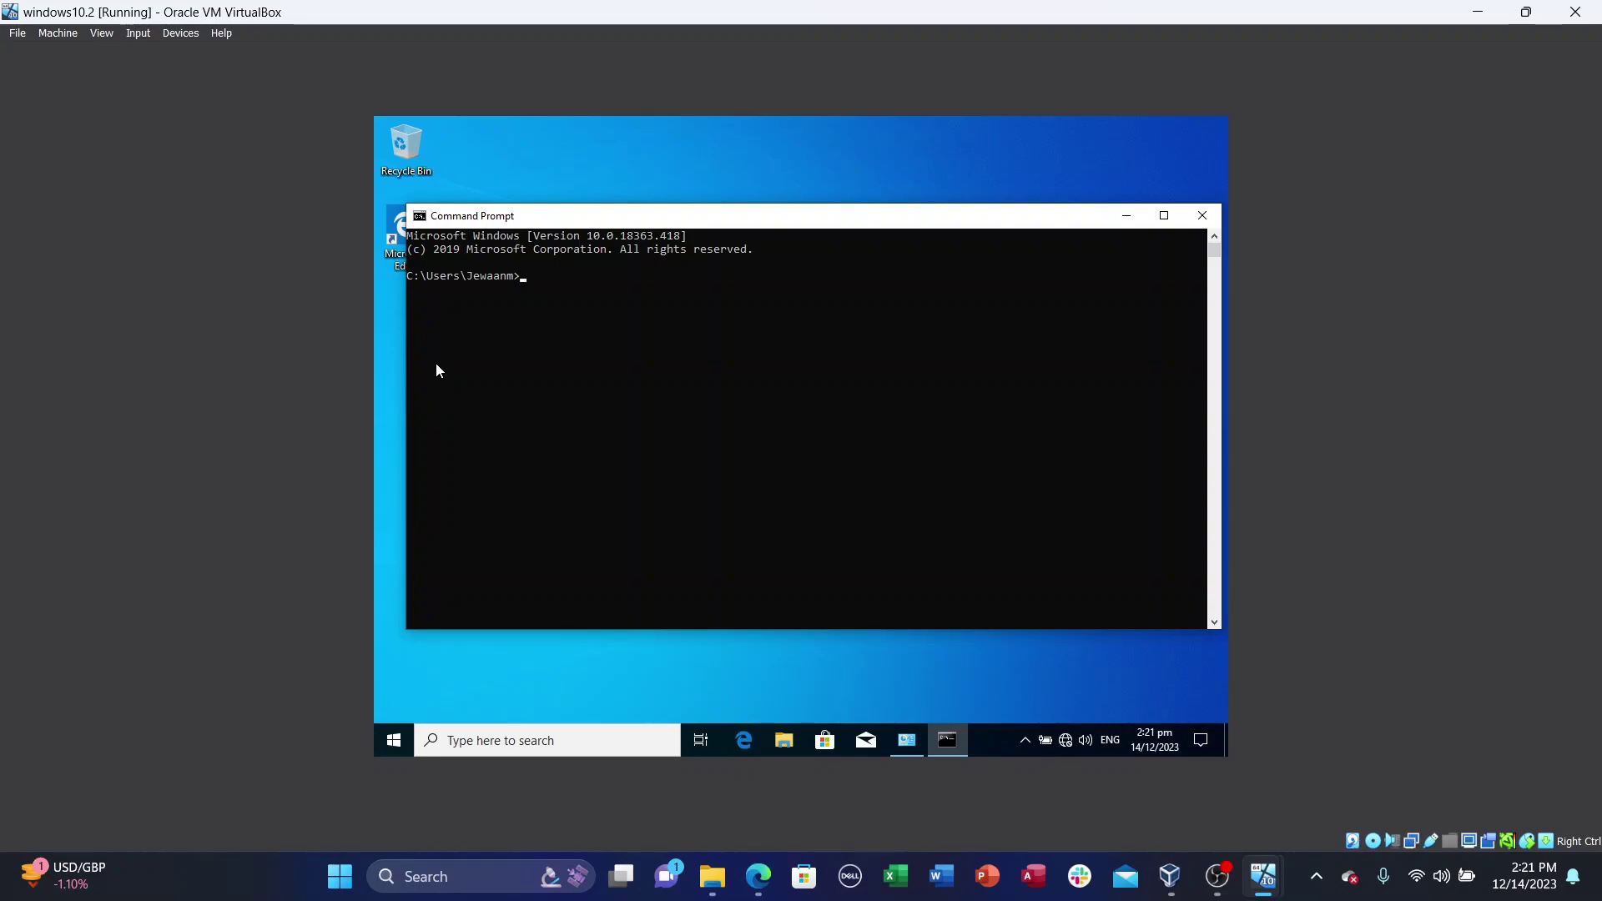
{"action": "type", "text": "ping 192.168.0.1"}
{"action": "key", "text": "Return"}
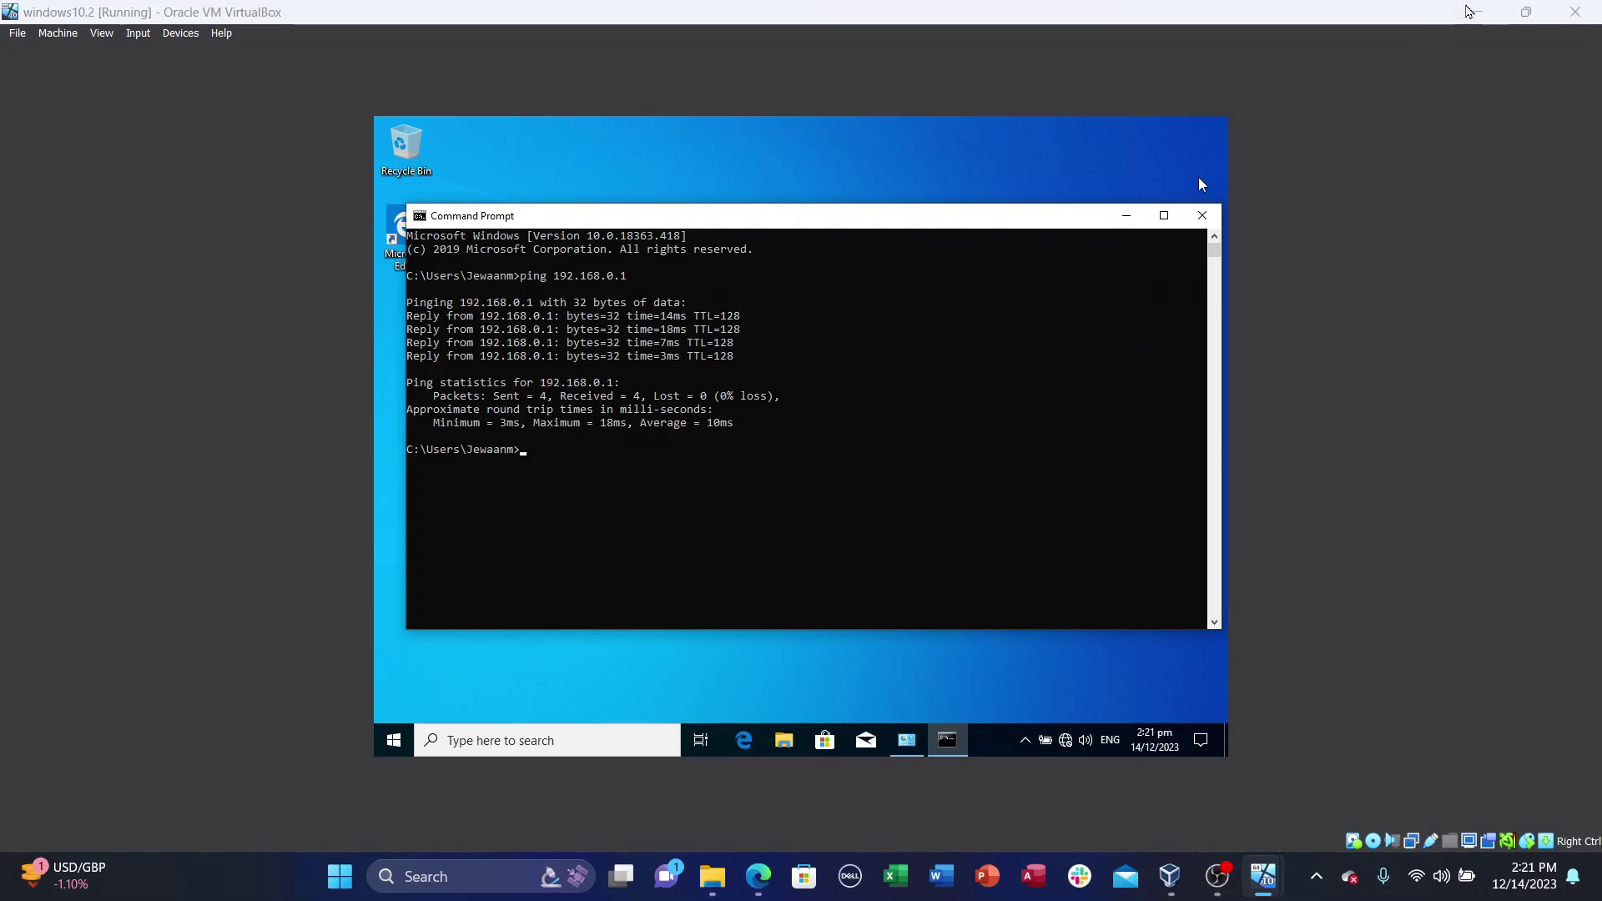
Step: Switch to the server2019.2 virtual machine and open Command Prompt there
{"action": "left_click", "coordinate": [1477, 11]}
{"action": "mouse_move", "coordinate": [1266, 880]}
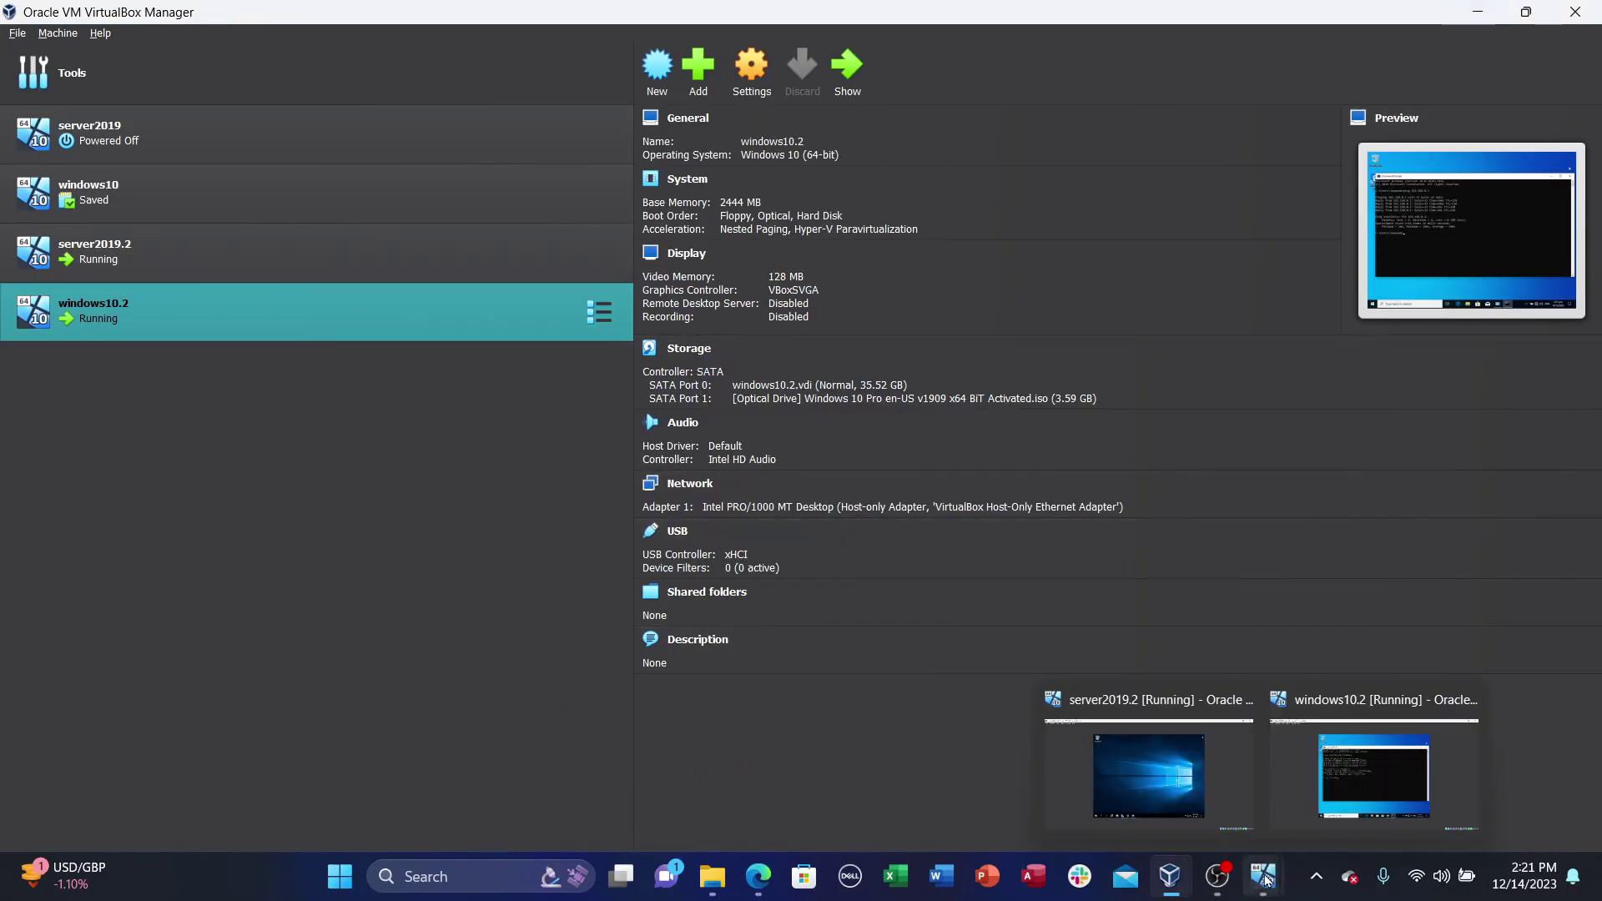
{"action": "left_click", "coordinate": [1168, 822]}
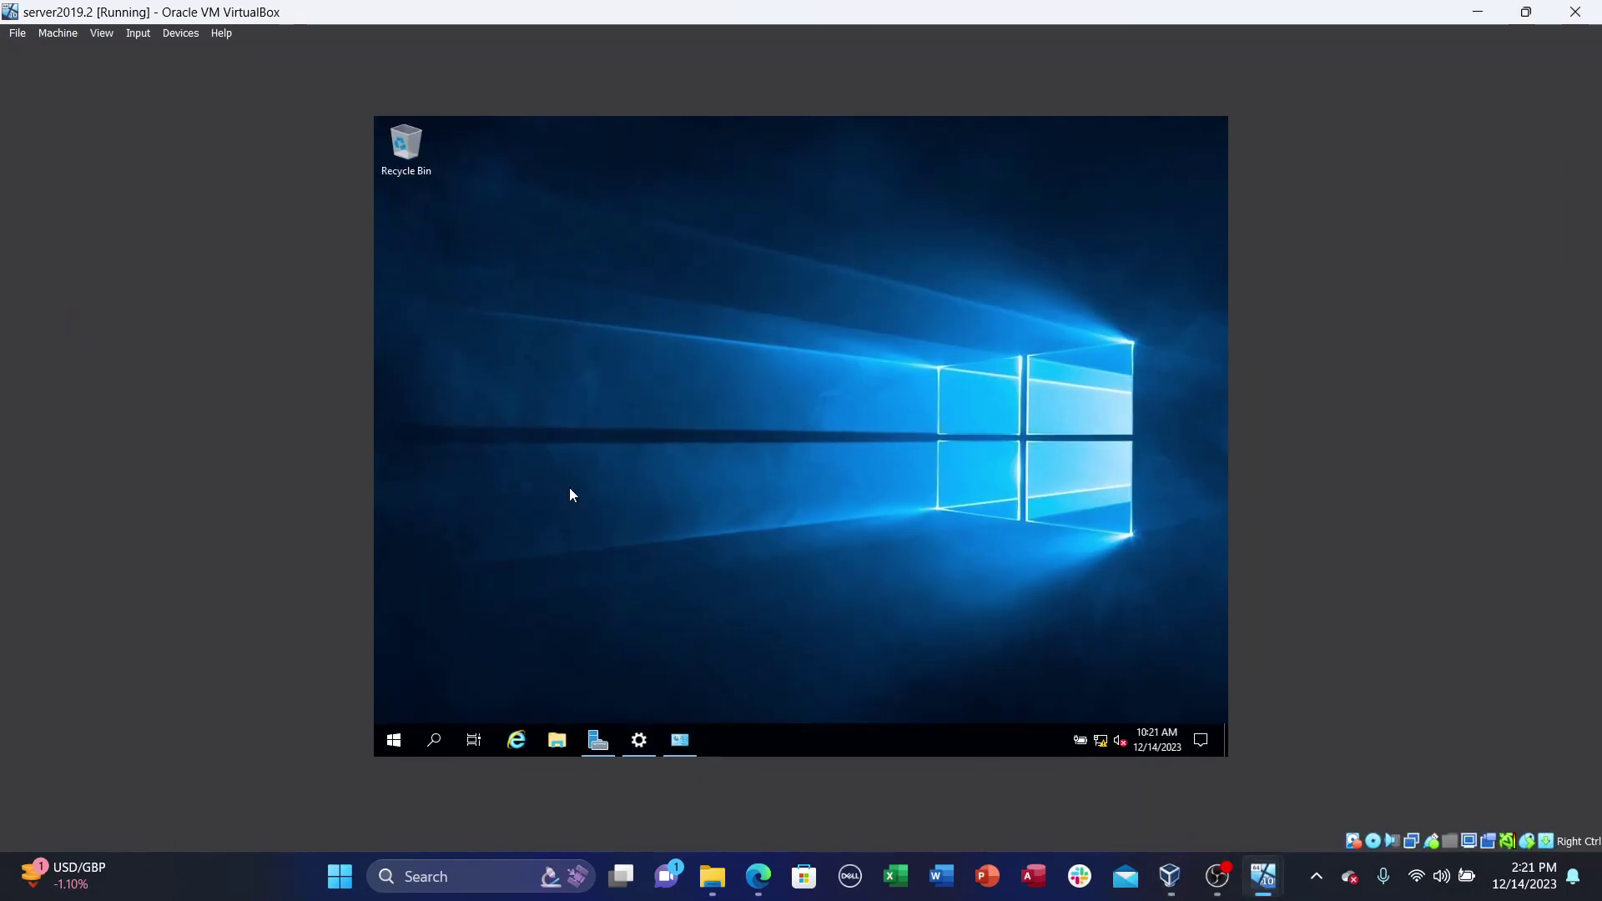
{"action": "left_click", "coordinate": [434, 741]}
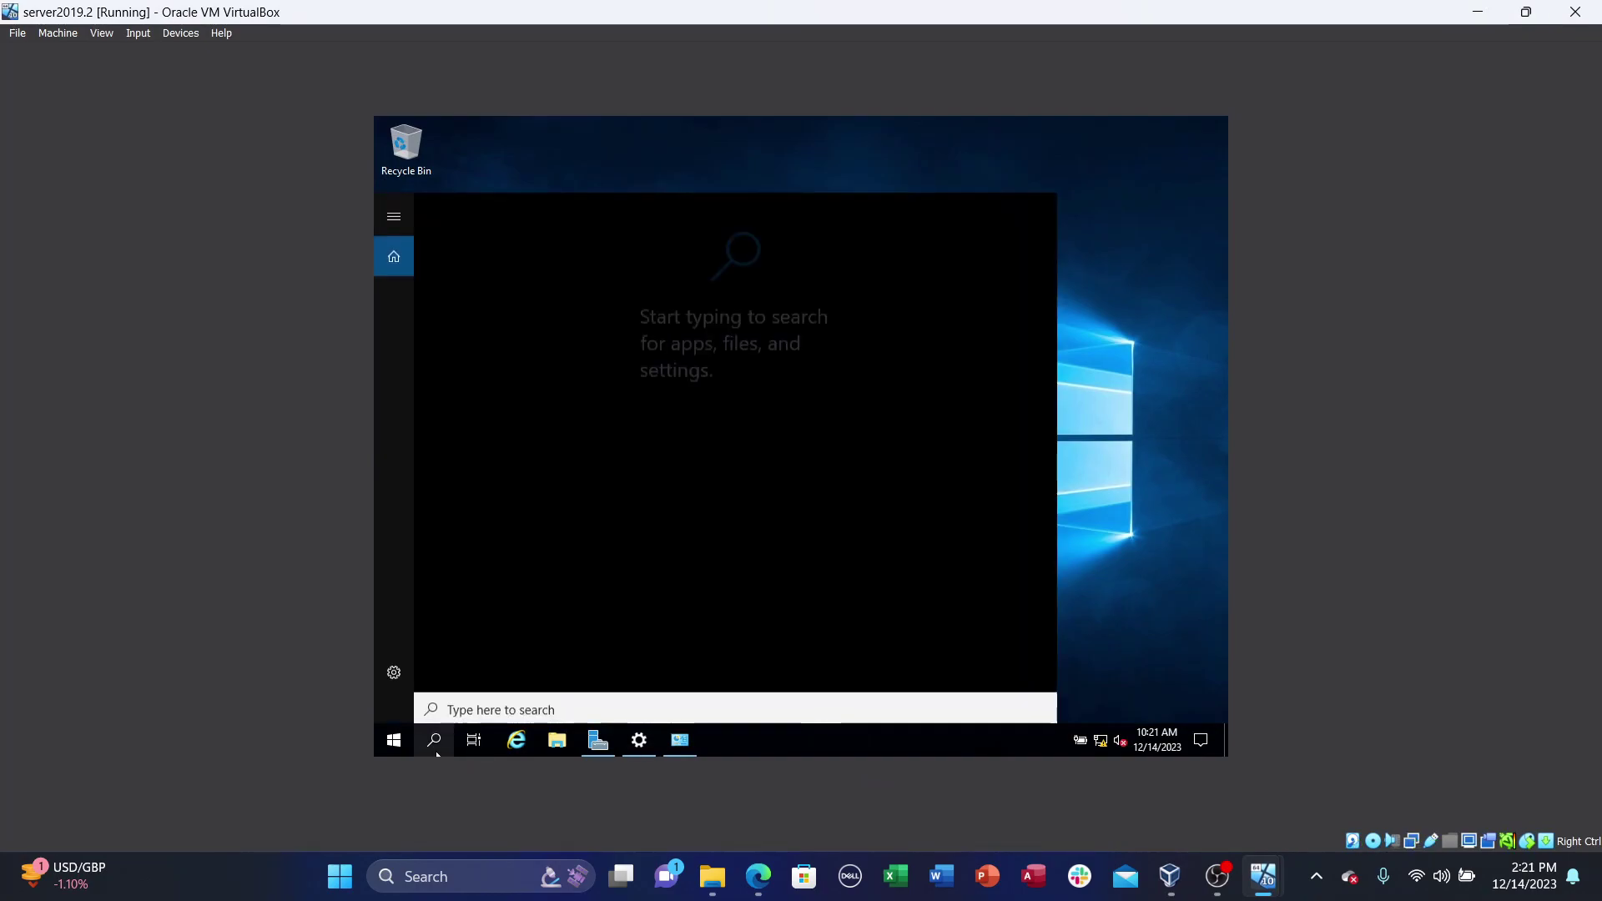
{"action": "type", "text": "c"}
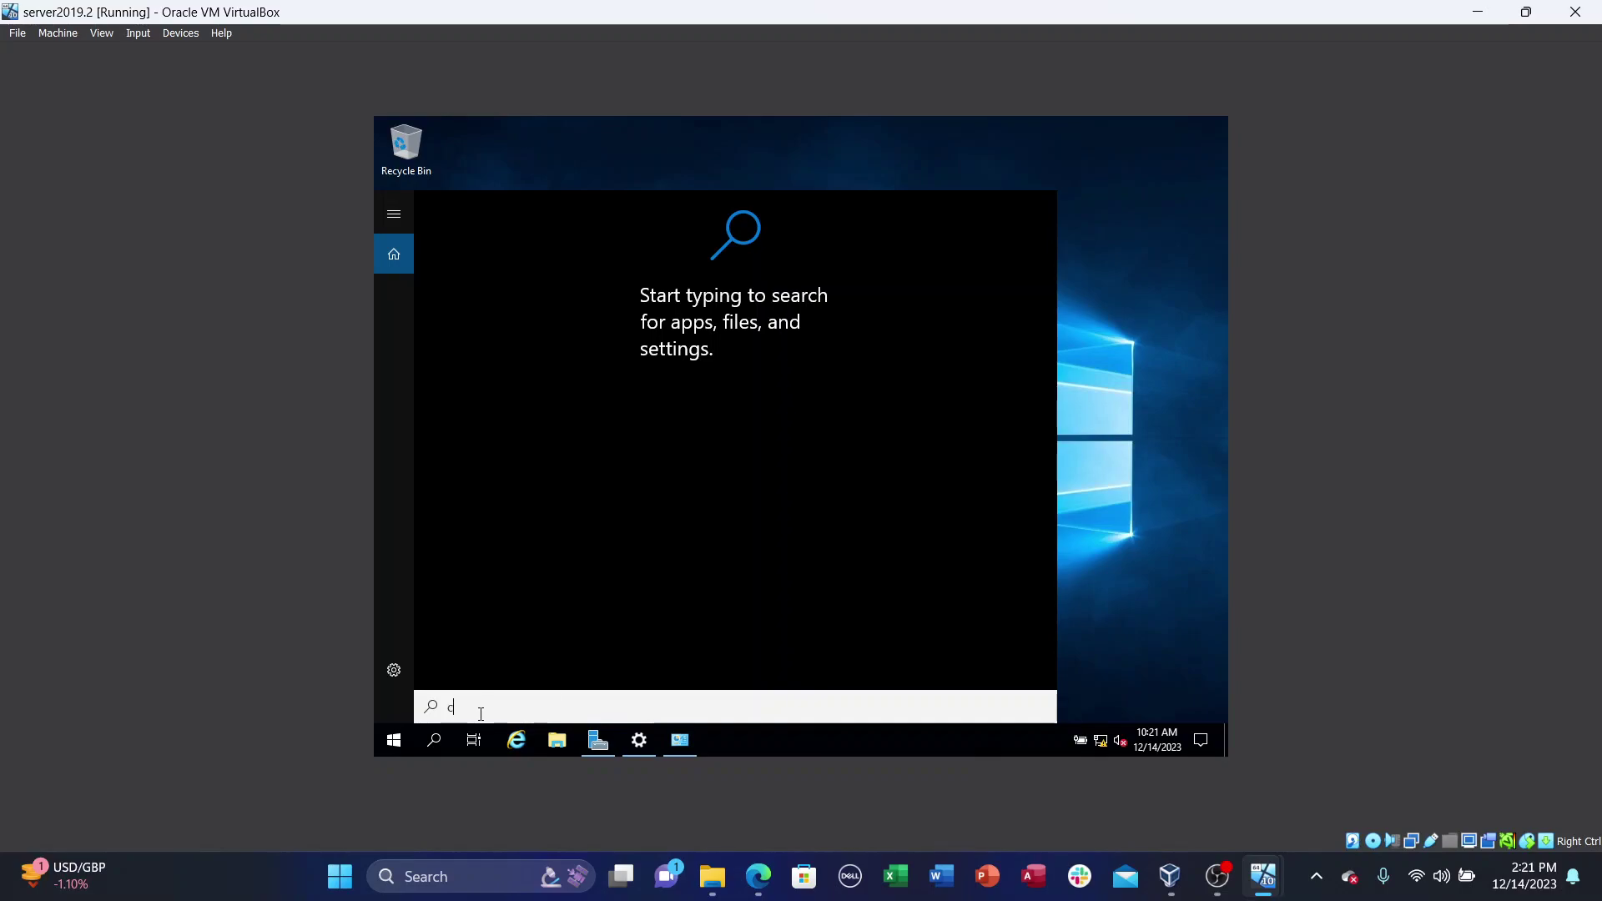
{"action": "type", "text": "md"}
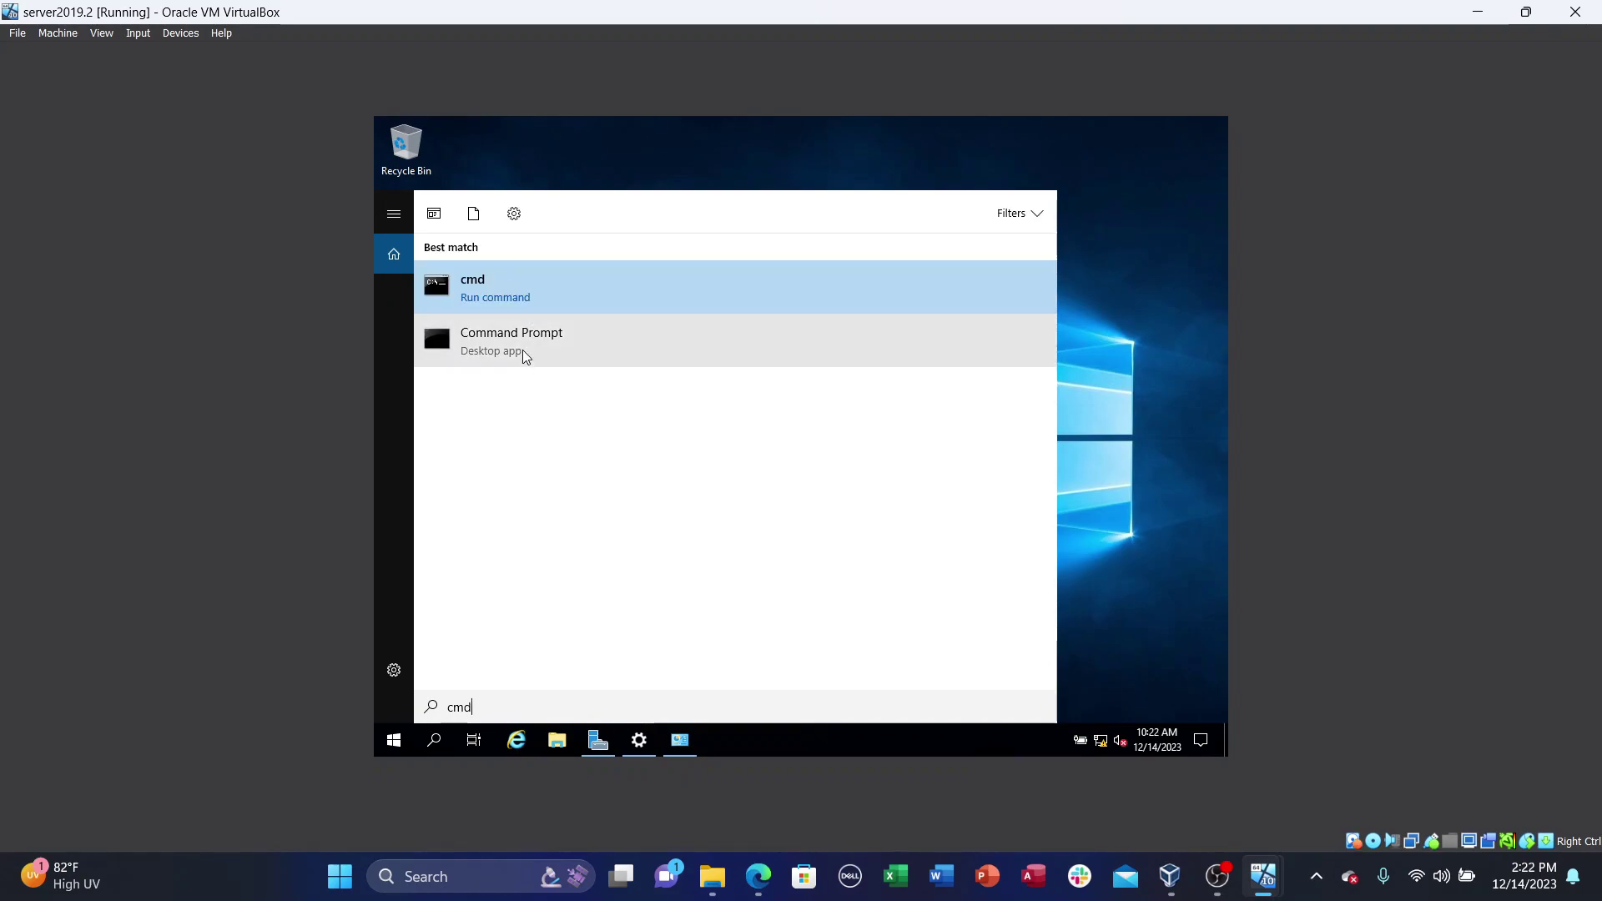
{"action": "left_click", "coordinate": [524, 357]}
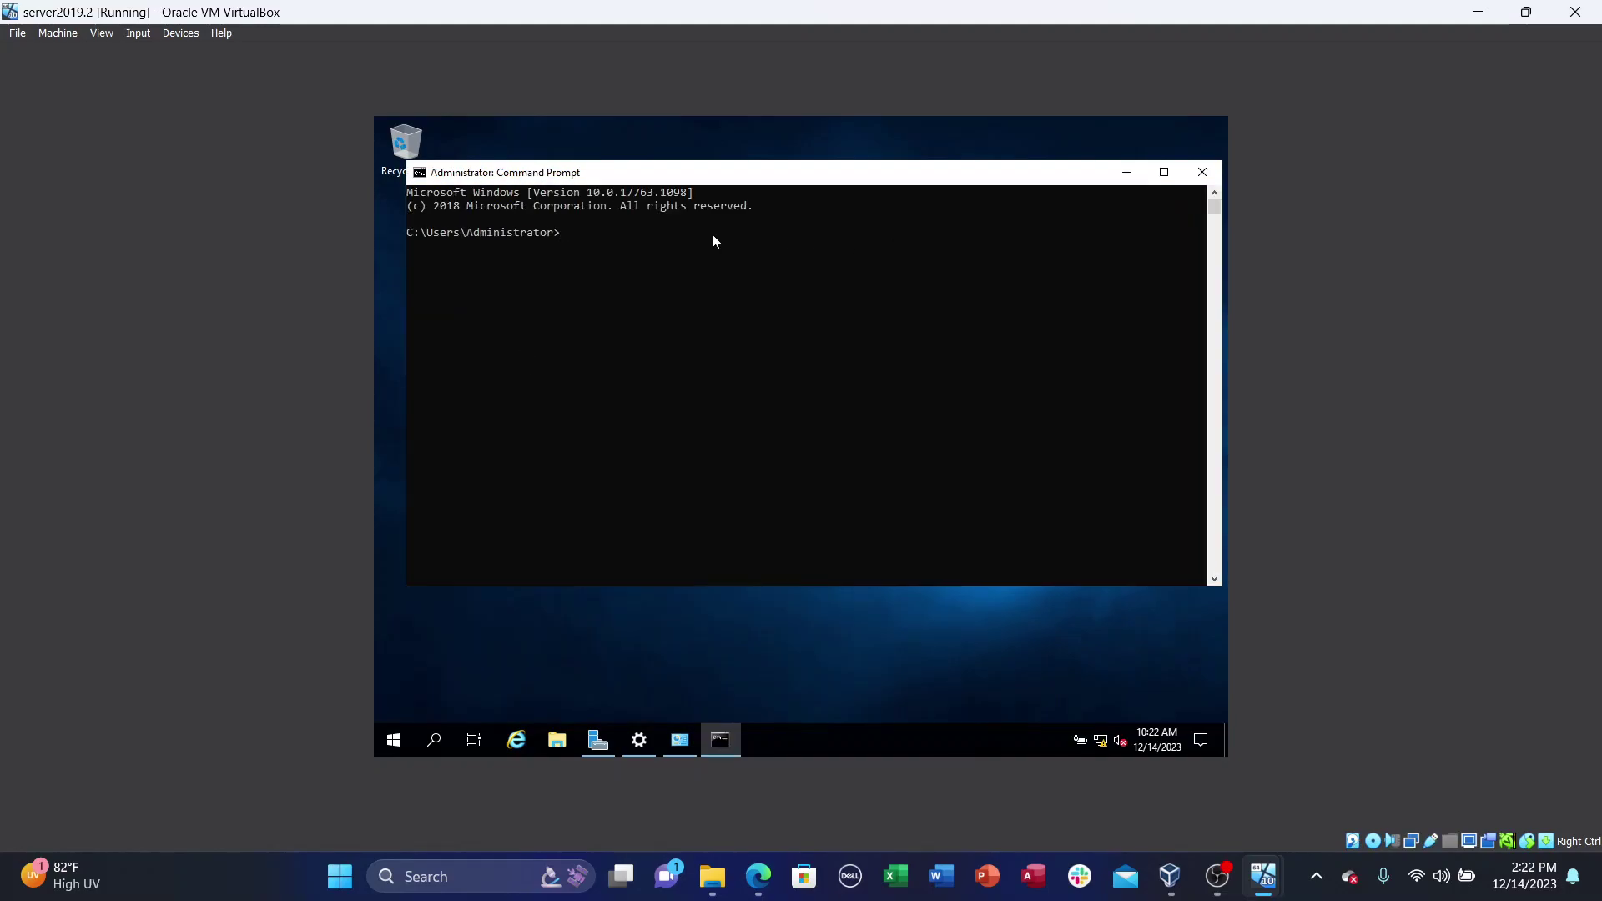
Step: Ping 192.168.0.2 from the server to test the connection to the Windows 10 machine, and close Command Prompt
{"action": "type", "text": "ping 192.168.0.2"}
{"action": "key", "text": "Return"}
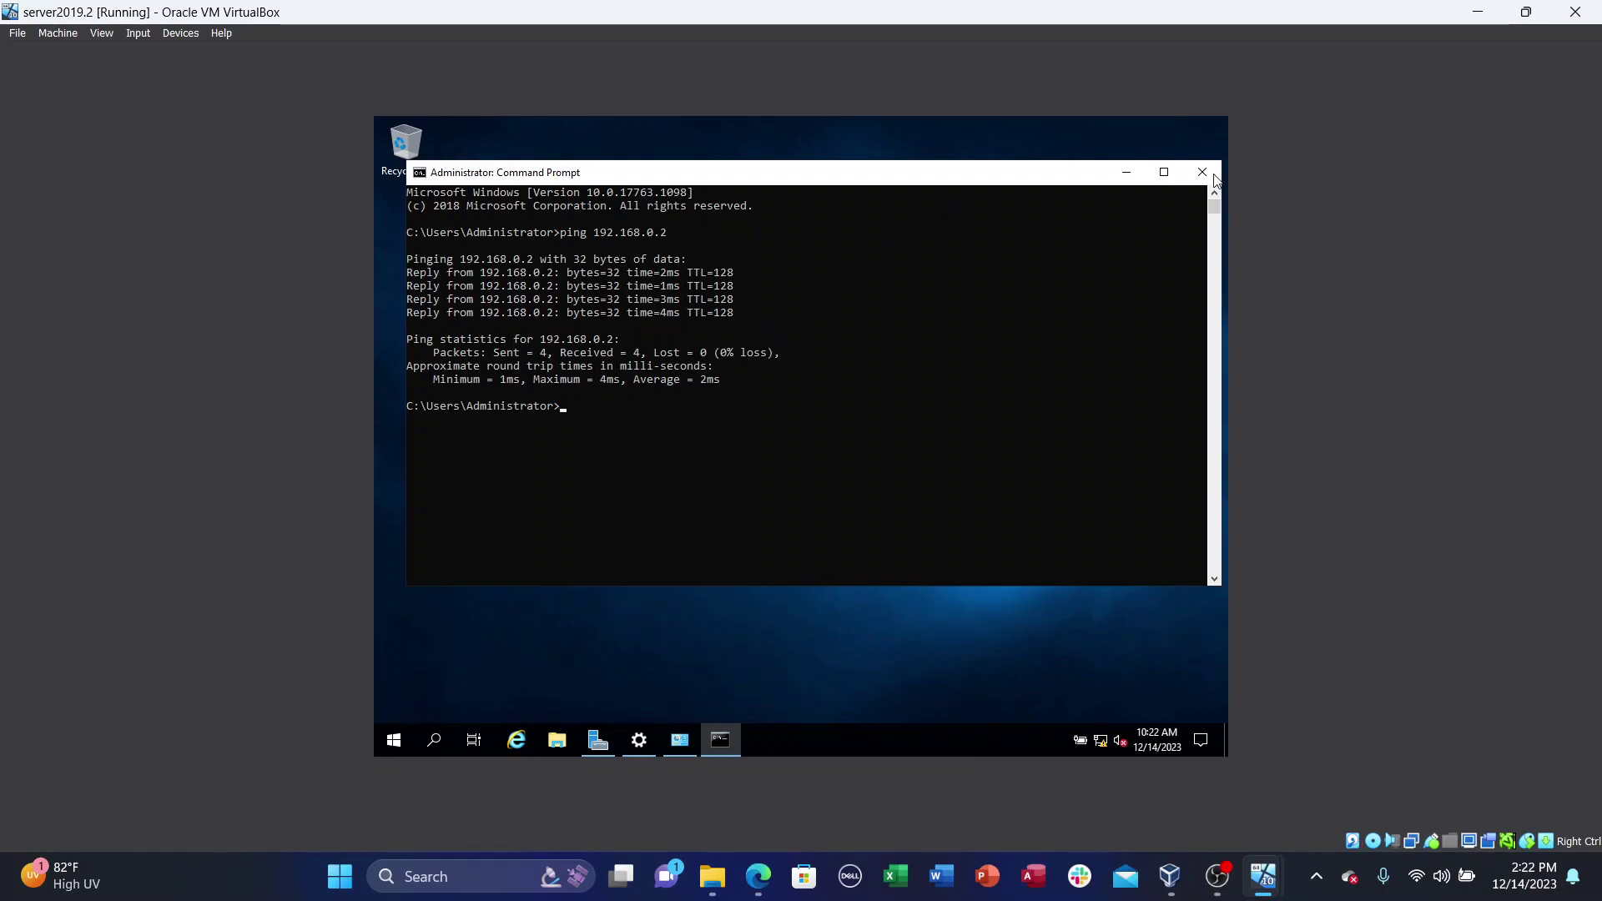
{"action": "left_click", "coordinate": [1202, 173]}
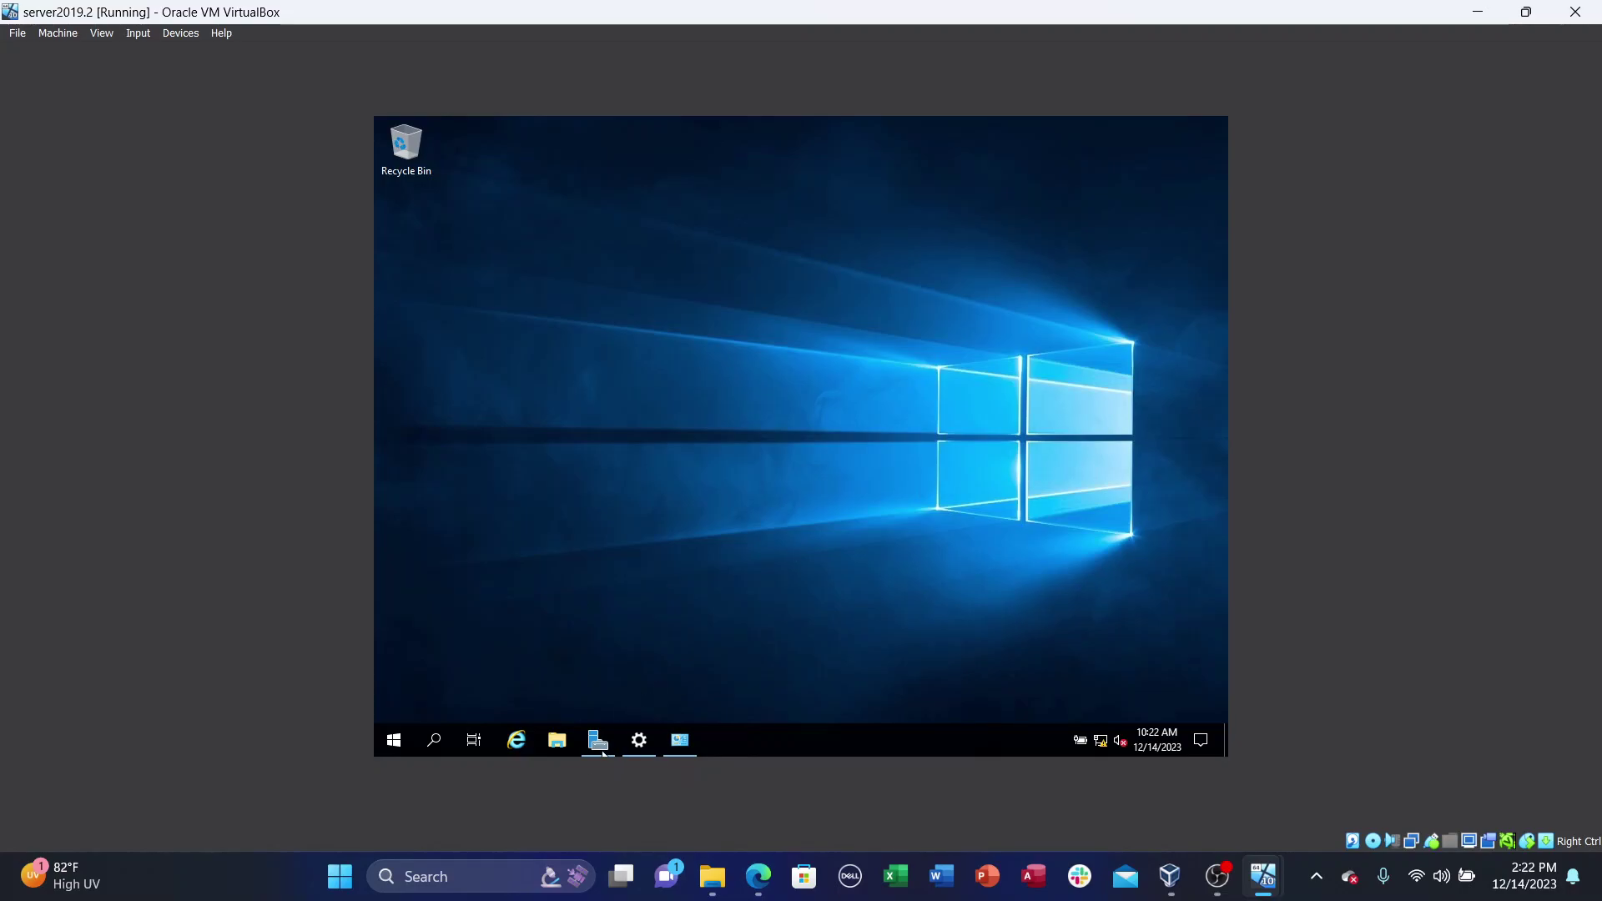
Step: Open the server's system properties from This PC in File Explorer and bring up the computer name change dialog
{"action": "left_click", "coordinate": [562, 752]}
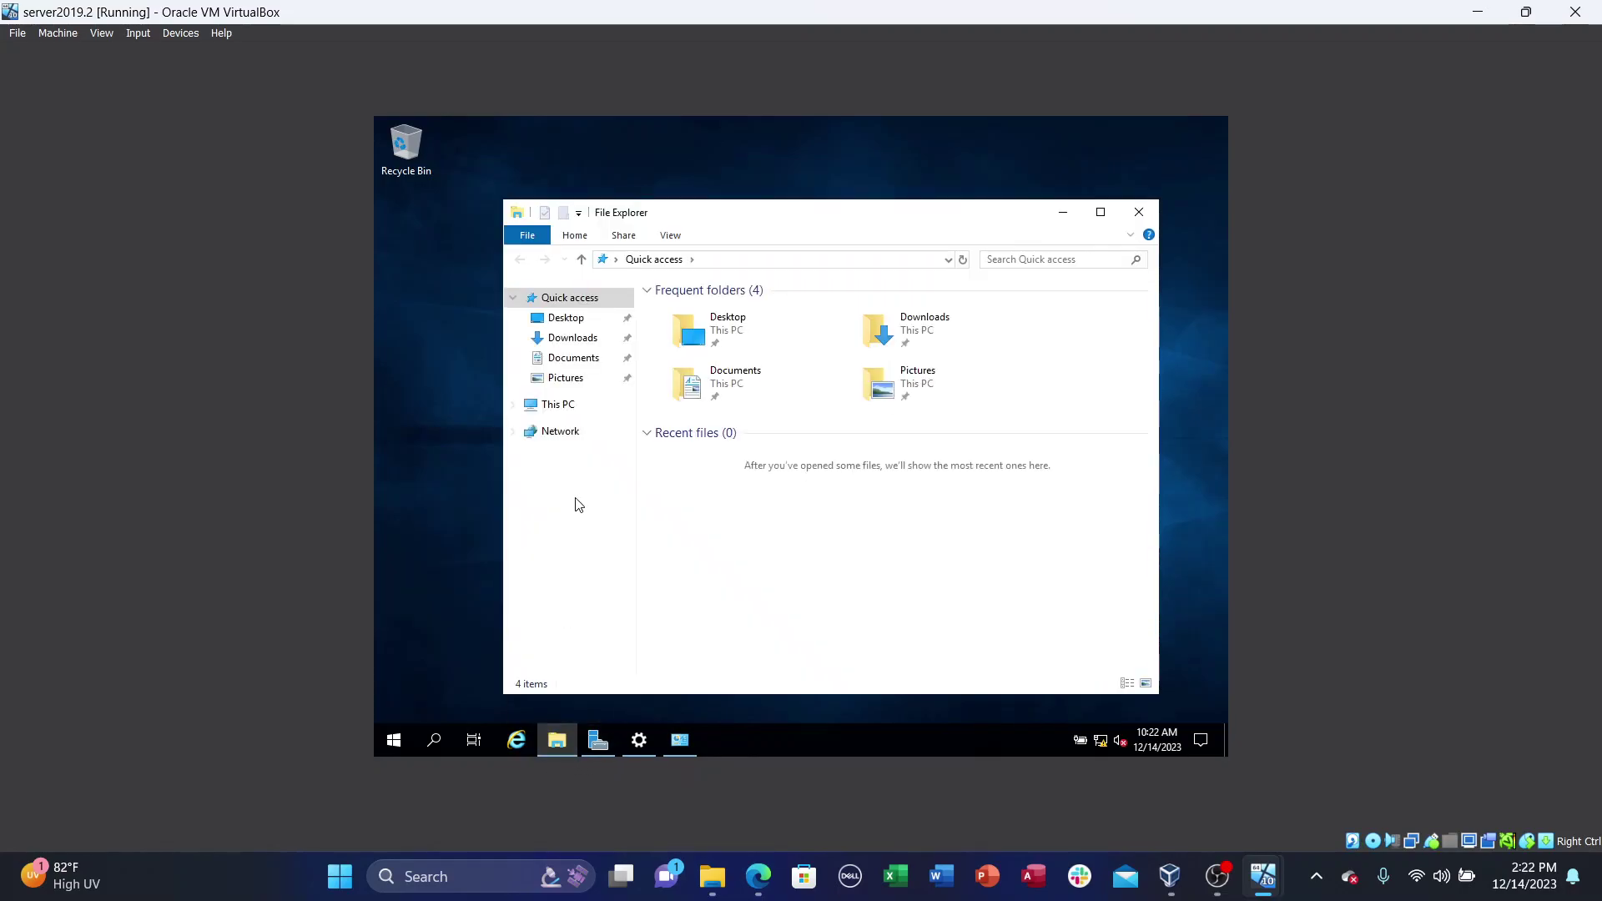
{"action": "right_click", "coordinate": [559, 411]}
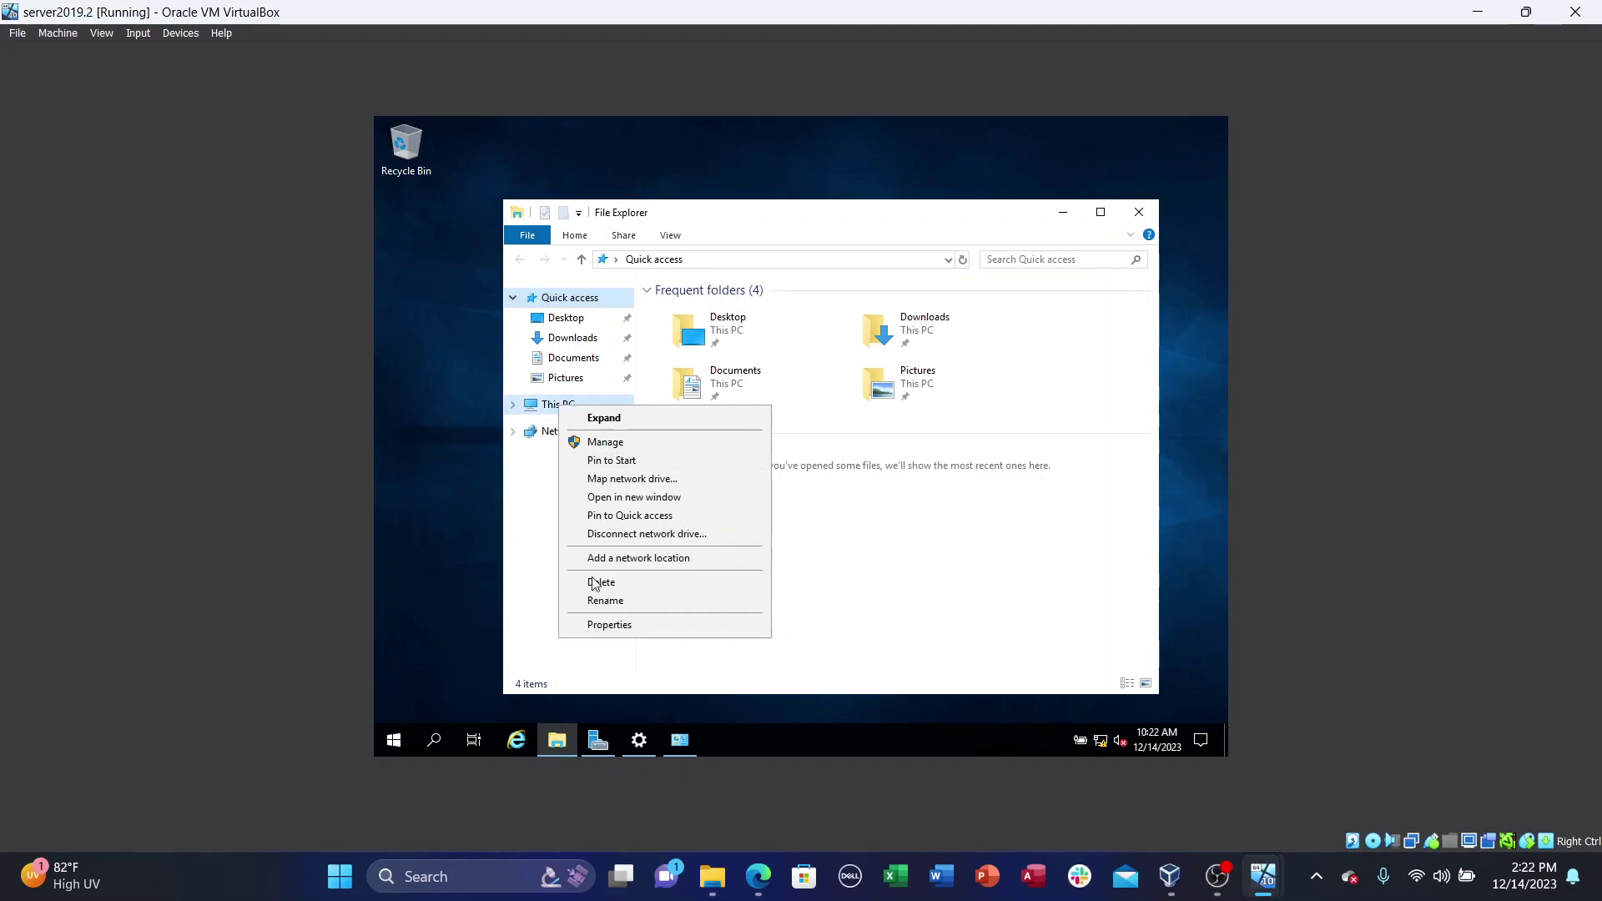
{"action": "left_click", "coordinate": [613, 632]}
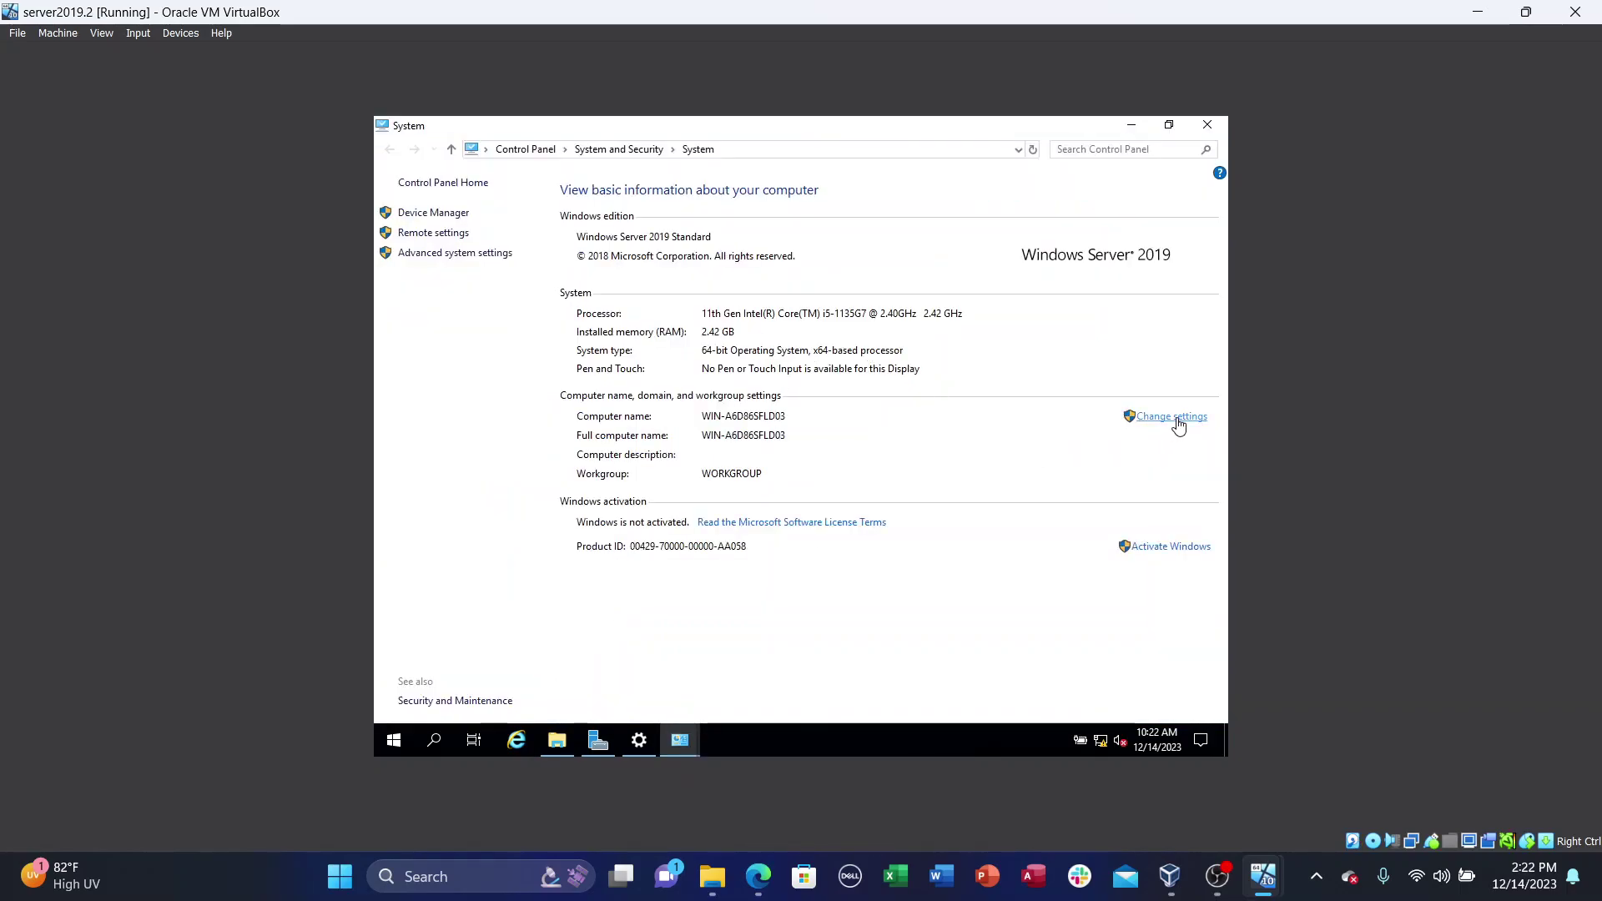
{"action": "left_click", "coordinate": [1172, 417]}
{"action": "left_click", "coordinate": [727, 385]}
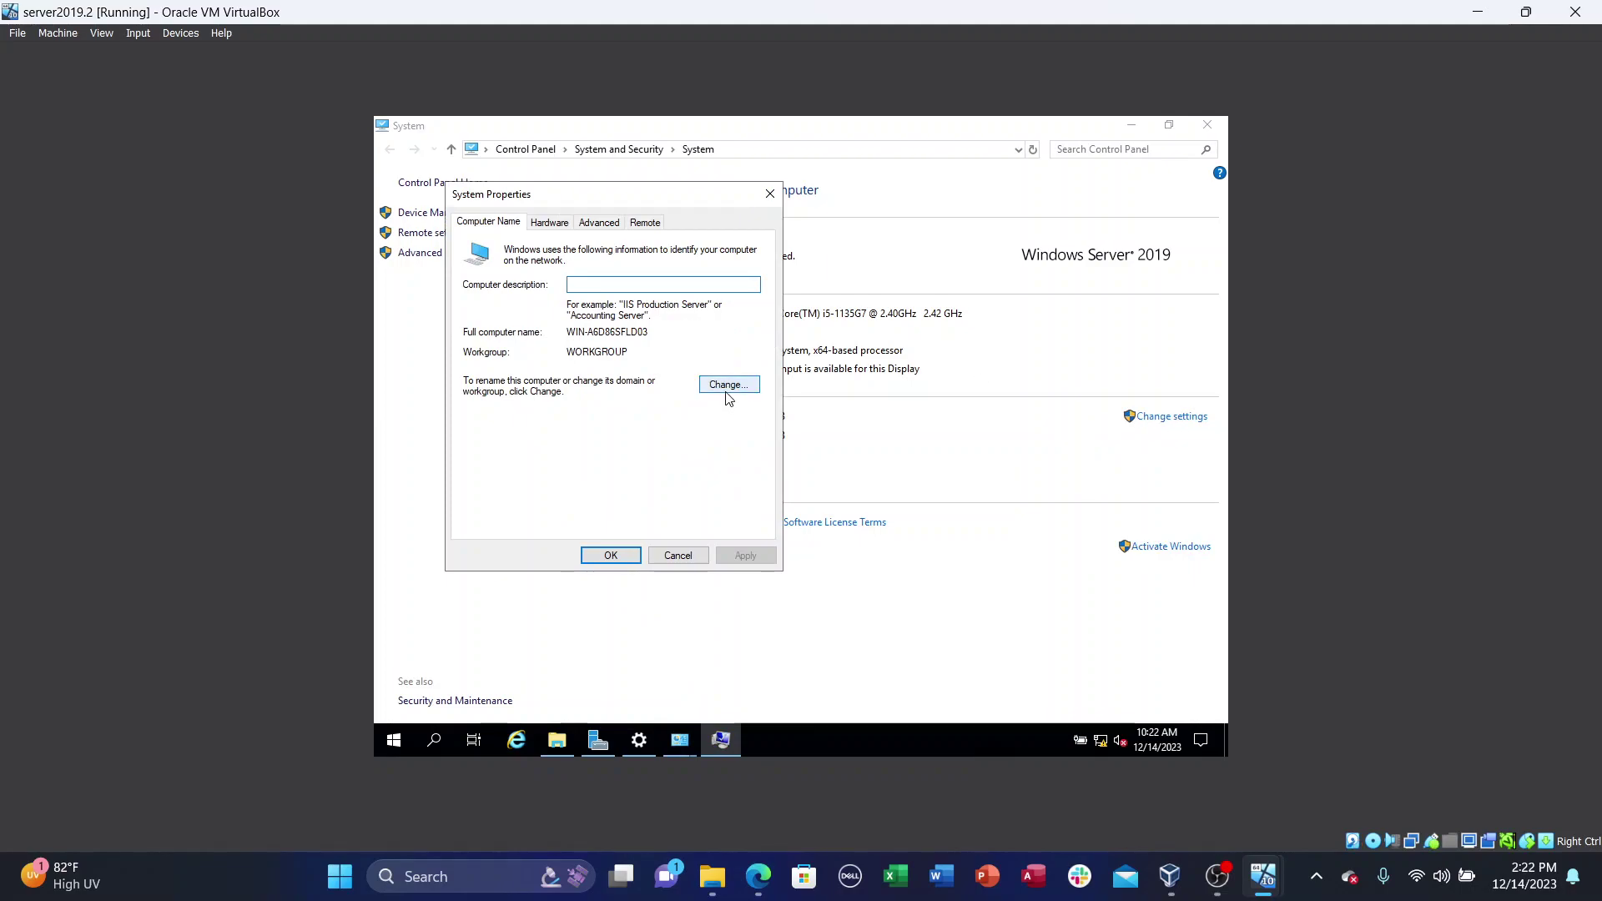
Step: Replace the server's computer name with J_Server
{"action": "left_click", "coordinate": [551, 318]}
{"action": "key", "text": "BackSpace"}
{"action": "key", "text": "BackSpace"}
{"action": "key", "text": "BackSpace"}
{"action": "key", "text": "BackSpace"}
{"action": "key", "text": "BackSpace"}
{"action": "key", "text": "BackSpace"}
{"action": "key", "text": "BackSpace"}
{"action": "key", "text": "BackSpace"}
{"action": "key", "text": "BackSpace"}
{"action": "key", "text": "BackSpace"}
{"action": "key", "text": "BackSpace"}
{"action": "key", "text": "BackSpace"}
{"action": "key", "text": "BackSpace"}
{"action": "key", "text": "BackSpace"}
{"action": "key", "text": "BackSpace"}
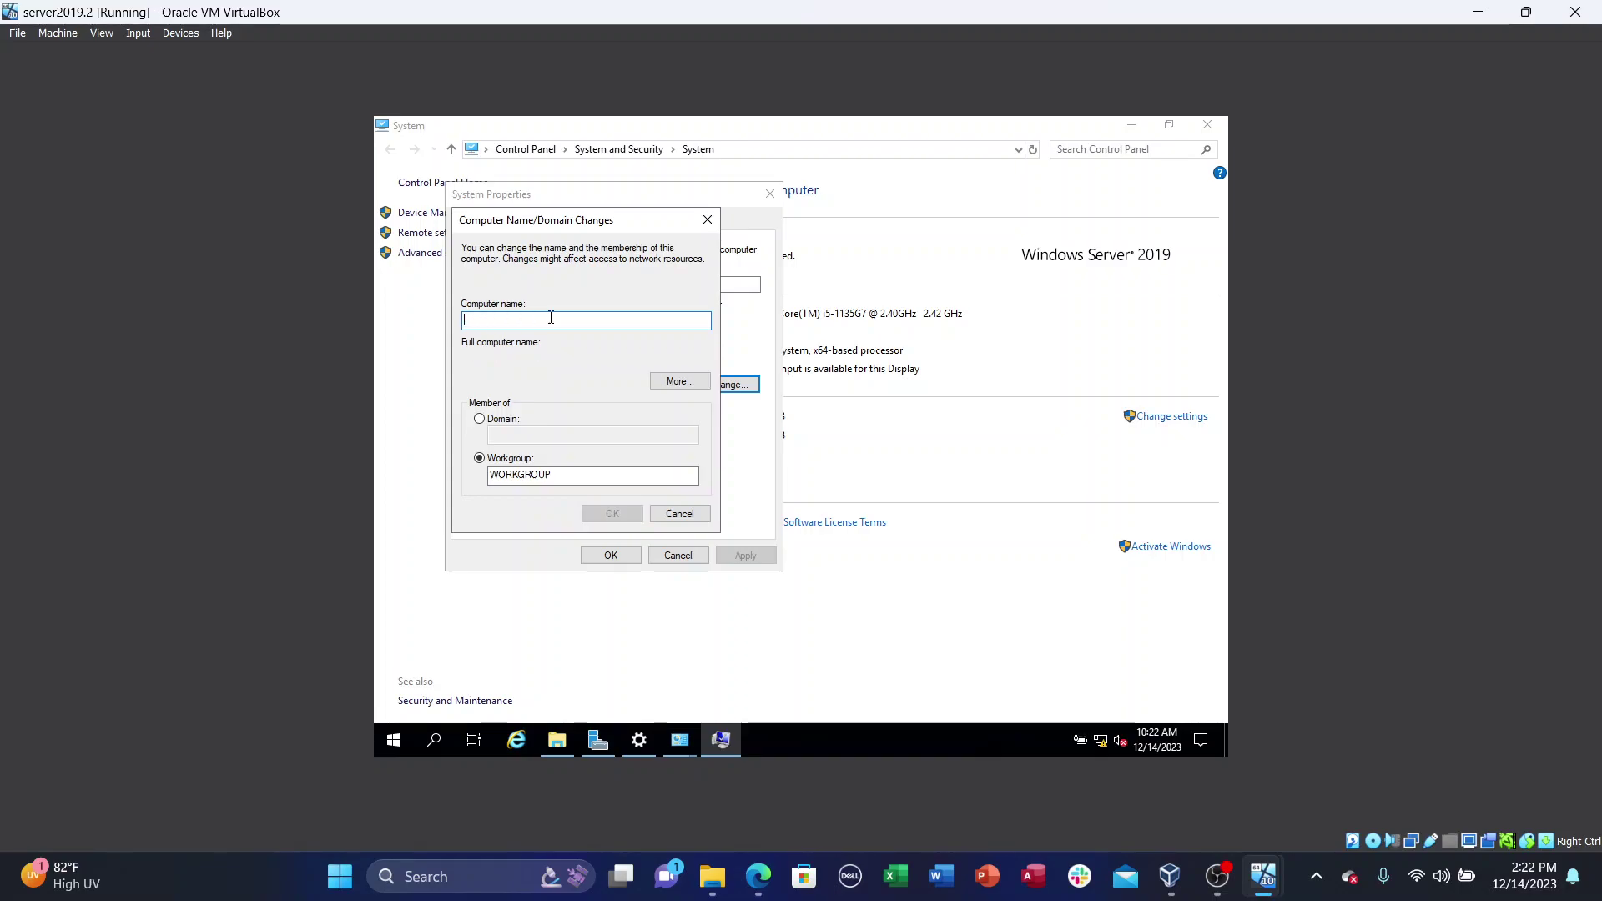
{"action": "type", "text": "J_Server"}
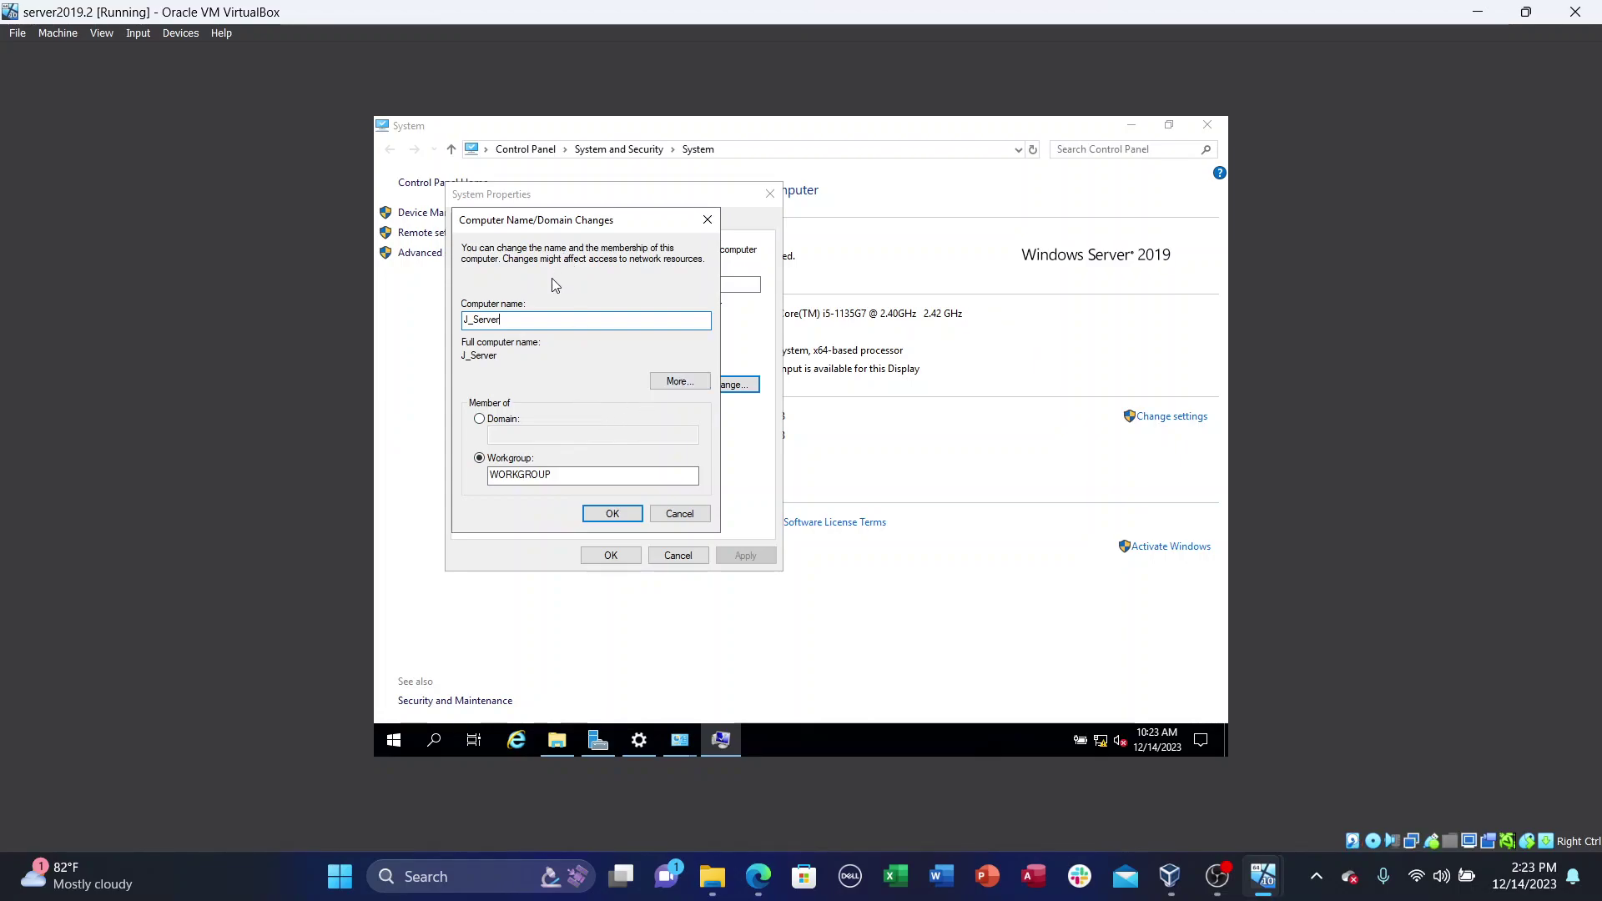
Step: Accept the server's new computer name despite its non-standard characters and restart the server immediately
{"action": "left_click", "coordinate": [621, 517]}
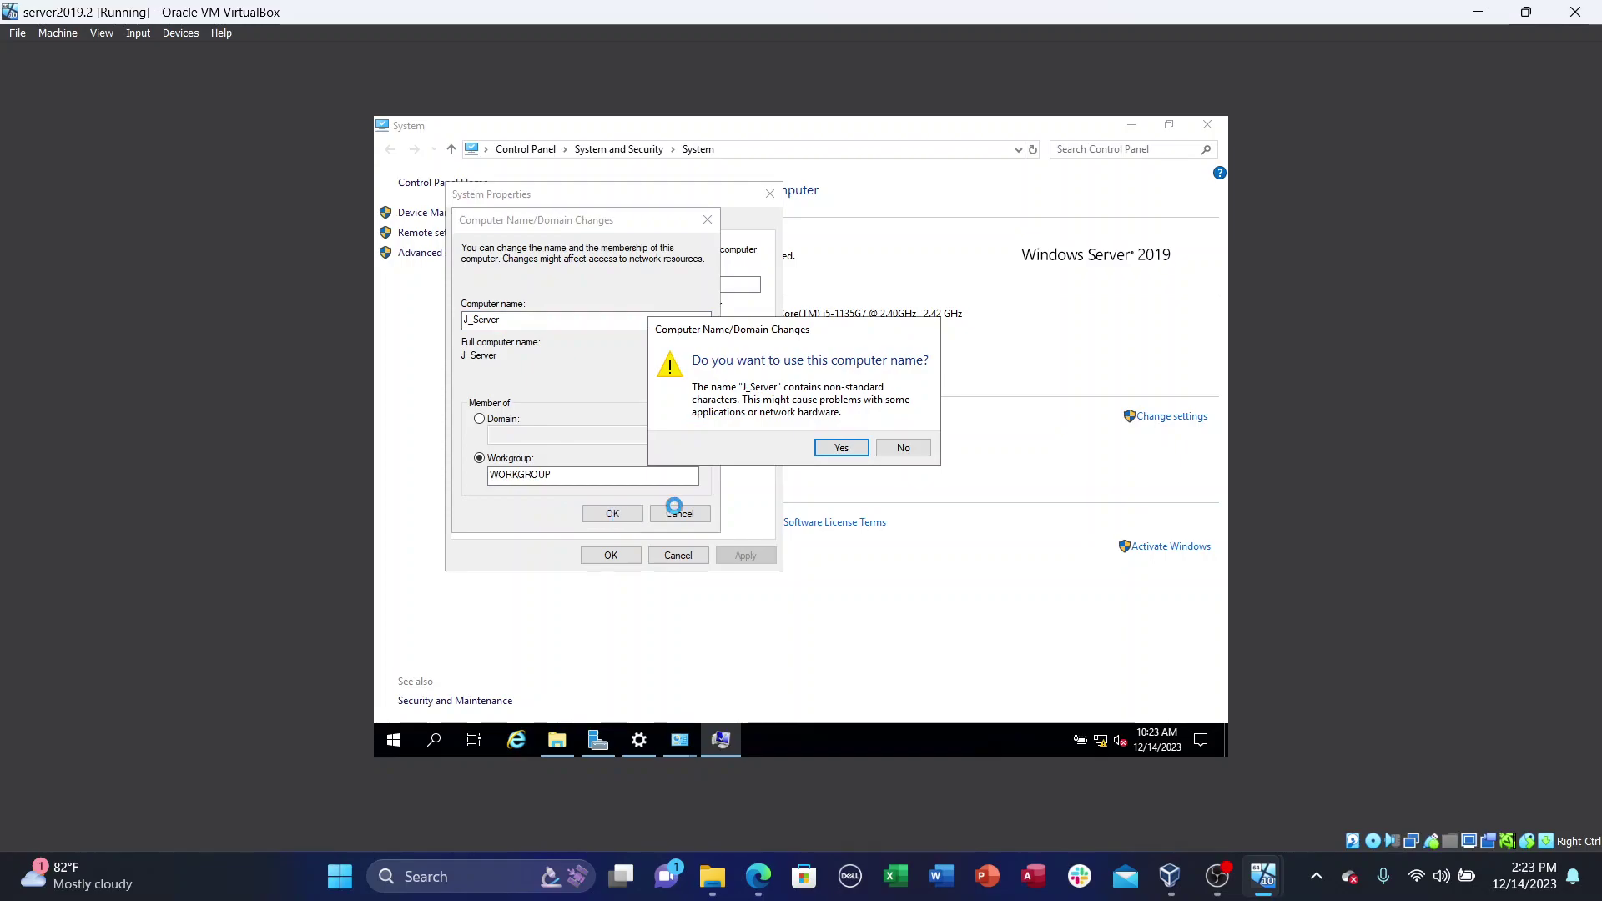
{"action": "left_click", "coordinate": [842, 449]}
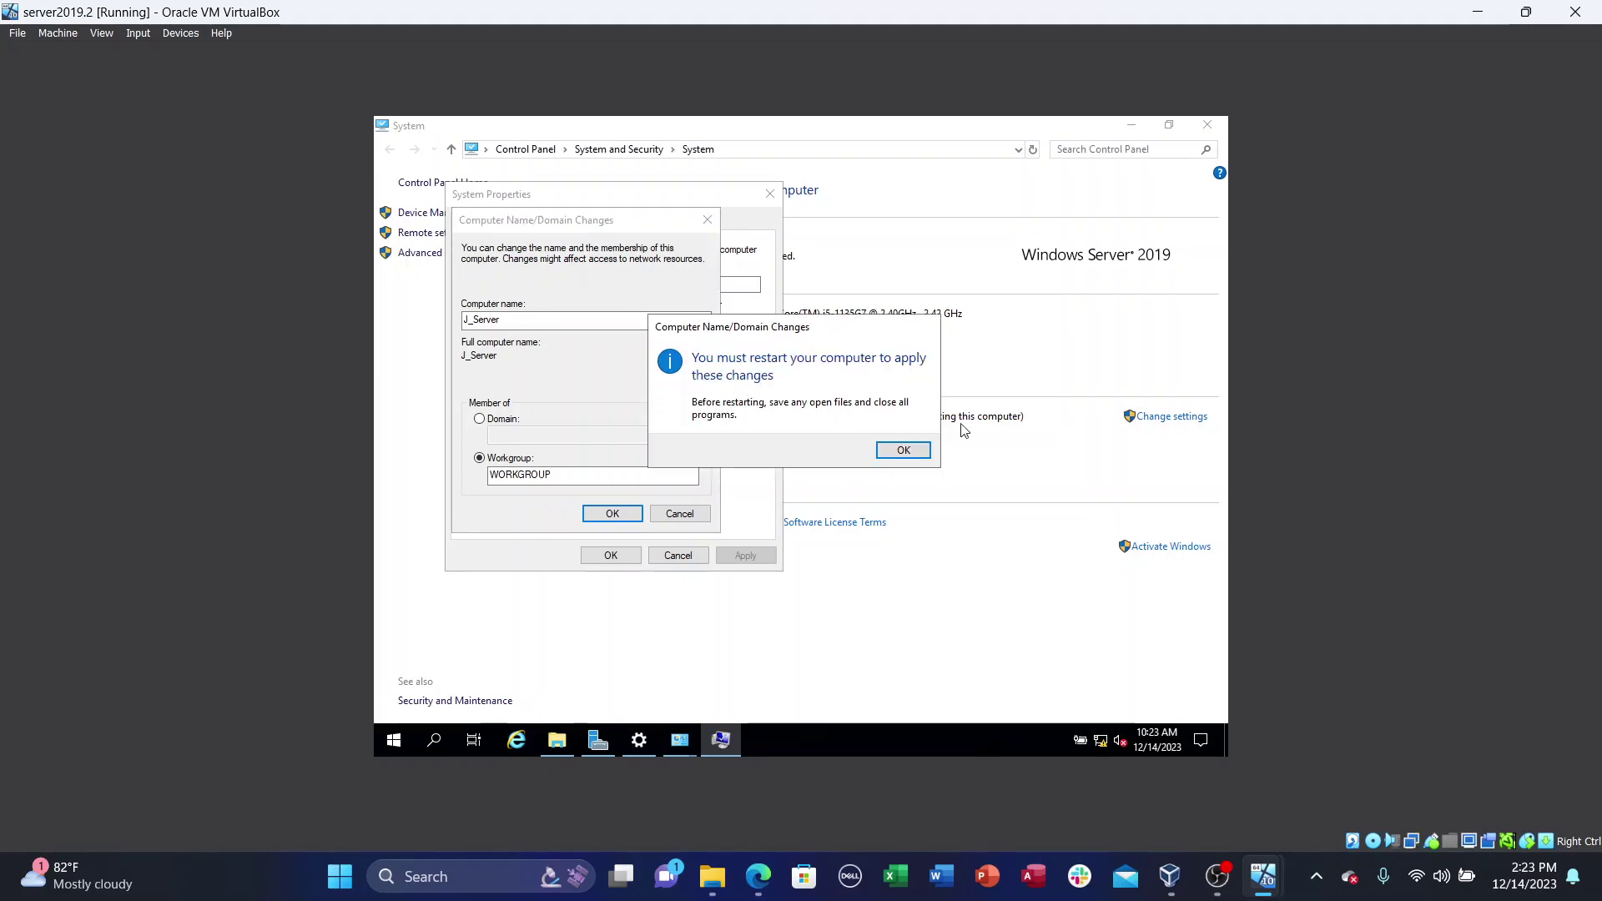
{"action": "left_click", "coordinate": [916, 450]}
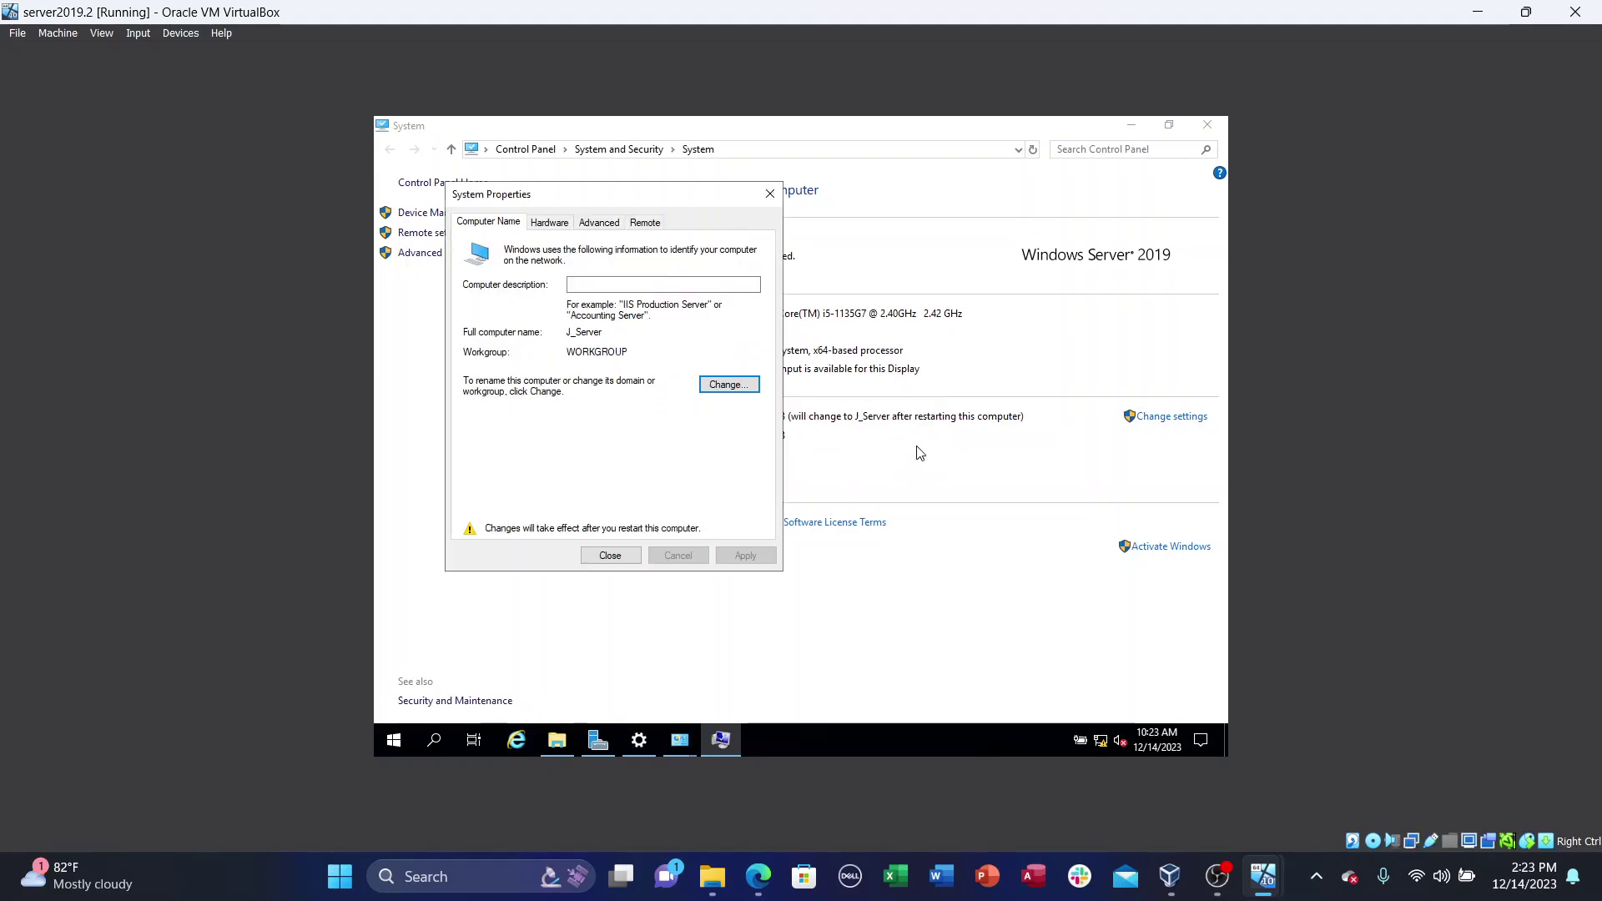
{"action": "left_click", "coordinate": [609, 559]}
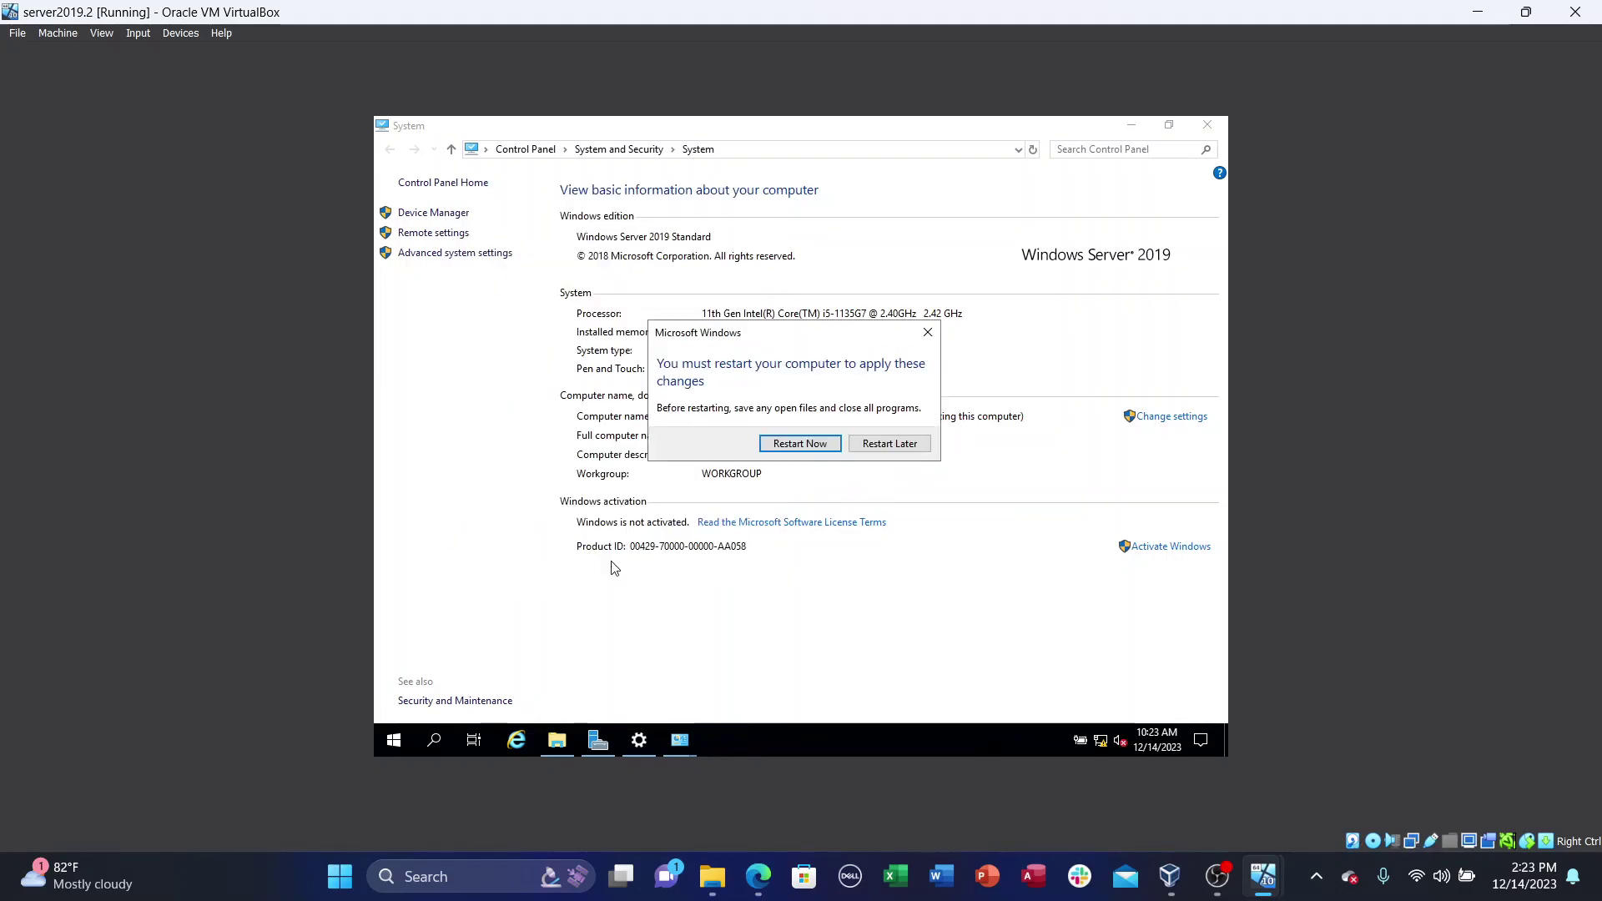
{"action": "left_click", "coordinate": [799, 444]}
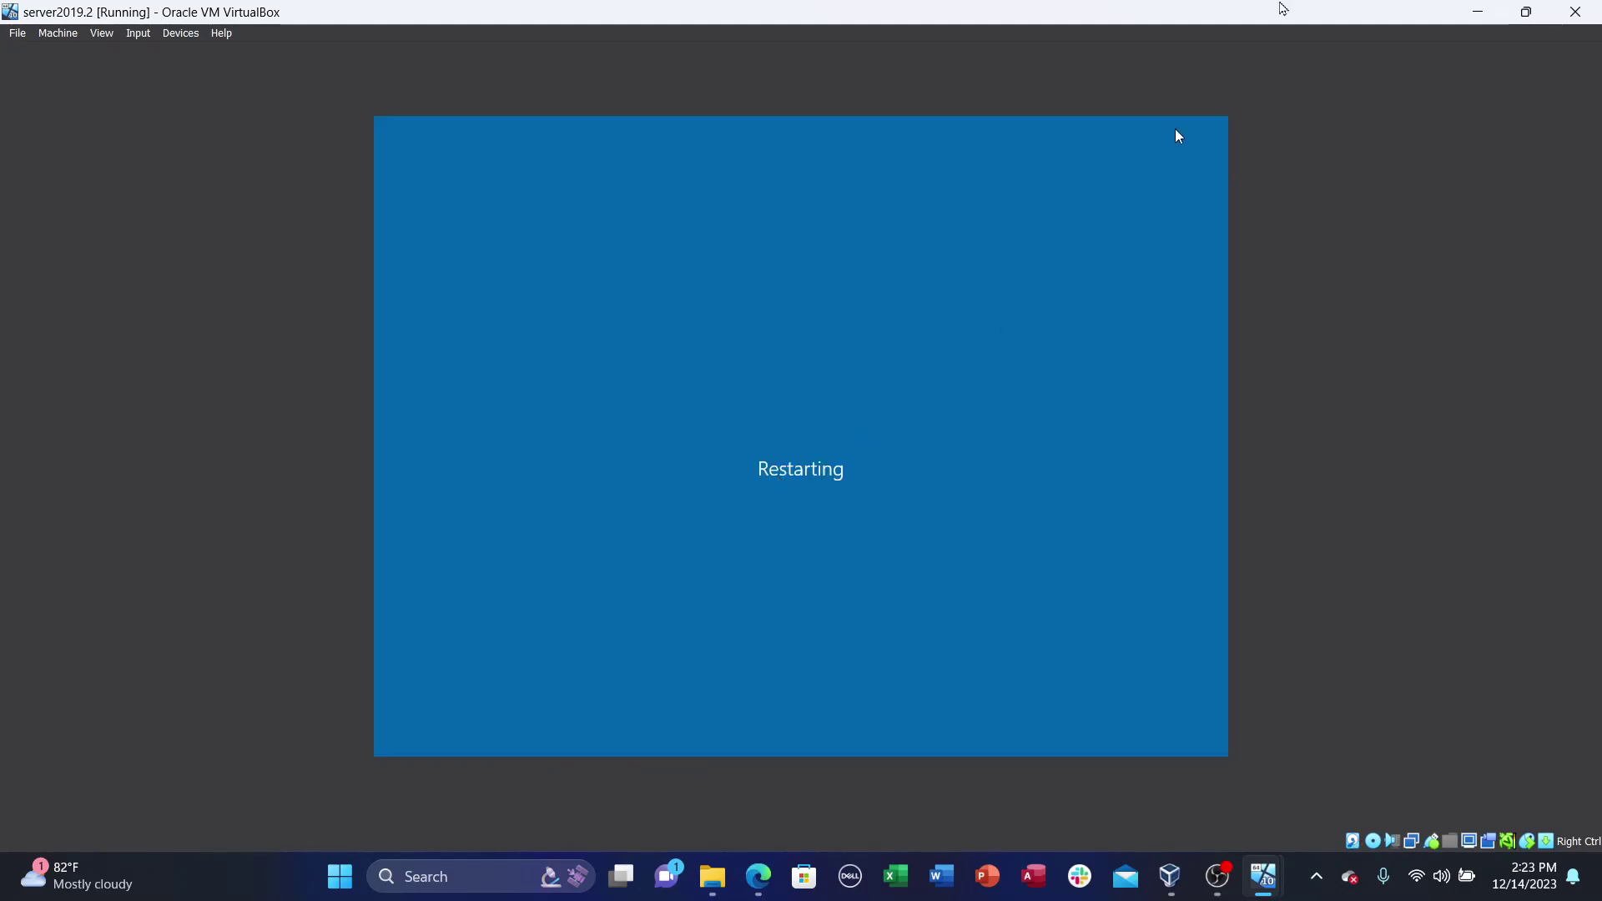
Step: Switch to the windows10.2 virtual machine, close its Command Prompt, and open File Explorer
{"action": "left_click", "coordinate": [1477, 11]}
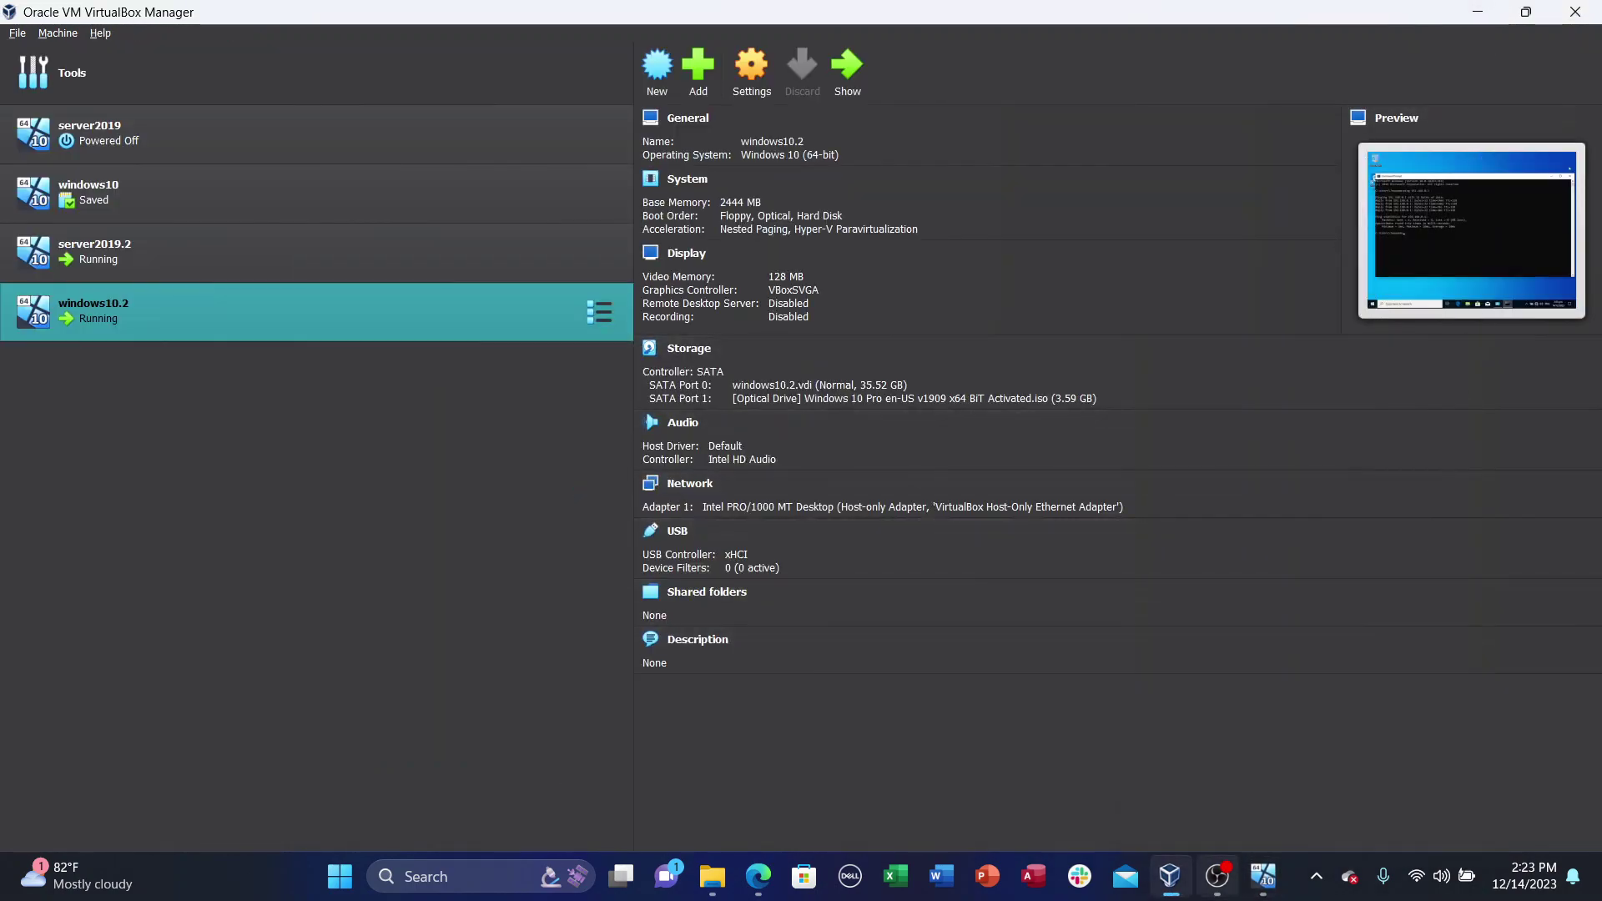
{"action": "mouse_move", "coordinate": [1263, 876]}
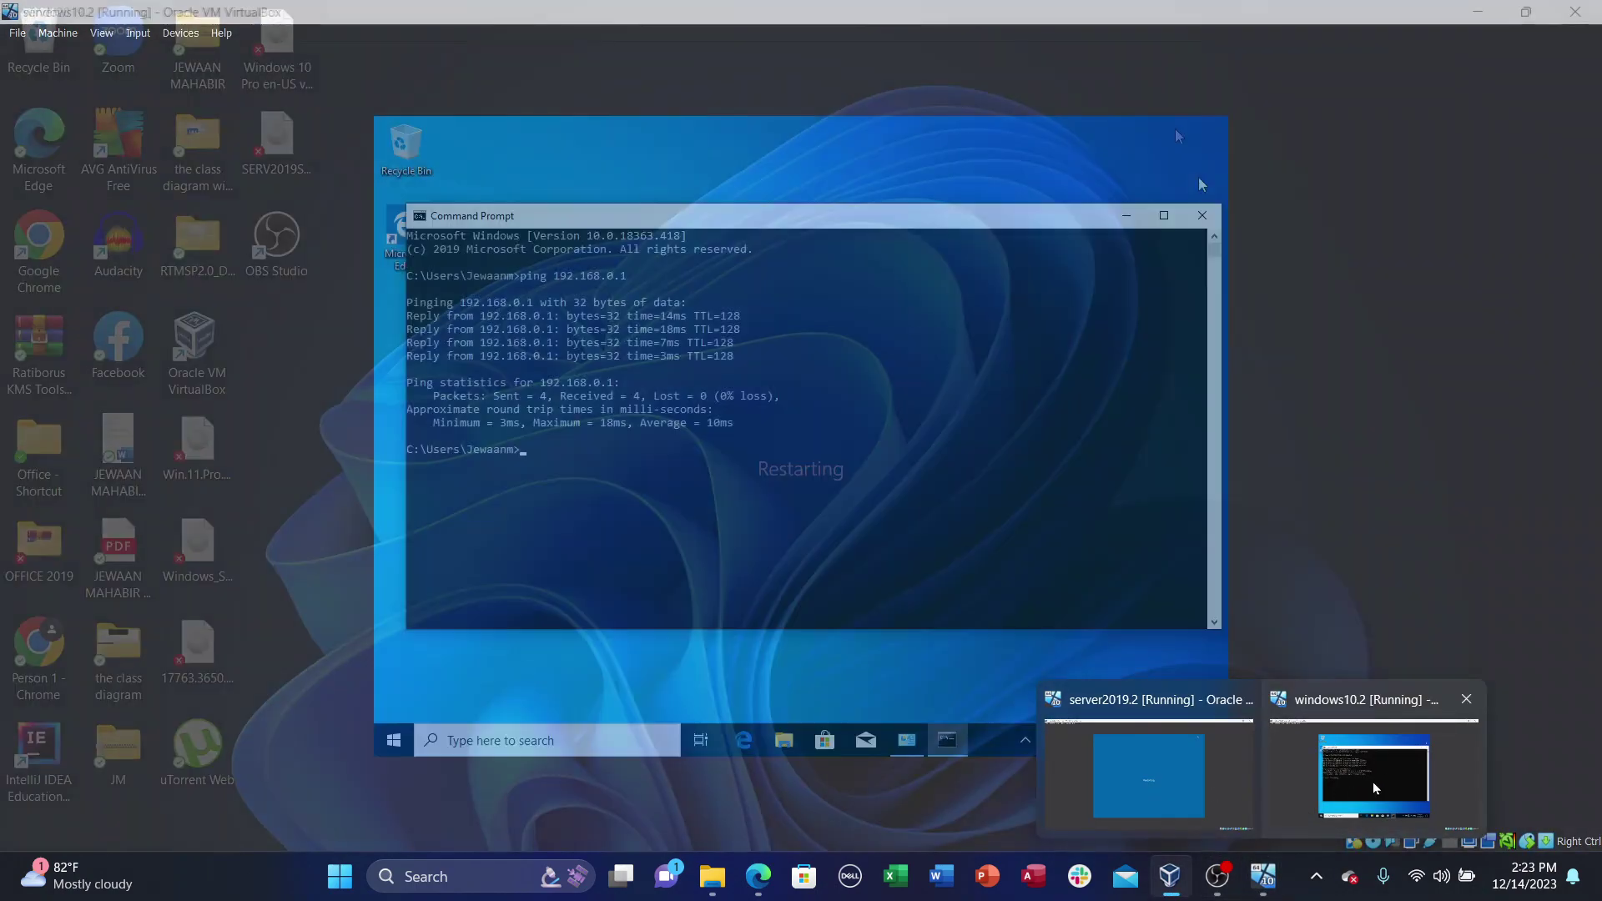
{"action": "left_click", "coordinate": [1373, 783]}
{"action": "left_click", "coordinate": [1202, 210]}
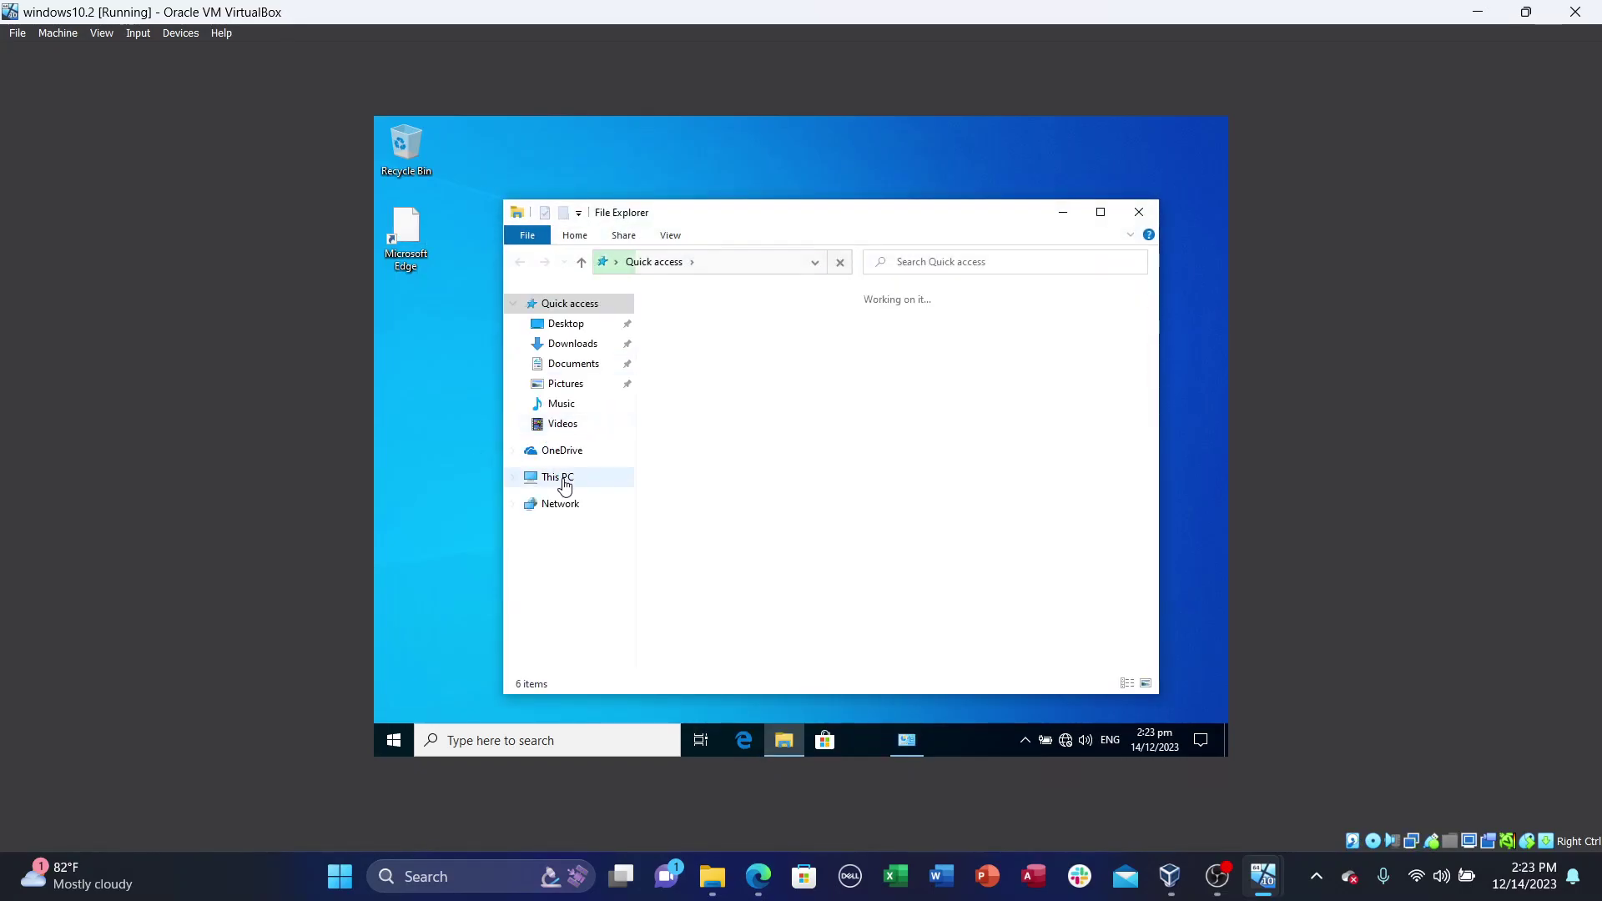
Step: Open the Windows 10 machine's system properties from This PC and bring up the computer name change dialog
{"action": "right_click", "coordinate": [560, 477]}
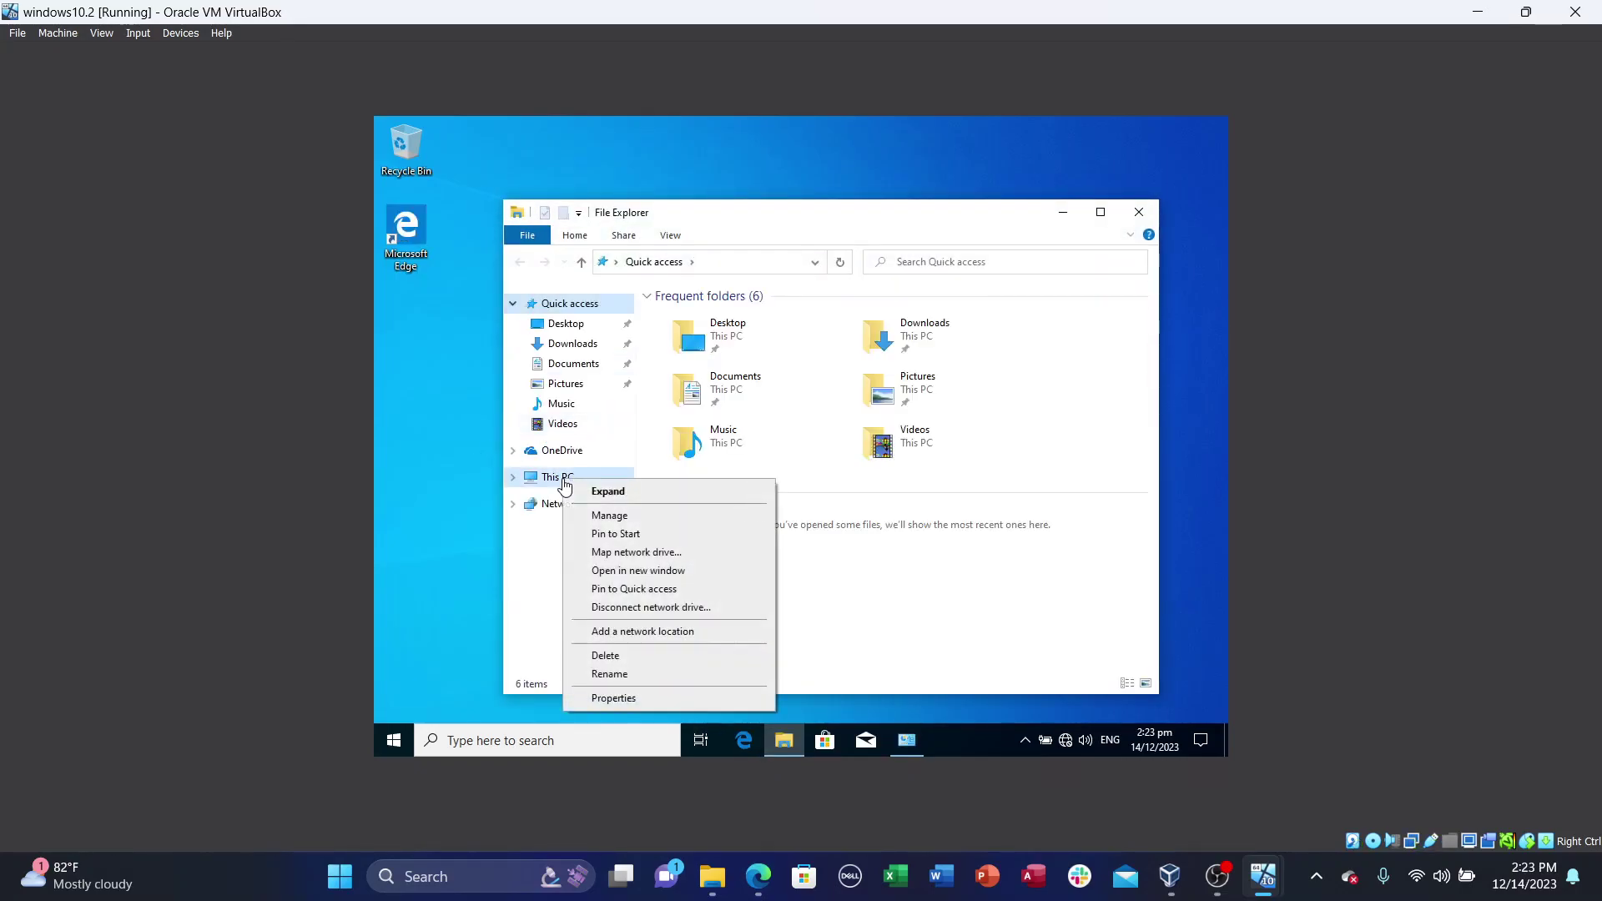
{"action": "left_click", "coordinate": [620, 697]}
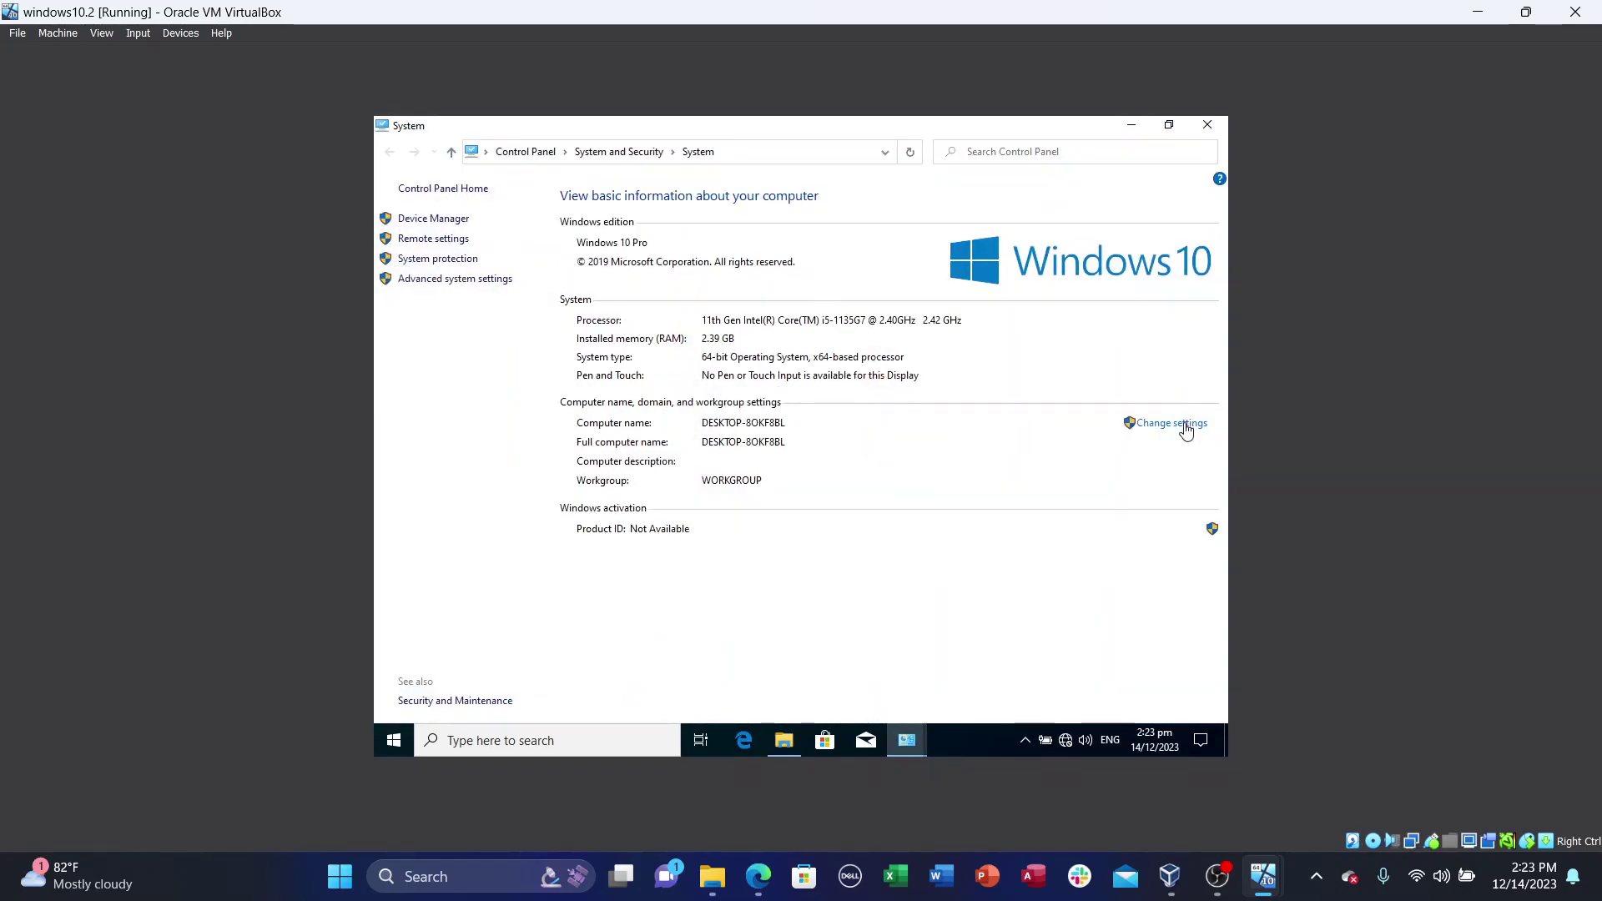
{"action": "left_click", "coordinate": [1186, 427]}
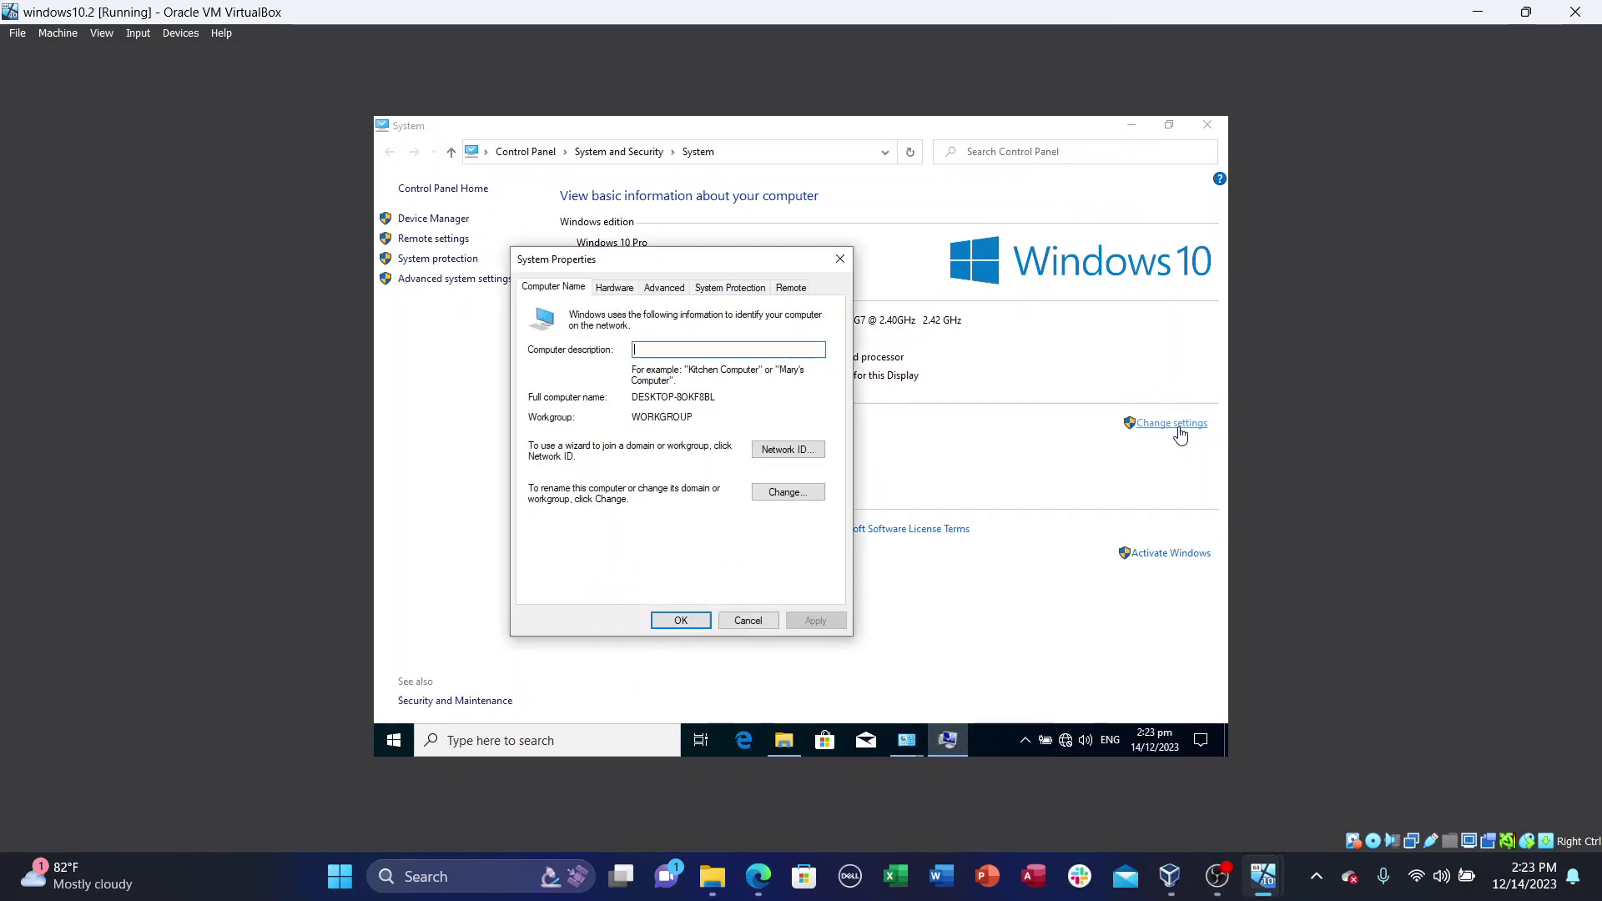
{"action": "left_click", "coordinate": [773, 496]}
Step: Replace the Windows 10 machine's computer name with J_PC
{"action": "left_click", "coordinate": [650, 390]}
{"action": "key", "text": "BackSpace"}
{"action": "key", "text": "BackSpace"}
{"action": "key", "text": "BackSpace"}
{"action": "key", "text": "BackSpace"}
{"action": "key", "text": "BackSpace"}
{"action": "key", "text": "BackSpace"}
{"action": "key", "text": "BackSpace"}
{"action": "key", "text": "BackSpace"}
{"action": "key", "text": "BackSpace"}
{"action": "key", "text": "BackSpace"}
{"action": "key", "text": "BackSpace"}
{"action": "key", "text": "BackSpace"}
{"action": "key", "text": "BackSpace"}
{"action": "key", "text": "BackSpace"}
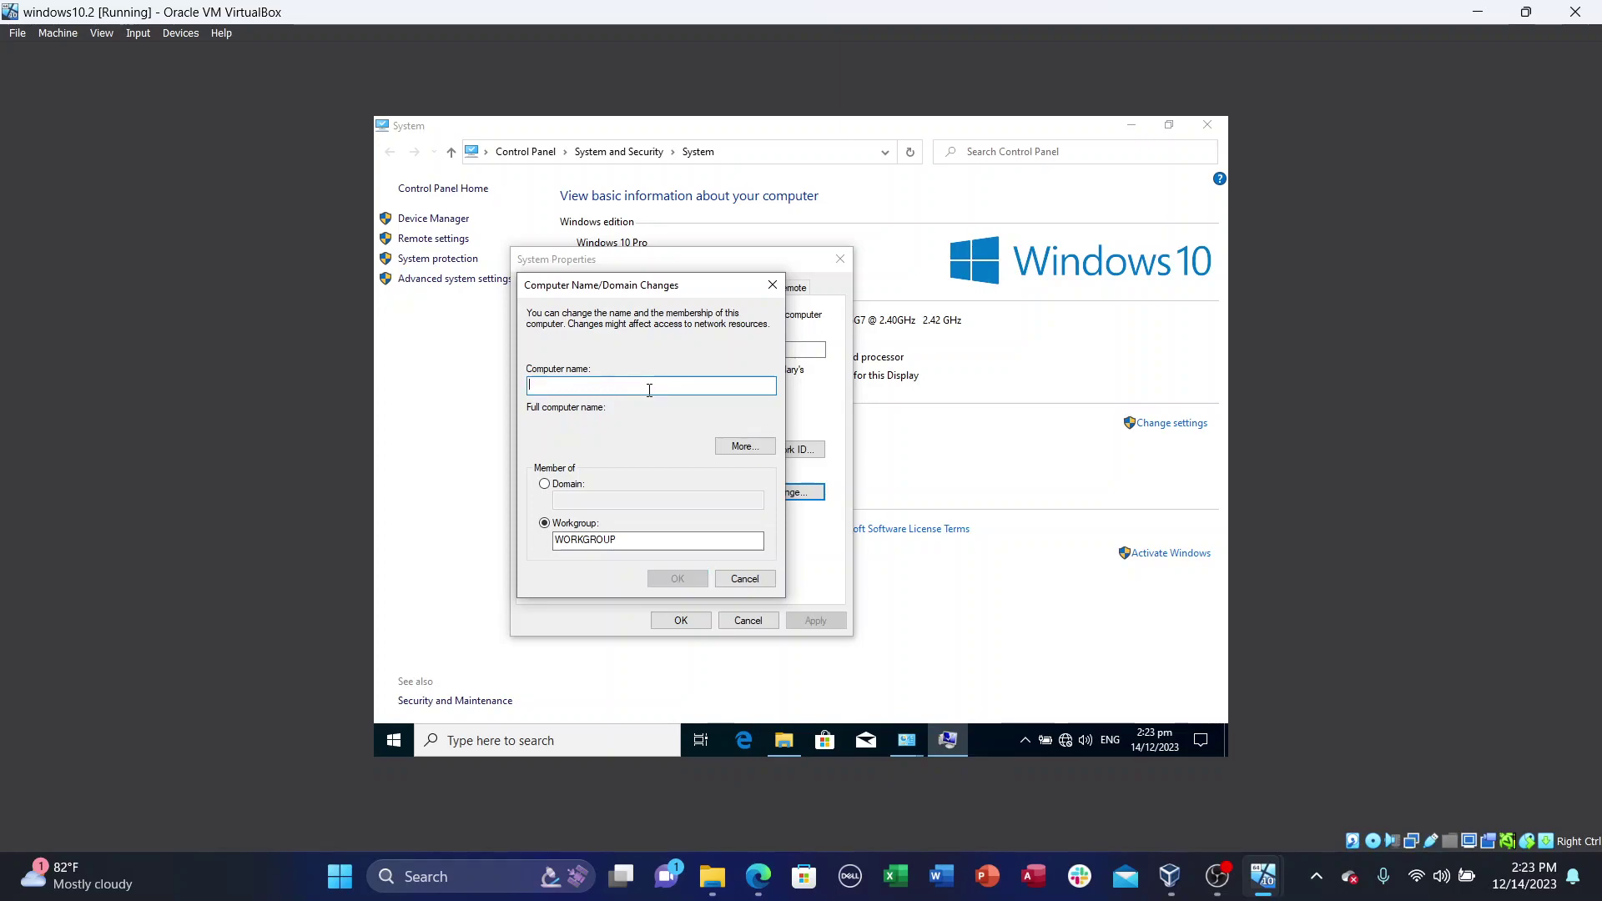
{"action": "type", "text": "J"}
{"action": "type", "text": "_"}
{"action": "type", "text": "O"}
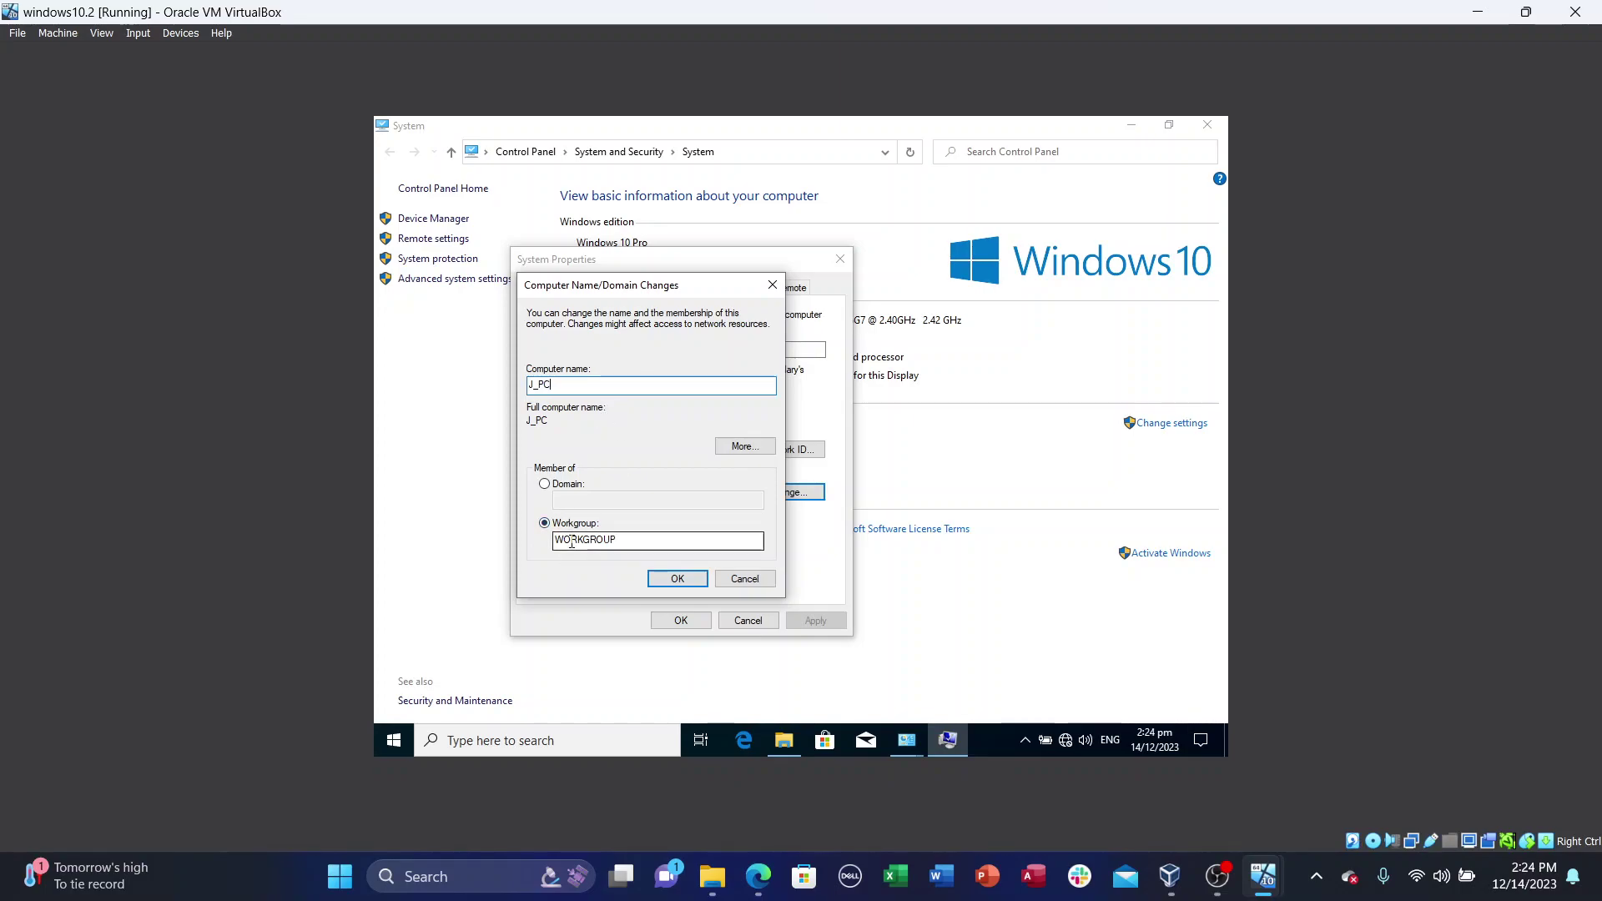
Step: Accept the Windows 10 machine's new computer name despite its non-standard characters and restart it immediately
{"action": "left_click", "coordinate": [679, 578]}
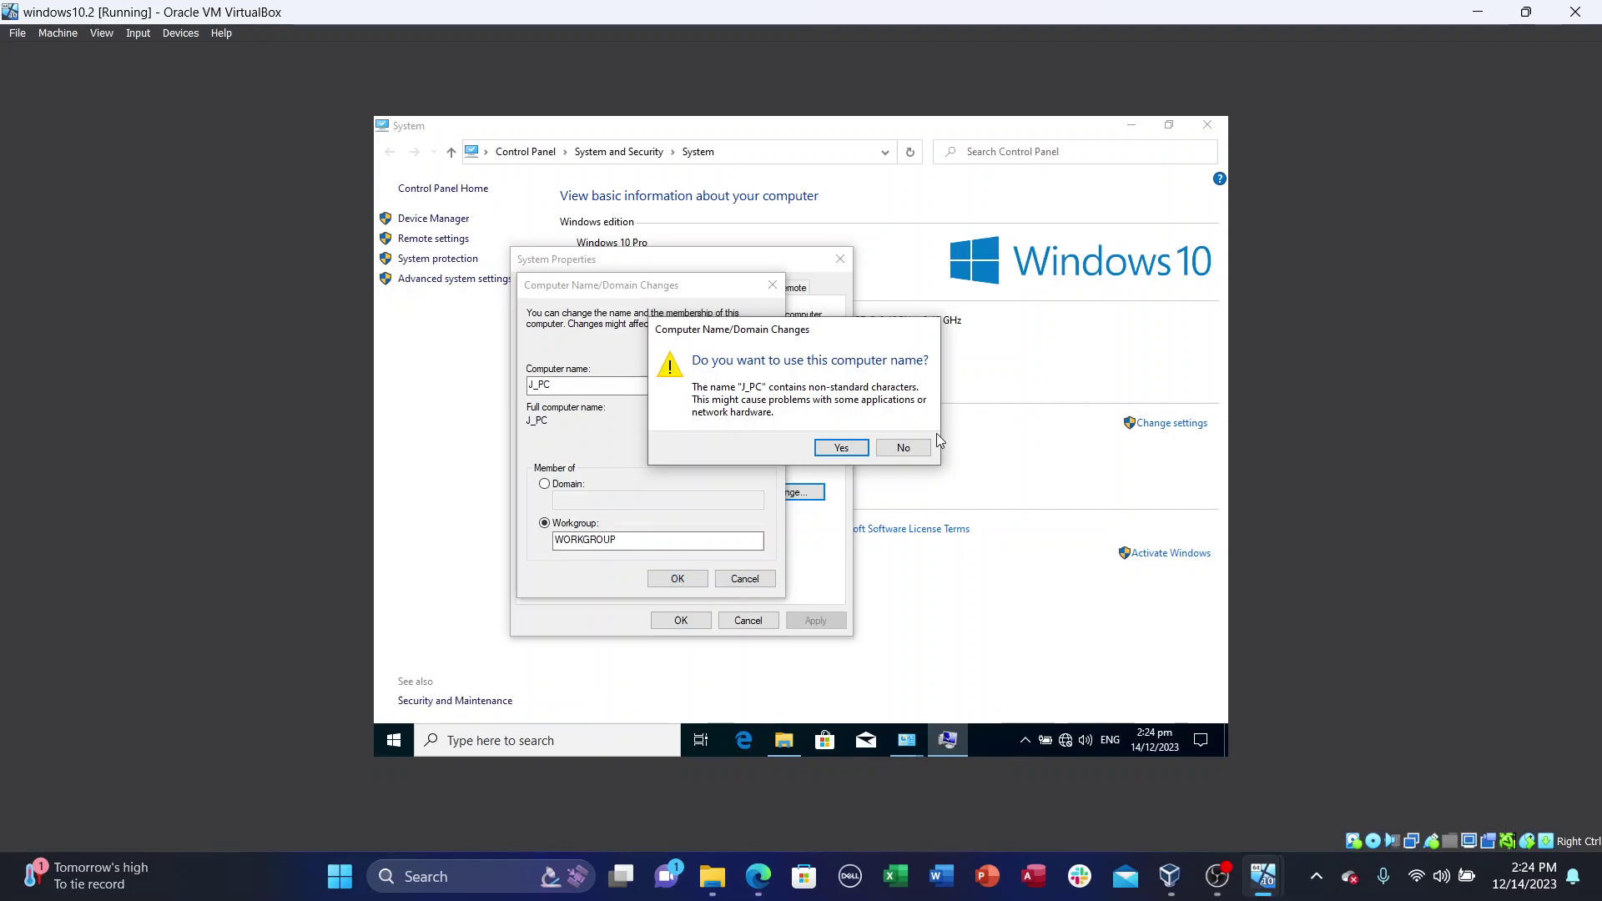
{"action": "left_click", "coordinate": [838, 454]}
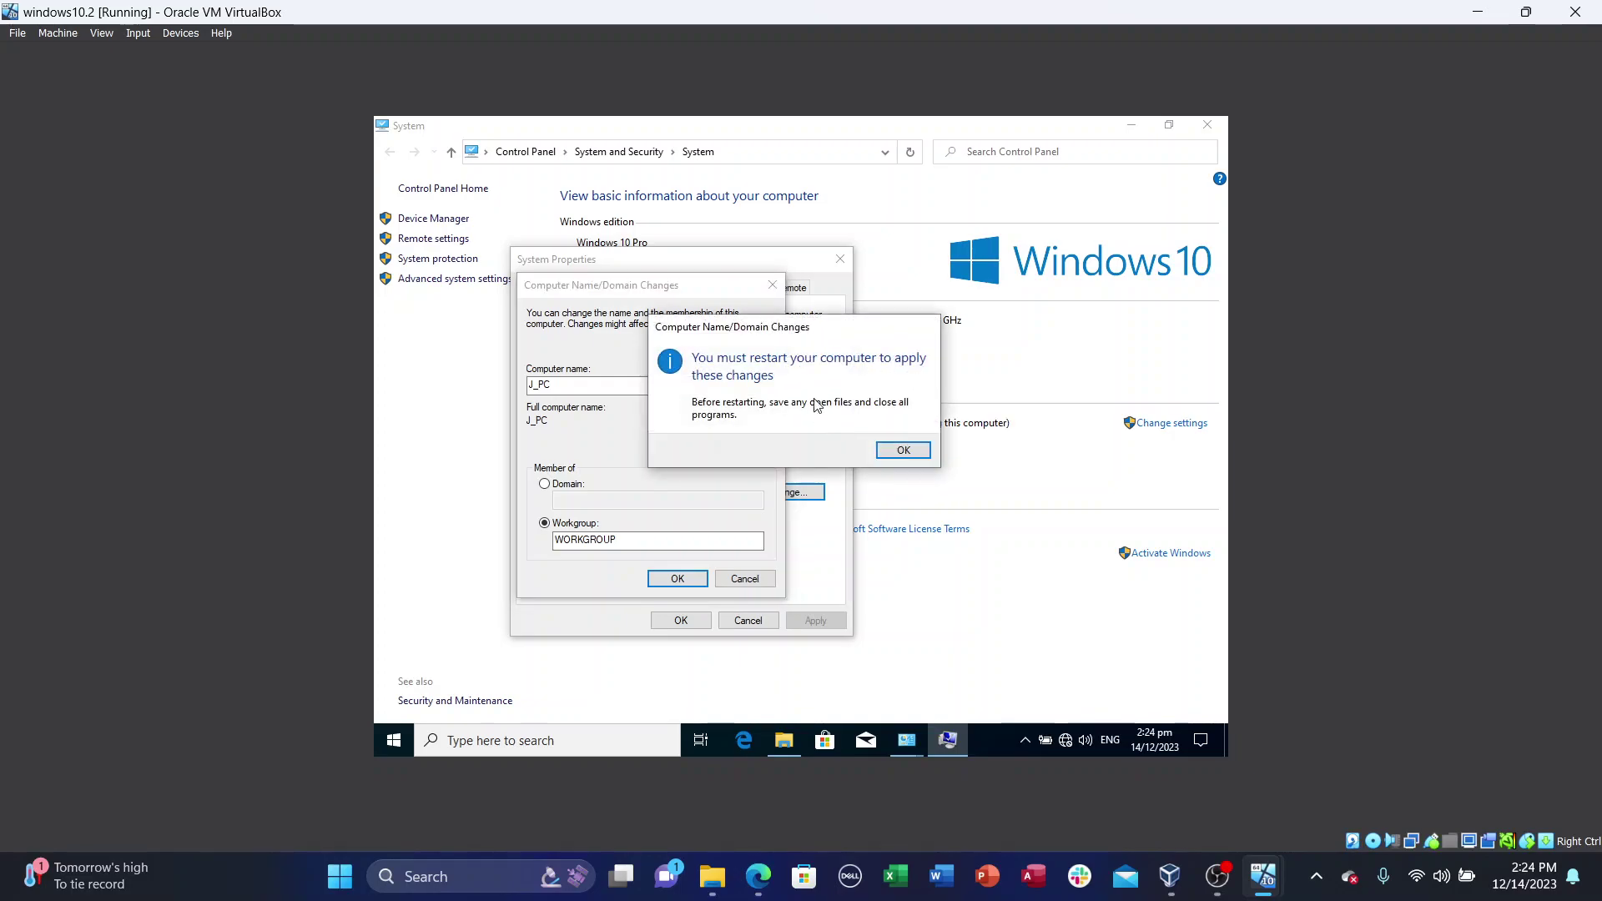
{"action": "left_click", "coordinate": [907, 456]}
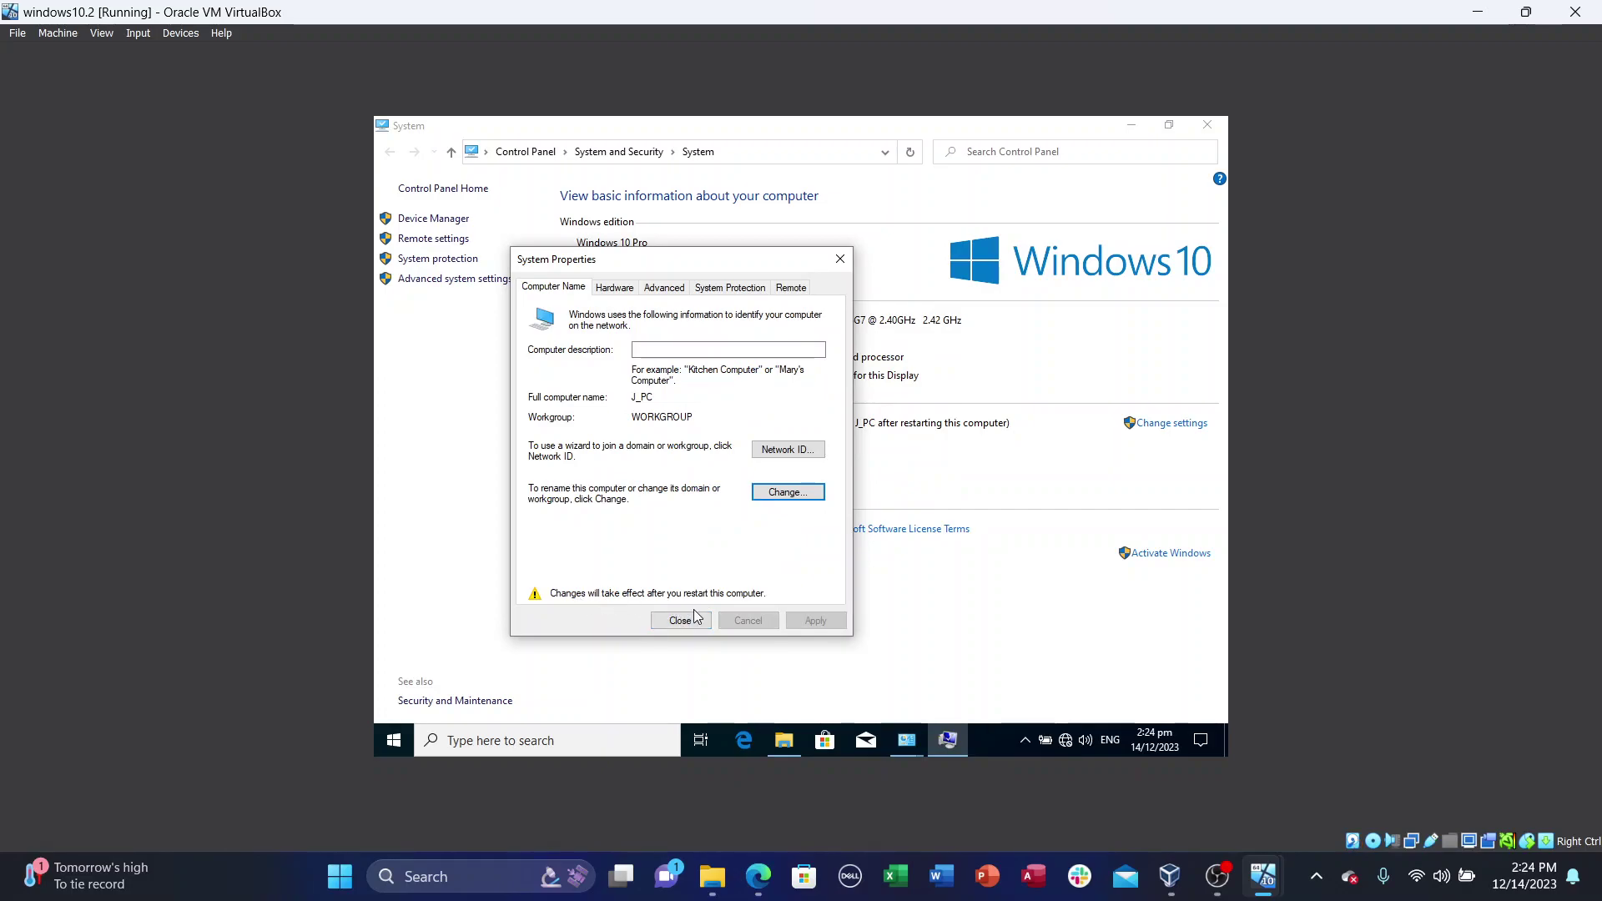
{"action": "left_click", "coordinate": [687, 621]}
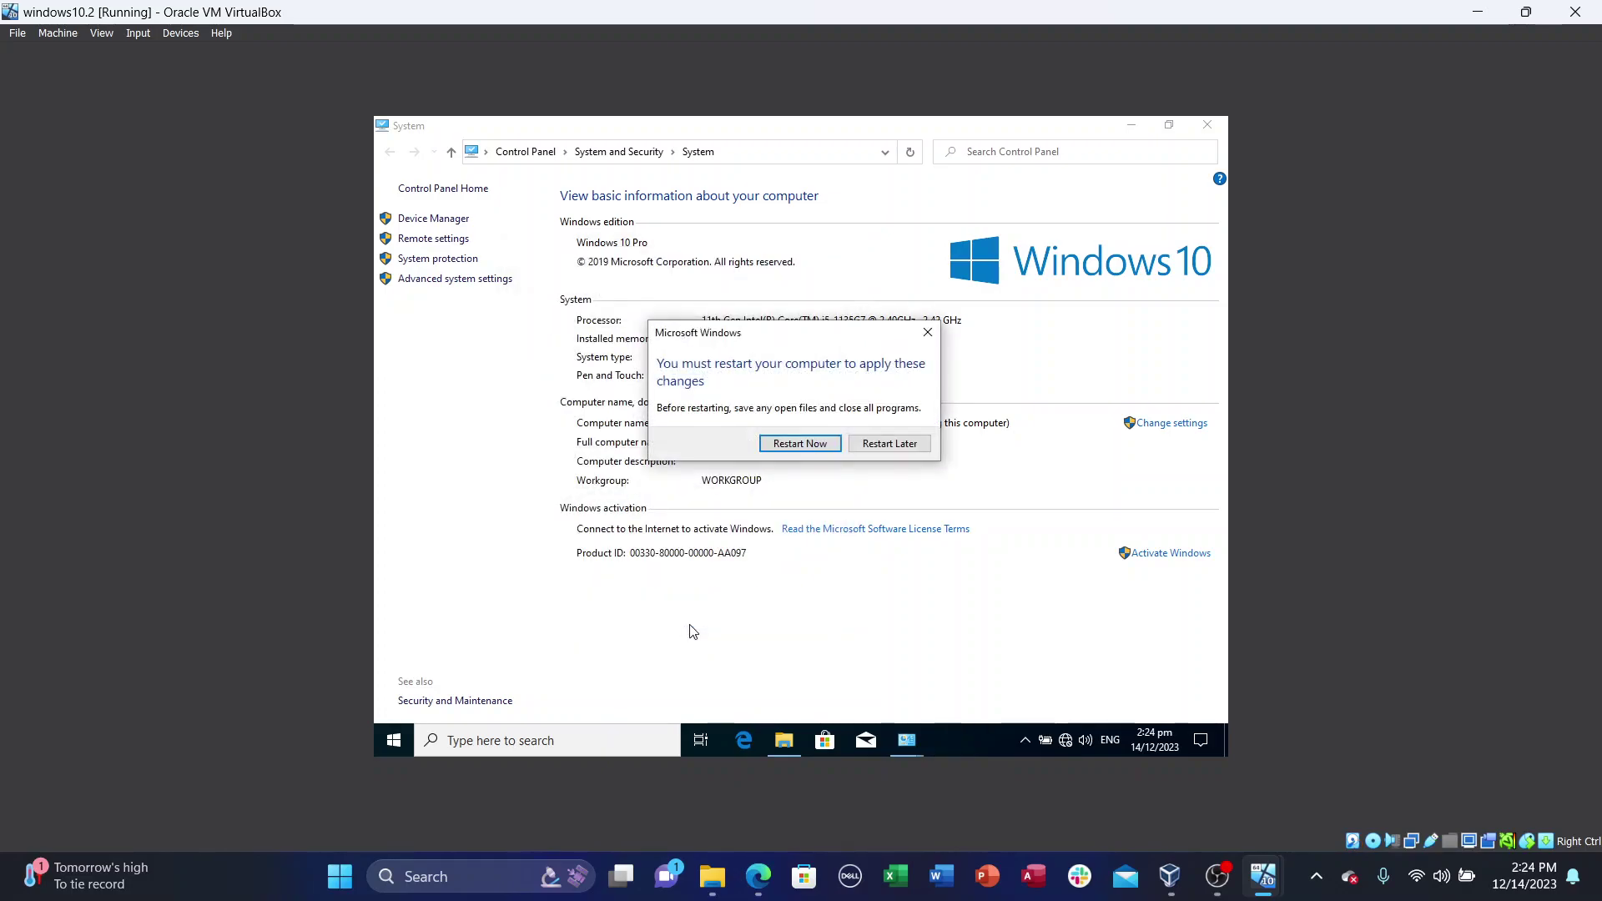
{"action": "left_click", "coordinate": [803, 449]}
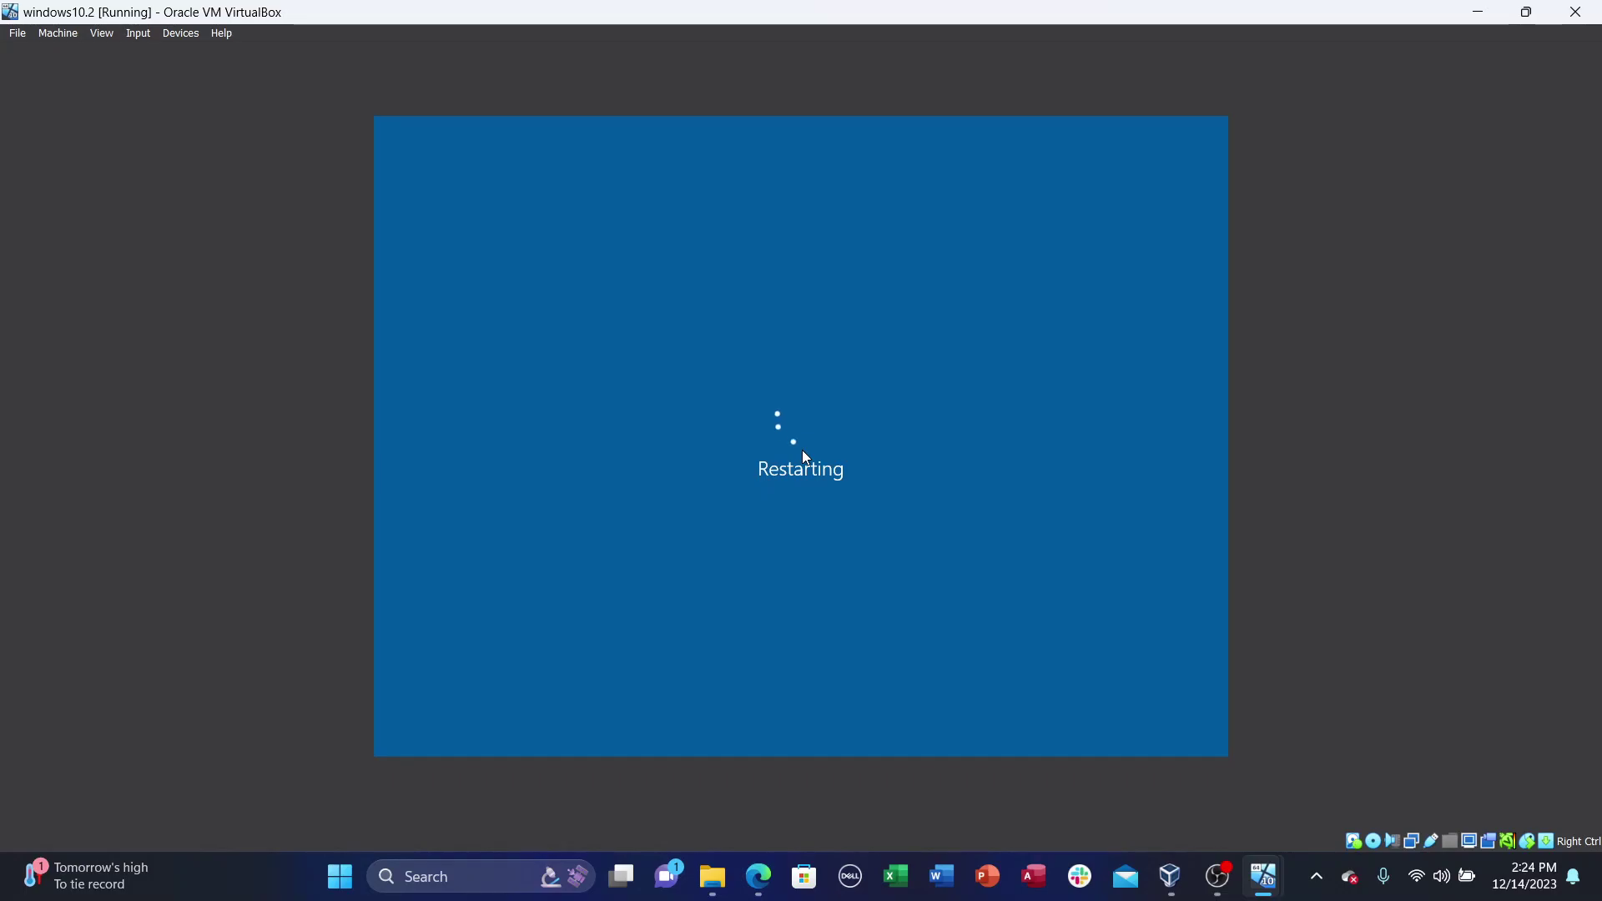
Step: Restore the windows10.2 machine's window from full size and move it to the left side of the host desktop
{"action": "mouse_move", "coordinate": [1238, 889]}
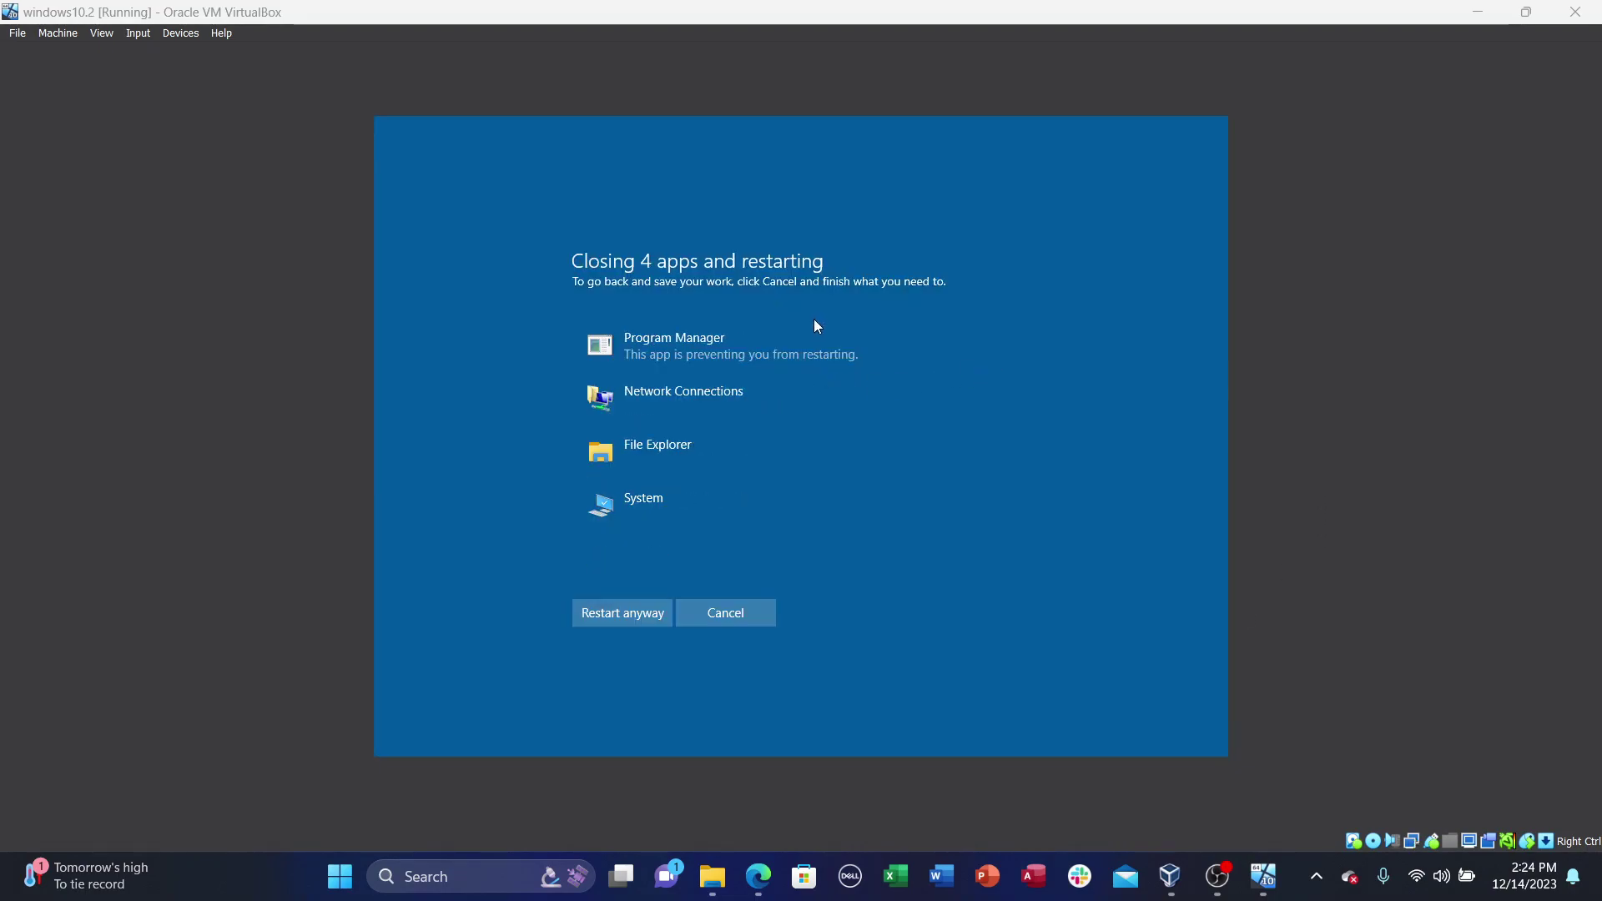
{"action": "left_click", "coordinate": [1526, 10]}
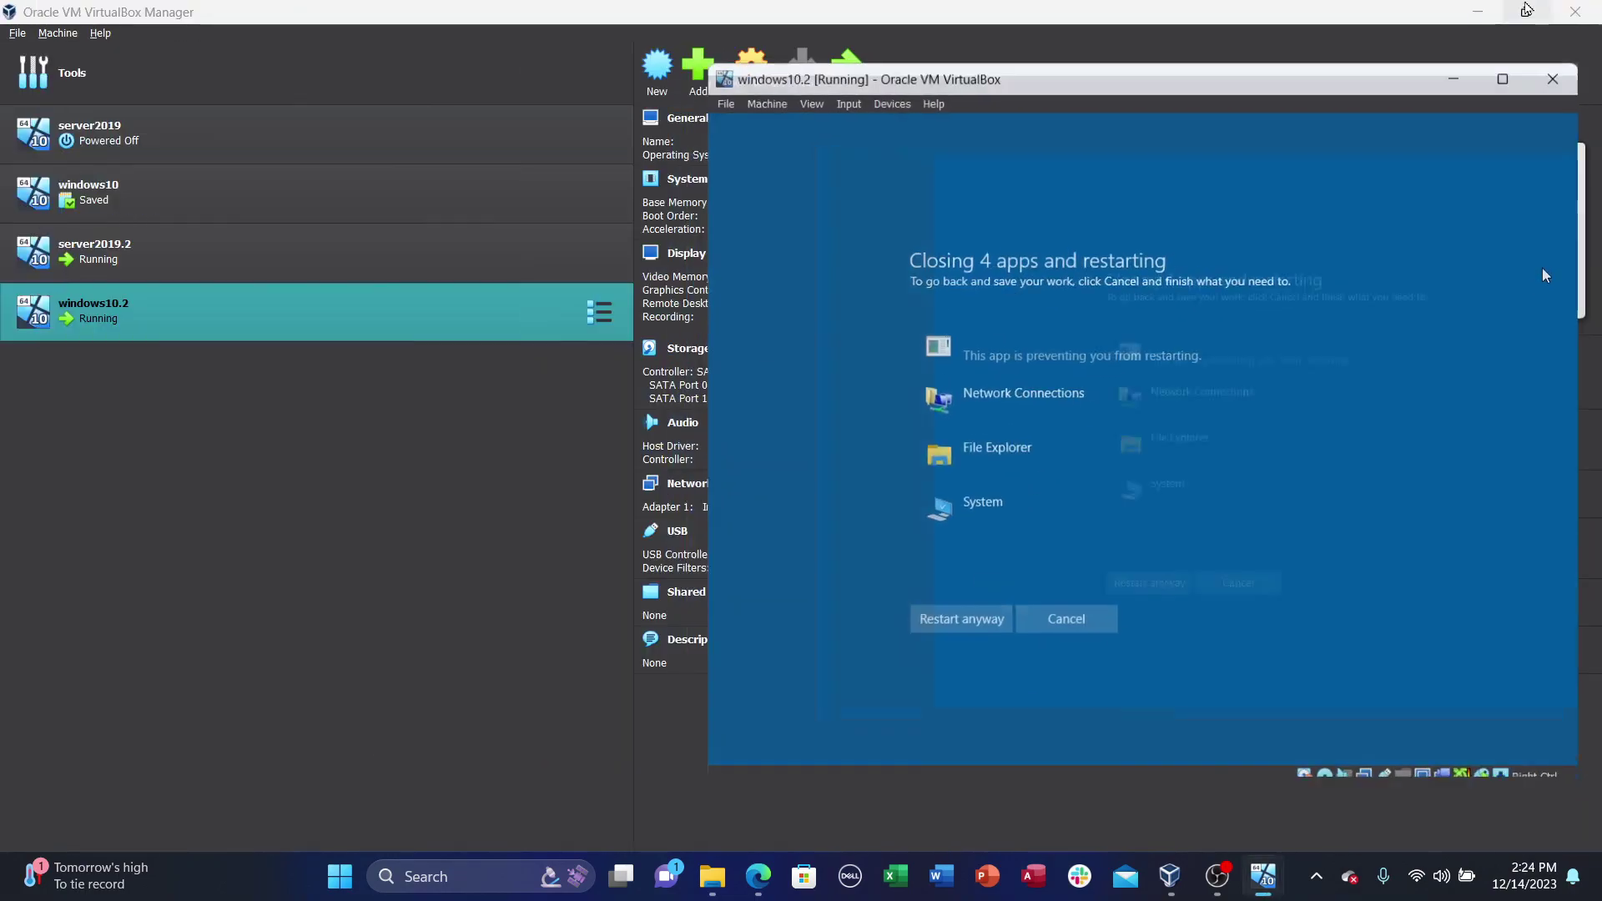
{"action": "left_click_drag", "start_coordinate": [1269, 80], "coordinate": [546, 97]}
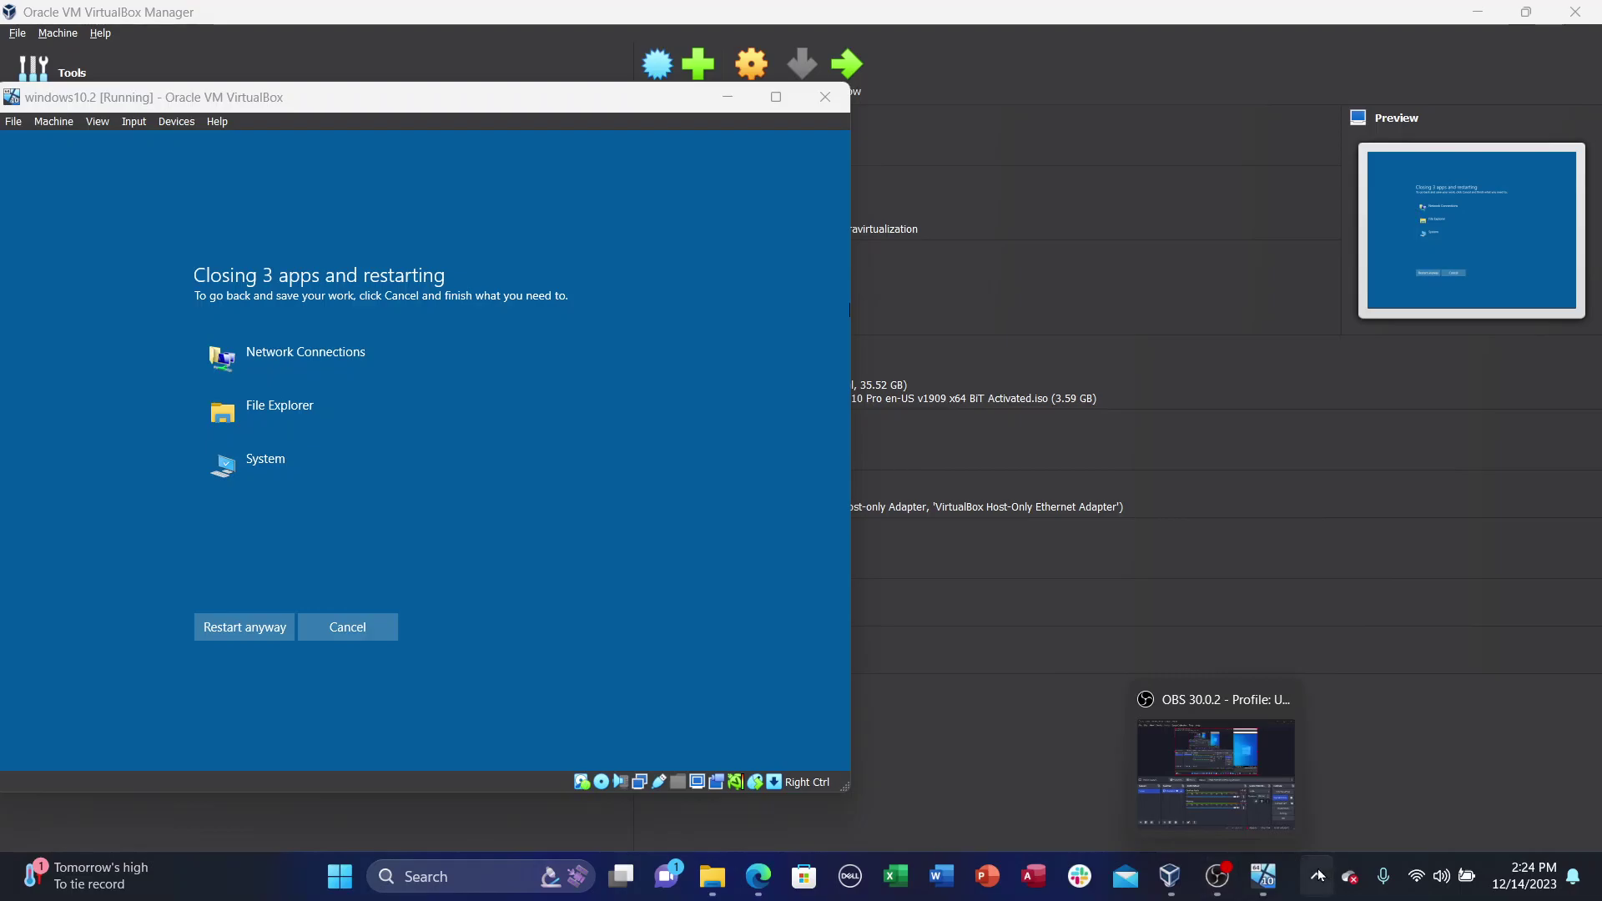
Step: Bring the server2019.2 machine's window forward, restore it from full size and place it beside the windows10.2 window on the host desktop
{"action": "left_click", "coordinate": [1193, 742]}
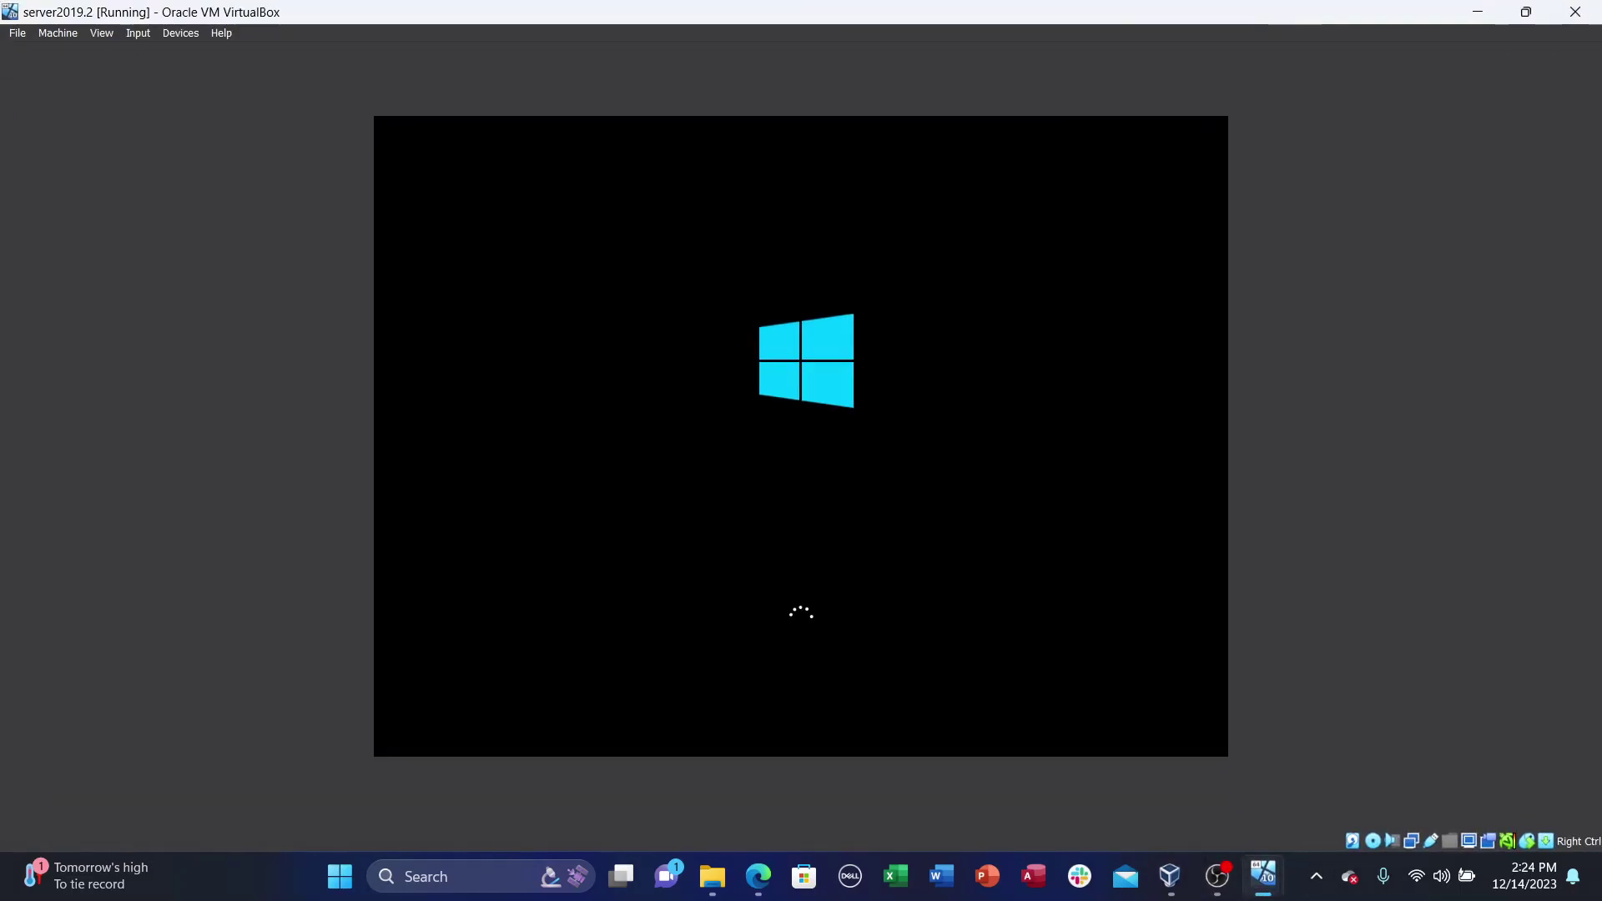
{"action": "left_click", "coordinate": [1517, 10]}
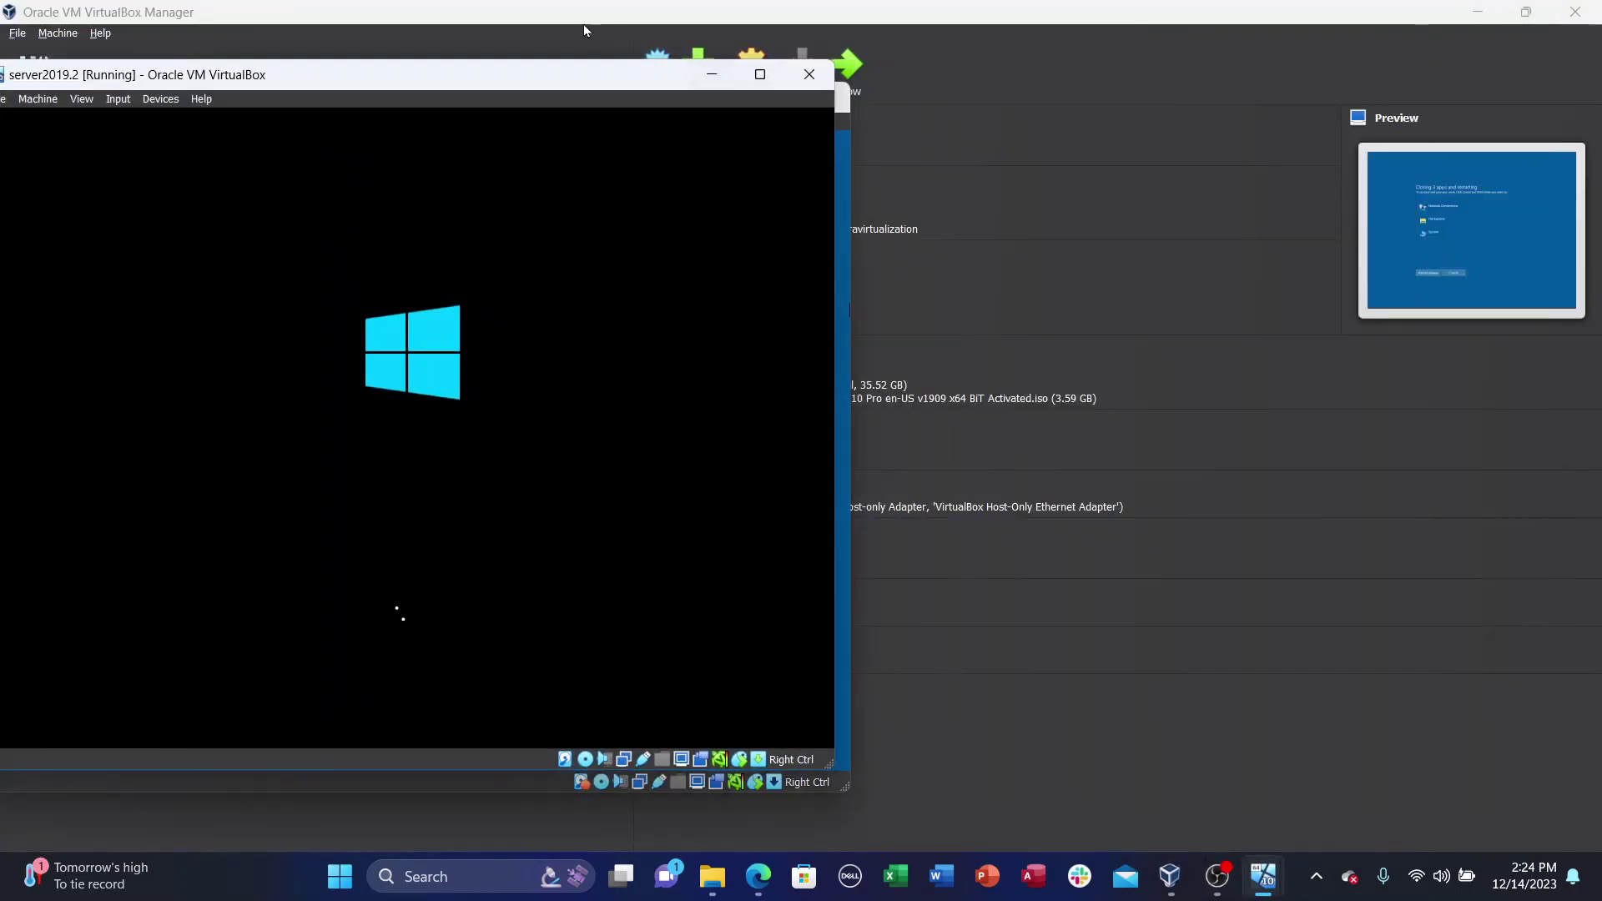
{"action": "left_click_drag", "start_coordinate": [554, 64], "coordinate": [1424, 103]}
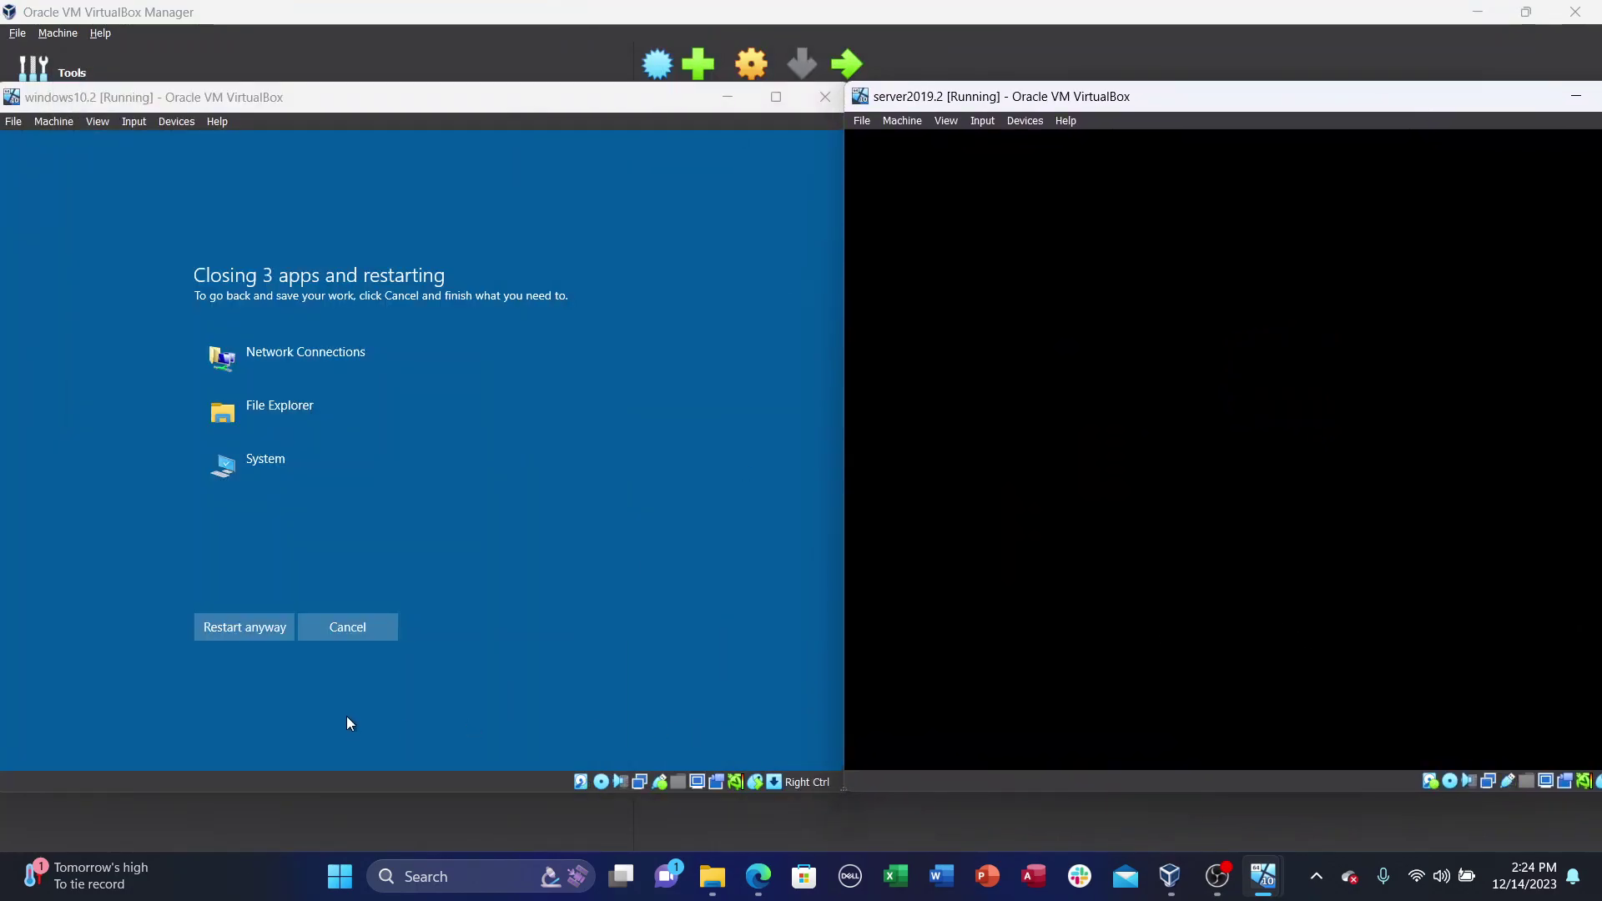
Step: Force the windows10.2 machine to restart despite its open apps
{"action": "left_click", "coordinate": [267, 621]}
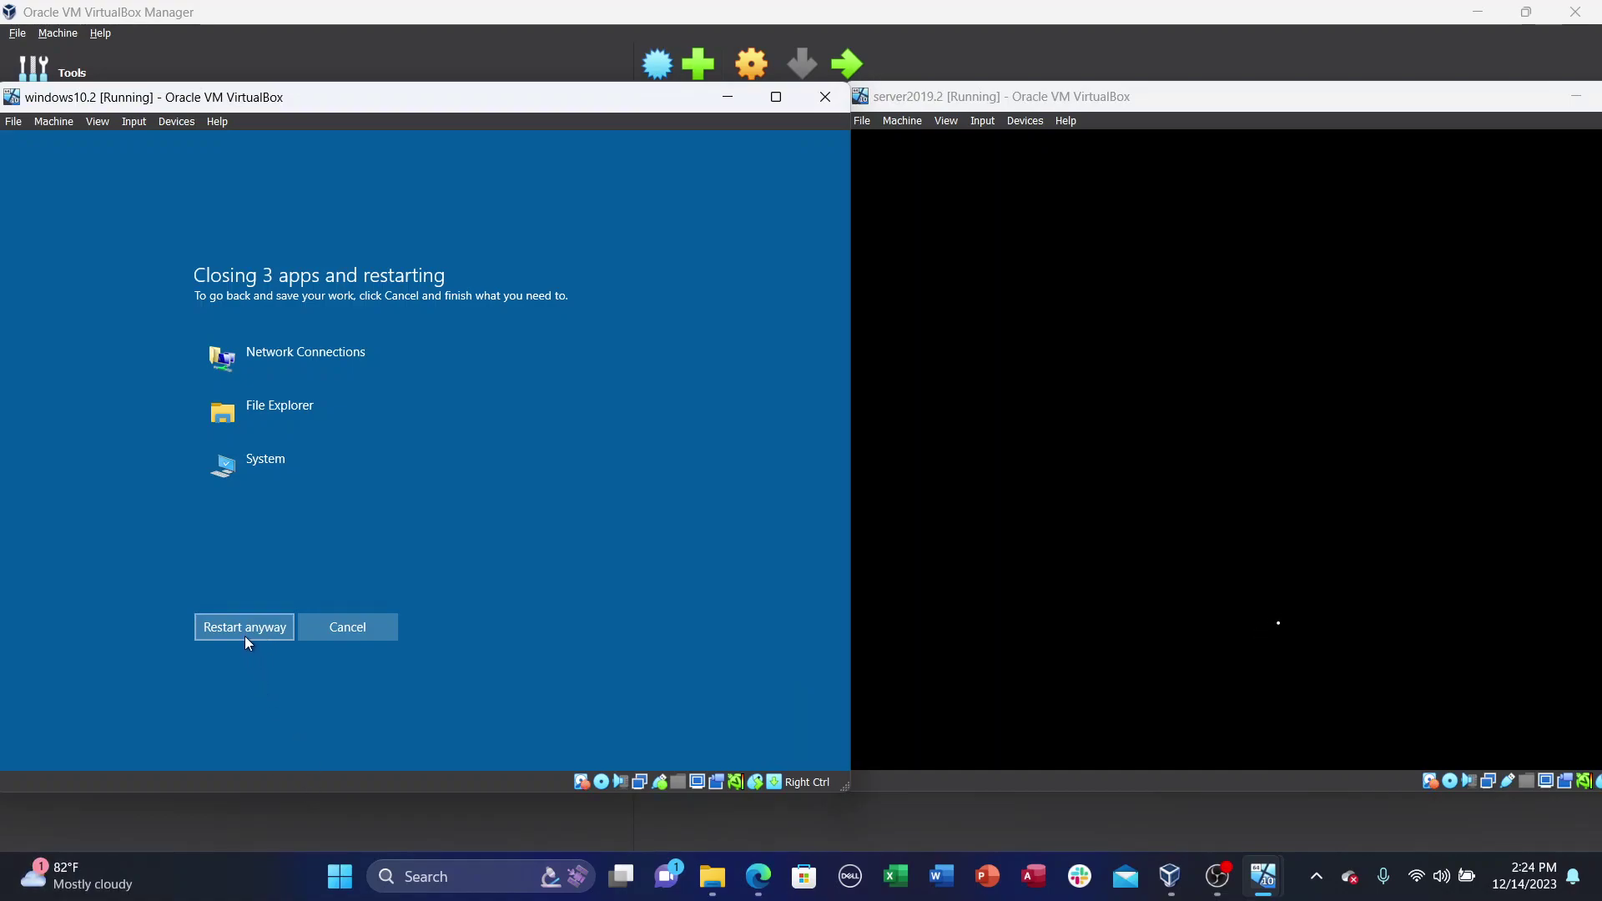
{"action": "left_click", "coordinate": [248, 633]}
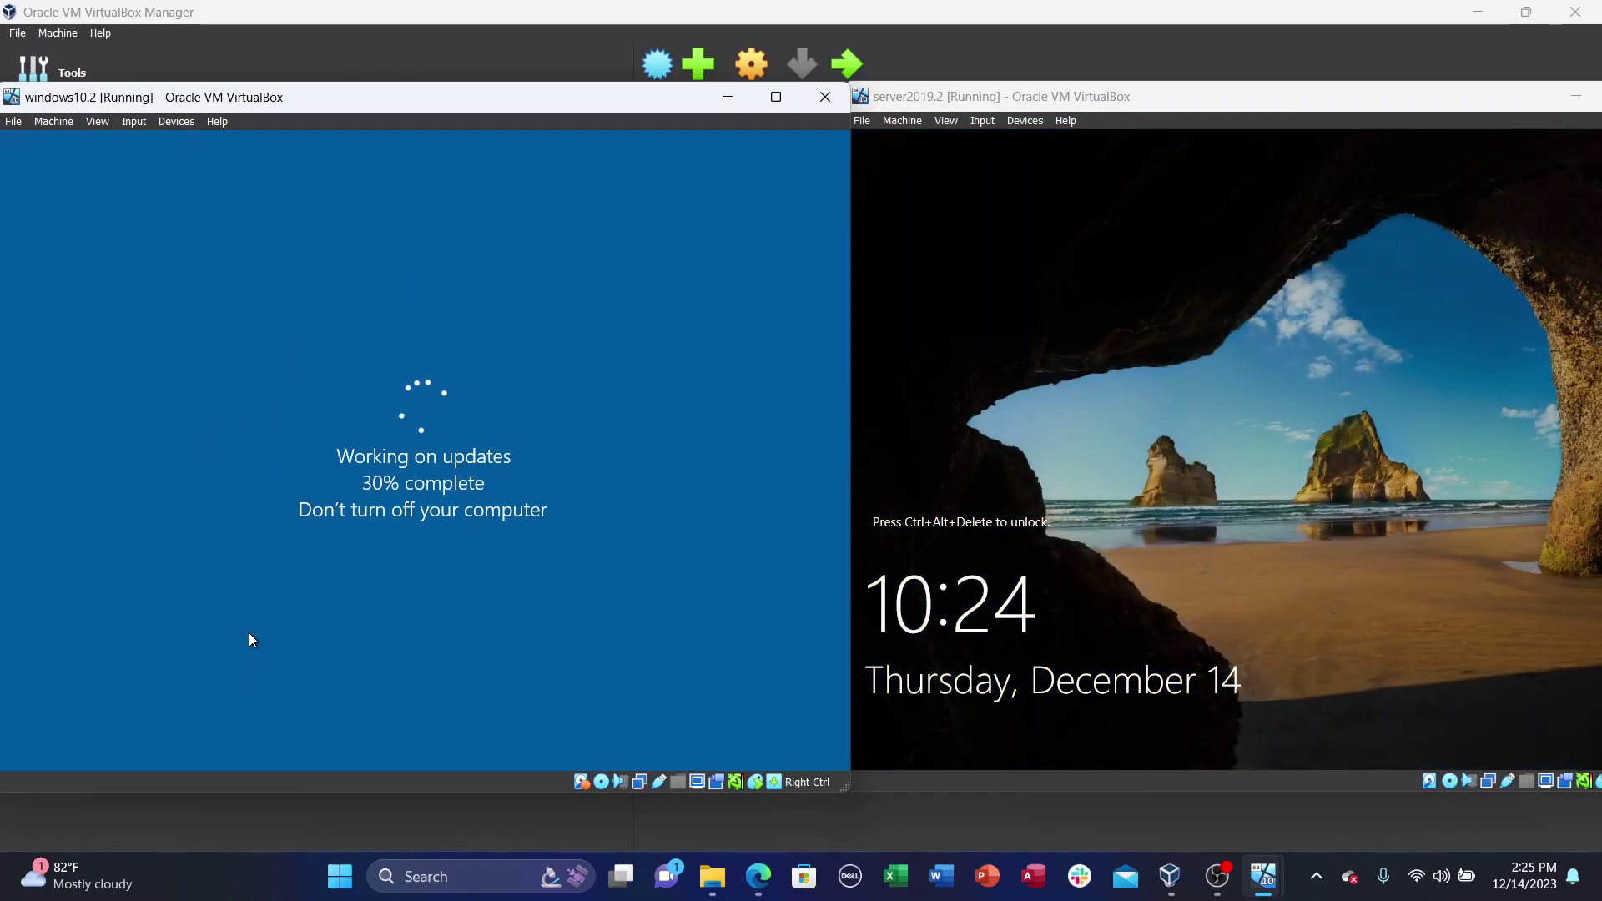
Step: Send the unlock key combination to the server2019.2 machine to reach its Administrator sign-in, and reposition its window beside windows10.2
{"action": "left_click_drag", "start_coordinate": [1097, 97], "coordinate": [835, 103]}
{"action": "left_click", "coordinate": [718, 122]}
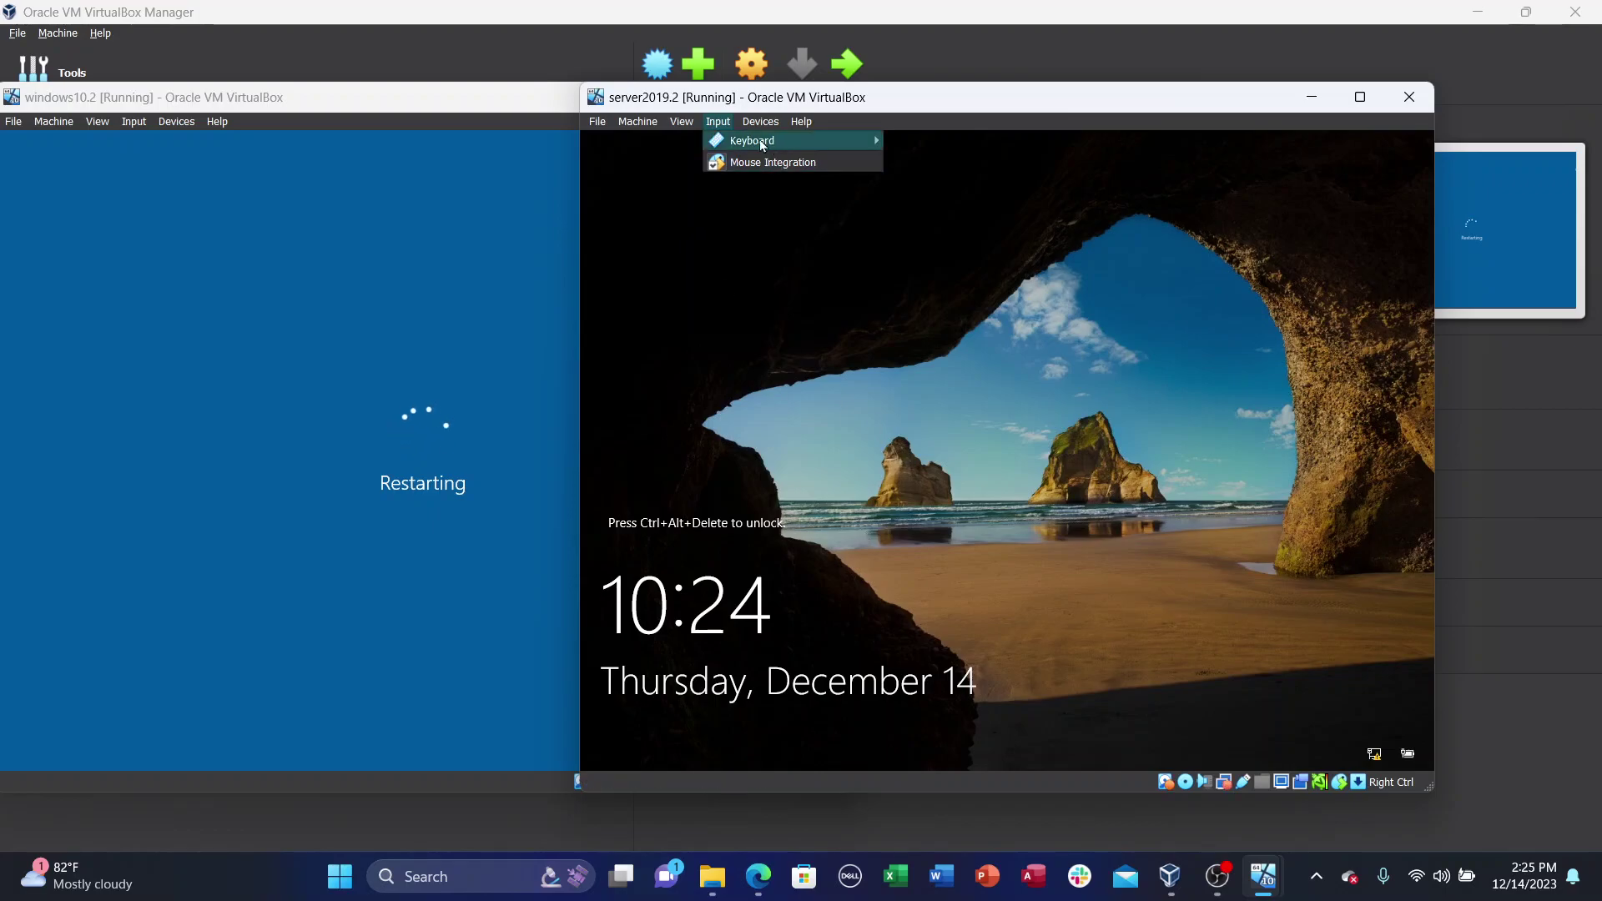
{"action": "mouse_move", "coordinate": [753, 138]}
{"action": "left_click", "coordinate": [976, 183]}
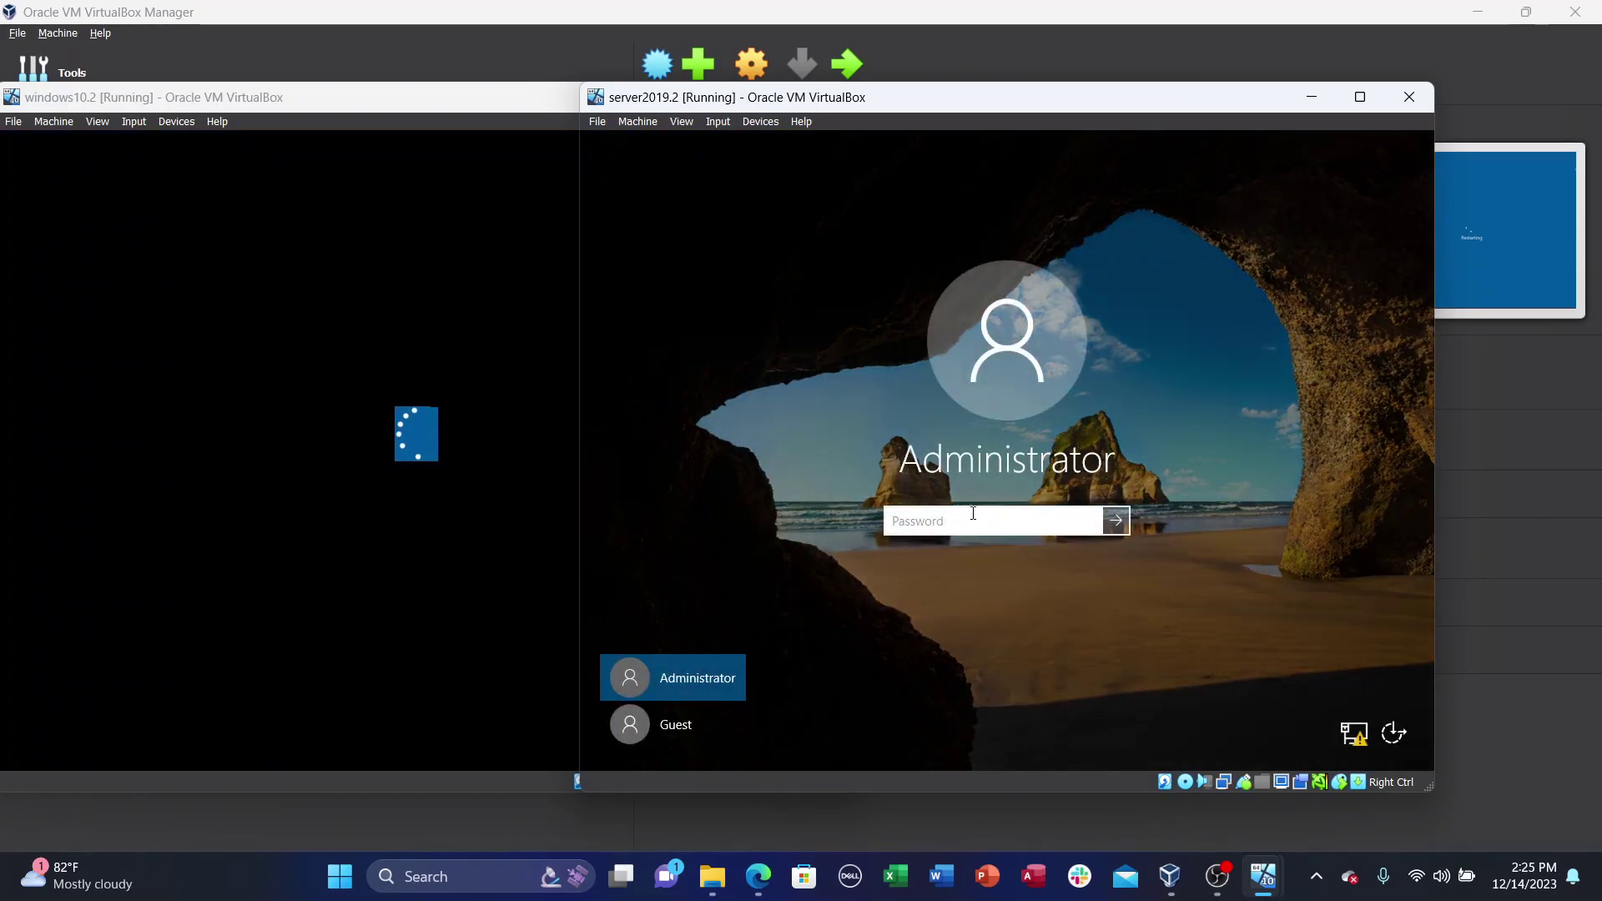
{"action": "left_click_drag", "start_coordinate": [836, 102], "coordinate": [1033, 100]}
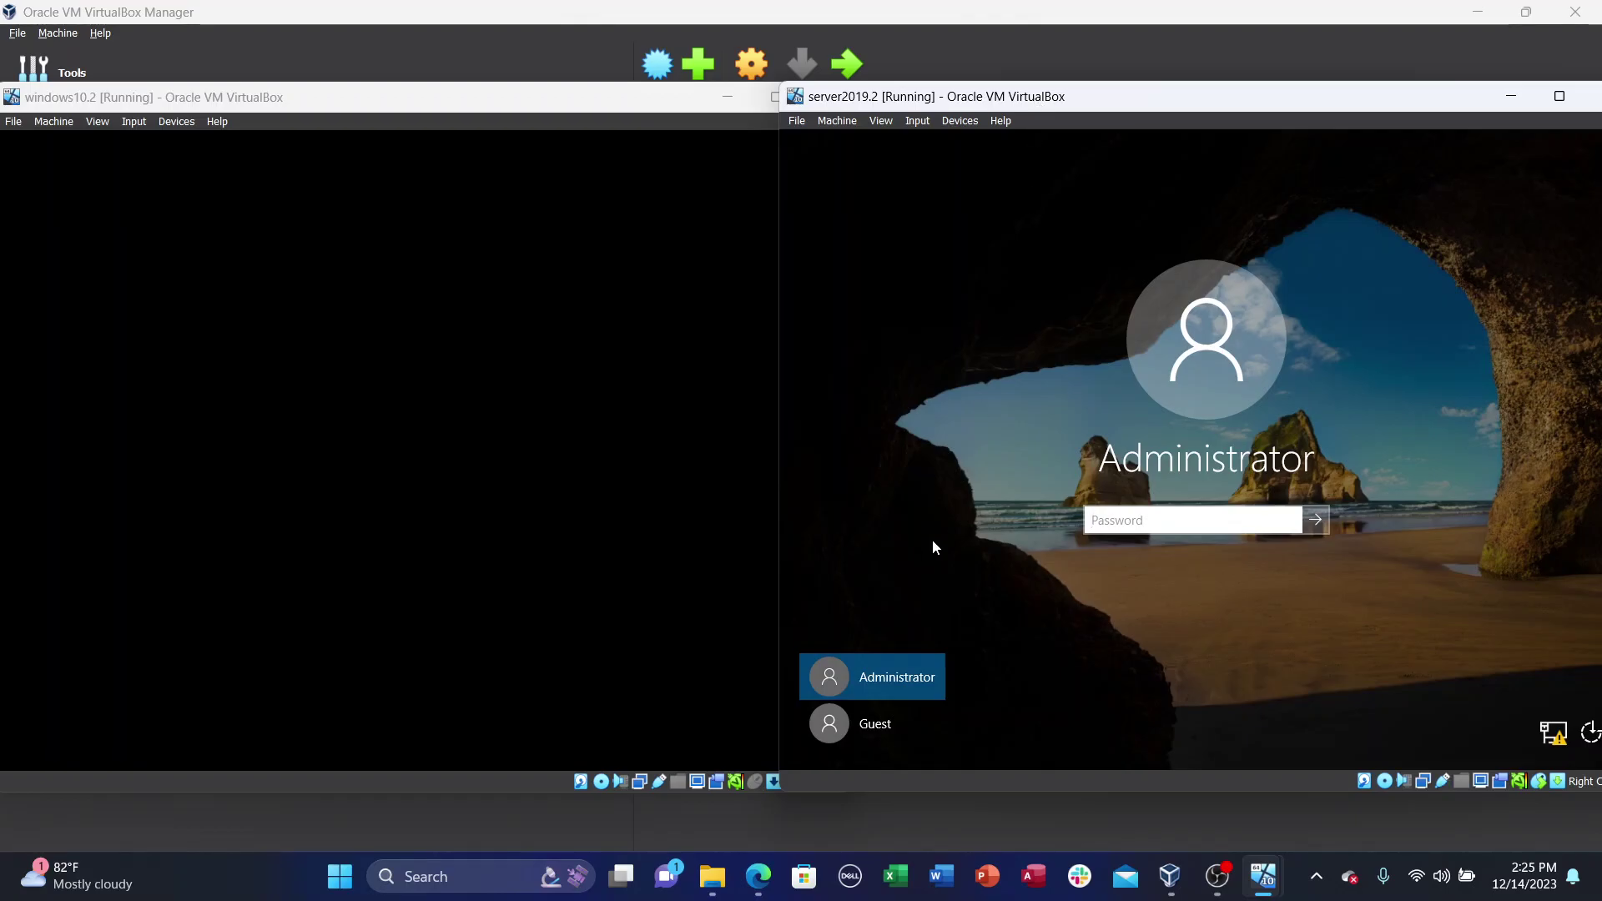
{"action": "left_click", "coordinate": [1208, 881]}
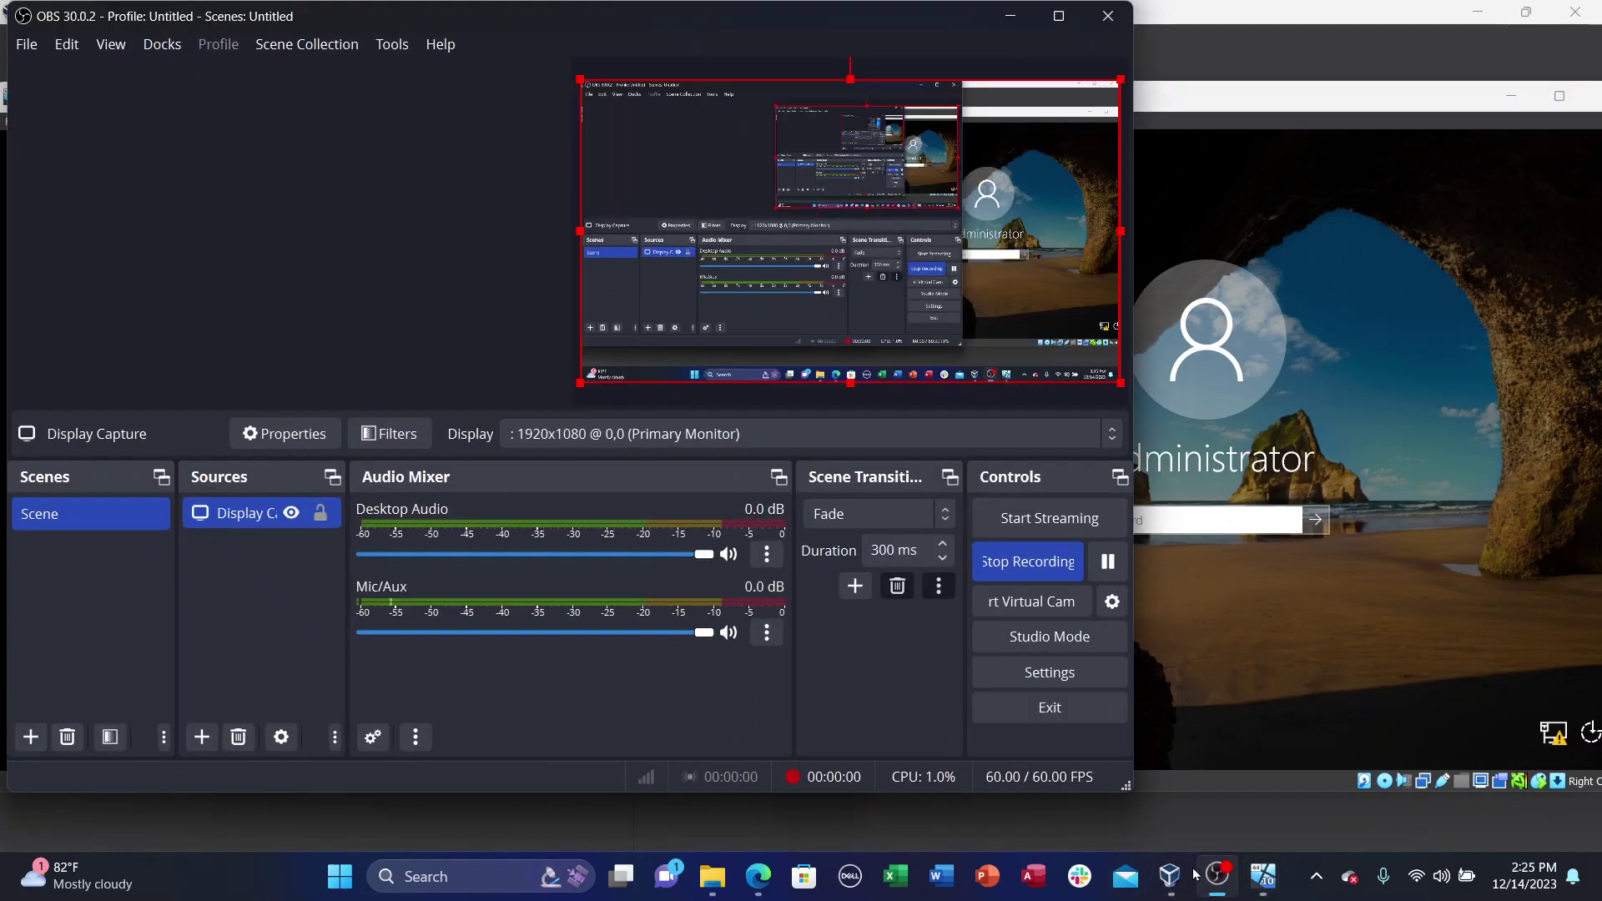